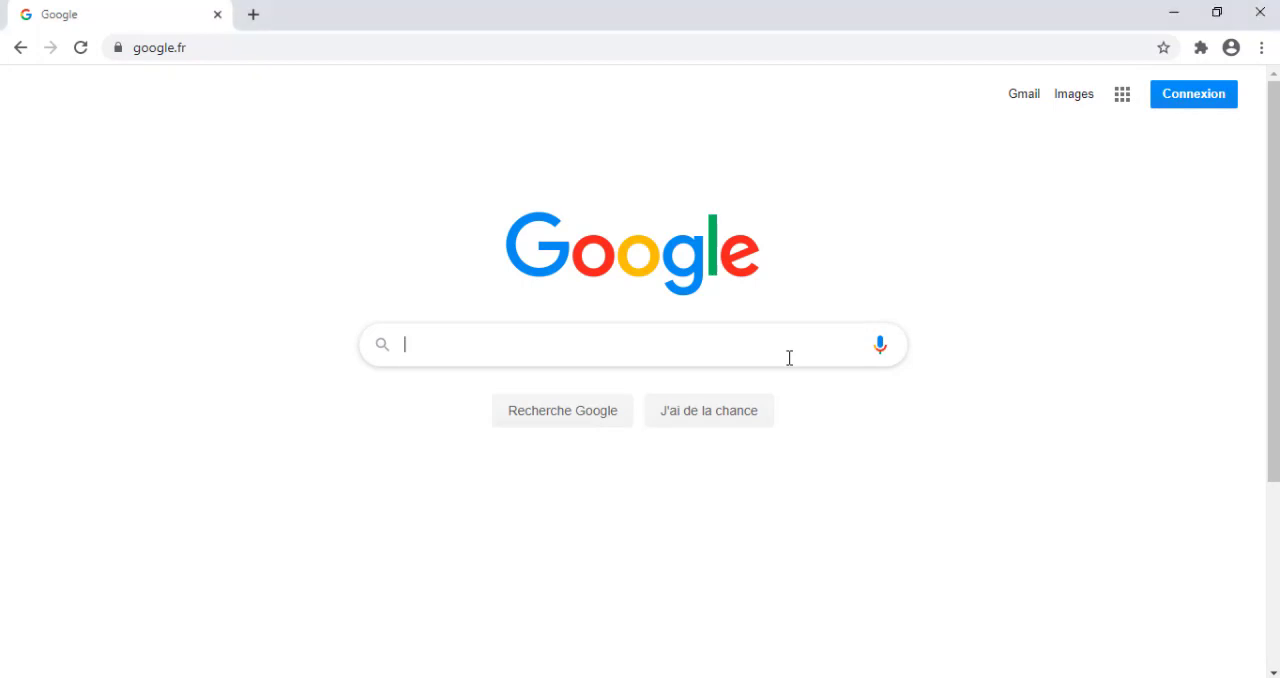
Search Google for hostkodiak and open the Hostkodiak website.
text(hostkodiak)
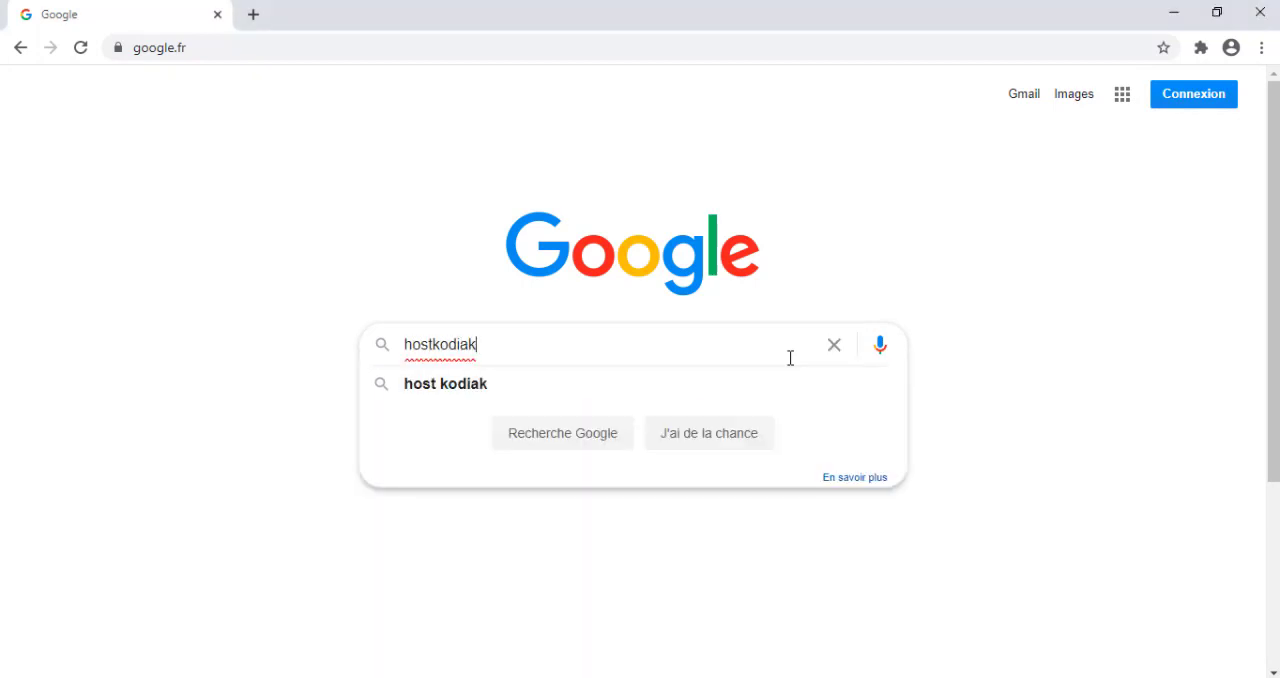
key(Return)
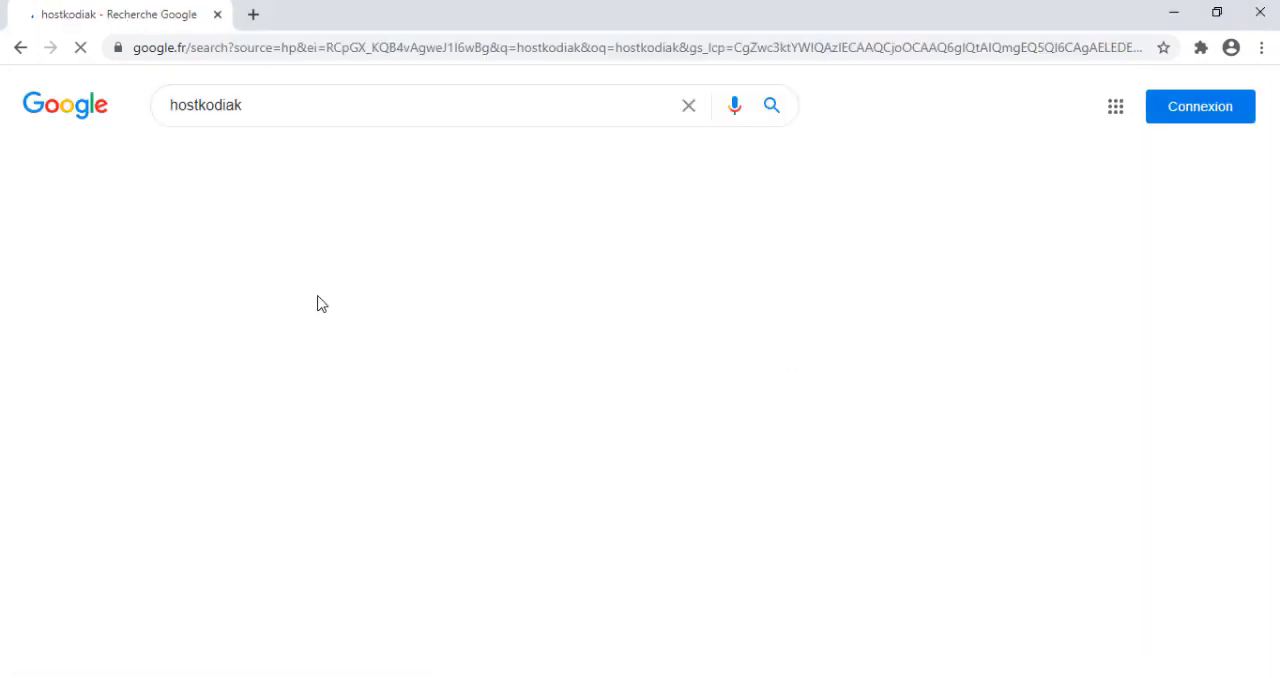
click(262, 474)
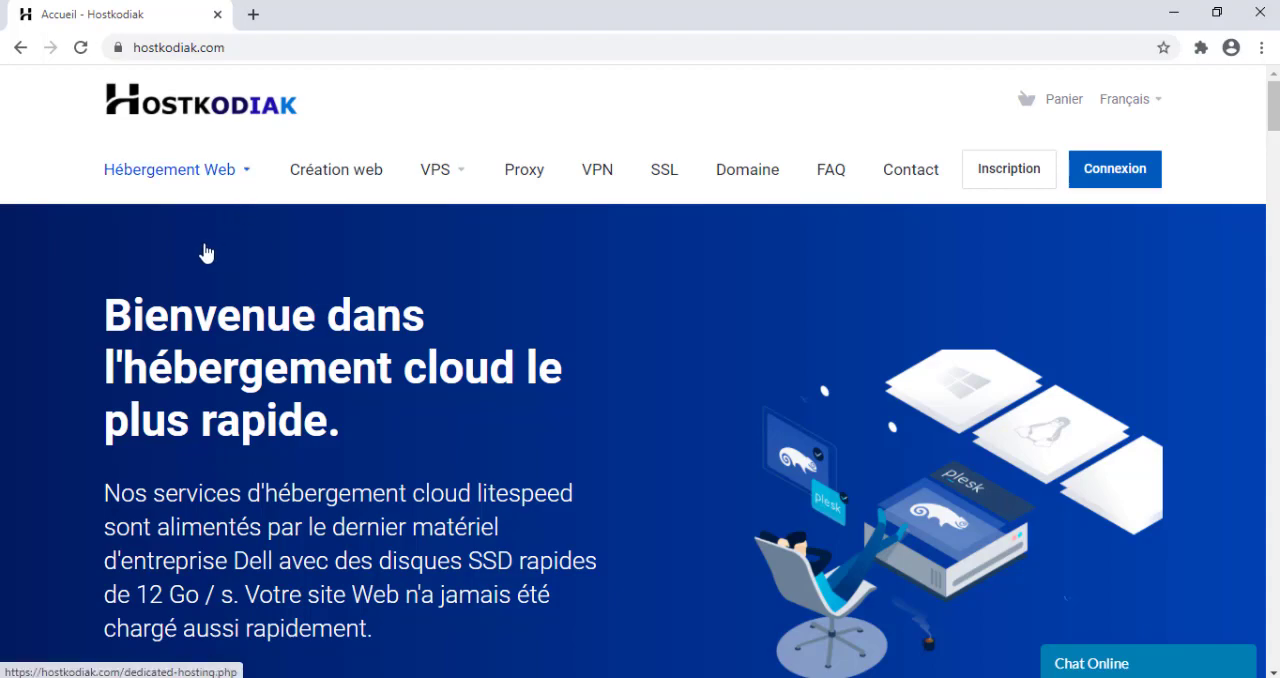
Open the shared hosting page and examine the prices and features of the Unique, Personel, Business and Pro plans.
click(171, 220)
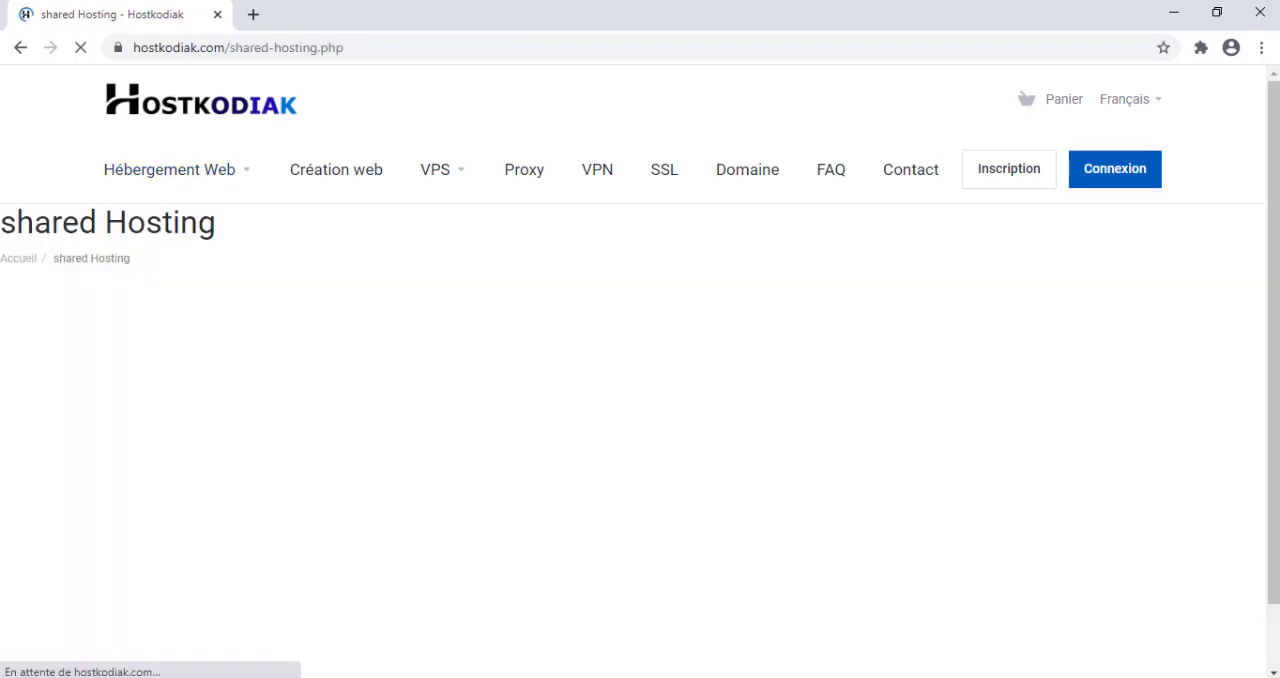
scroll(416, 187, down, 15)
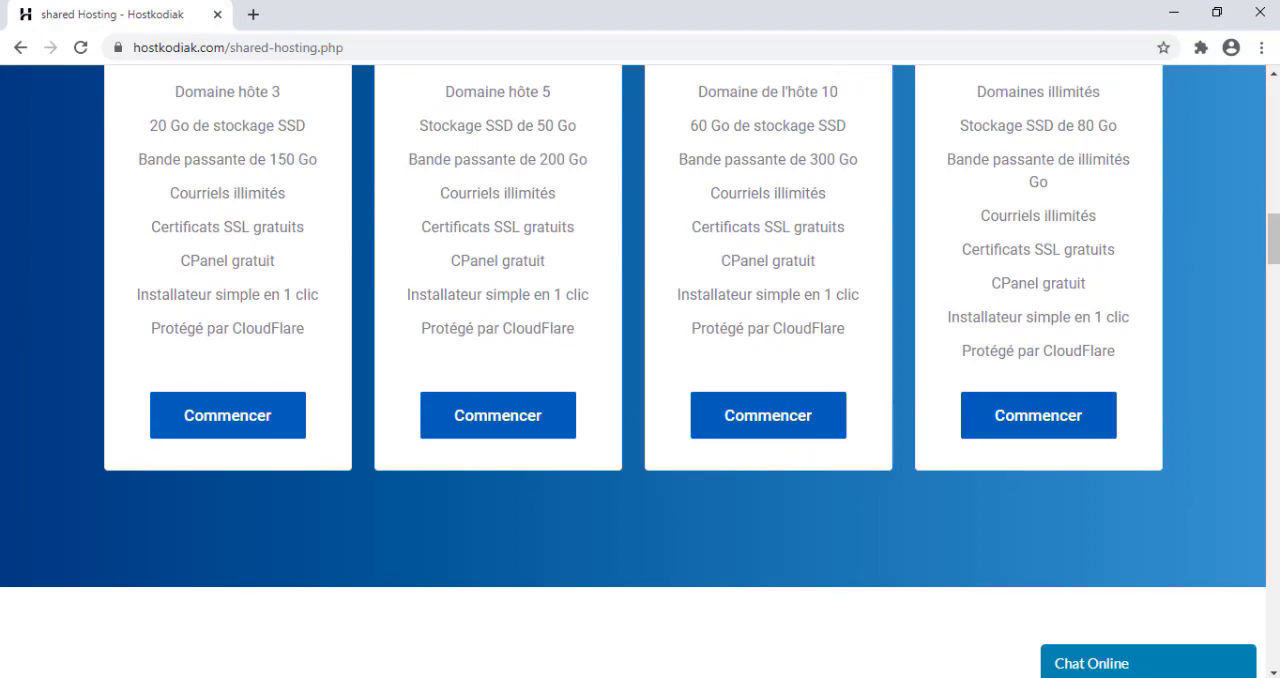
mouse_move(1272, 239)
mouse_down()
mouse_move(1272, 130)
mouse_move(1270, 220)
mouse_up()
scroll(1270, 220, down, 1)
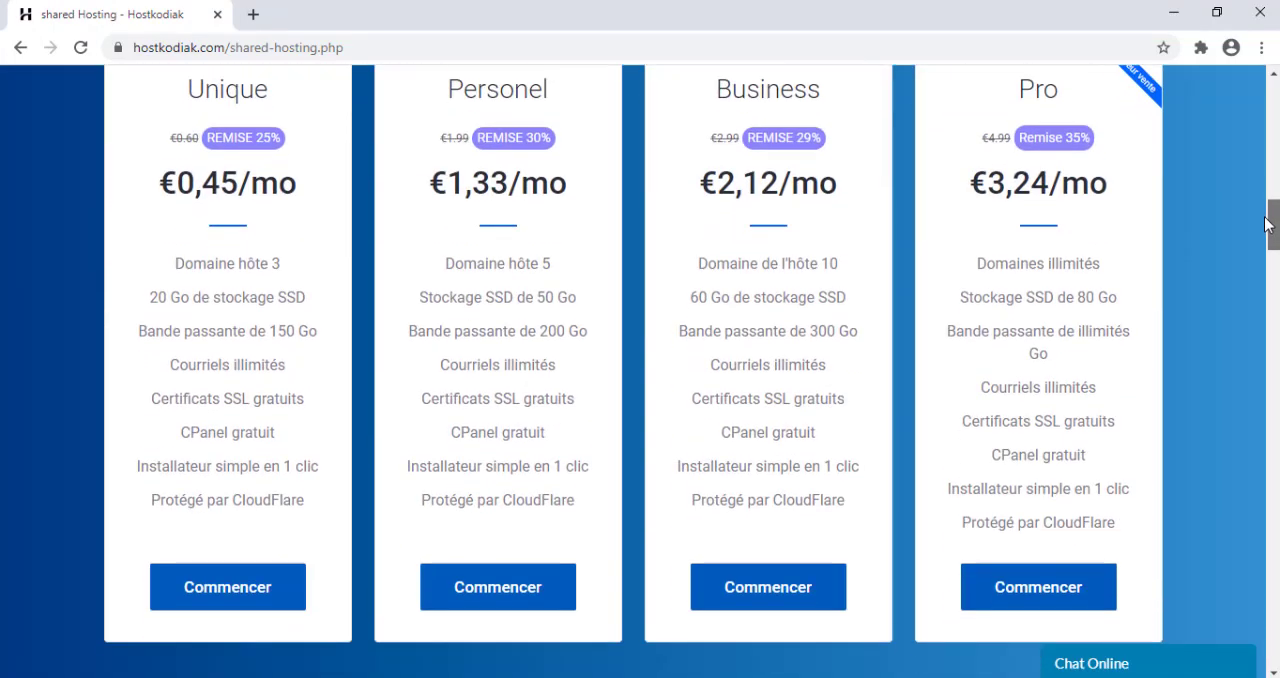
drag(203, 167, 249, 172)
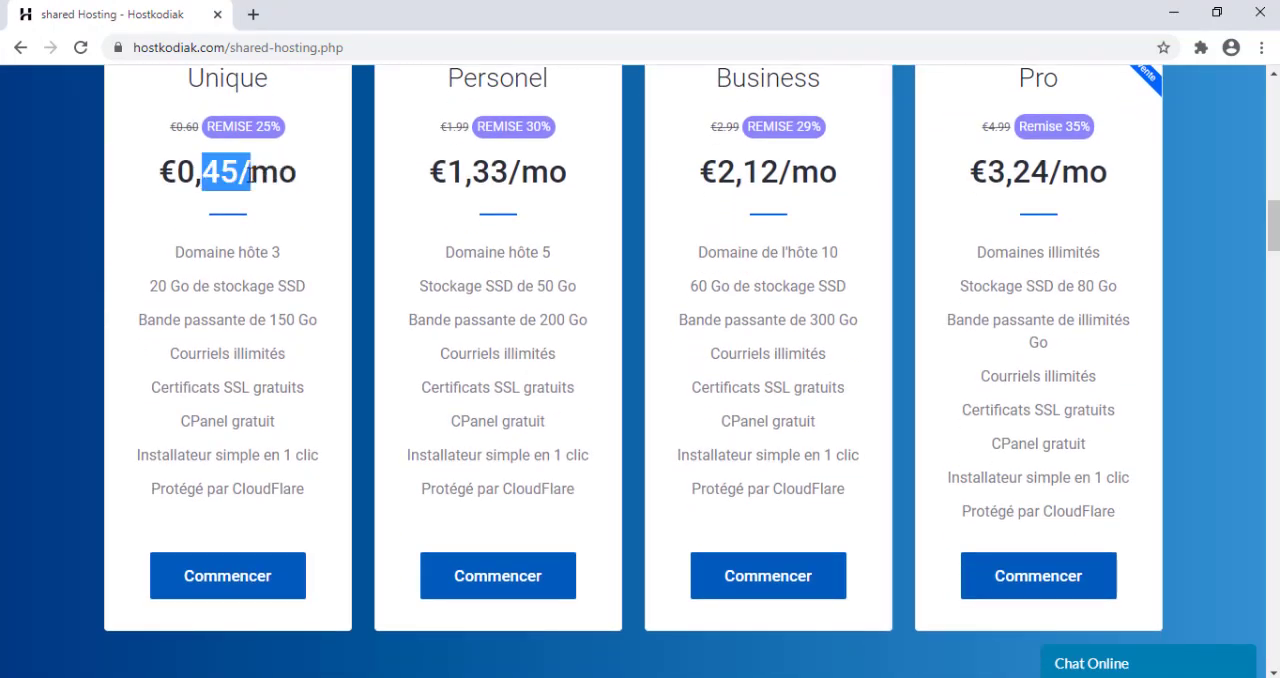
drag(1059, 155, 1022, 181)
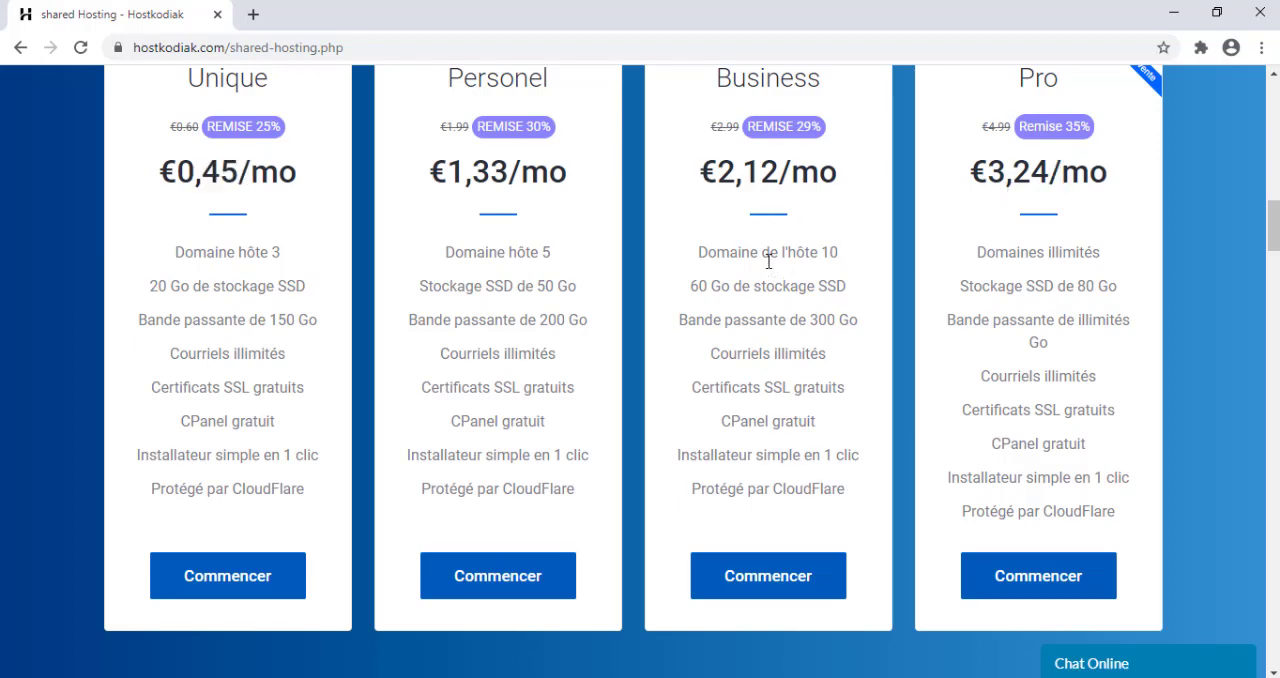
drag(727, 312, 790, 316)
click(812, 316)
drag(1278, 230, 1275, 110)
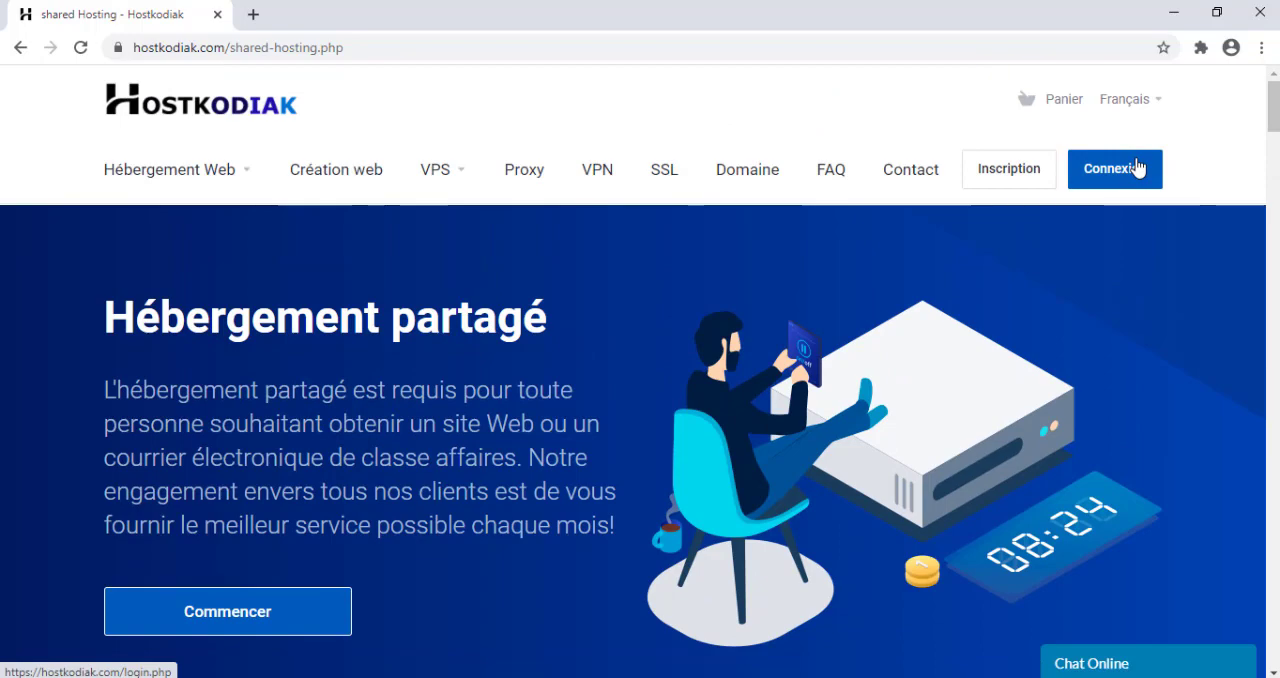
drag(1275, 117, 1275, 230)
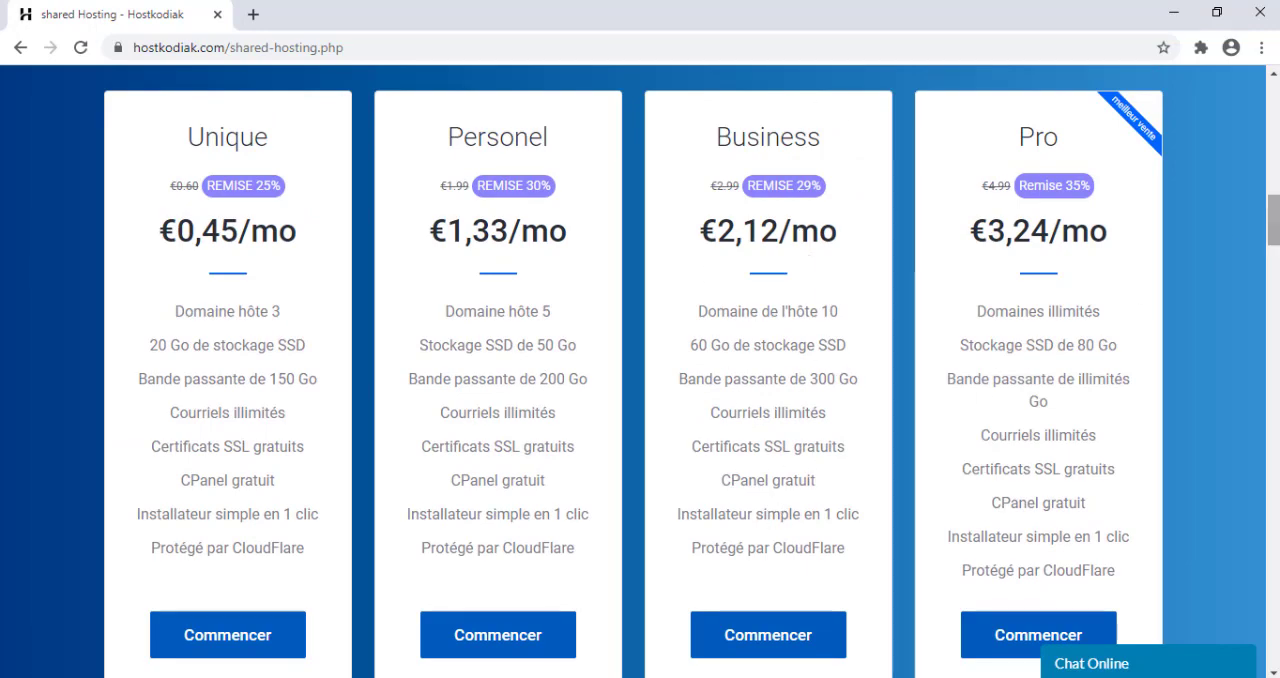
drag(1274, 221, 1273, 105)
Log in to the Hostkodiak client area with the account e-mail and password.
click(1107, 166)
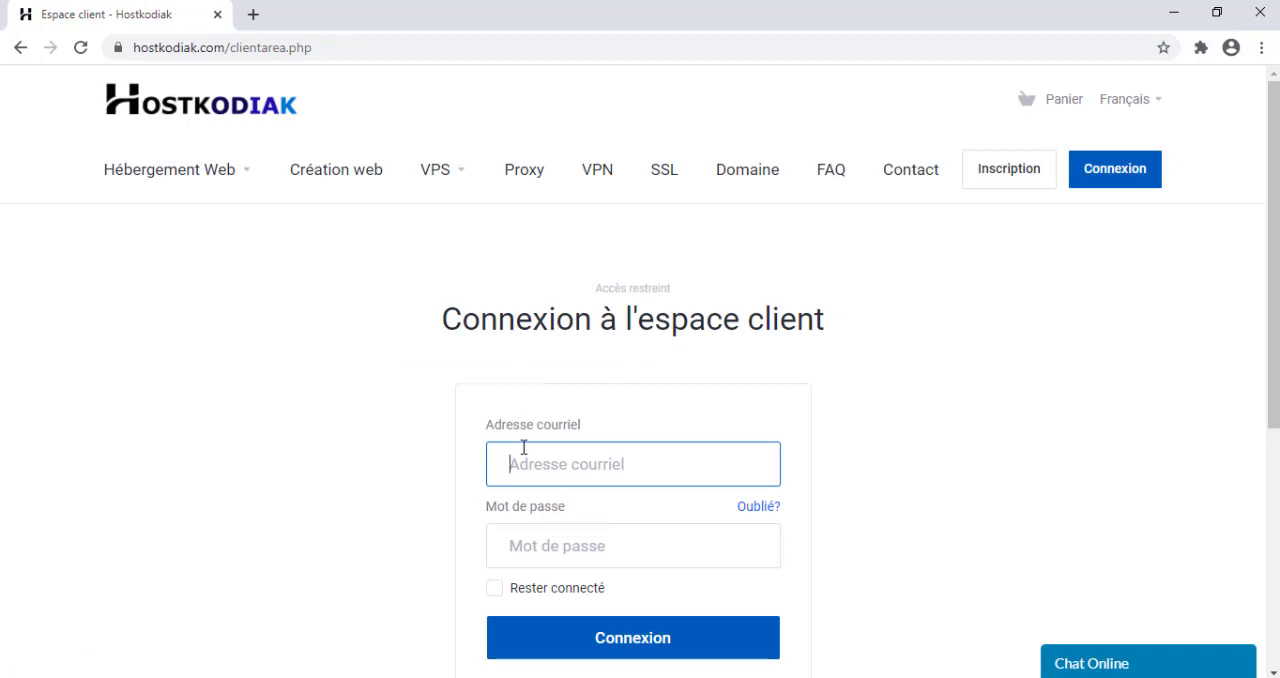
text(kob)
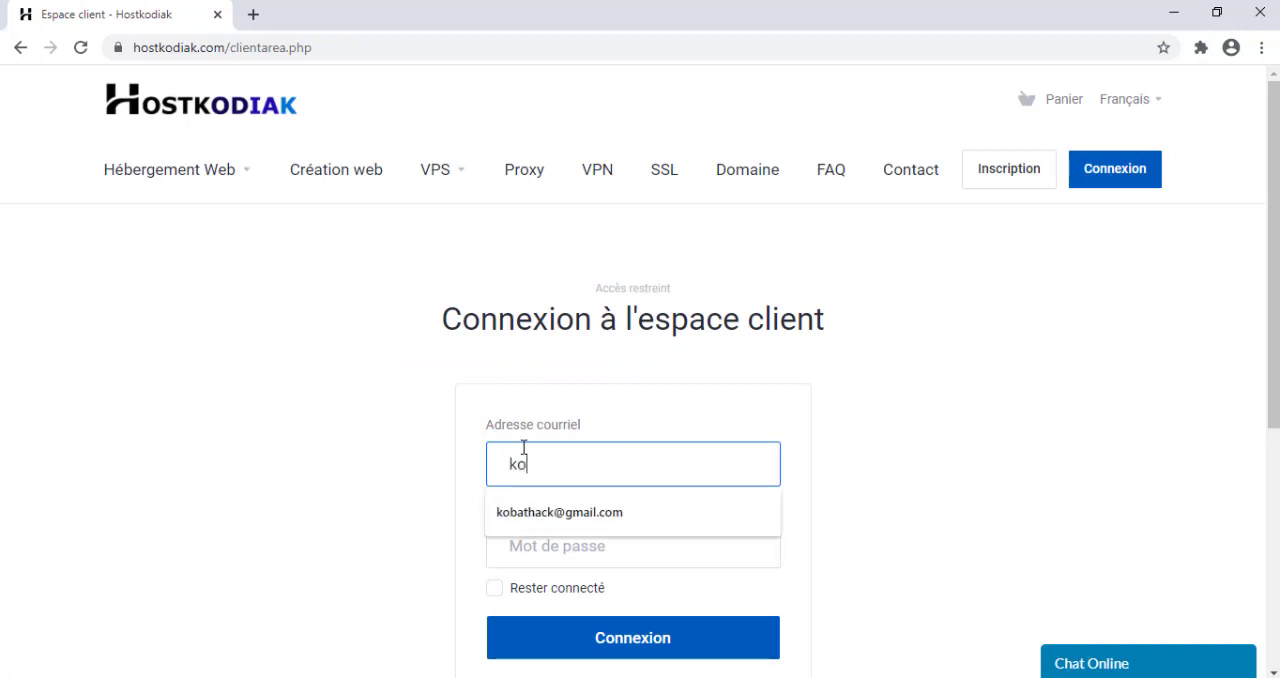
key(Down)
key(Return)
key(Tab)
key(Tab)
text(••)
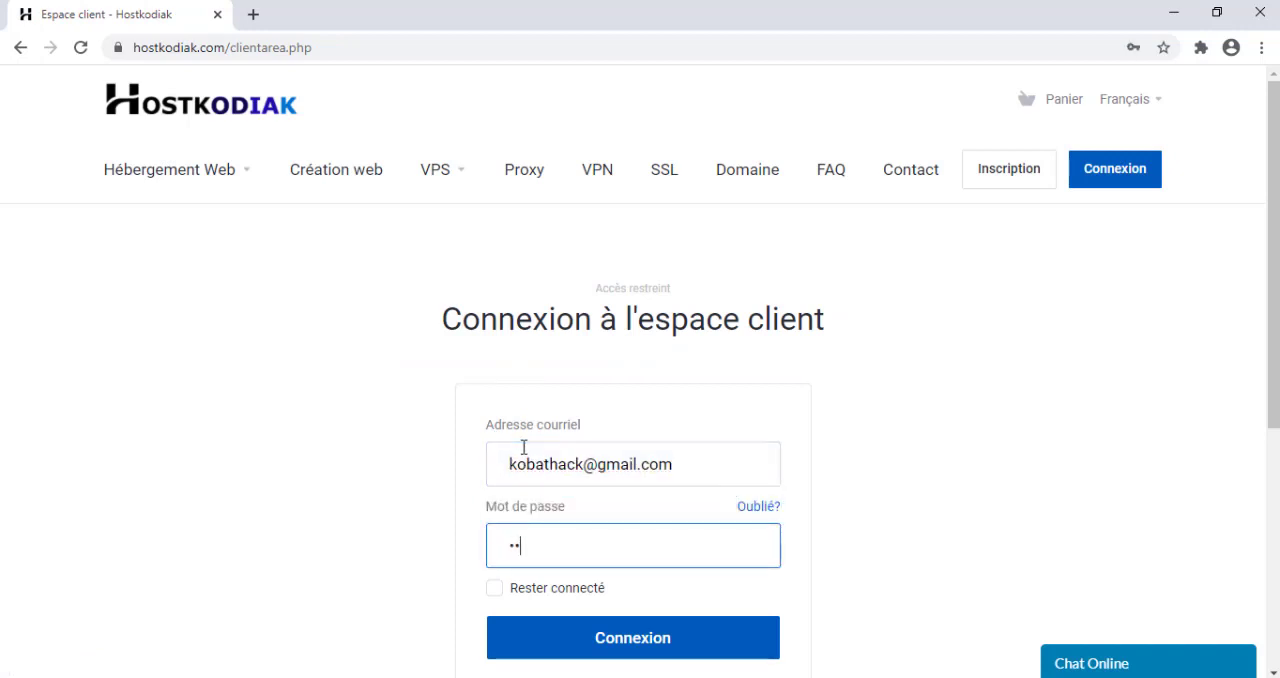
text(••••••••)
key(Return)
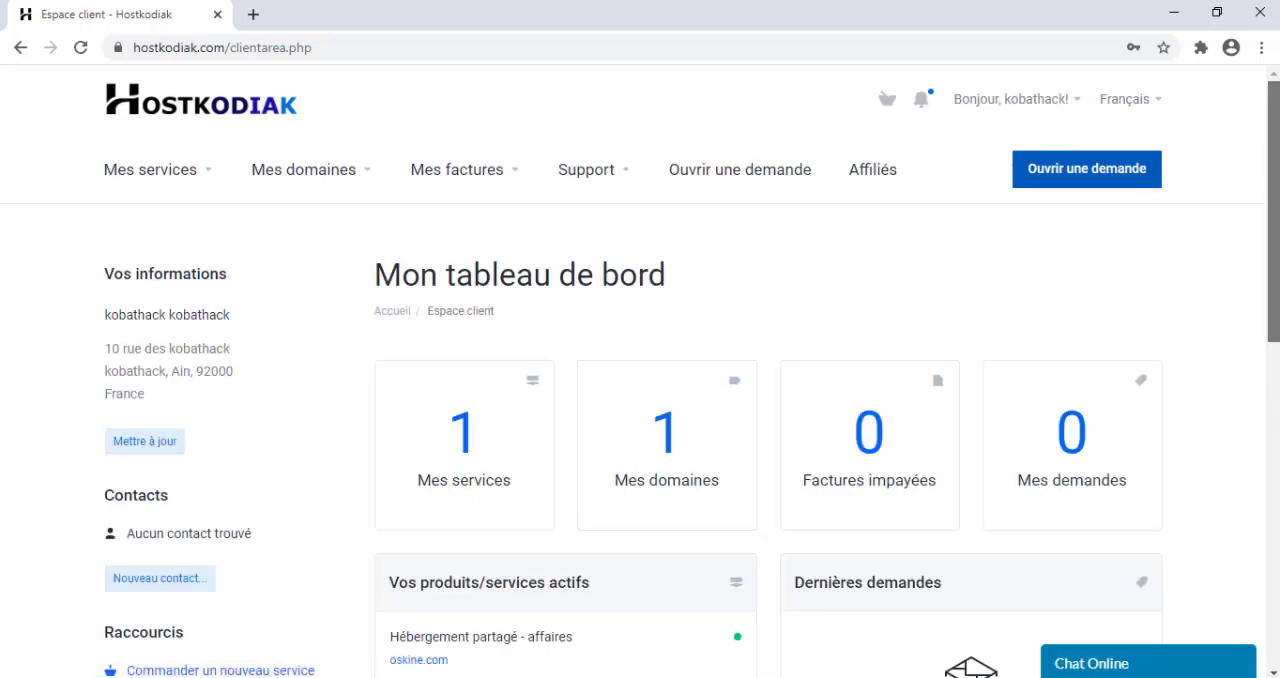
Open the management page of the active shared hosting service for oskine.com.
scroll(1272, 210, down, 1)
scroll(640, 400, down, 1)
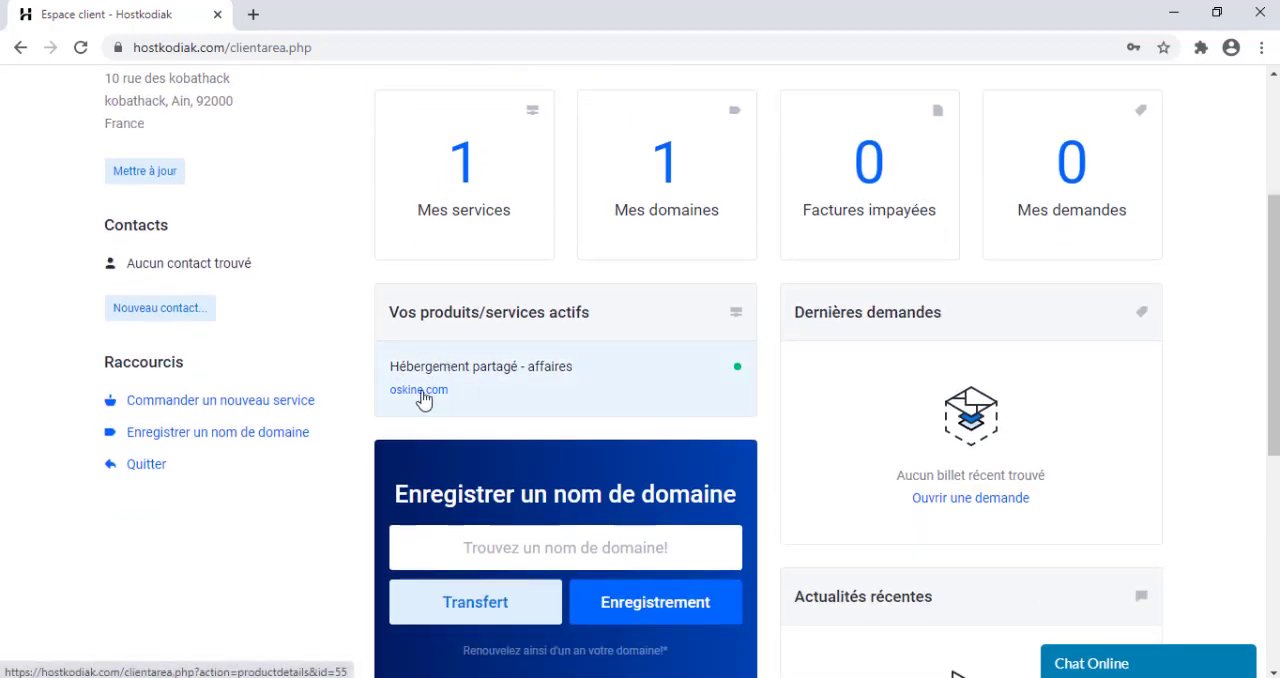
click(551, 380)
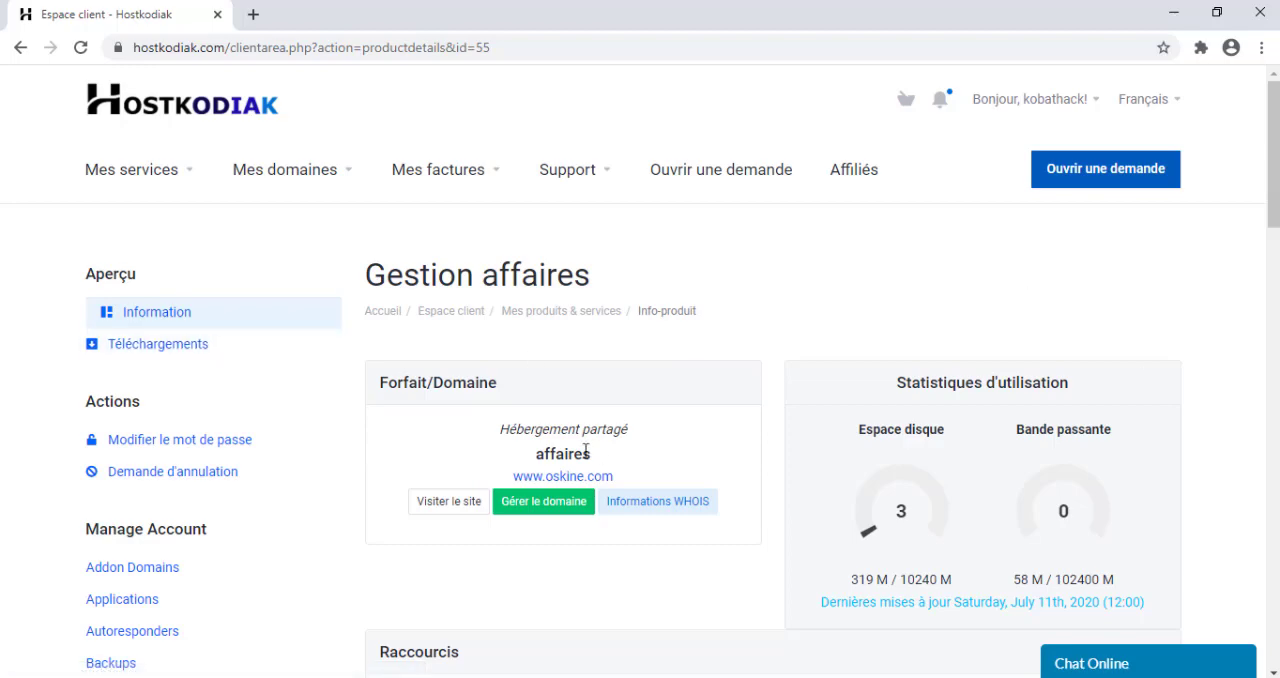
click(534, 477)
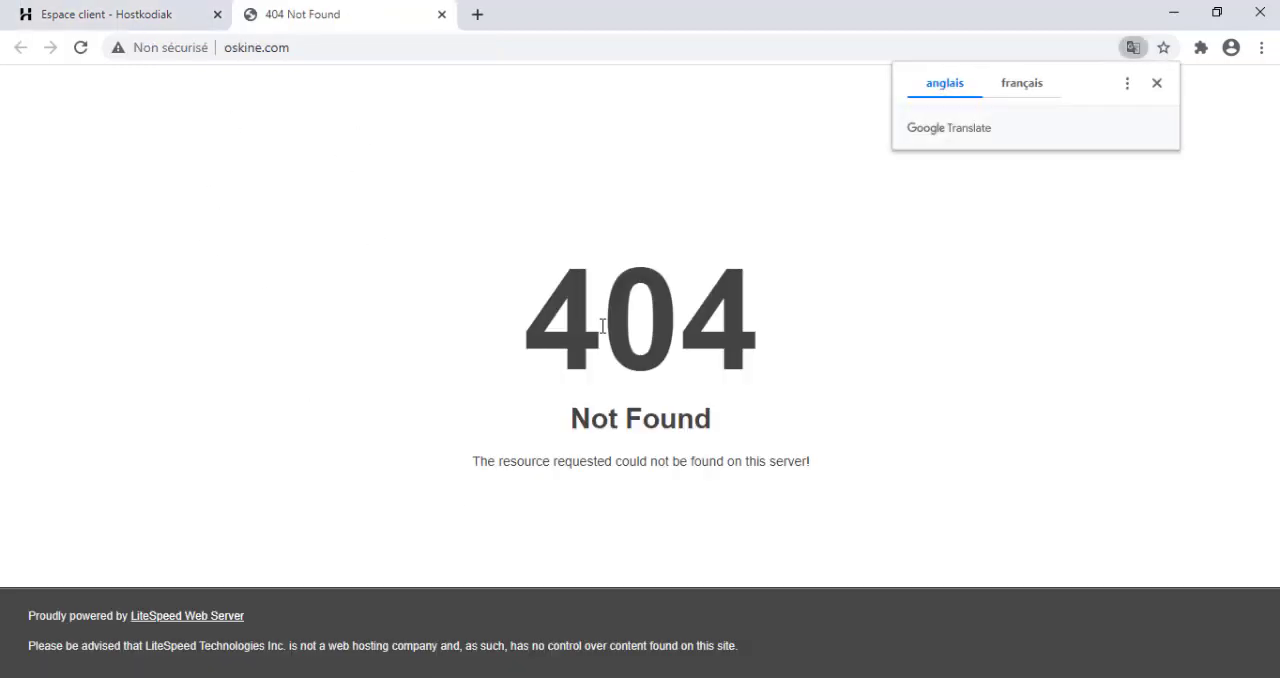
click(1157, 83)
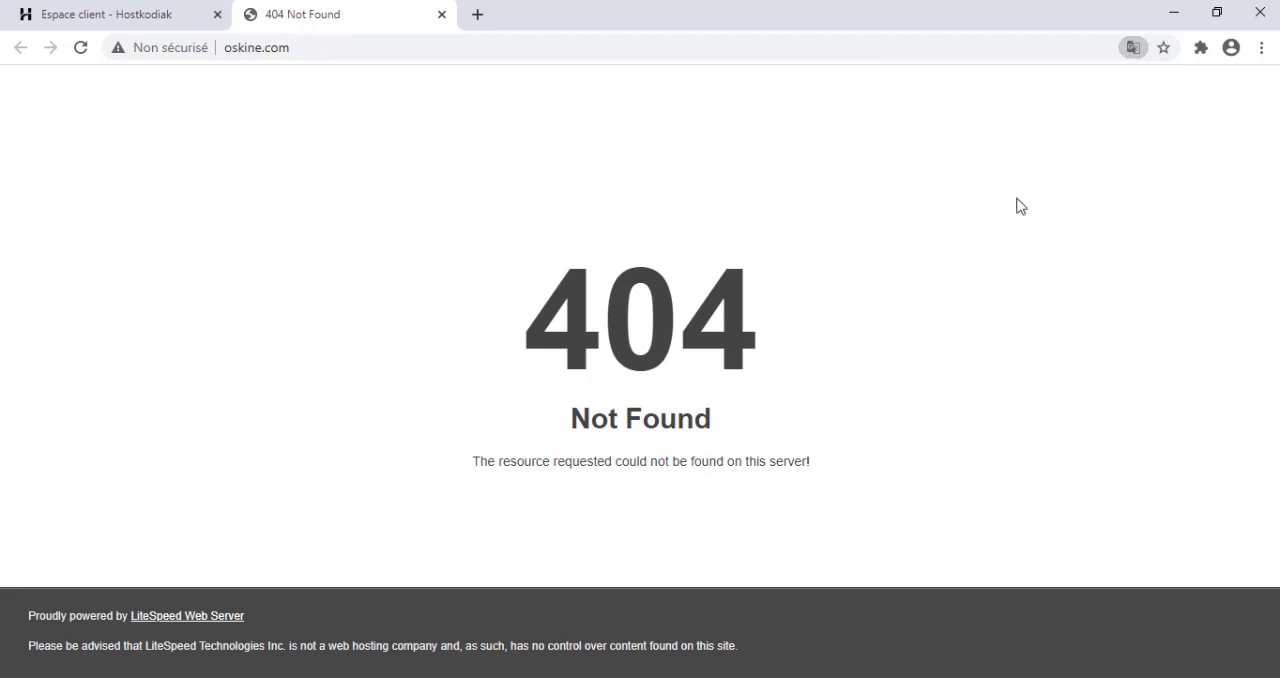
click(150, 6)
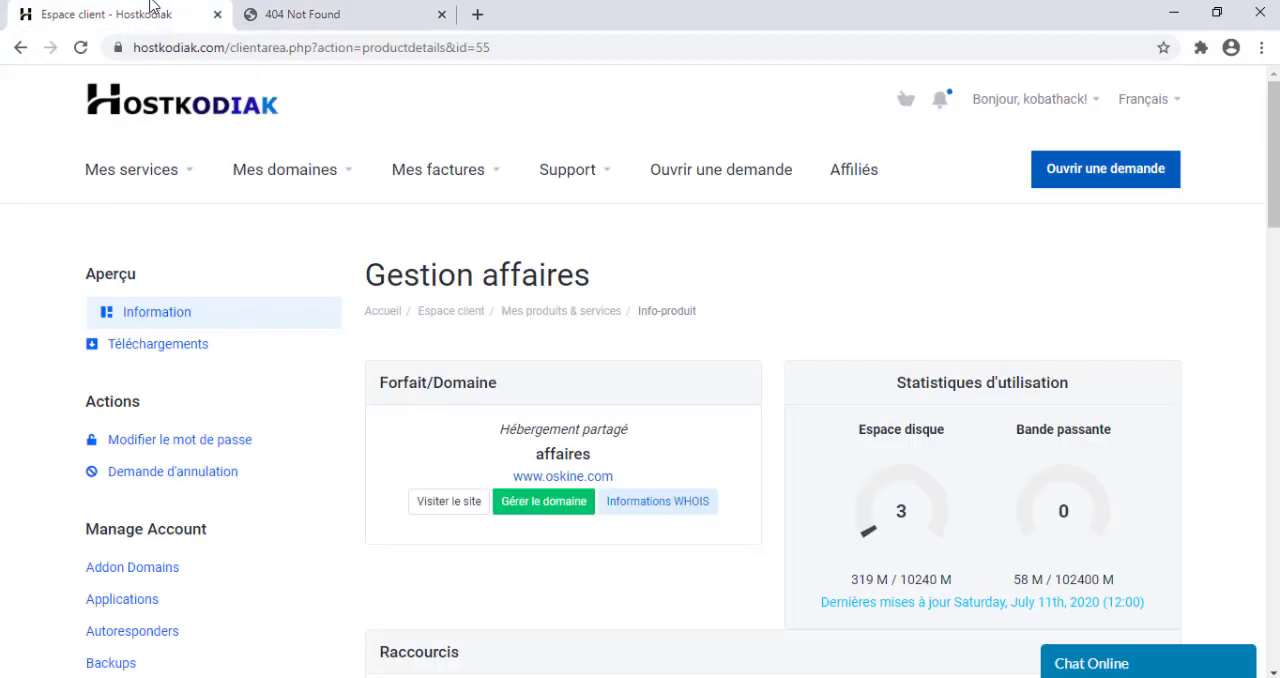
View the hosting service's downloads, then search for flatsome in a new tab and check the theme's price on ThemeForest.
click(131, 346)
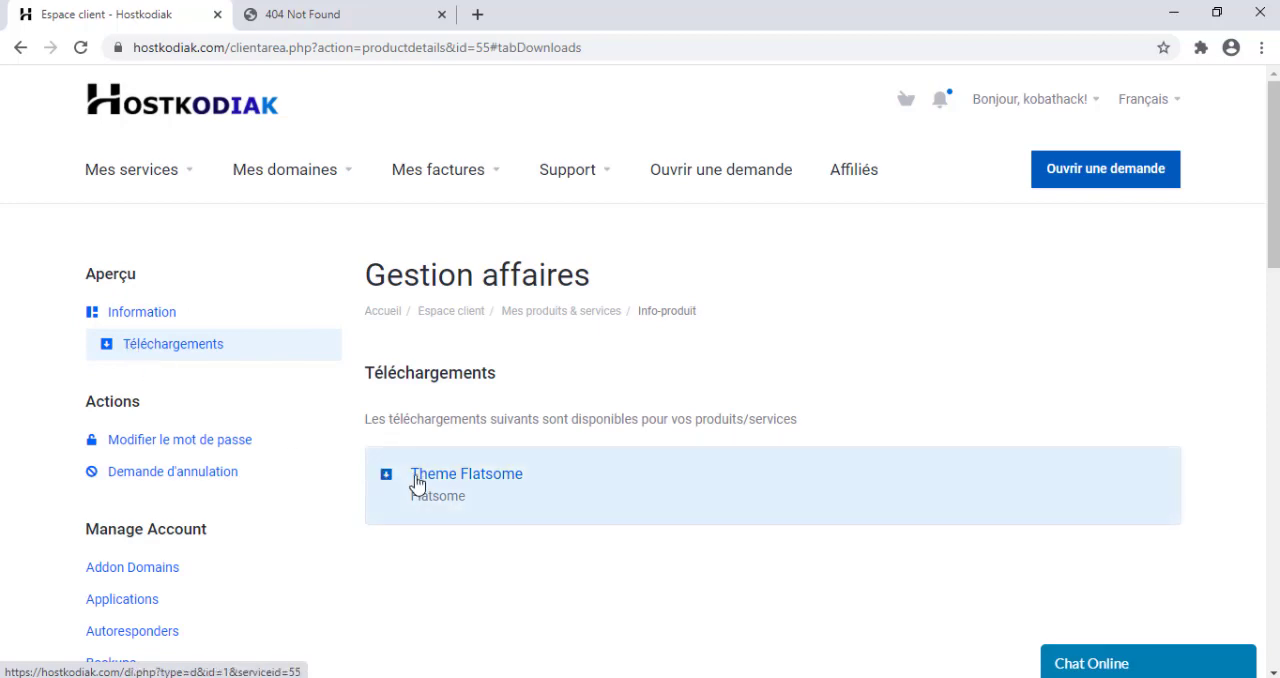
click(486, 22)
text(flatsome)
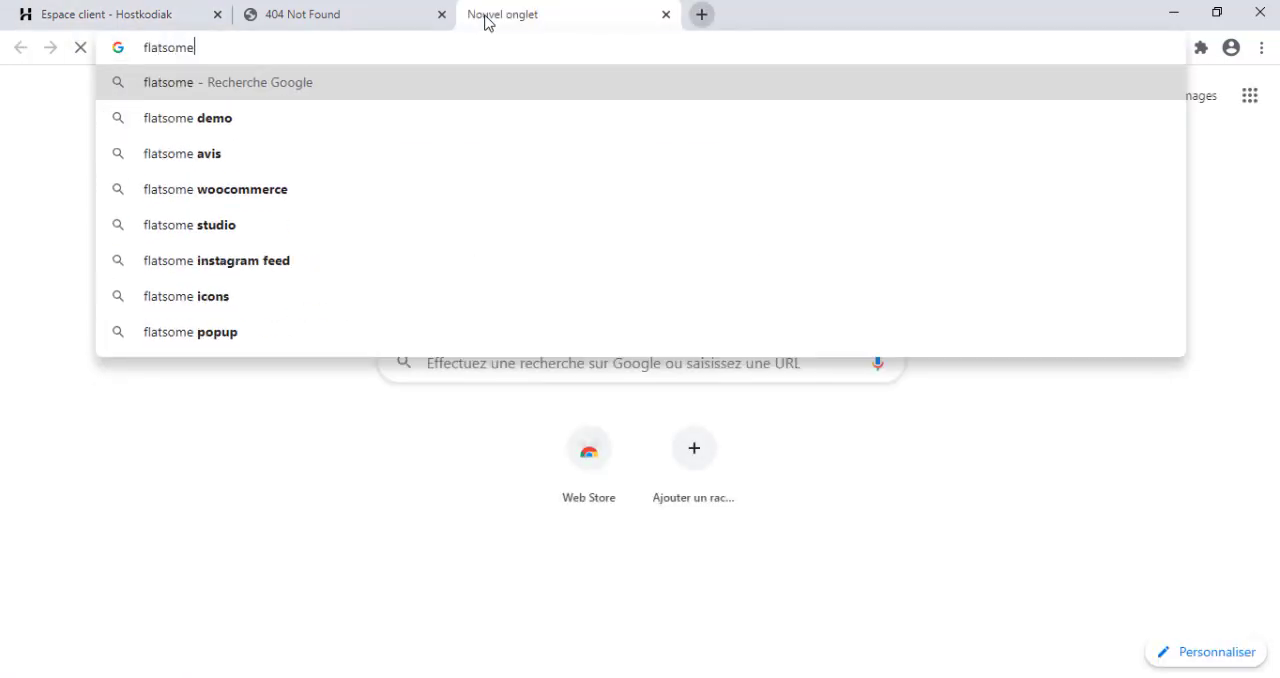
key(Return)
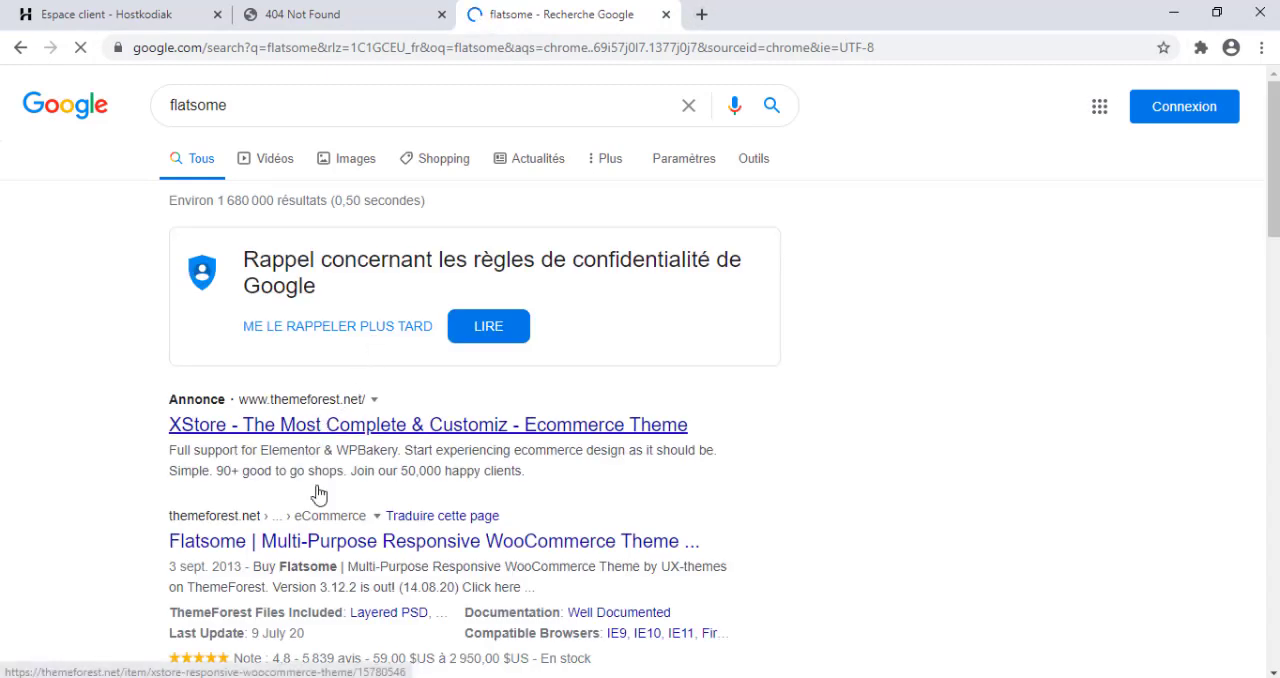
click(296, 539)
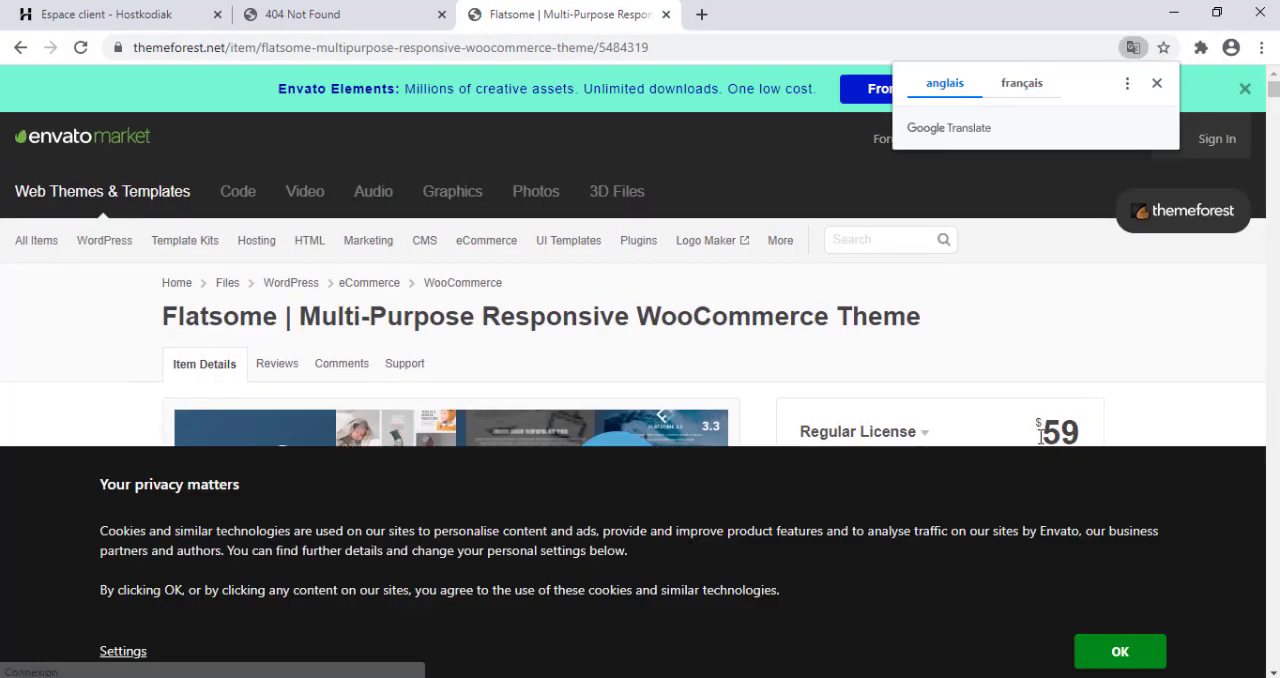
click(1104, 645)
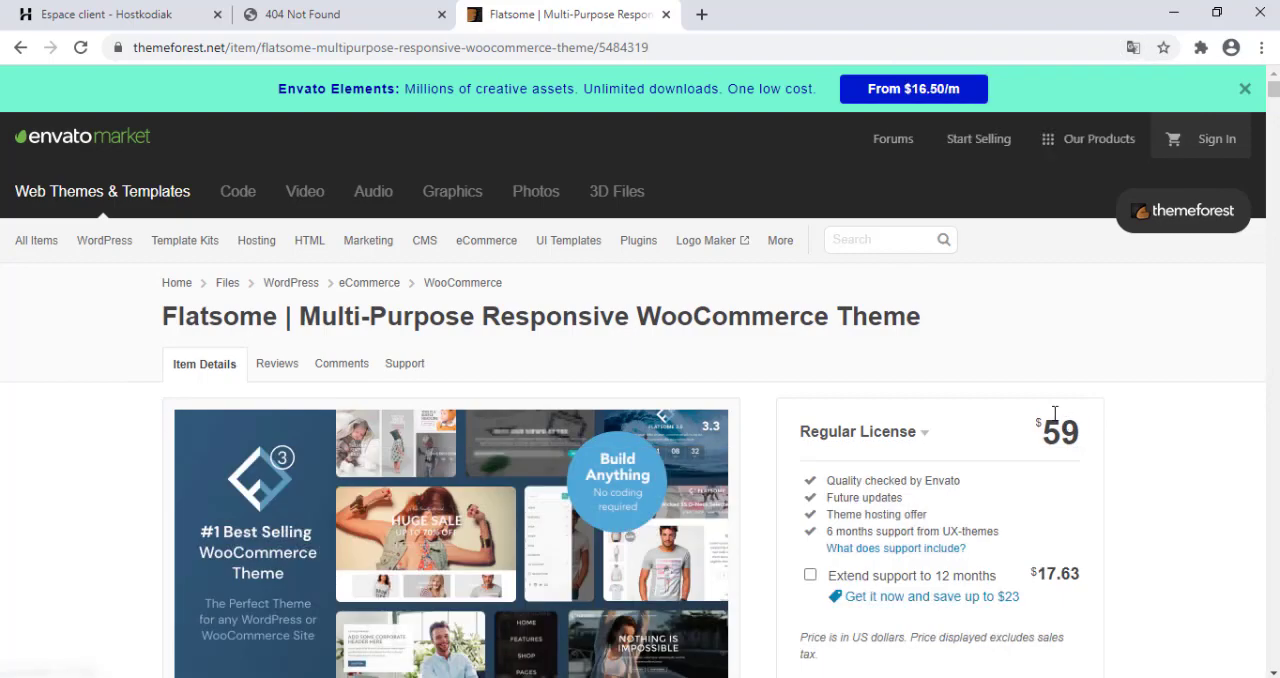
Return to the hosting service's information page and launch cPanel through One Click Login, dismissing the translation offer.
click(125, 14)
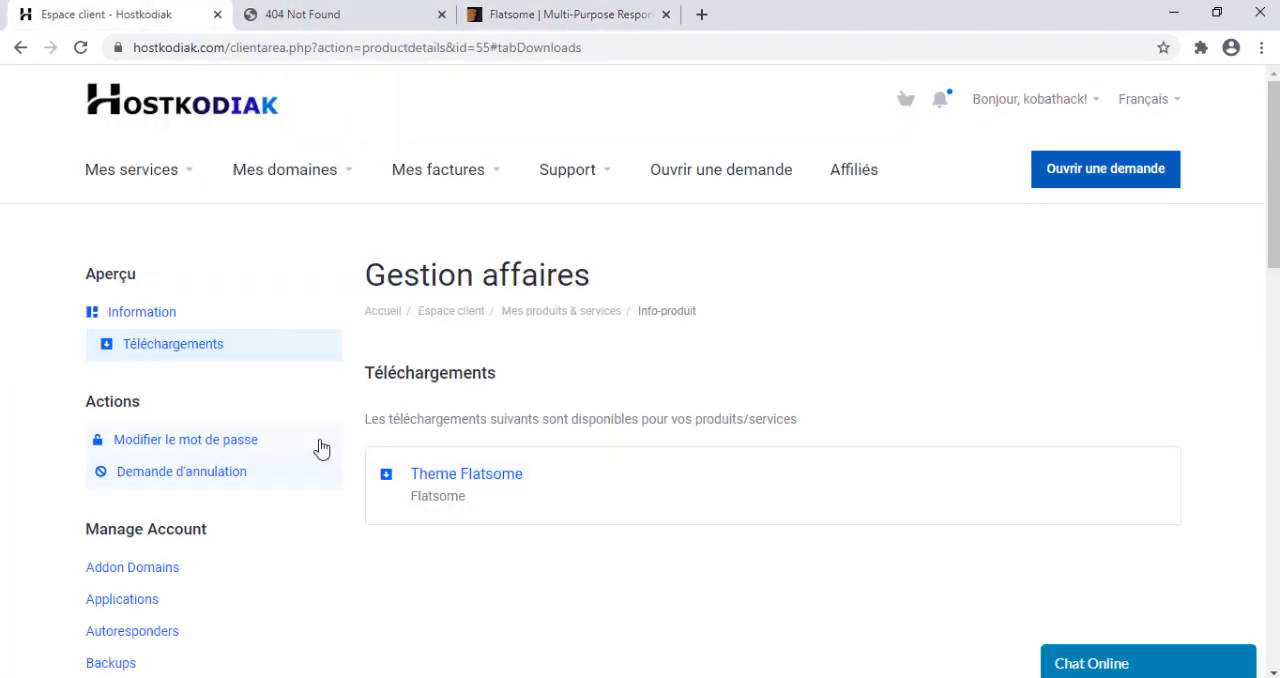
click(140, 311)
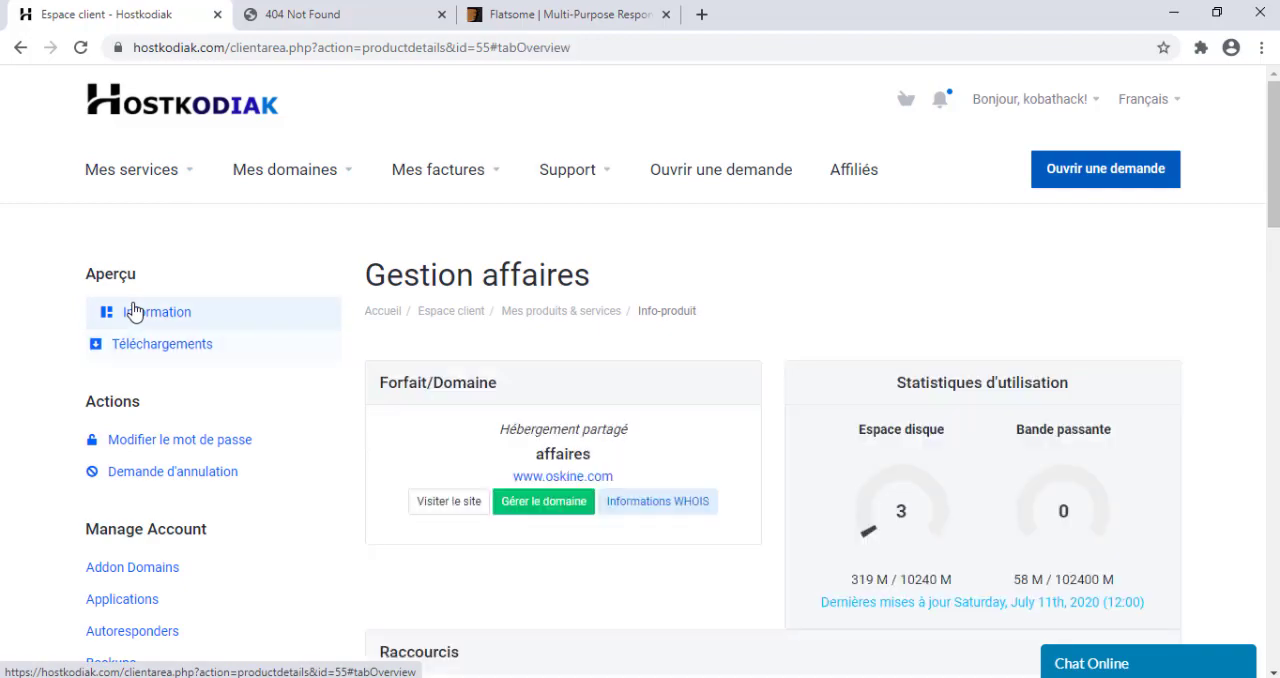
scroll(1062, 285, down, 1)
scroll(456, 206, down, 13)
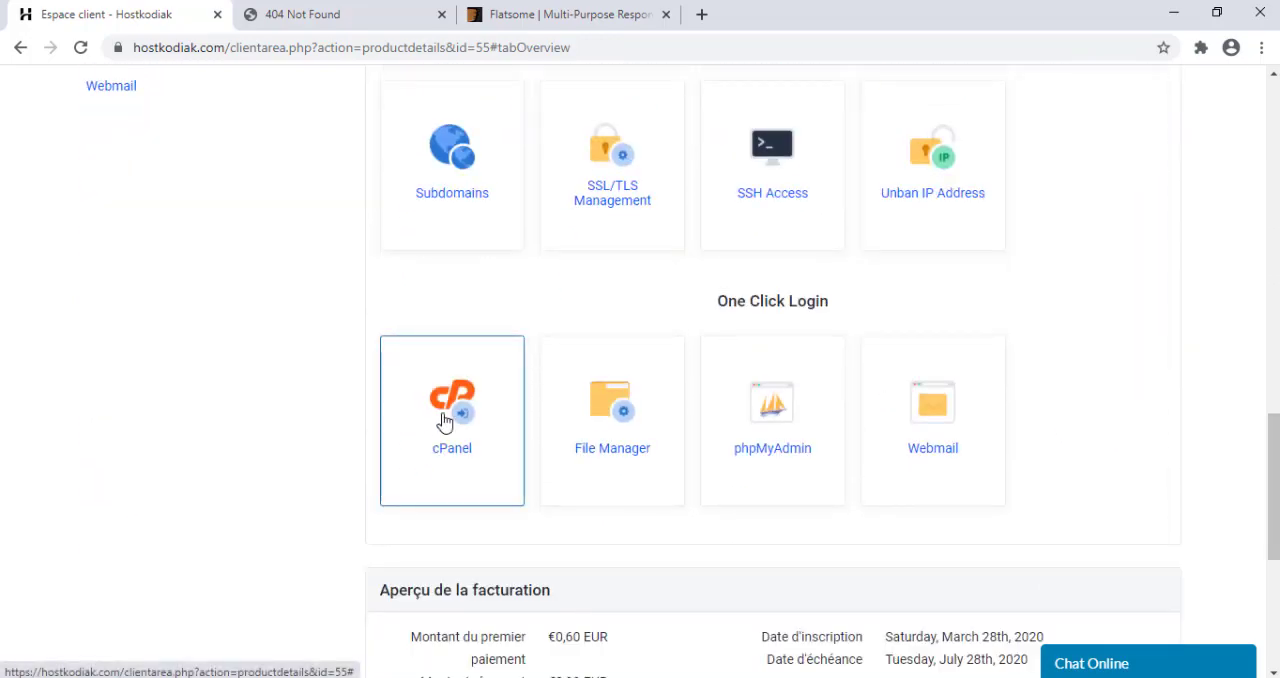
click(446, 422)
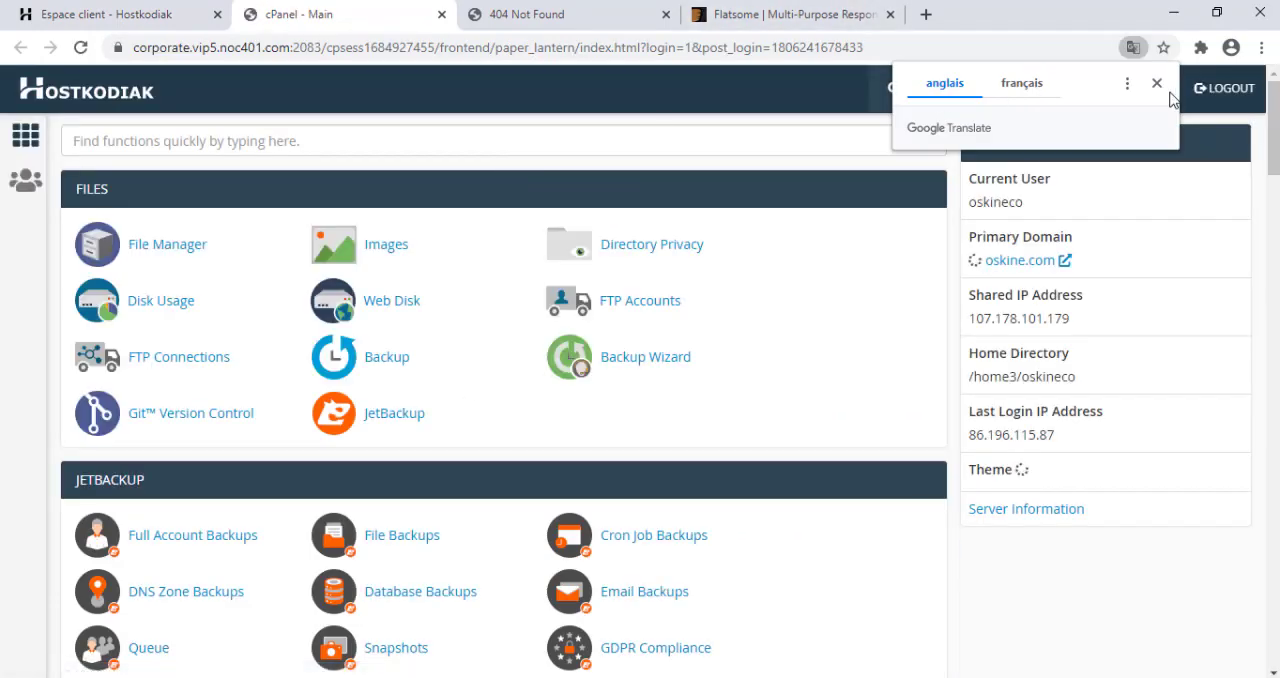
click(1157, 83)
Open the Softaculous Apps Installer from cPanel's Software section.
scroll(504, 400, down, 3)
scroll(106, 358, down, 12)
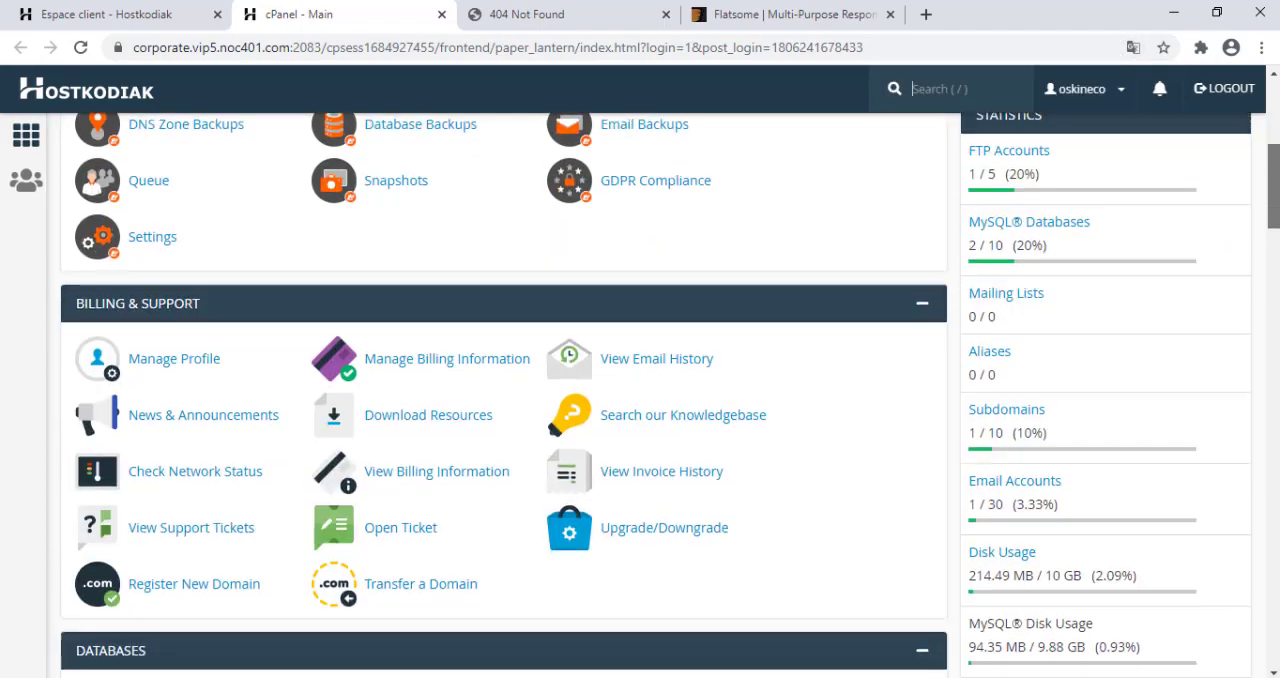
scroll(504, 395, down, 10)
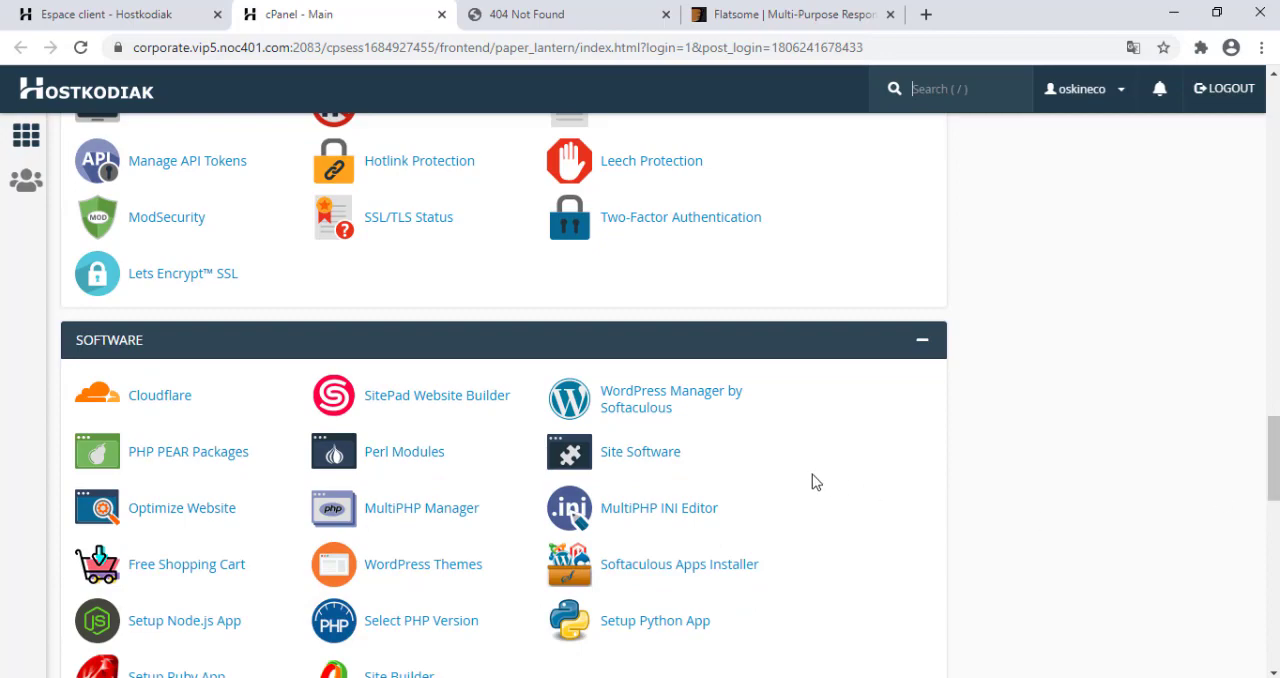
click(668, 566)
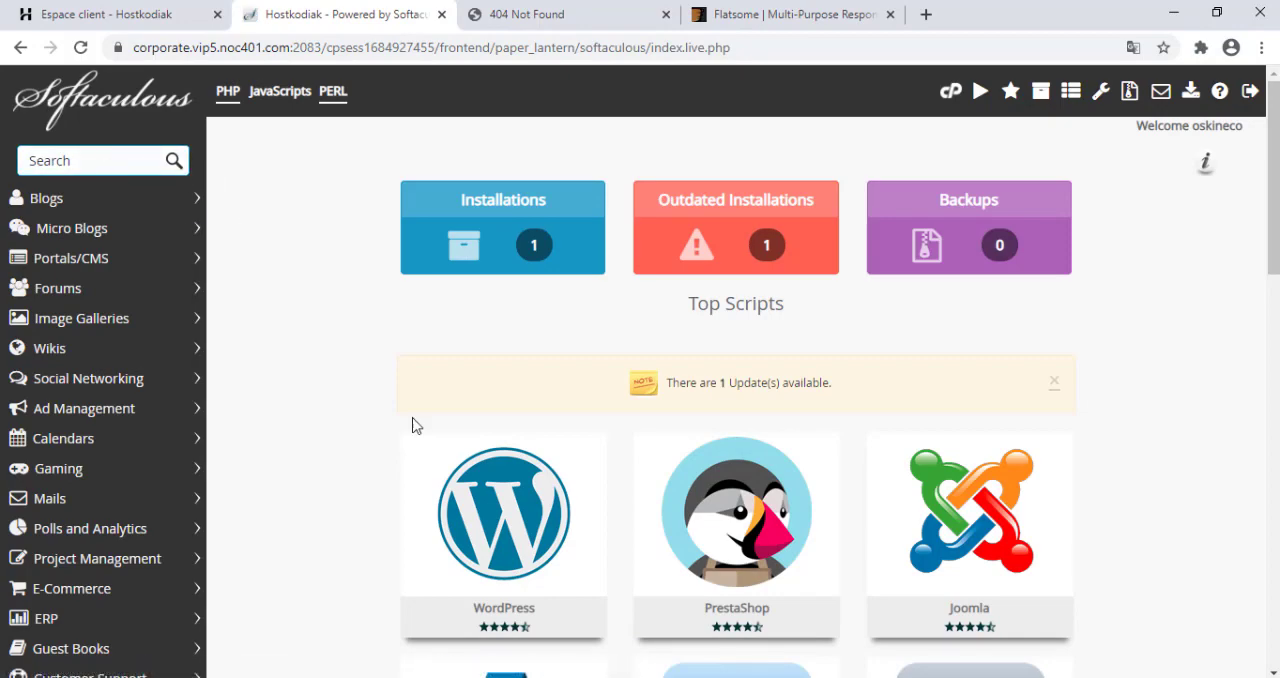
Open the WordPress installation form in Softaculous, closing the demo instance.
click(491, 484)
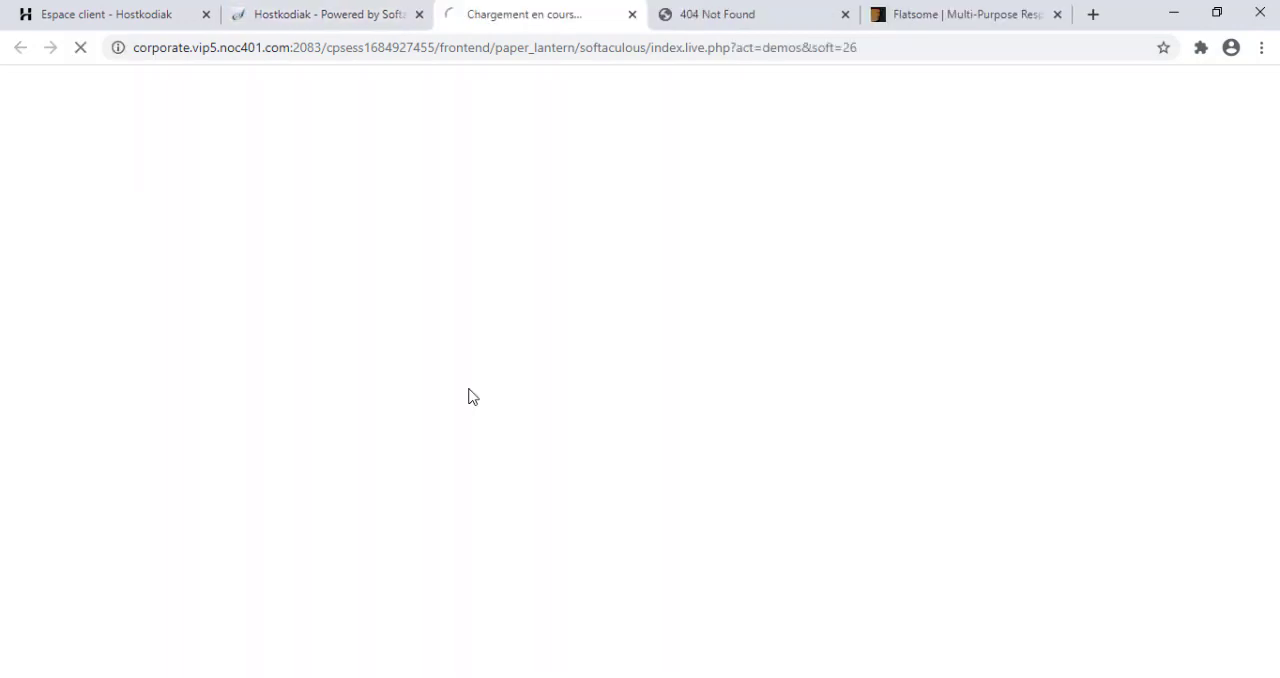
click(632, 14)
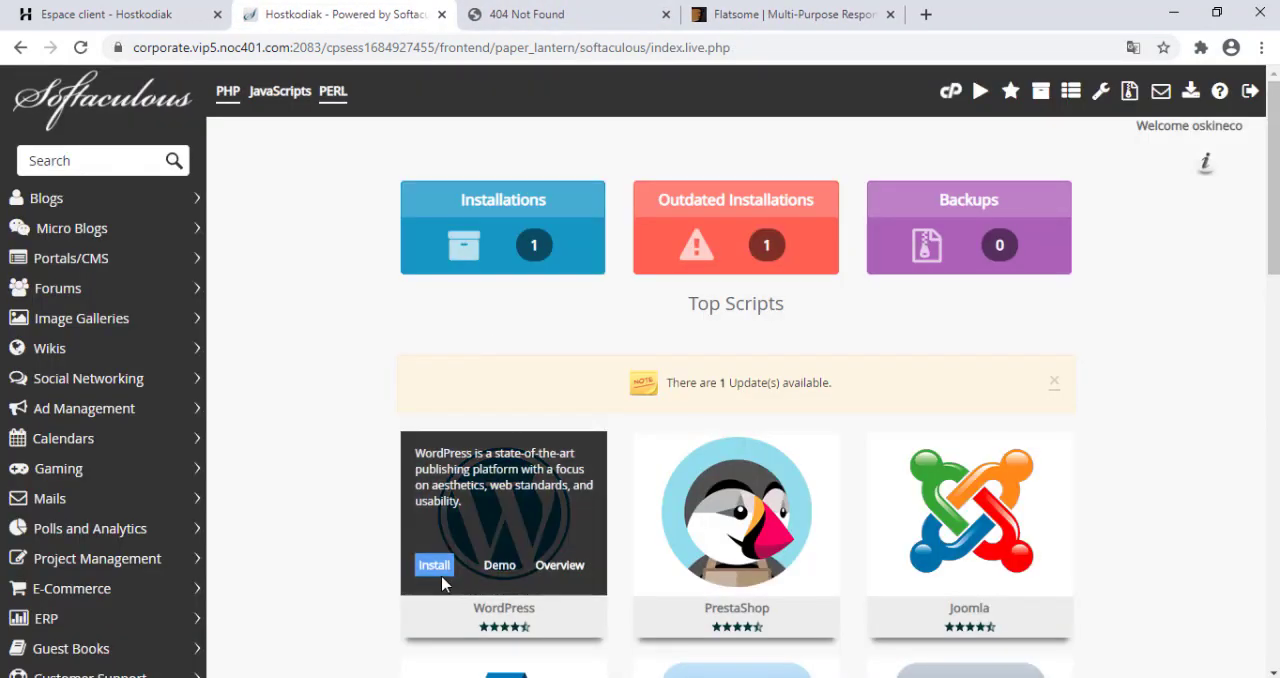
click(437, 574)
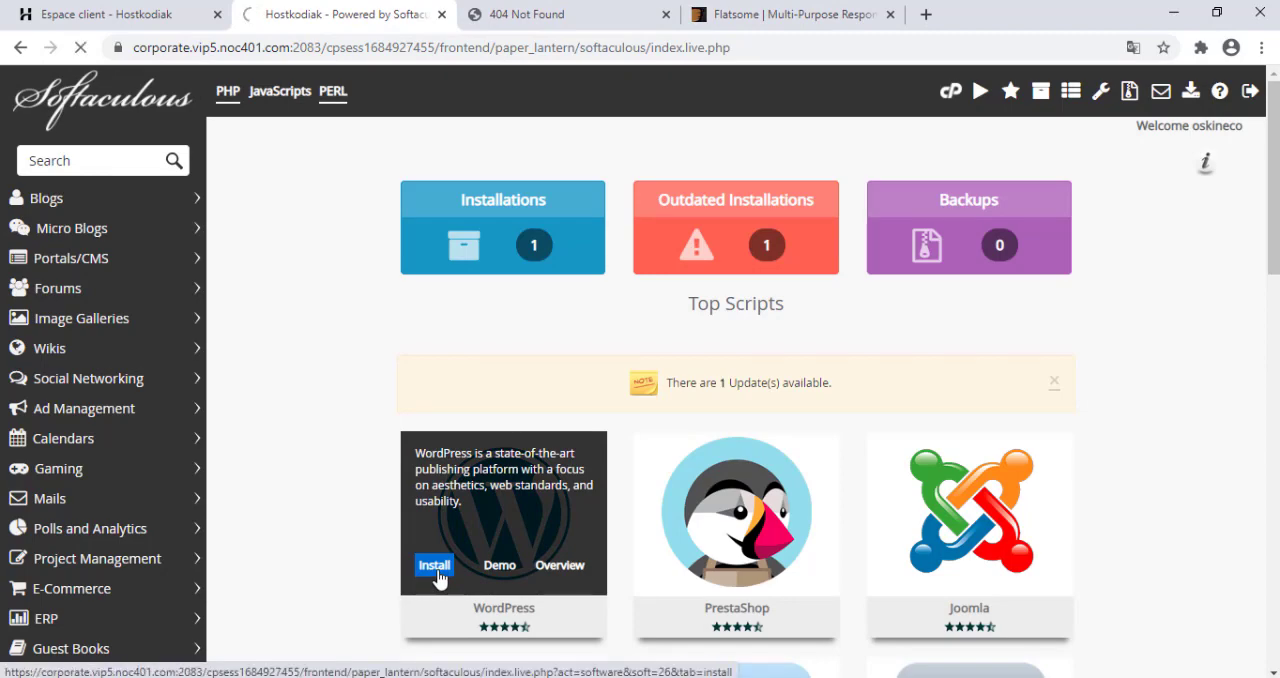
scroll(437, 578, down, 3)
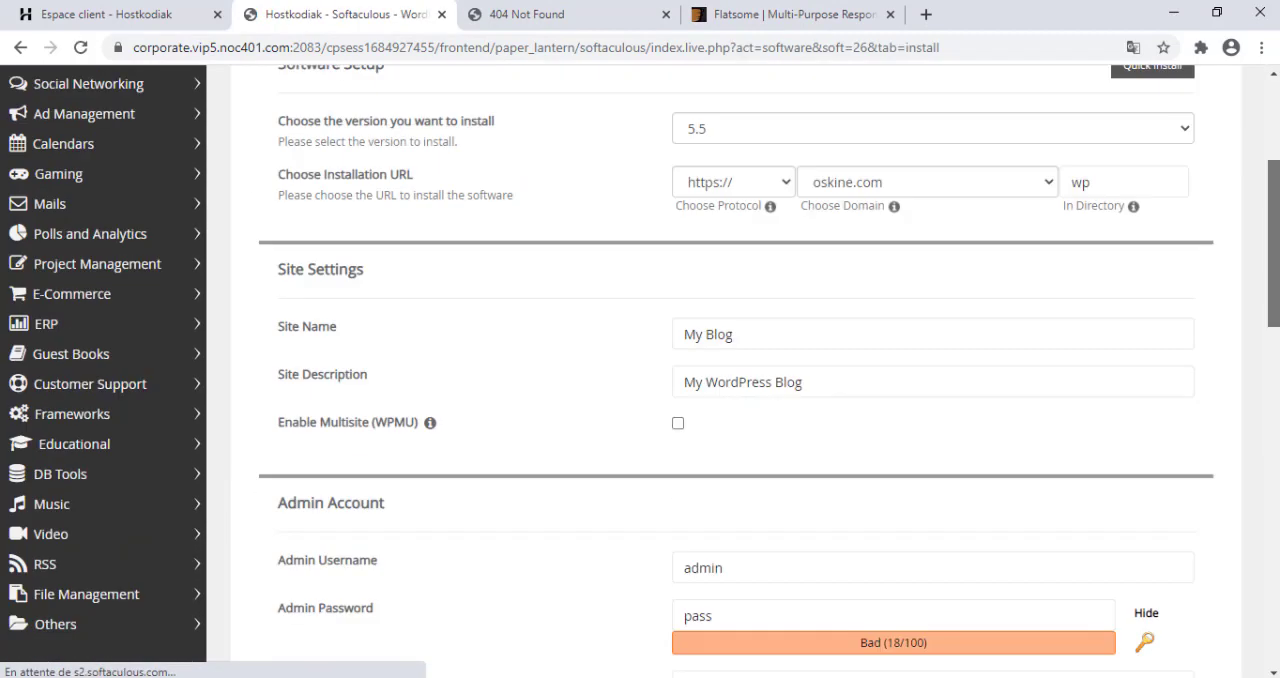
click(716, 165)
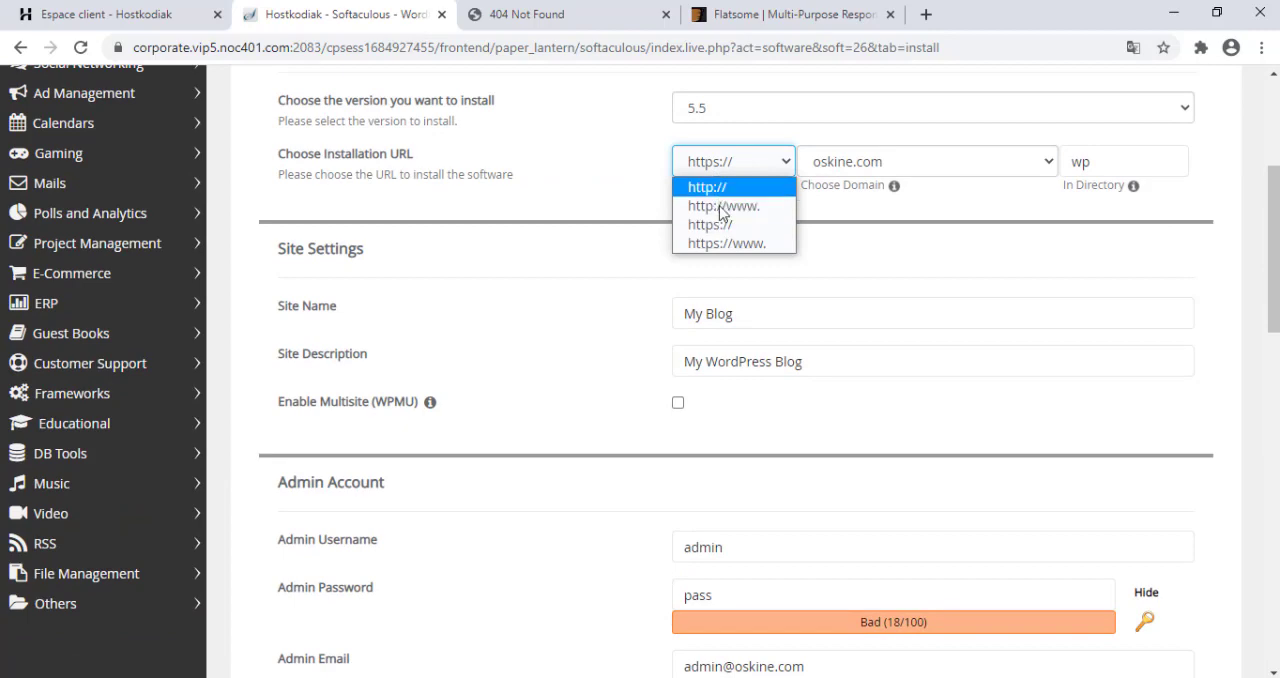
click(712, 224)
click(1102, 162)
key(ctrl+a)
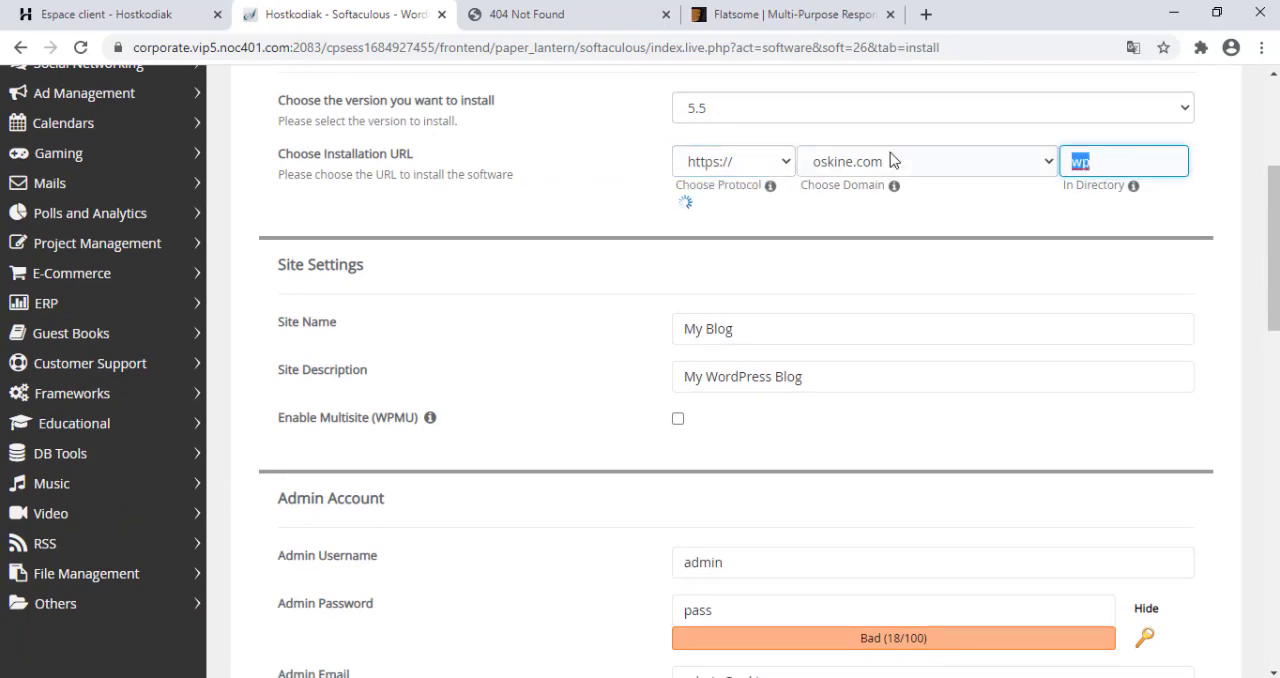
key(BackSpace)
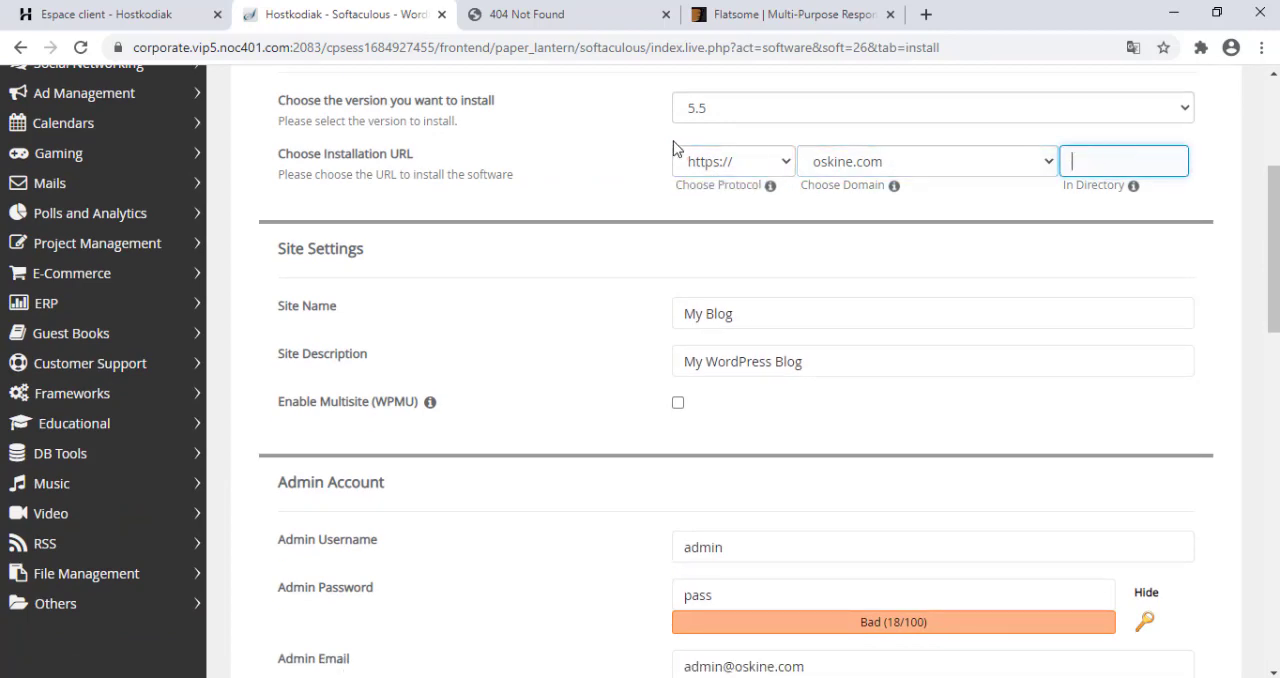
click(628, 157)
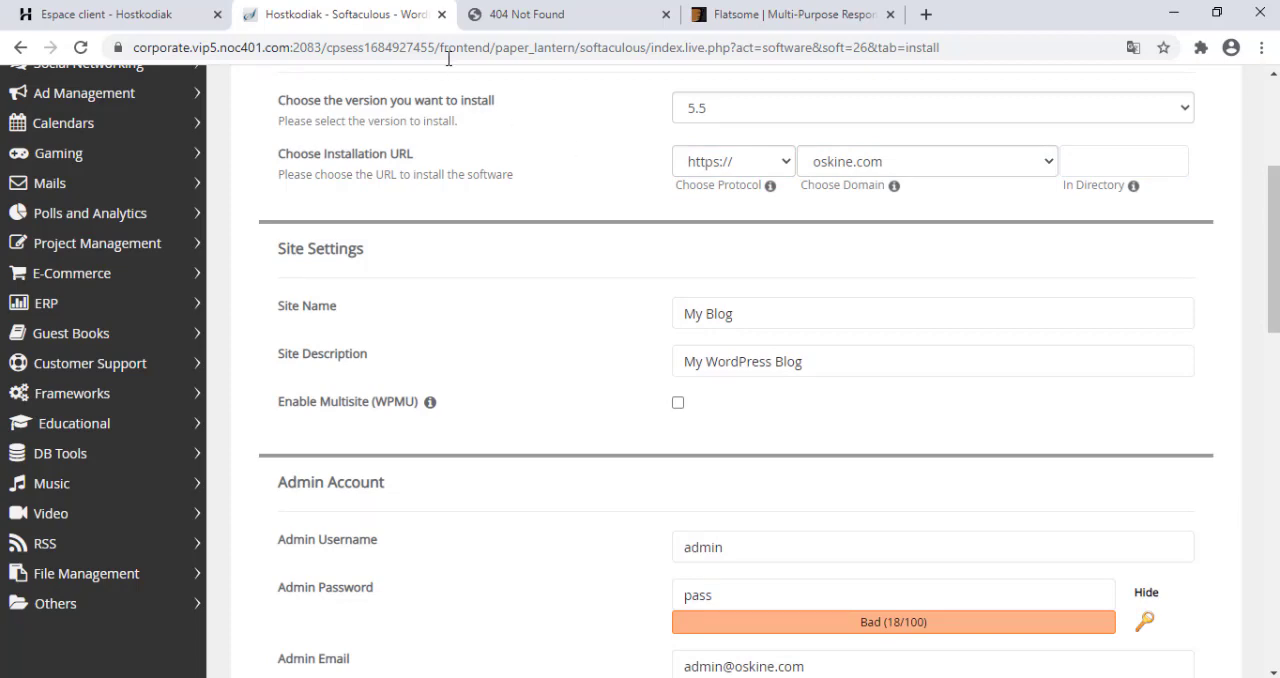
click(213, 8)
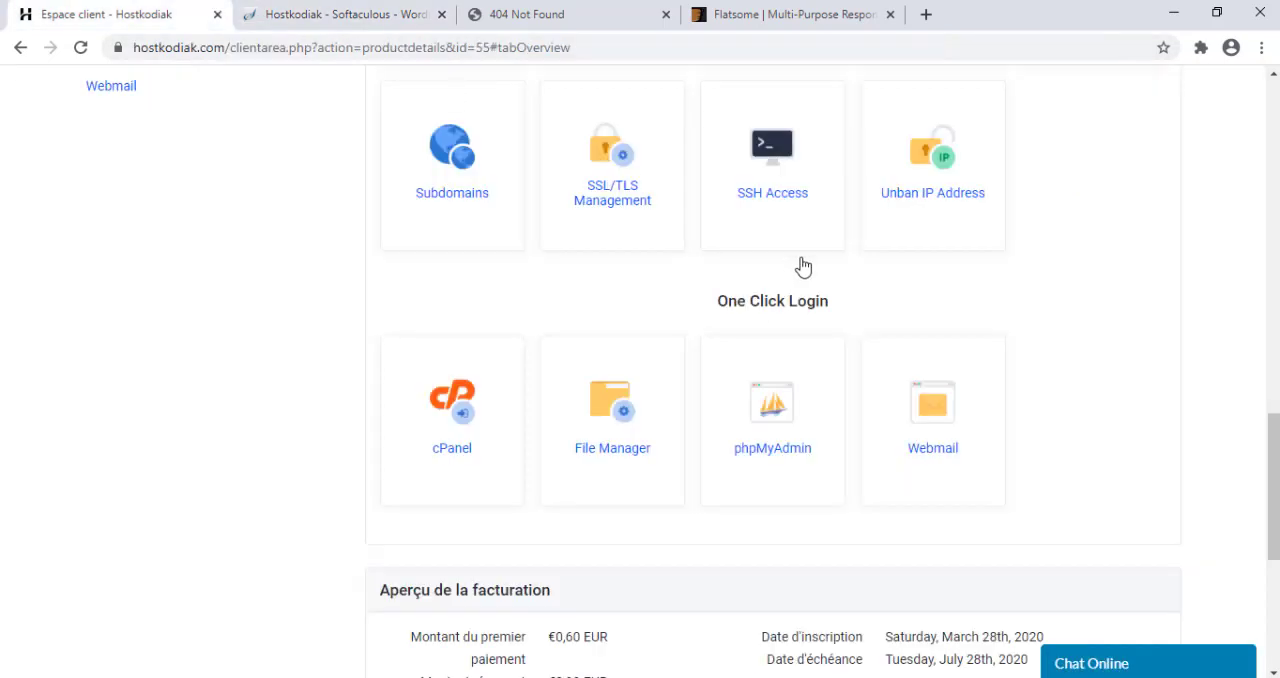
click(374, 9)
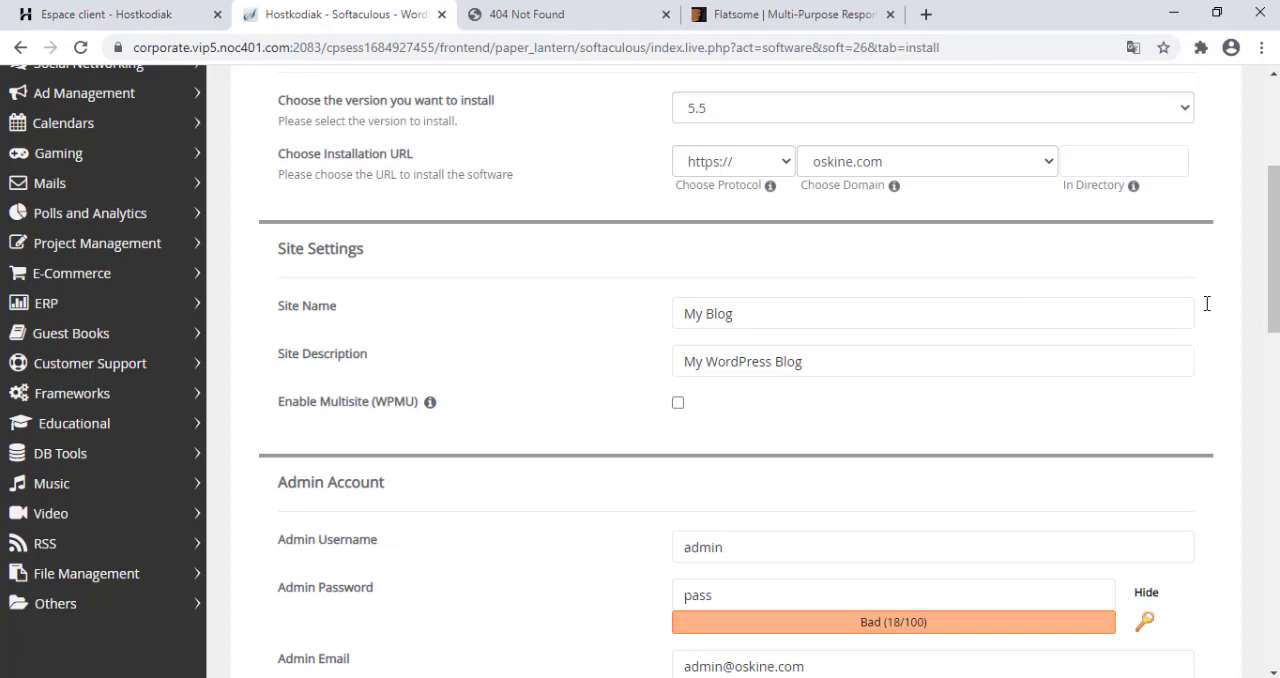
Set both the site name and the site description to Oskine.
mouse_move(1273, 300)
mouse_down()
mouse_move(1273, 277)
mouse_move(1273, 294)
mouse_up()
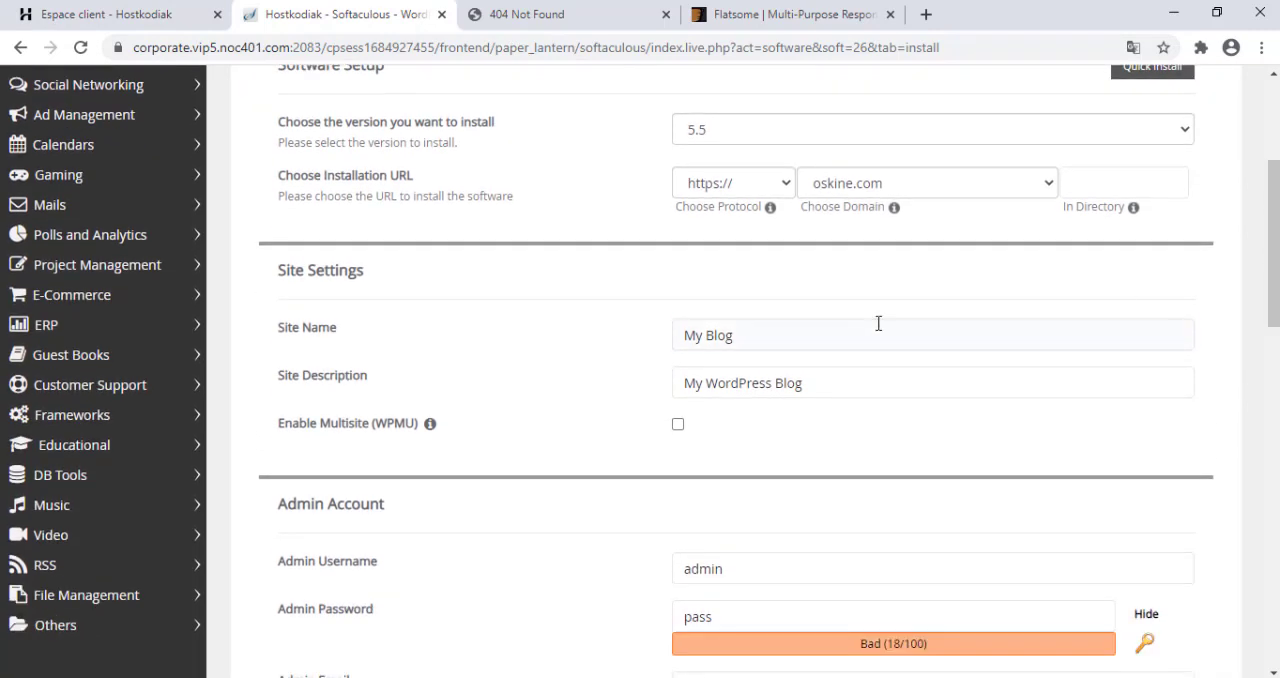
click(832, 321)
key(ctrl+a)
text(Os)
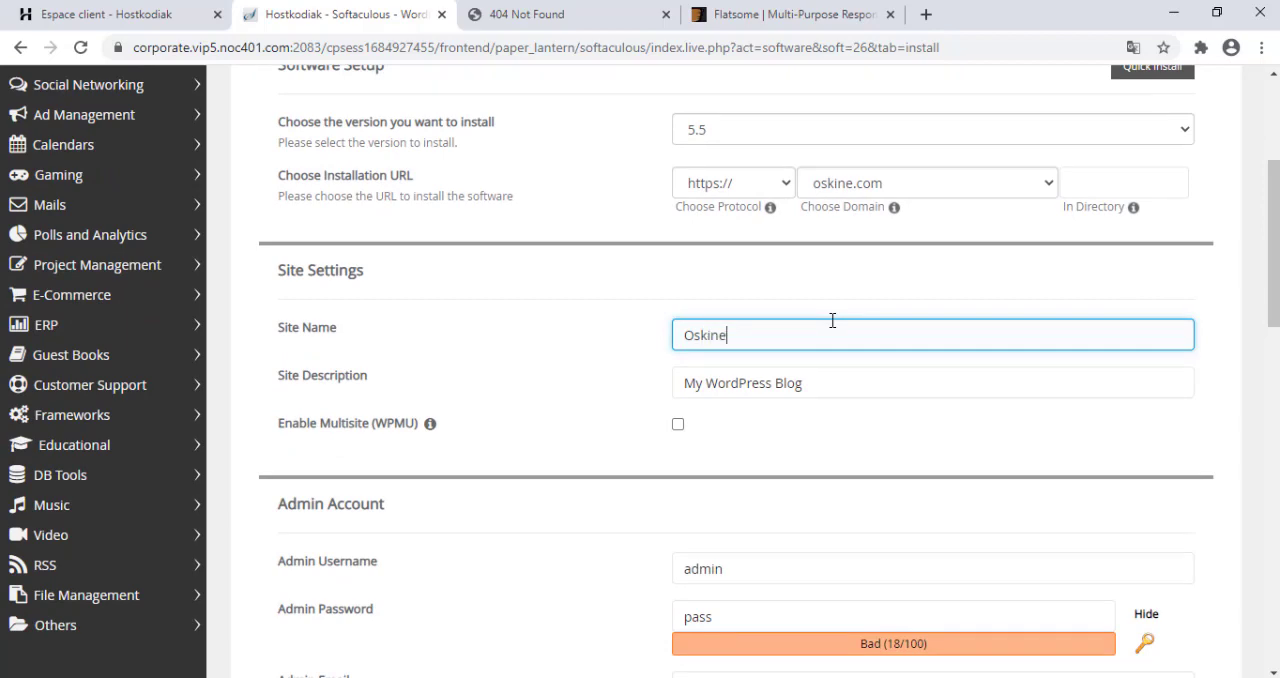
key(Tab)
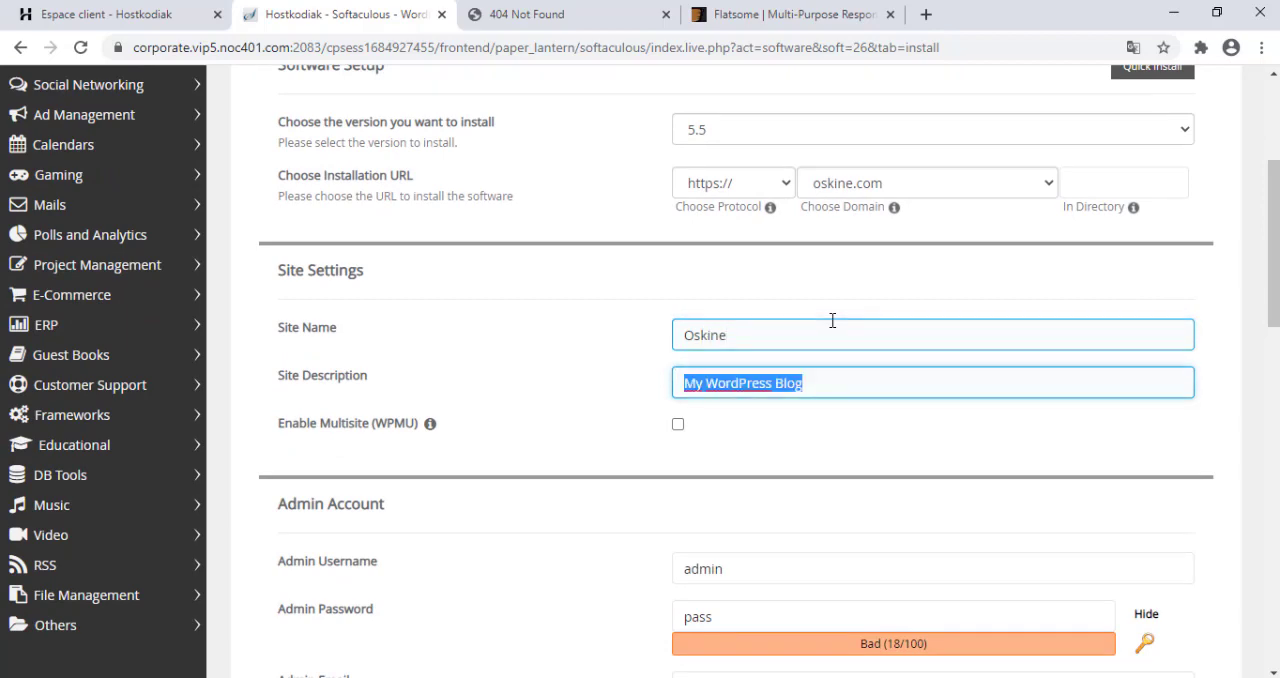
text(Oskine)
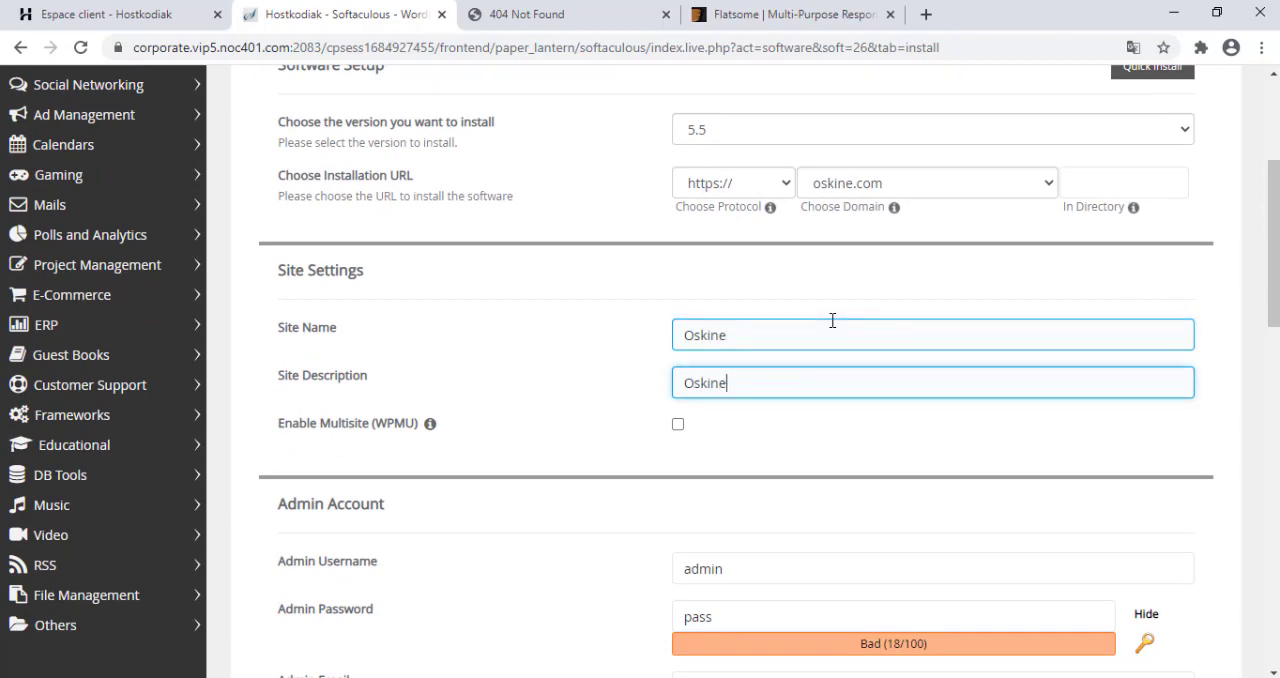
Hide the admin password's characters and enter a new admin account password.
scroll(866, 326, down, 3)
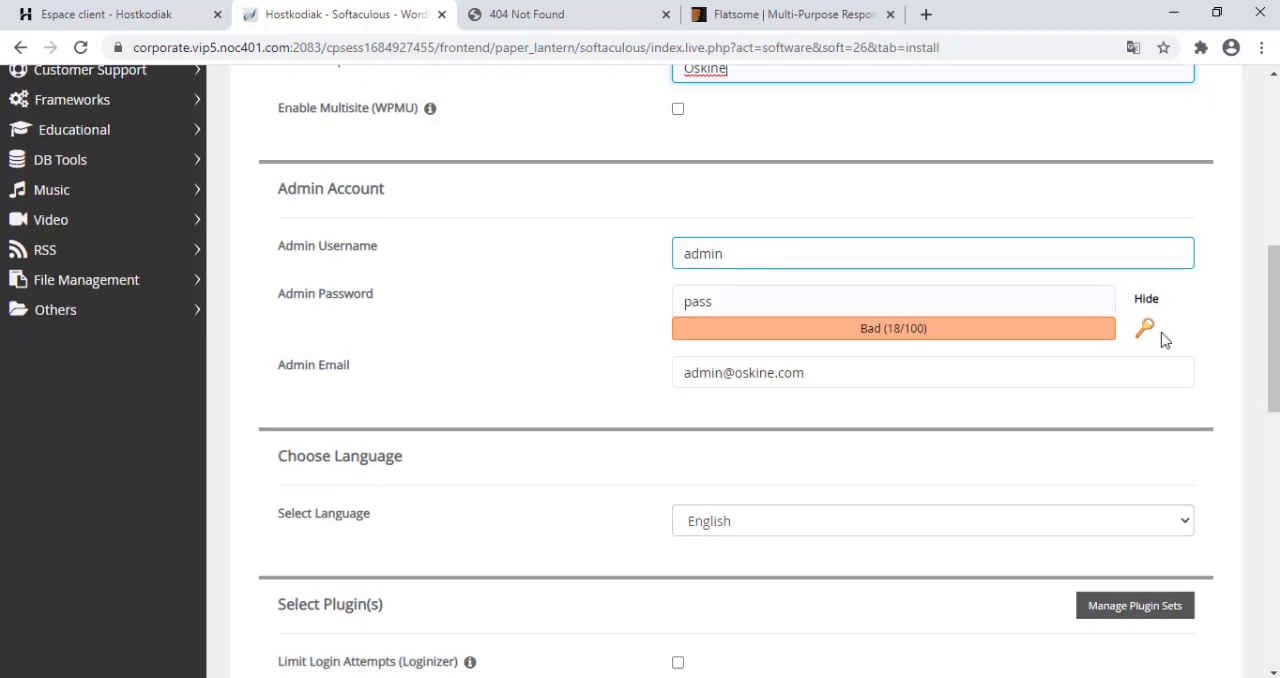
click(1151, 303)
double_click(810, 309)
text(•••••)
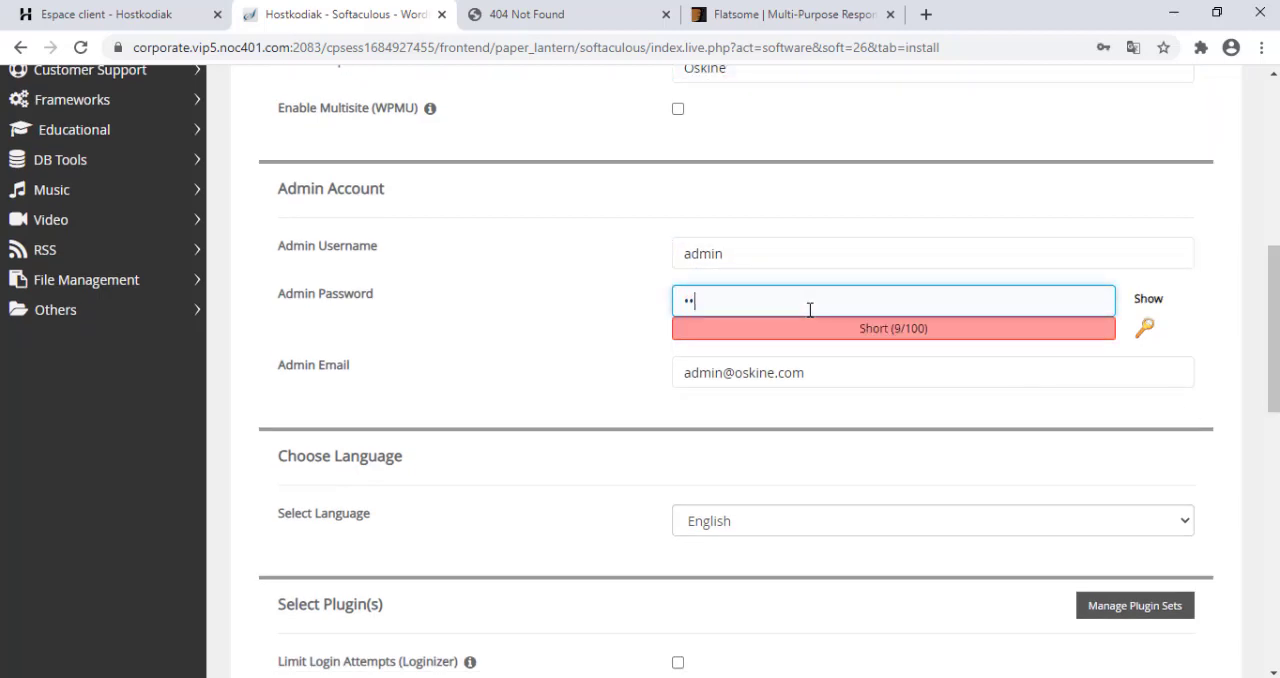
double_click(810, 309)
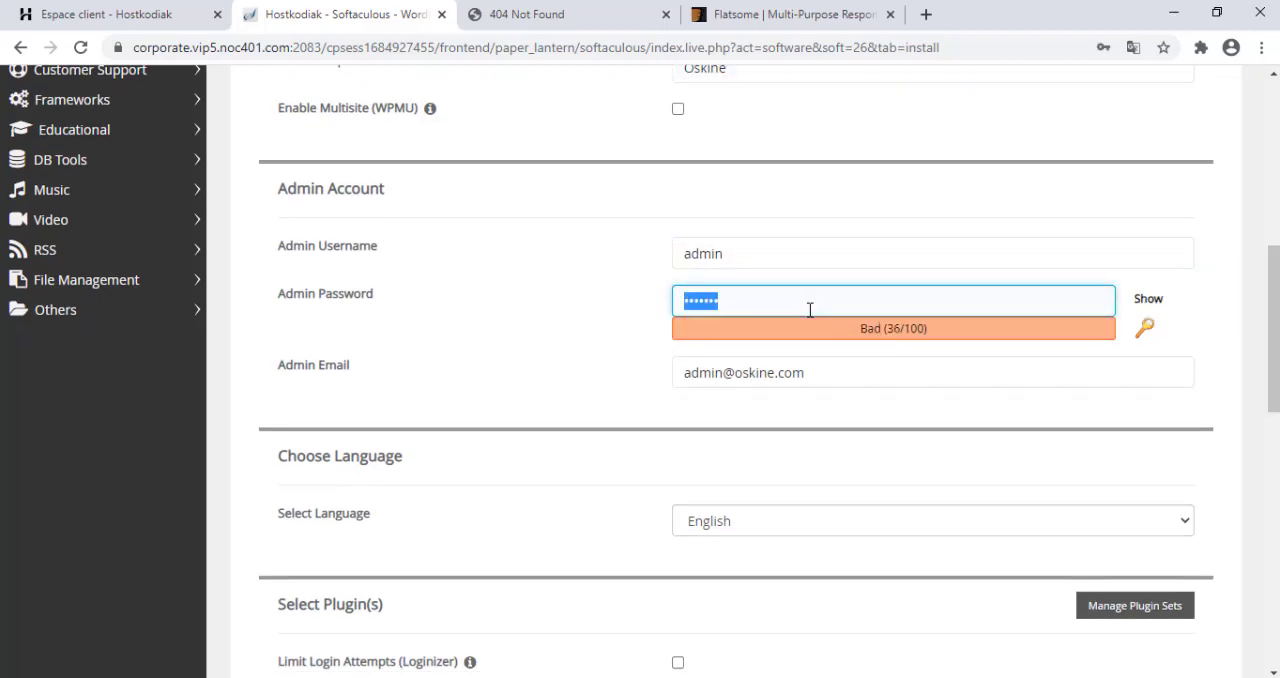
text(••••••••••)
Replace the default admin username with the site owner's own username.
click(706, 252)
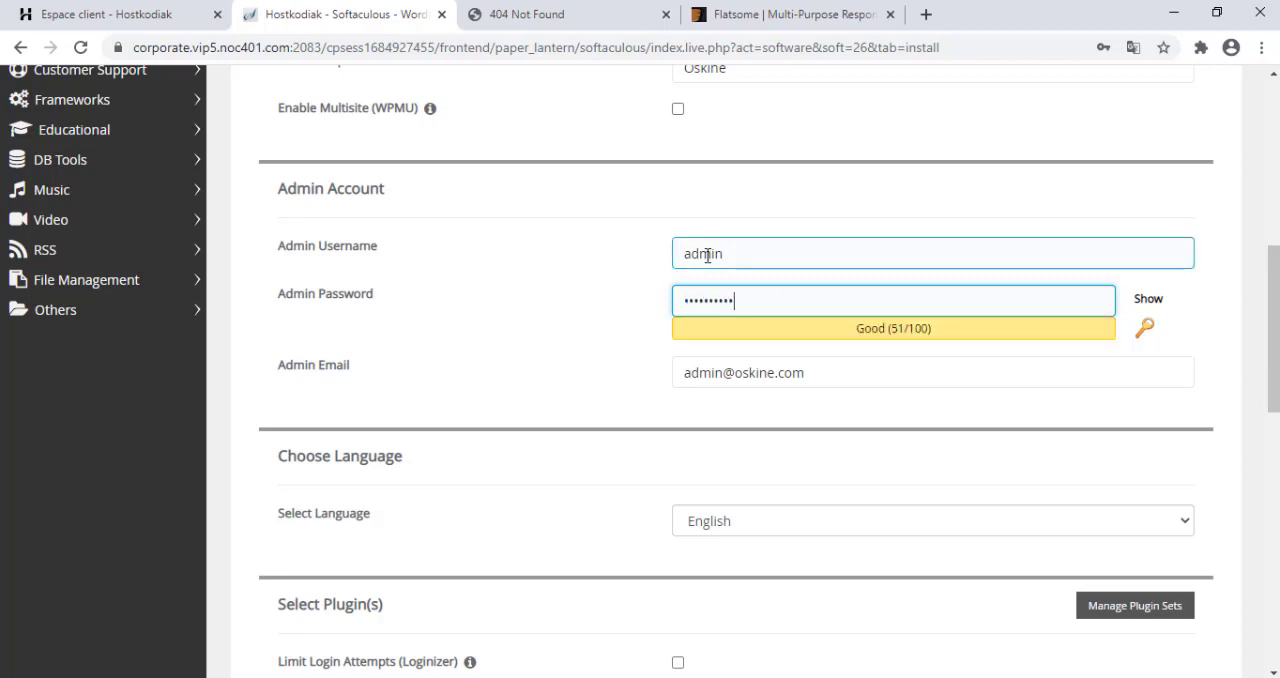
double_click(706, 252)
text(Kobathac)
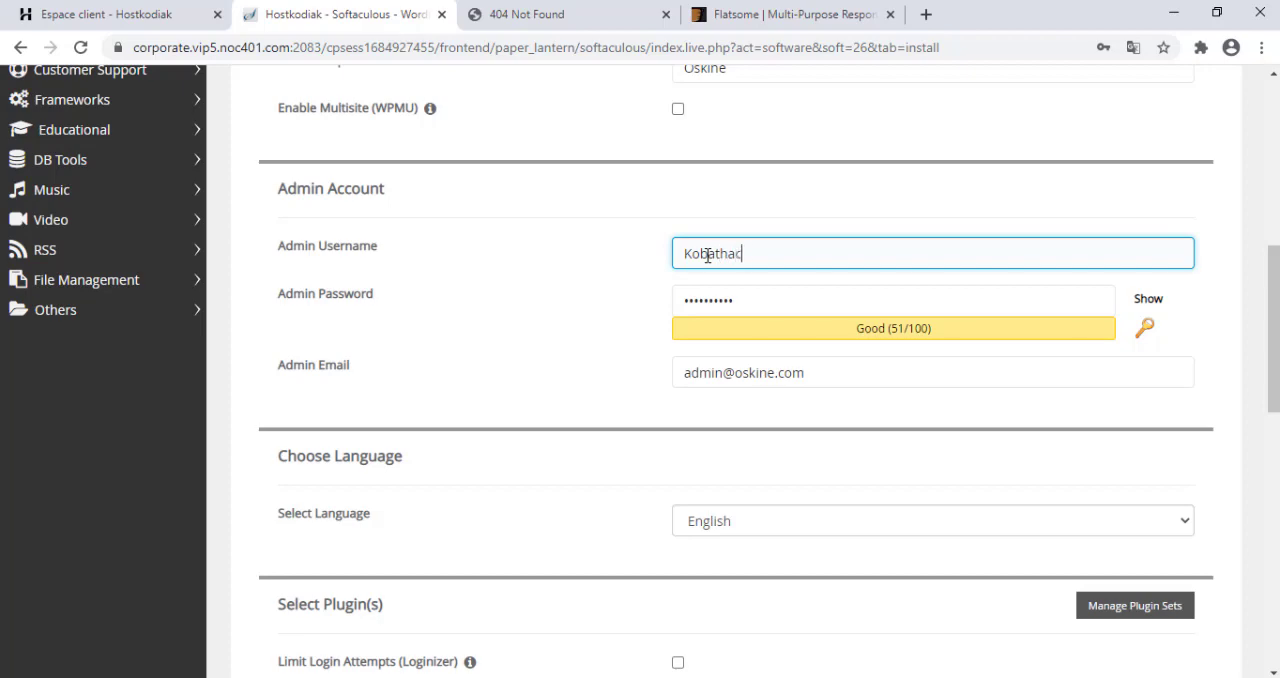
text(k)
key(Tab)
Choose French as the WordPress installation language.
click(710, 524)
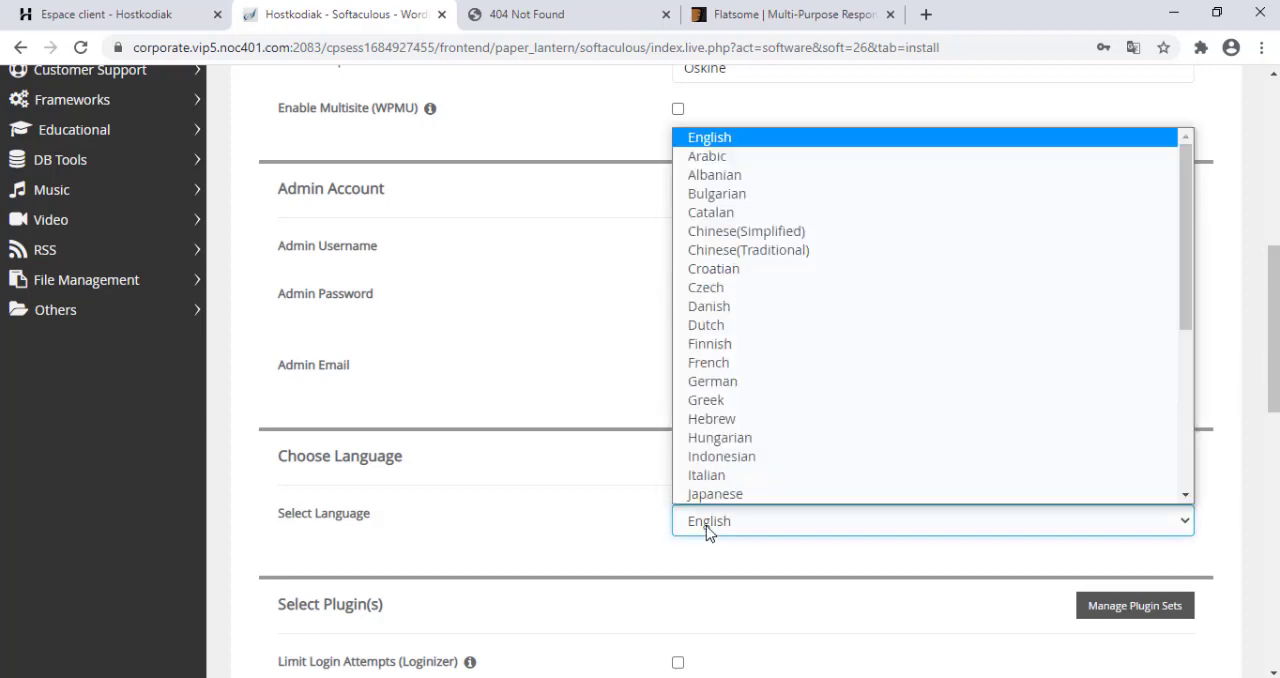
scroll(783, 345, down, 1)
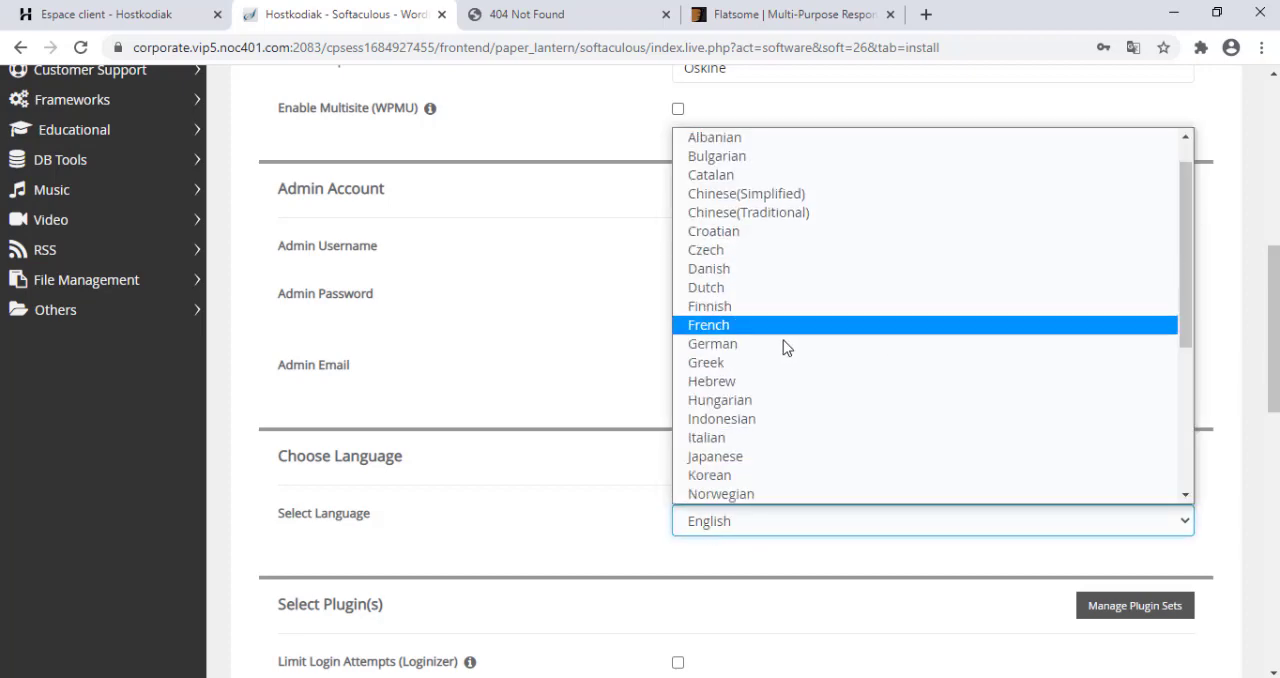
click(708, 325)
Submit the WordPress installation without optional plugins or a theme, and tell the browser never to save the password.
scroll(708, 325, down, 3)
drag(1274, 416, 1274, 186)
scroll(1175, 282, down, 15)
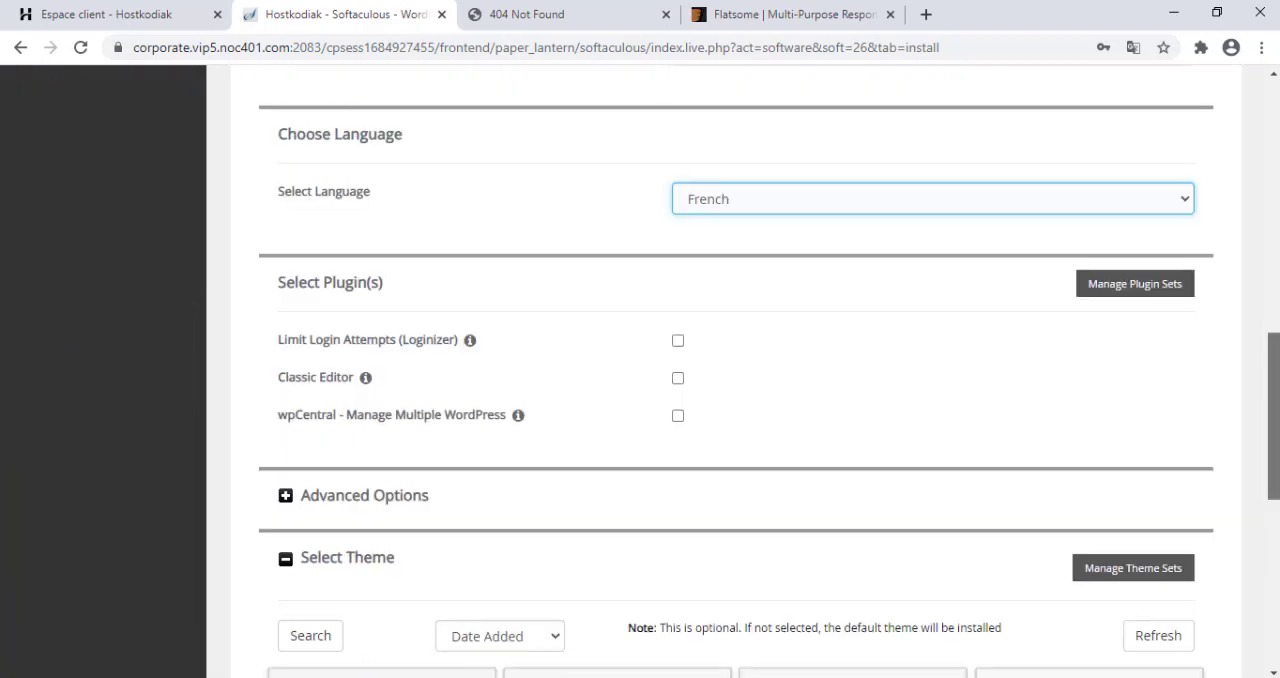
click(734, 452)
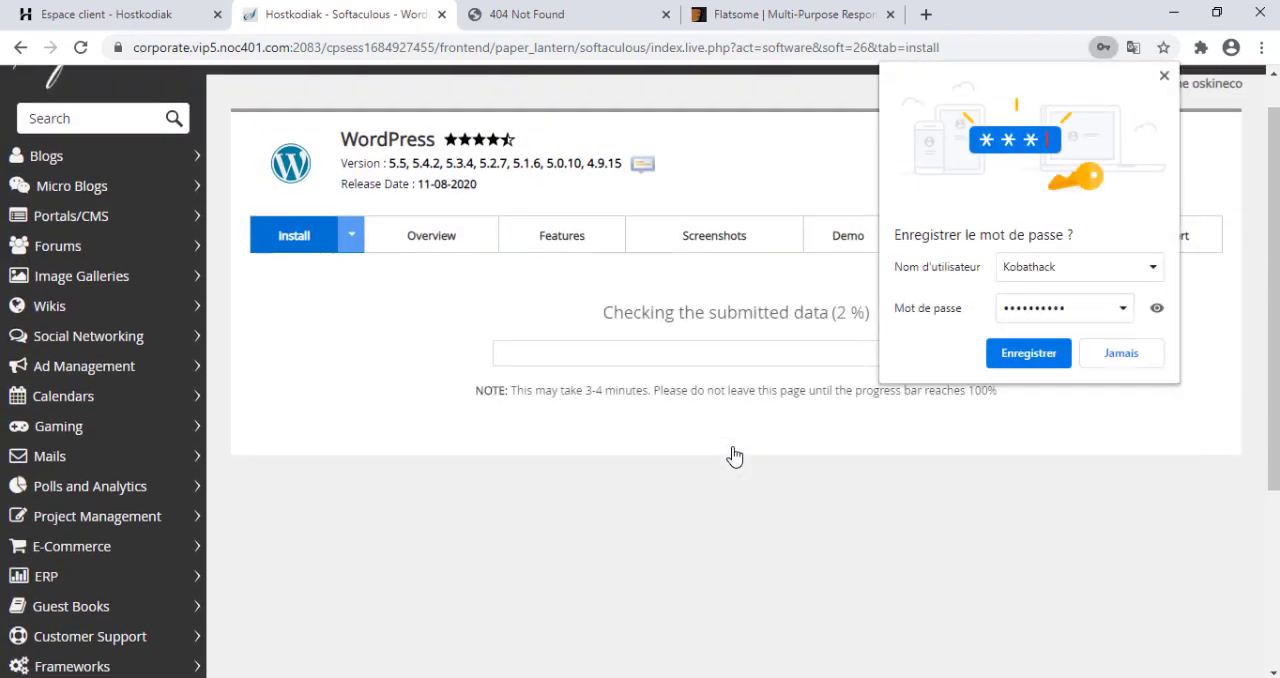
click(1133, 358)
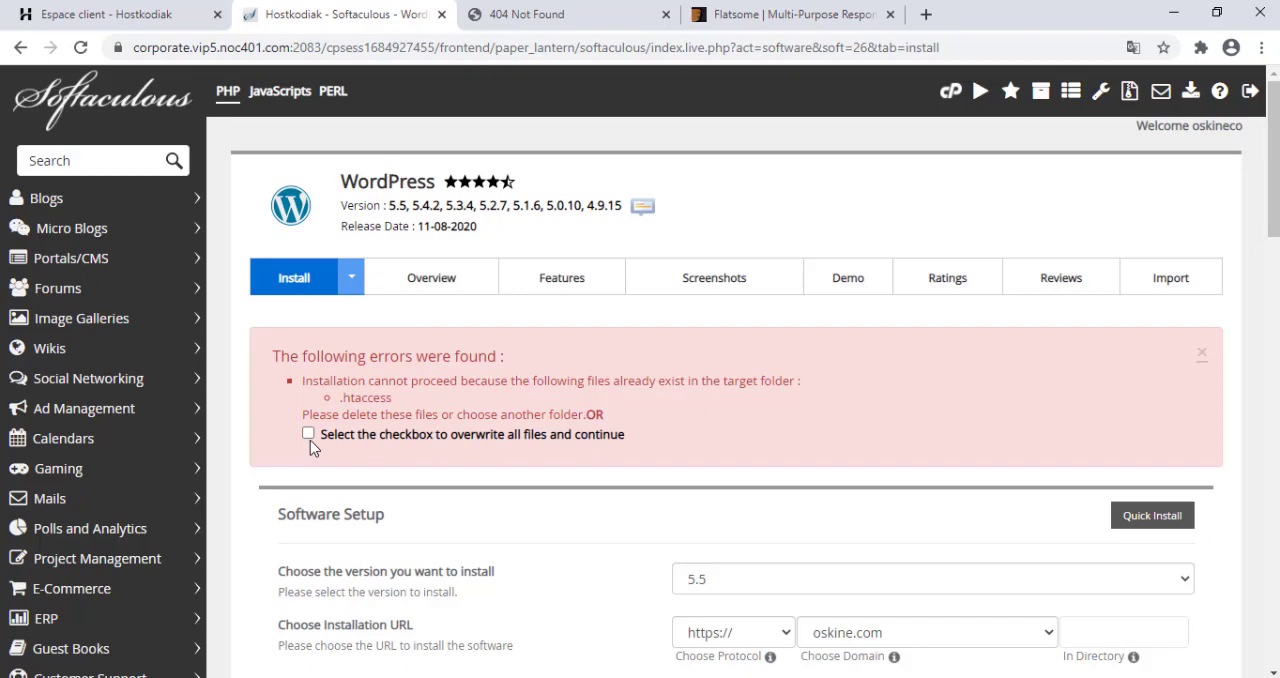
Allow overwriting all existing files in the target folder and submit the WordPress installation again.
click(309, 435)
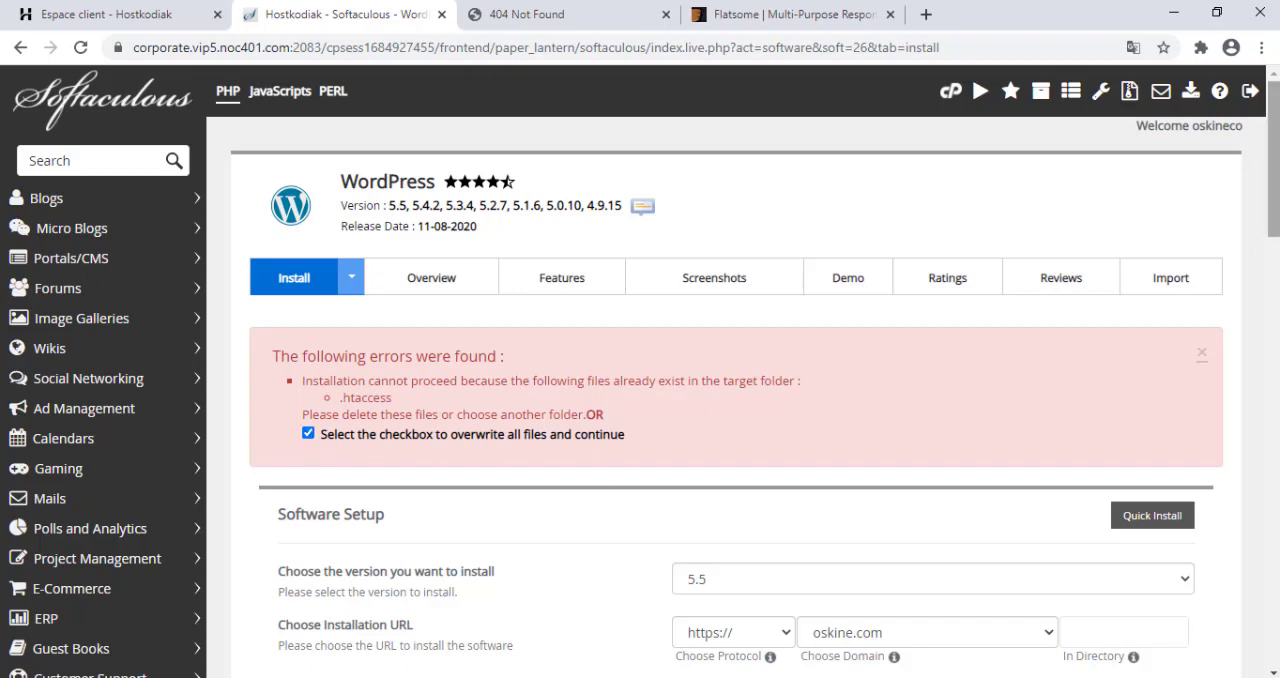
scroll(740, 450, down, 20)
click(738, 466)
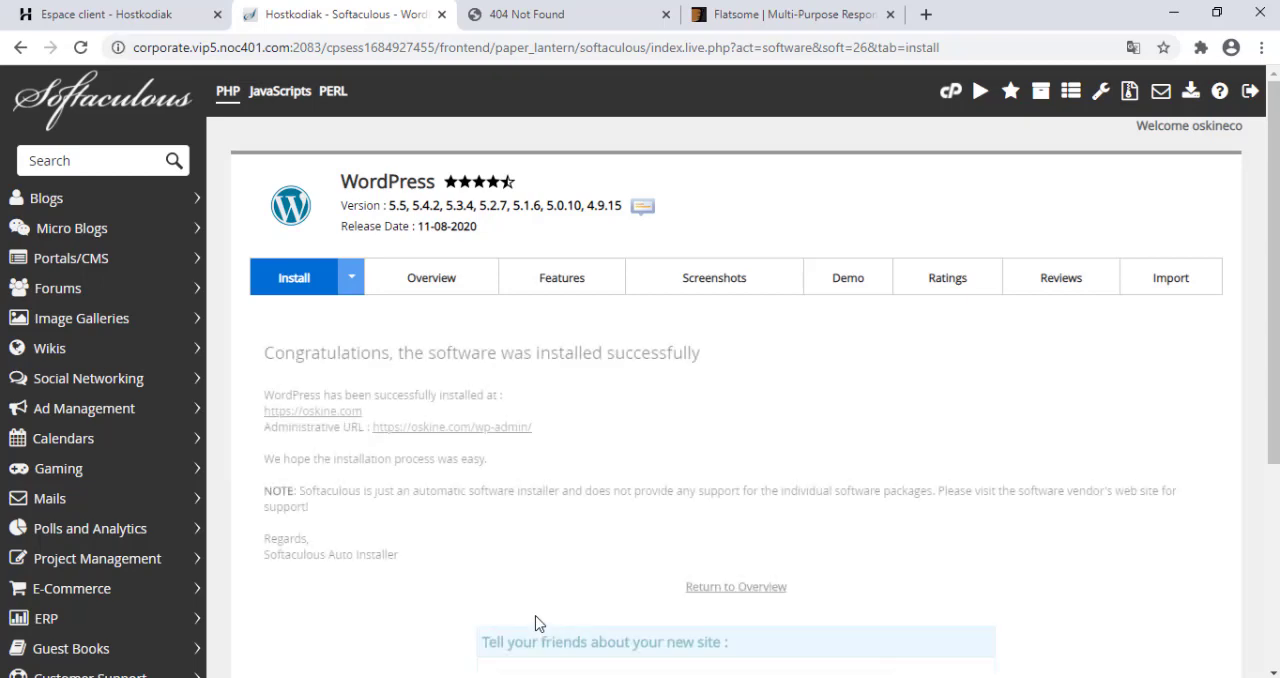
Reload the oskine.com tab to view the new site, dismissing the translation offer.
click(506, 24)
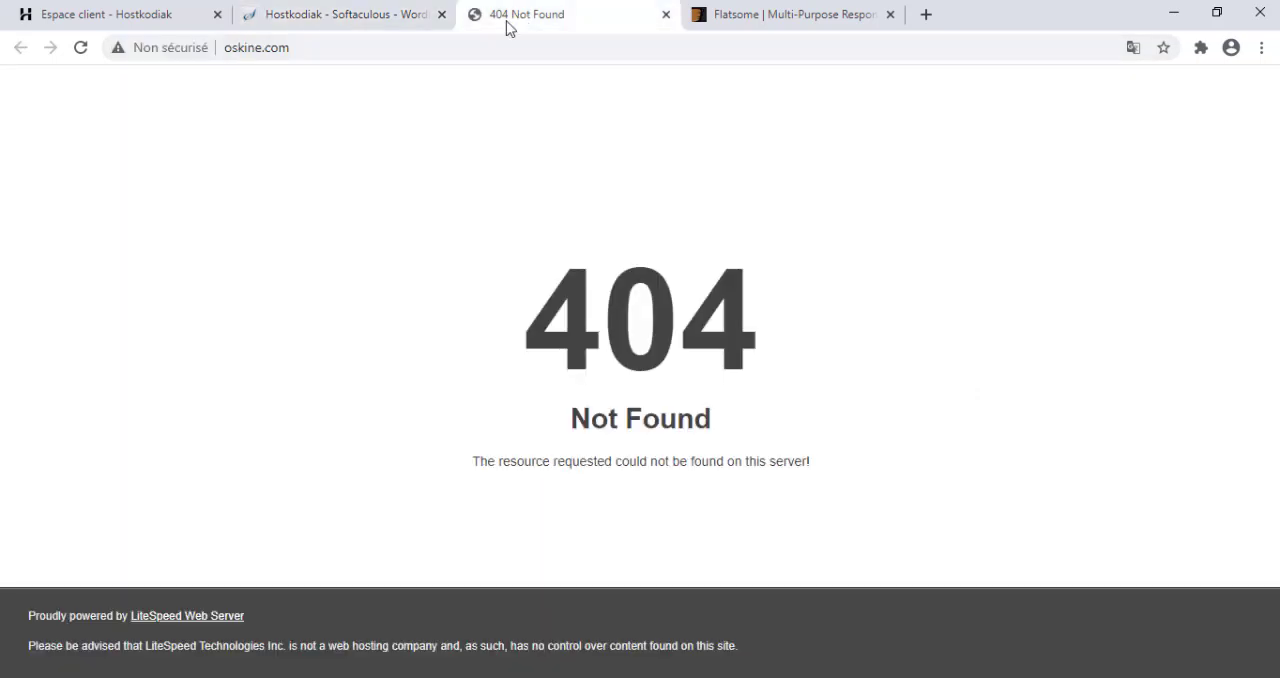
click(80, 49)
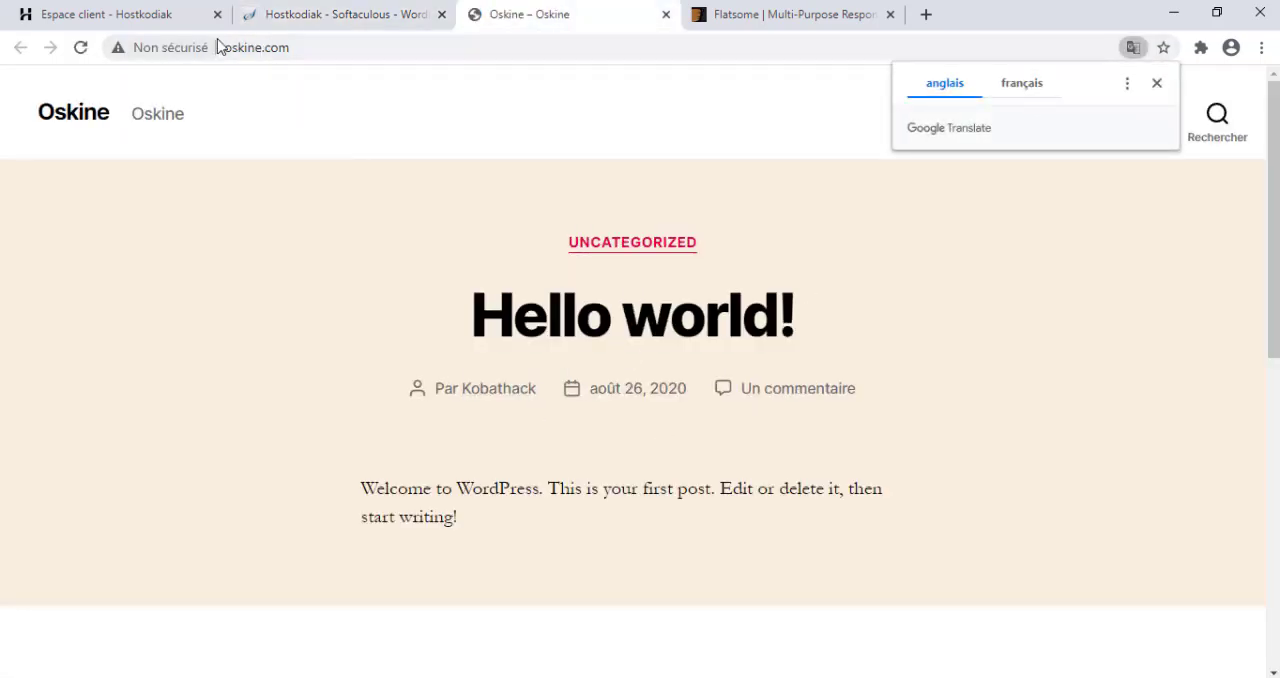
click(1157, 85)
click(298, 40)
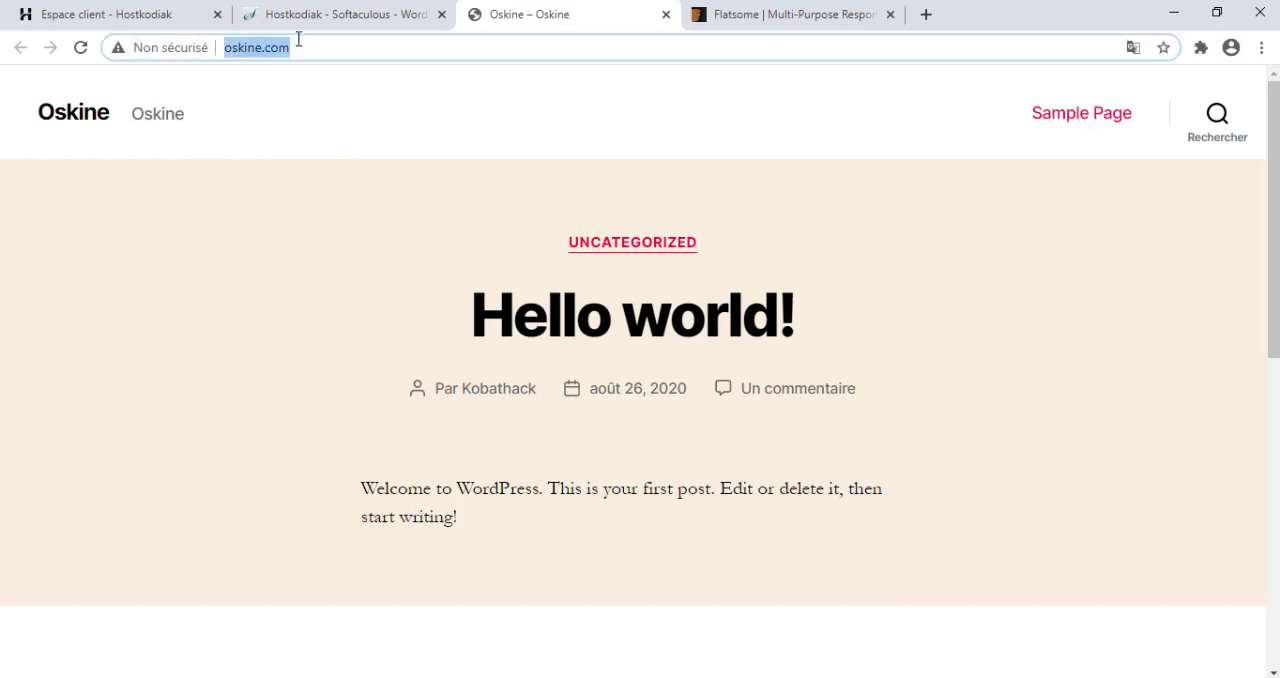
click(298, 40)
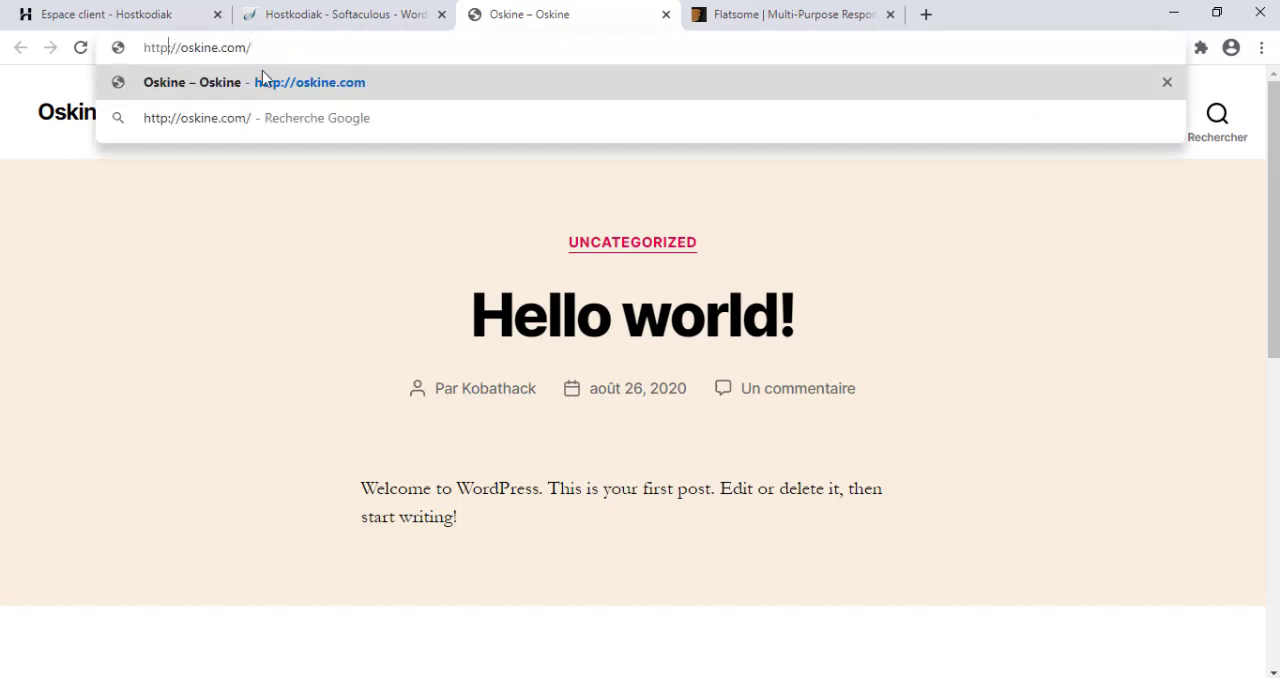
click(262, 80)
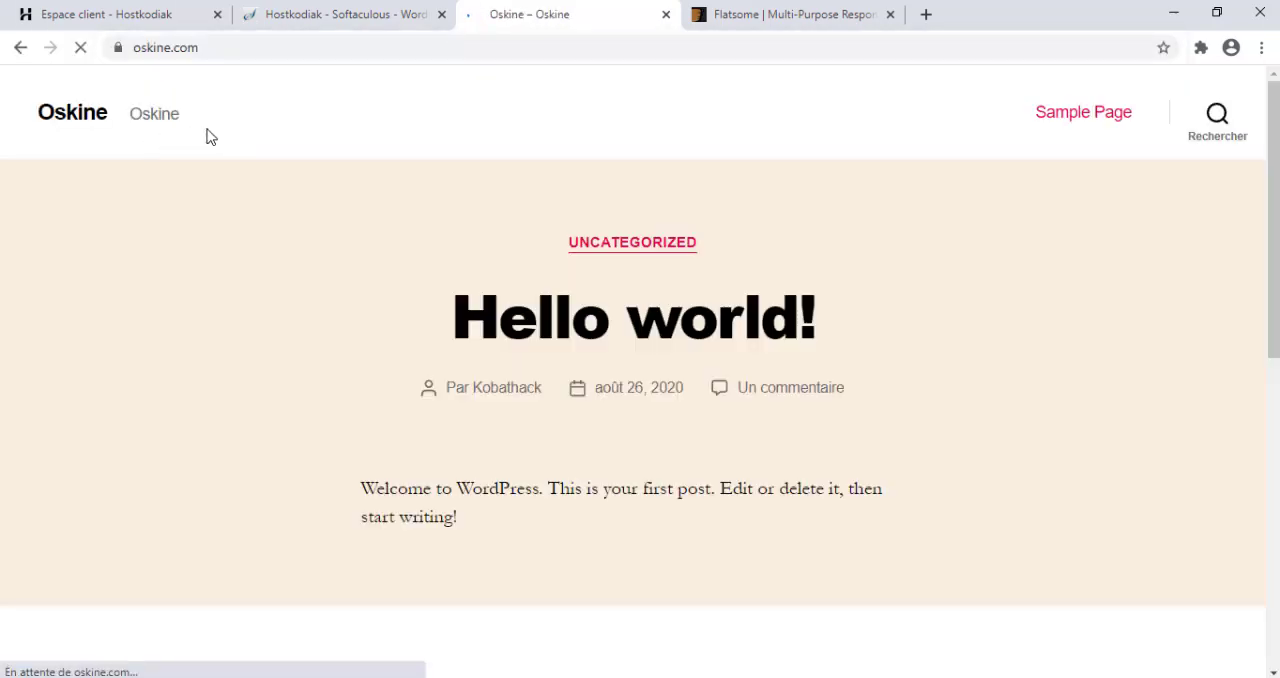
click(308, 47)
click(308, 47)
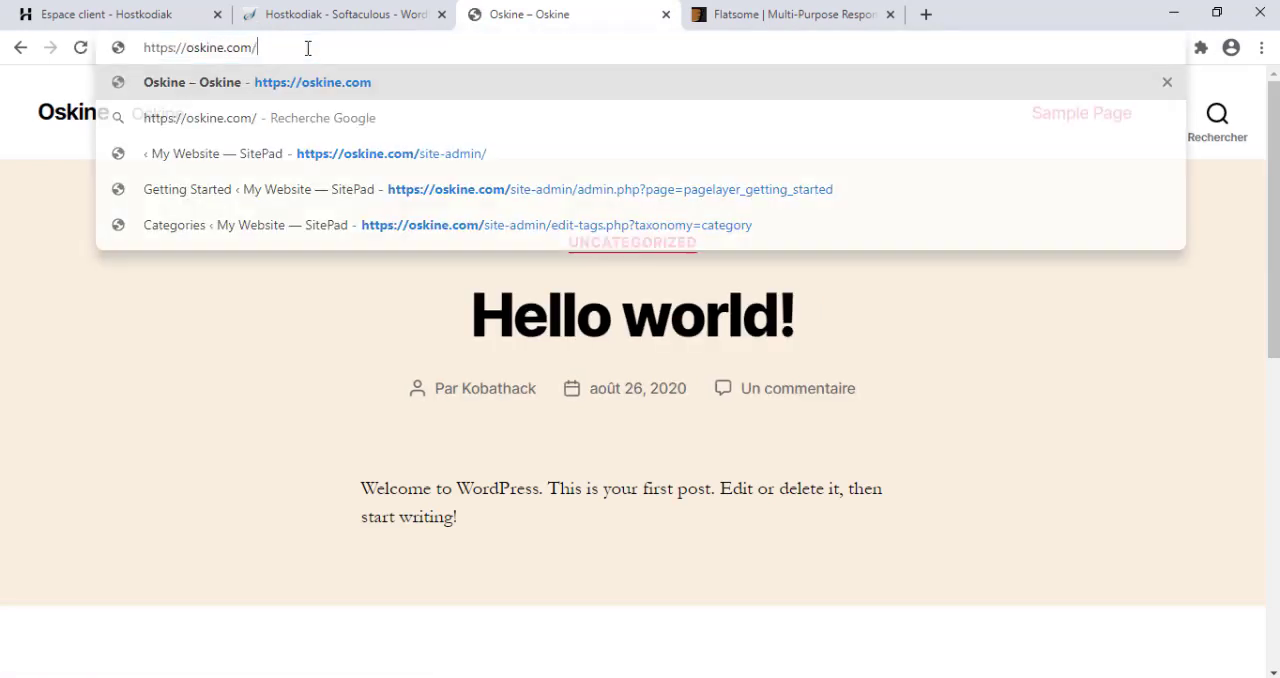
text(wp-admin)
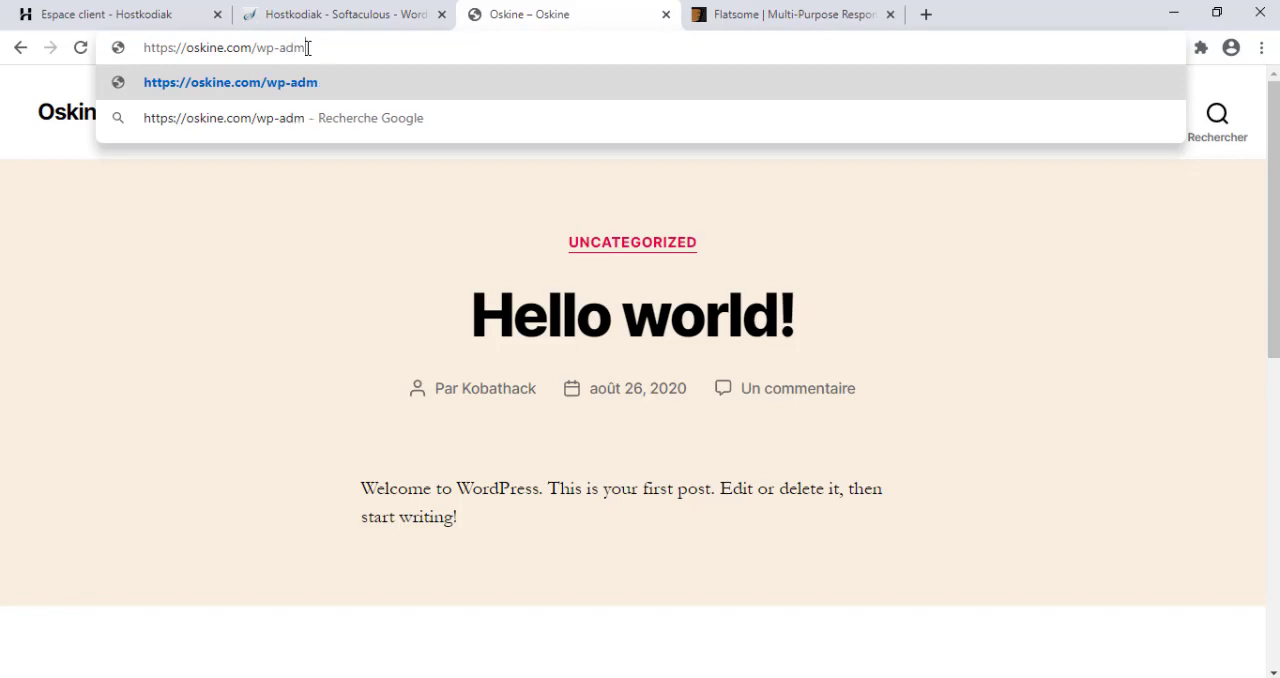
key(Return)
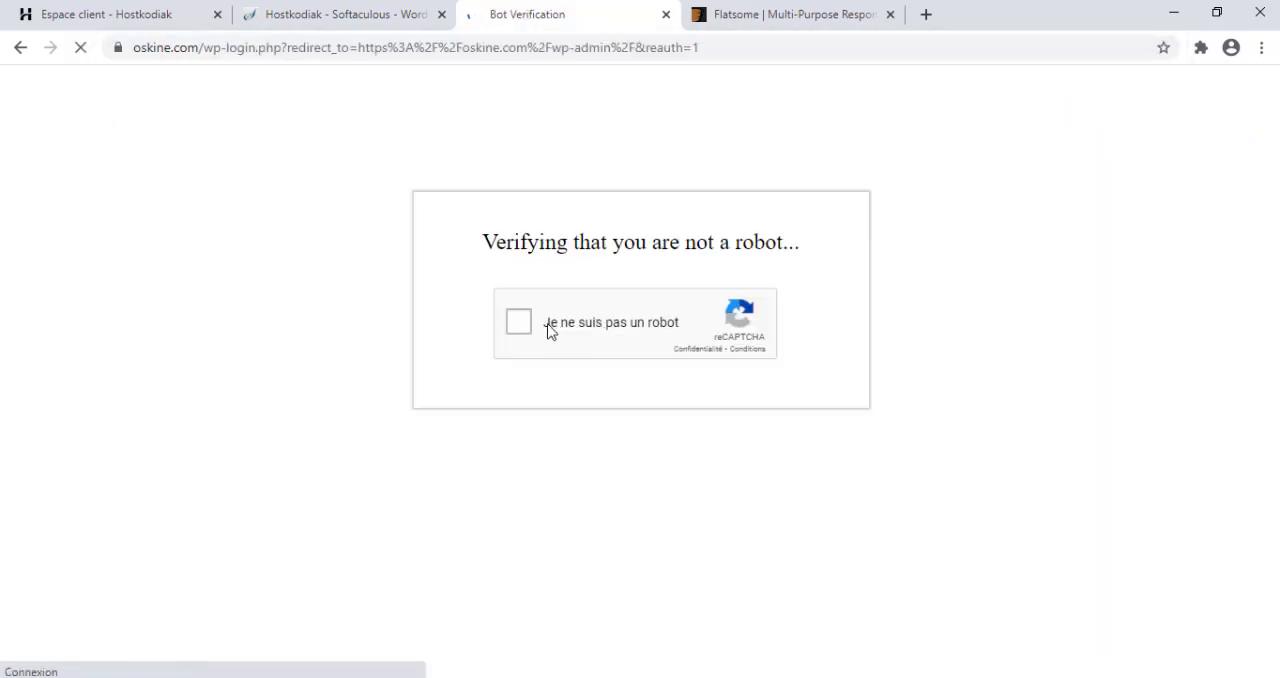
Complete the reCAPTCHA check by selecting the squares with traffic lights and validating the selection.
click(549, 330)
click(578, 268)
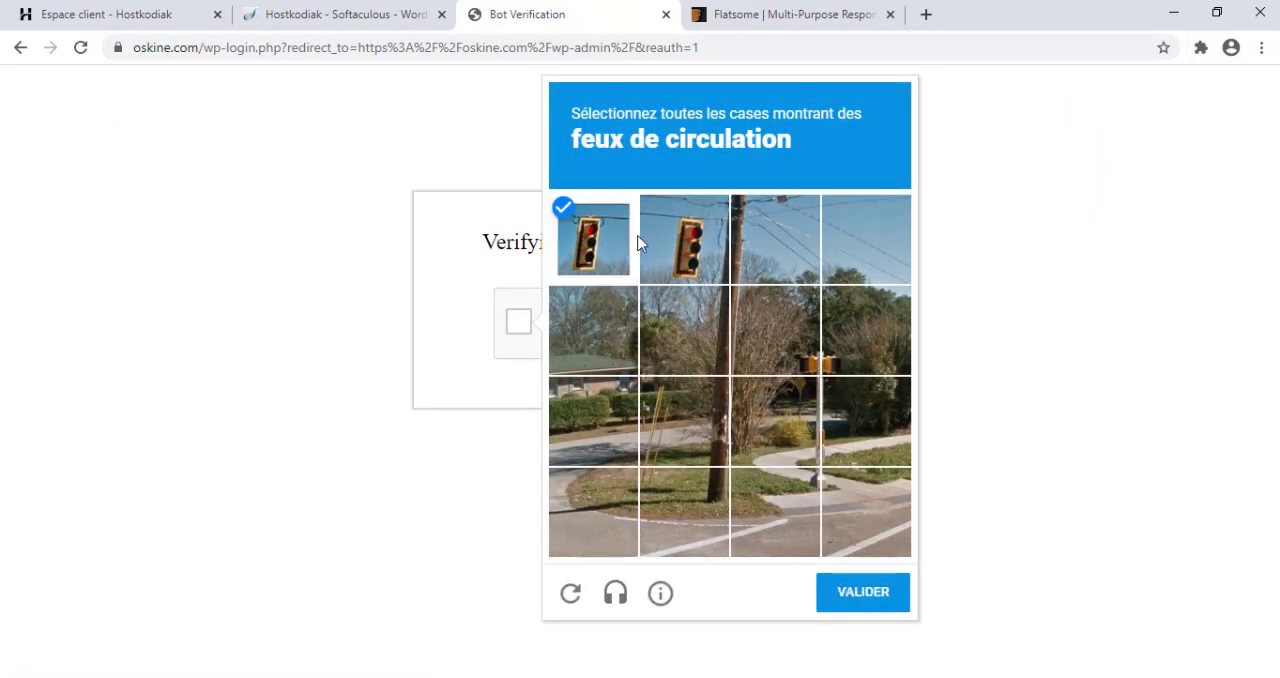
click(683, 245)
click(860, 591)
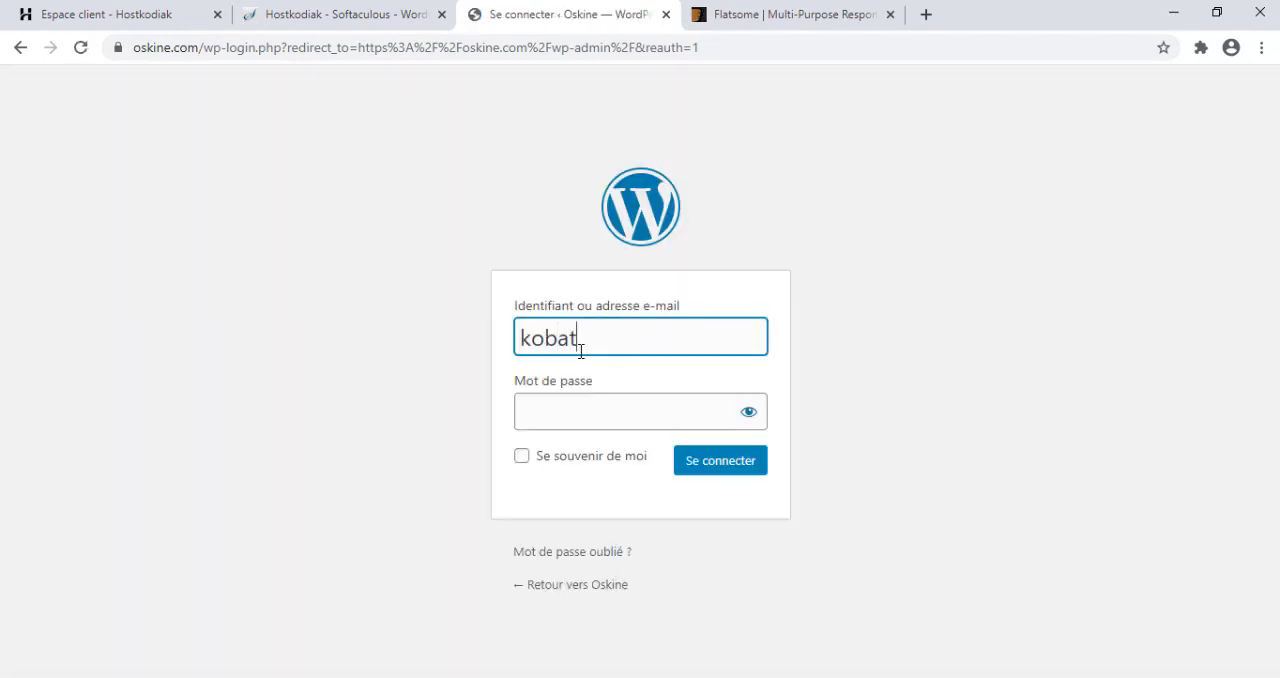
Log in to WordPress with the admin username and password, close the password-saving offer, and look over the dashboard.
text(k)
key(Tab)
text(k)
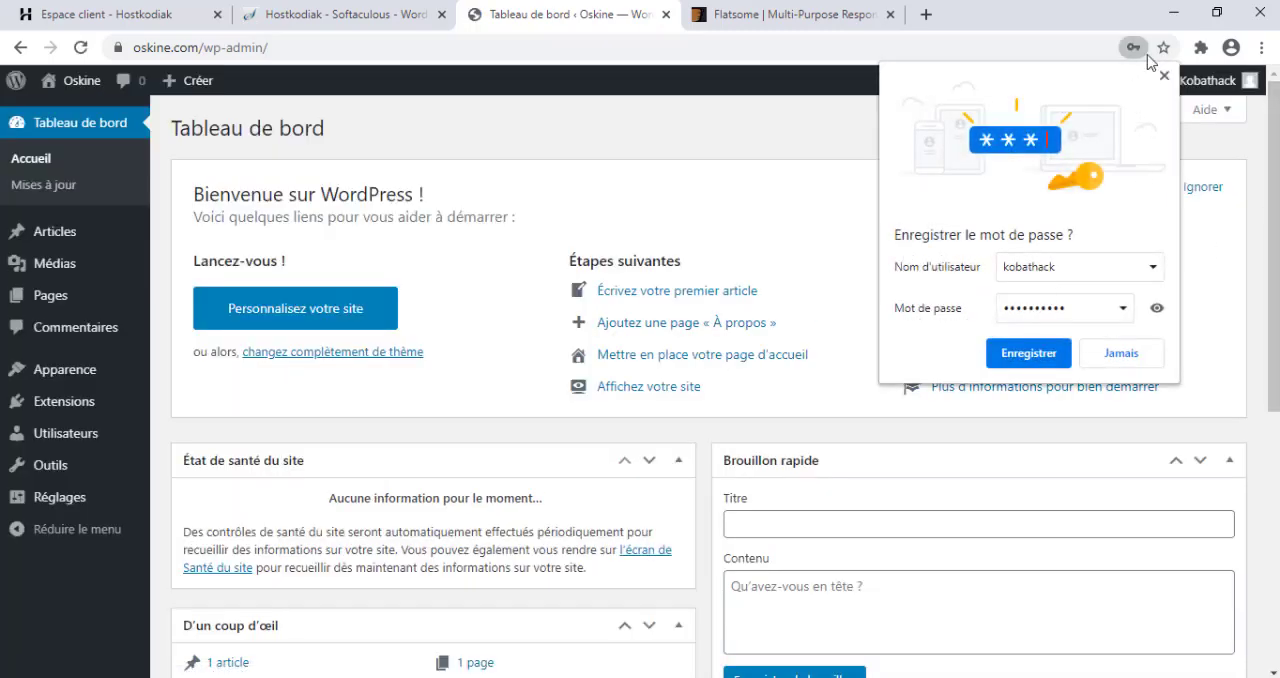
click(1164, 76)
scroll(1164, 300, down, 4)
scroll(724, 382, down, 1)
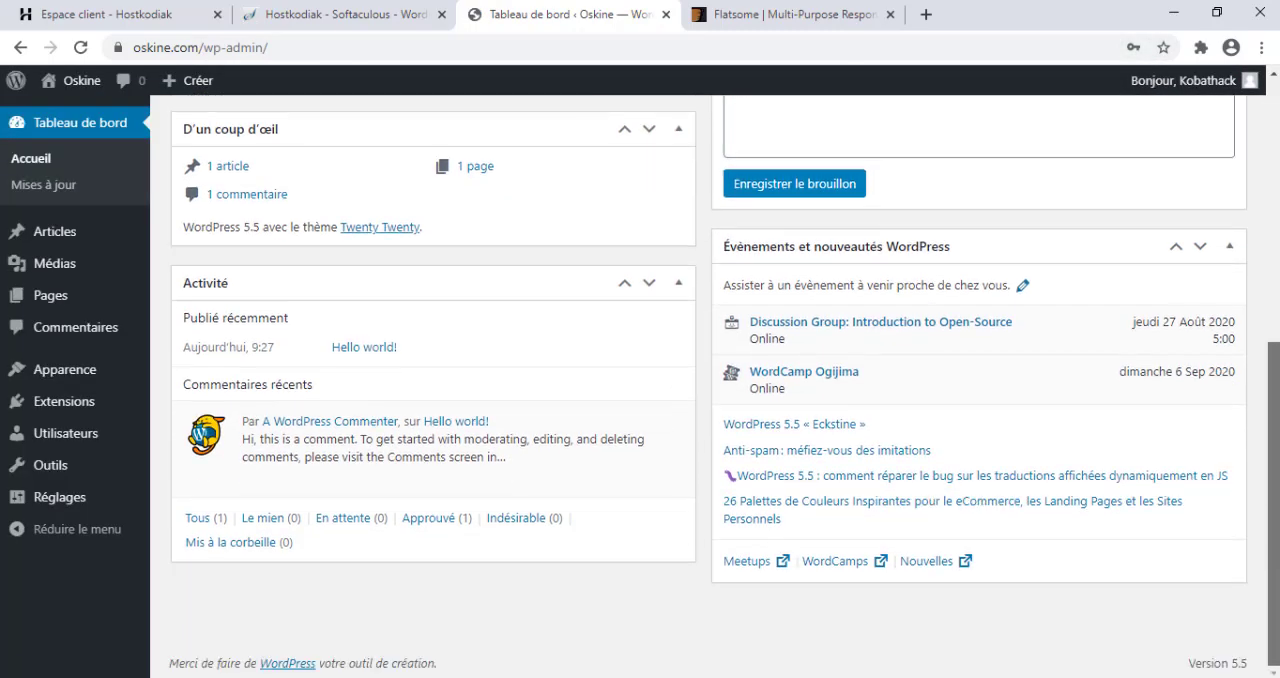
Open the theme installation page from the installed themes and display the form for uploading a zip theme.
scroll(724, 382, up, 5)
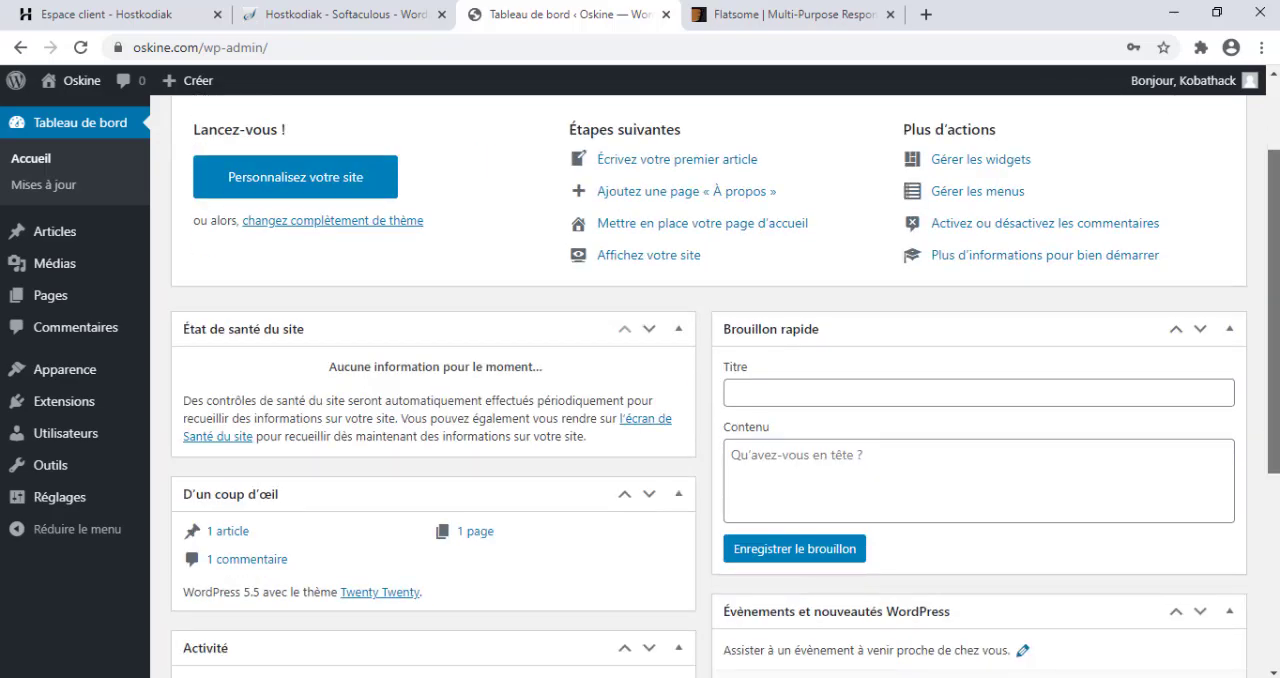
scroll(724, 382, up, 2)
mouse_move(70, 372)
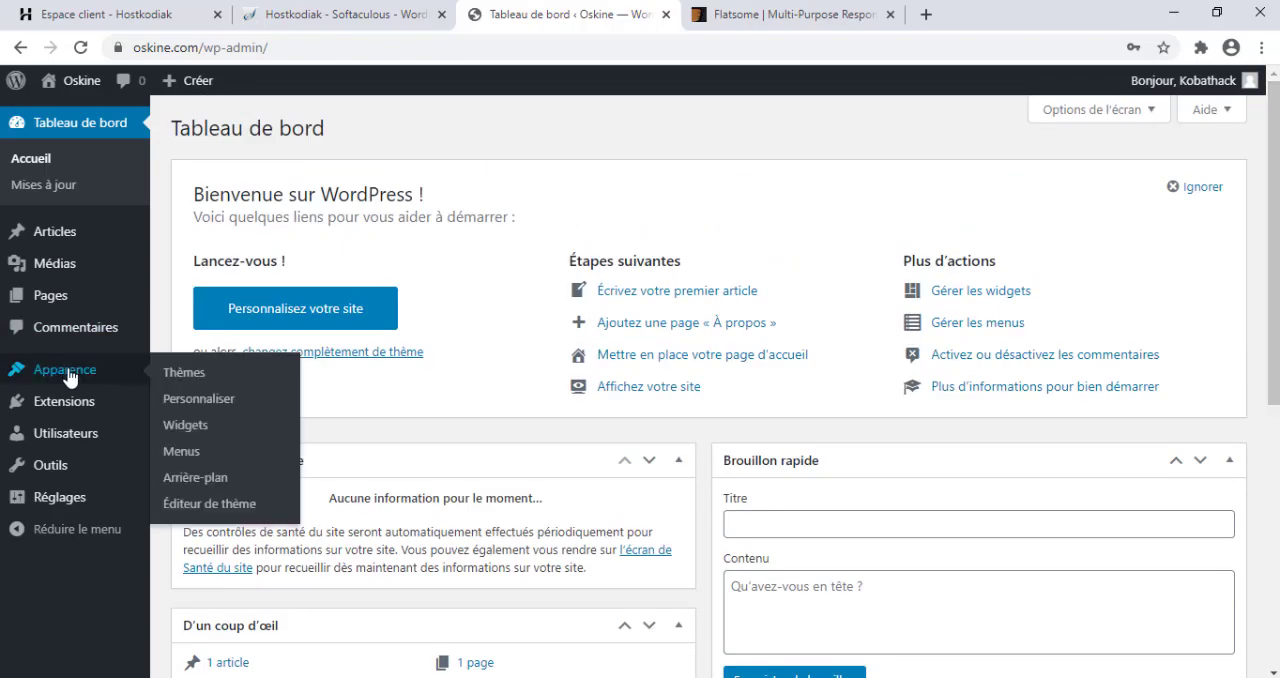
click(229, 375)
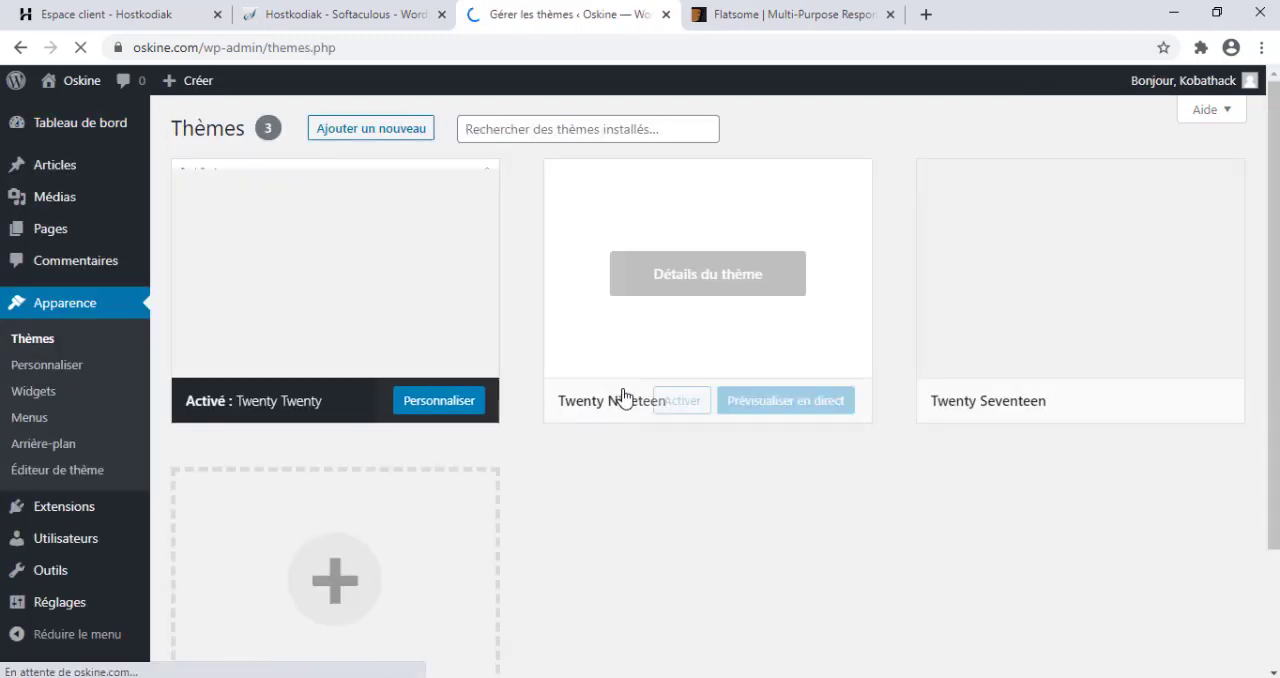
click(386, 132)
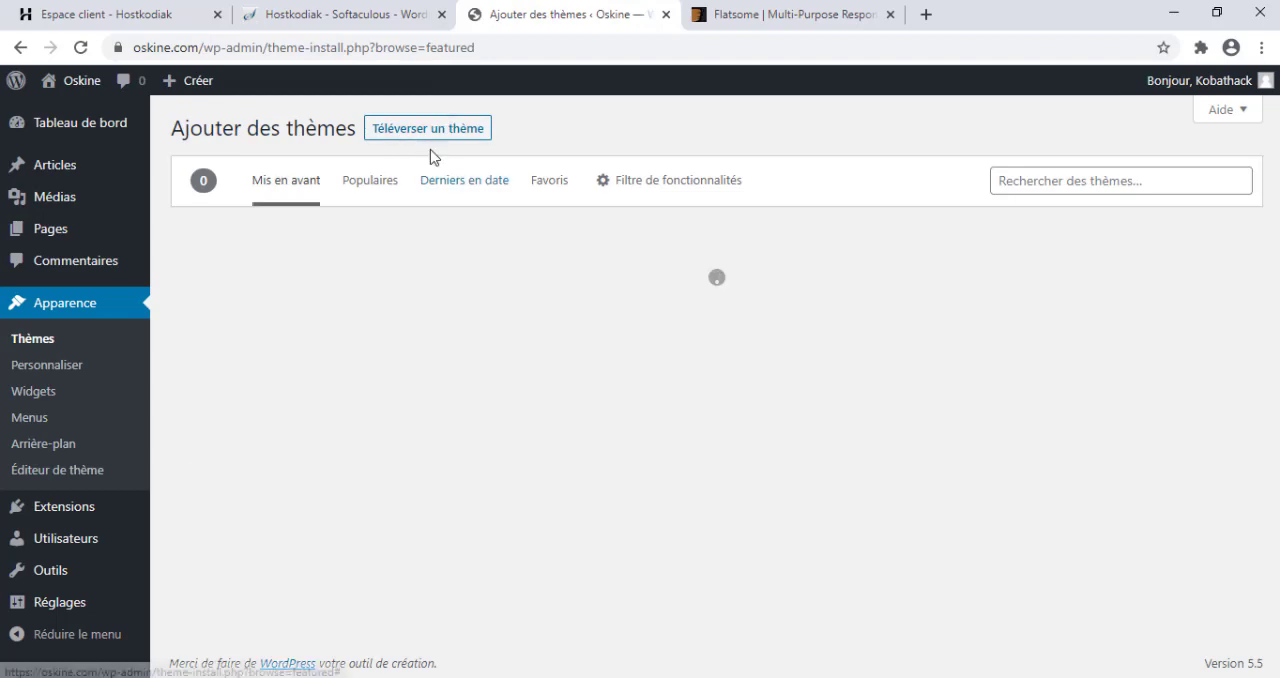
click(413, 136)
Upload Flatsome theme.zip, install it and activate the theme.
click(565, 301)
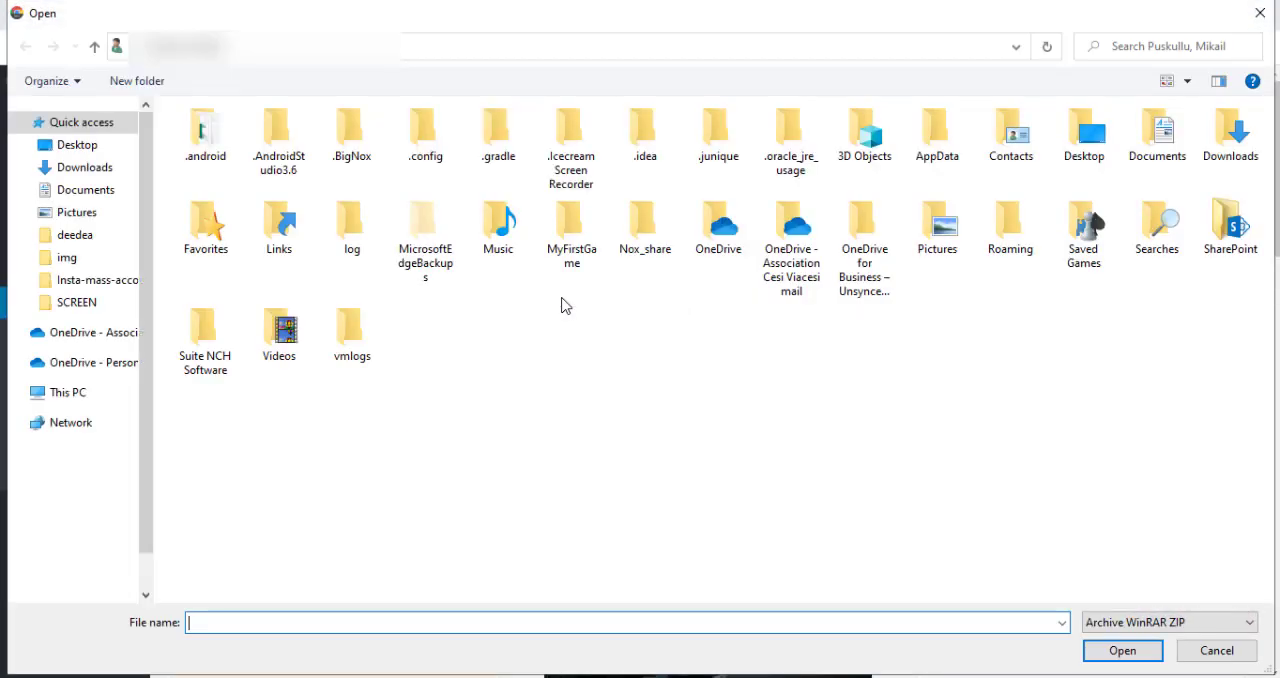
double_click(224, 145)
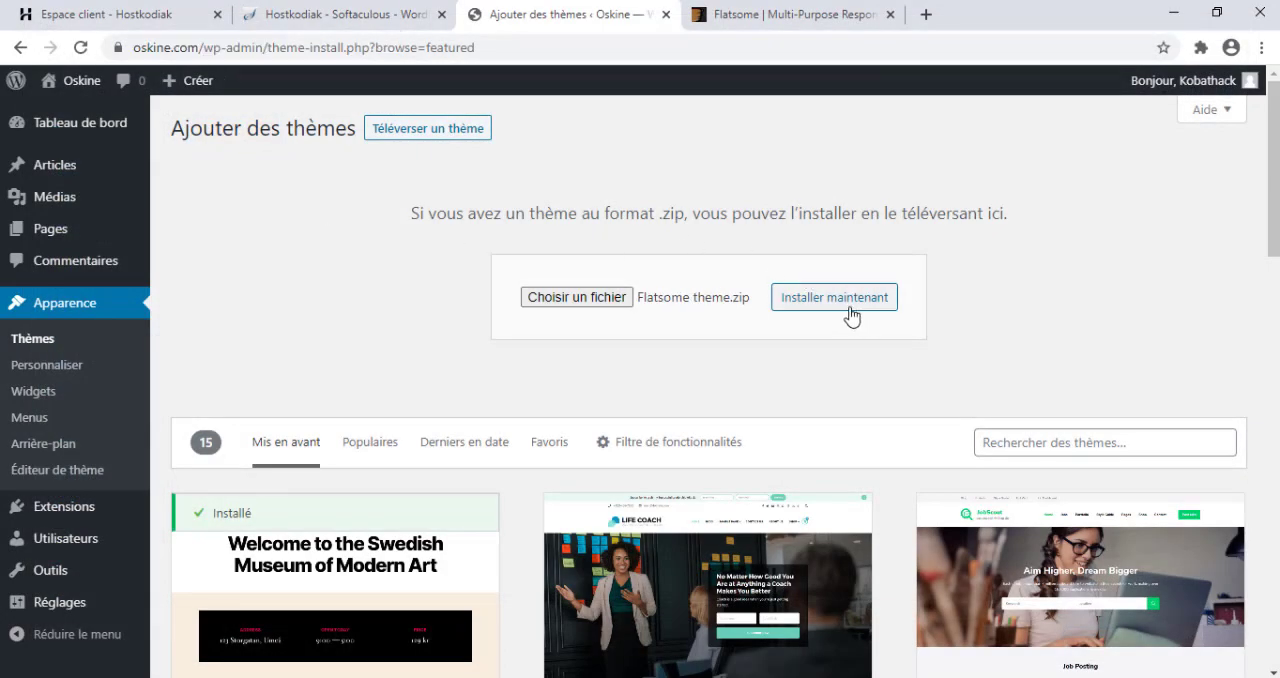
click(851, 316)
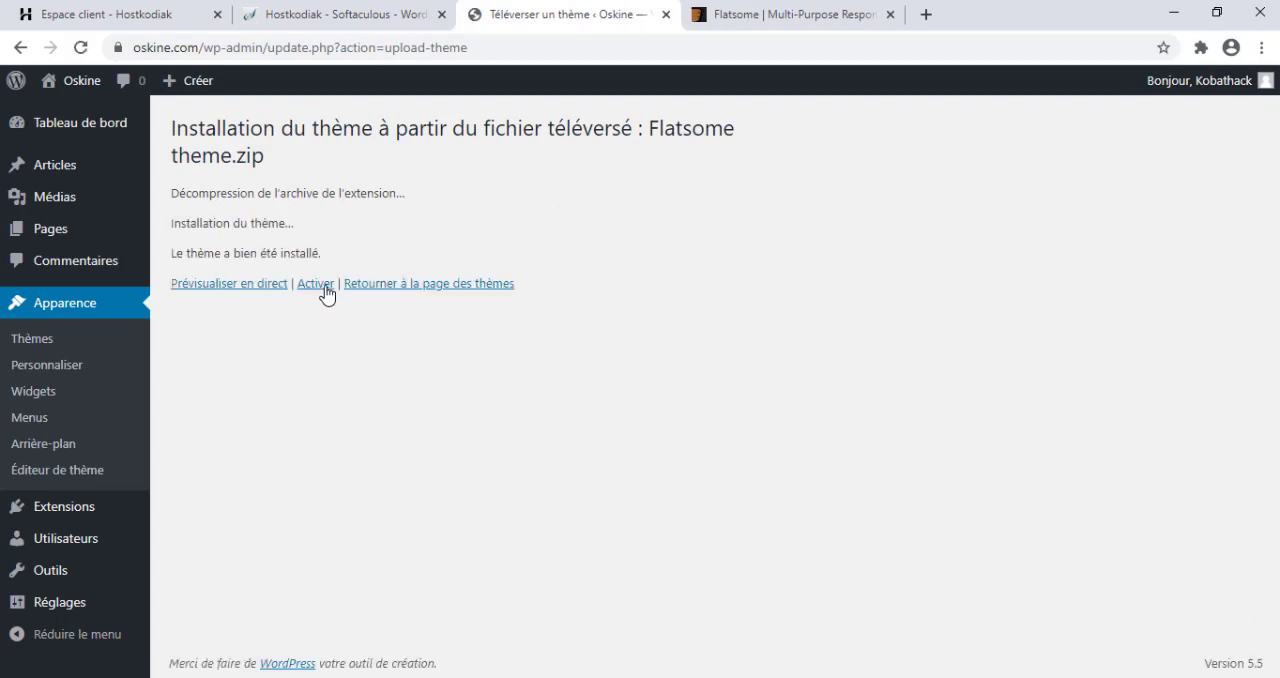
click(325, 288)
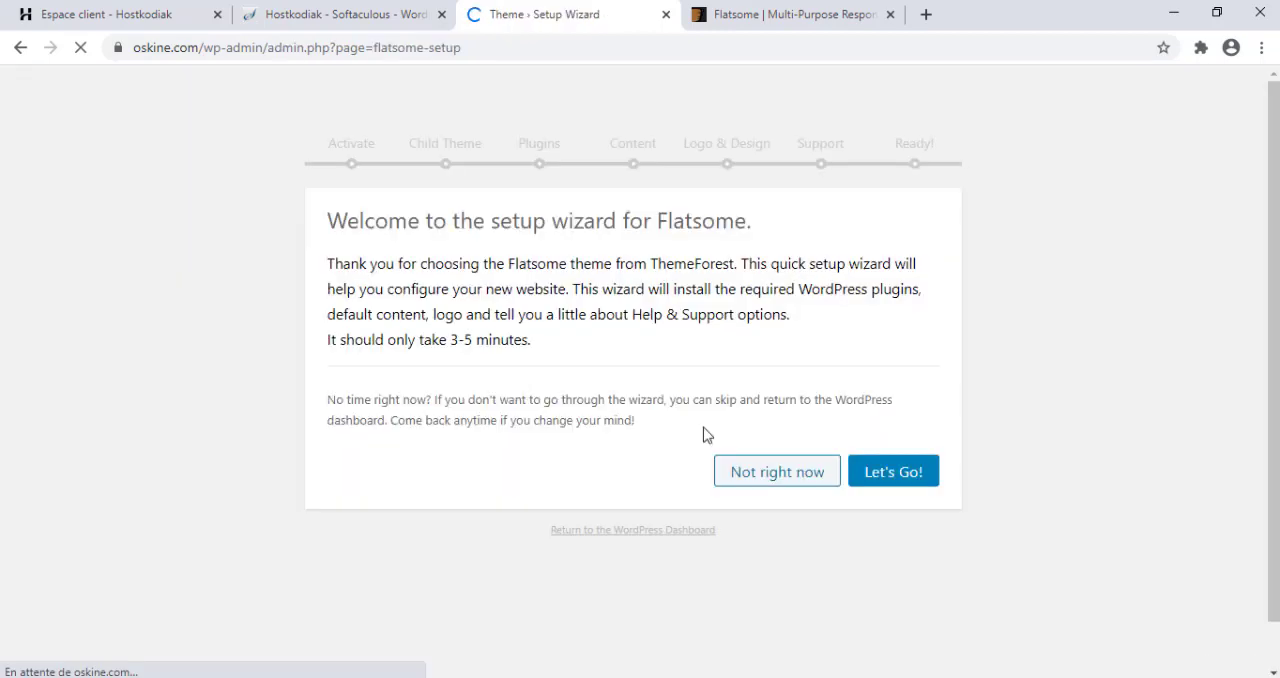
Start the Flatsome setup wizard and look at the theme's ThemeForest product page before returning to the activation form.
click(866, 495)
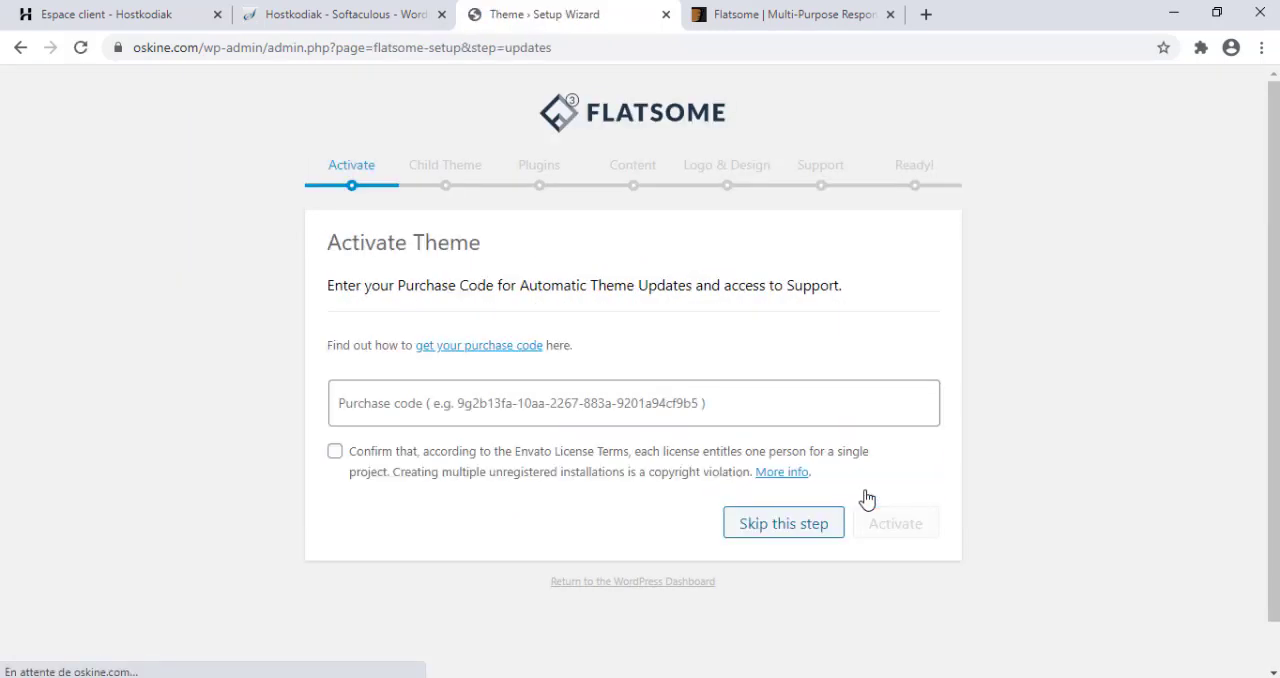
click(459, 401)
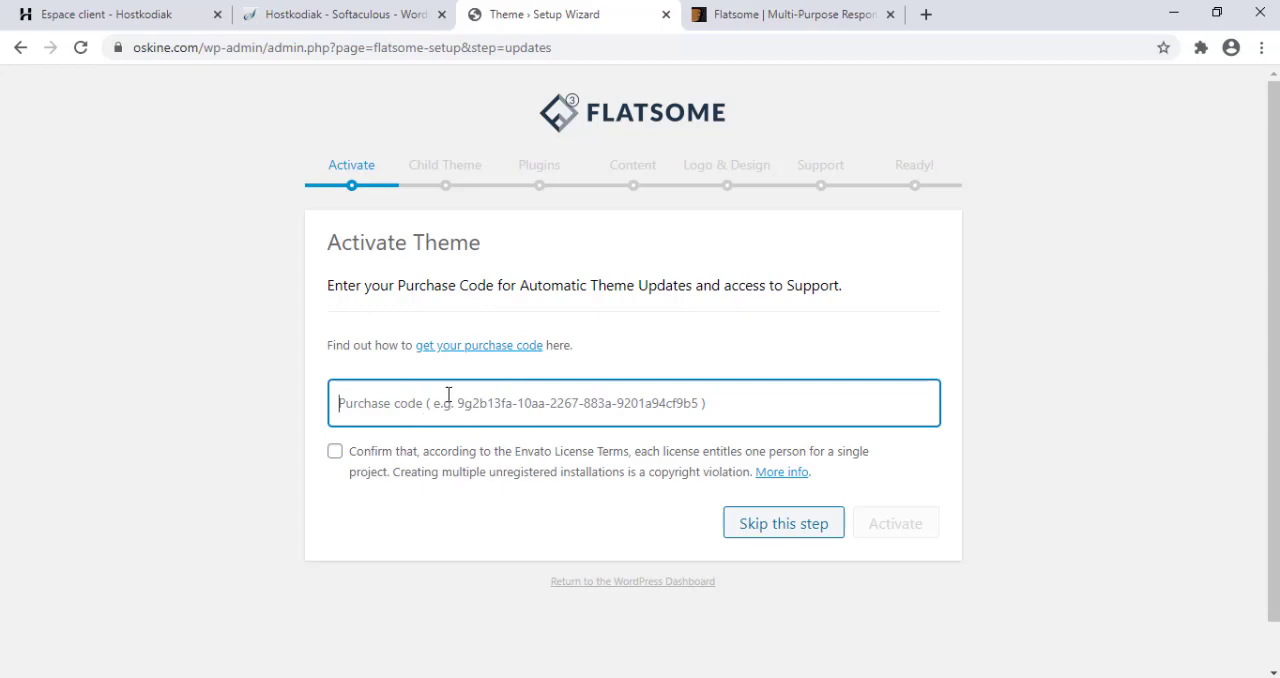
click(124, 12)
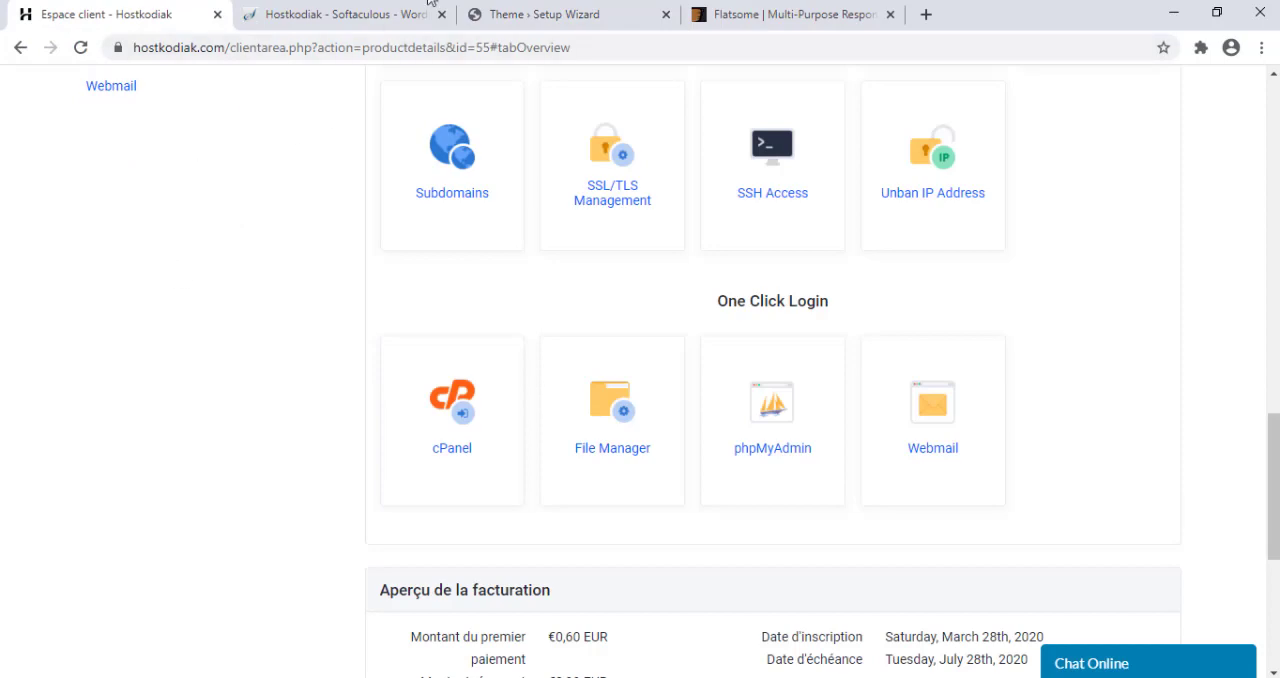
click(775, 12)
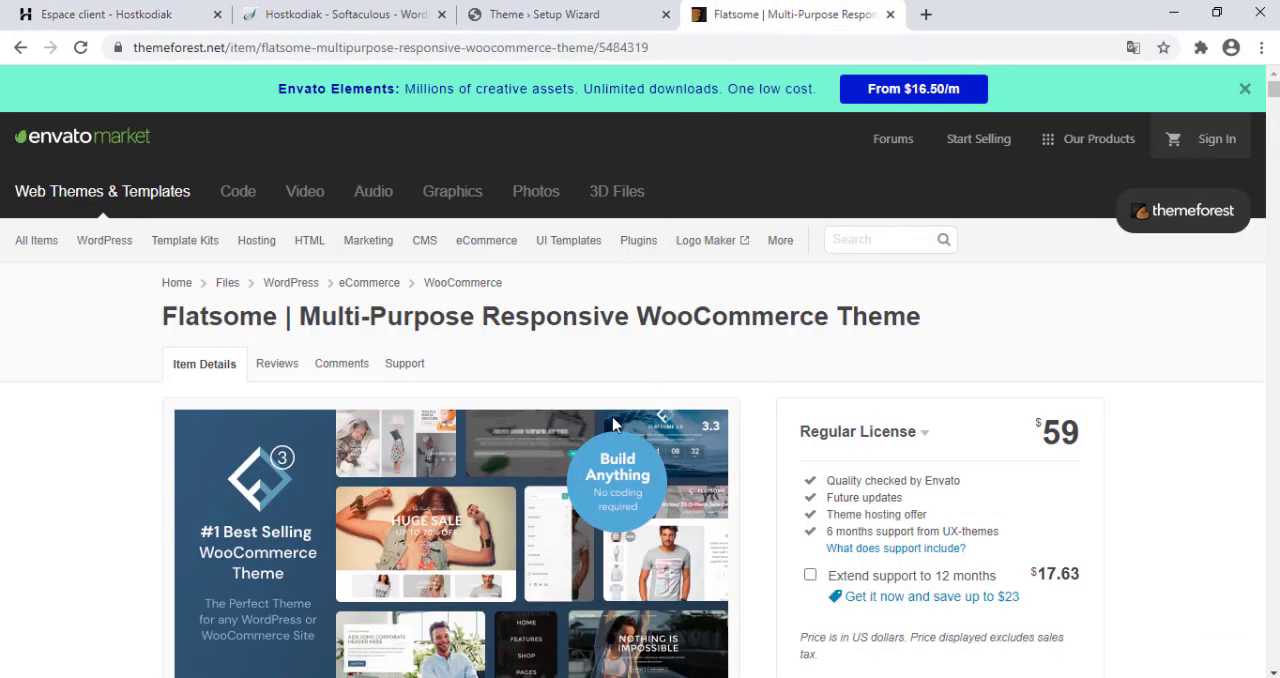
click(571, 12)
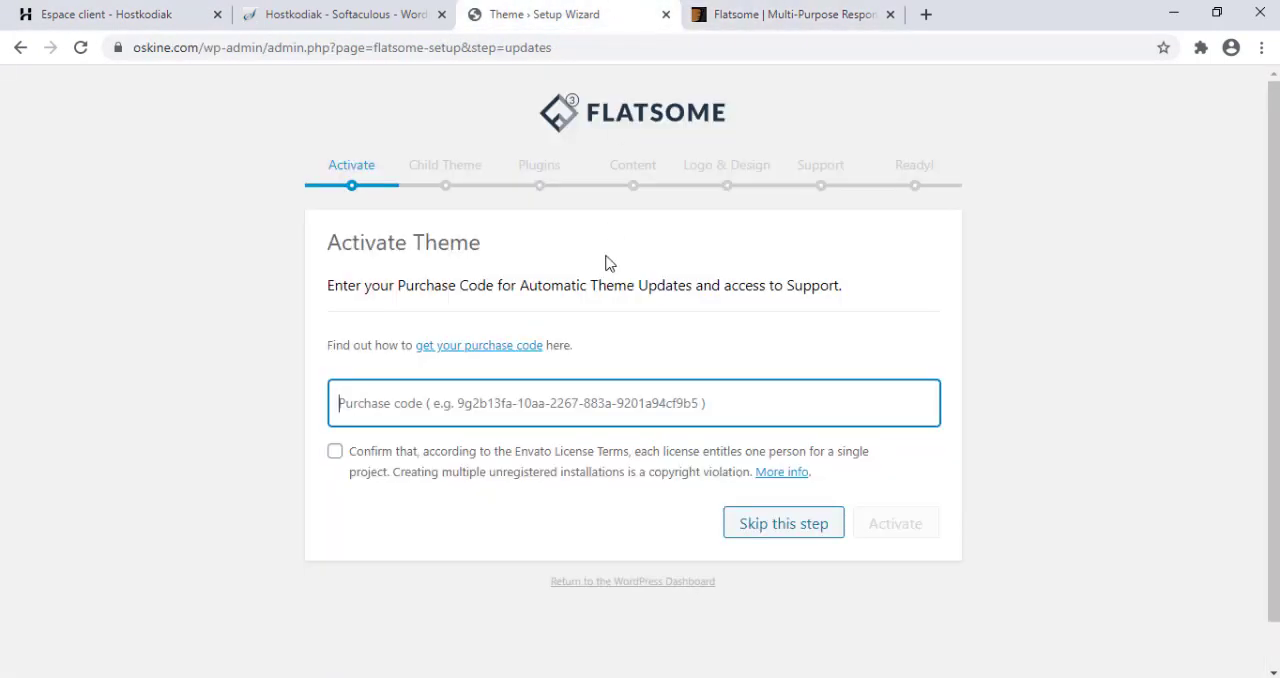
Copy the purchase code from the Licences text file in the tutoyoutube folder and return to the browser.
mouse_move(437, 676)
click(537, 655)
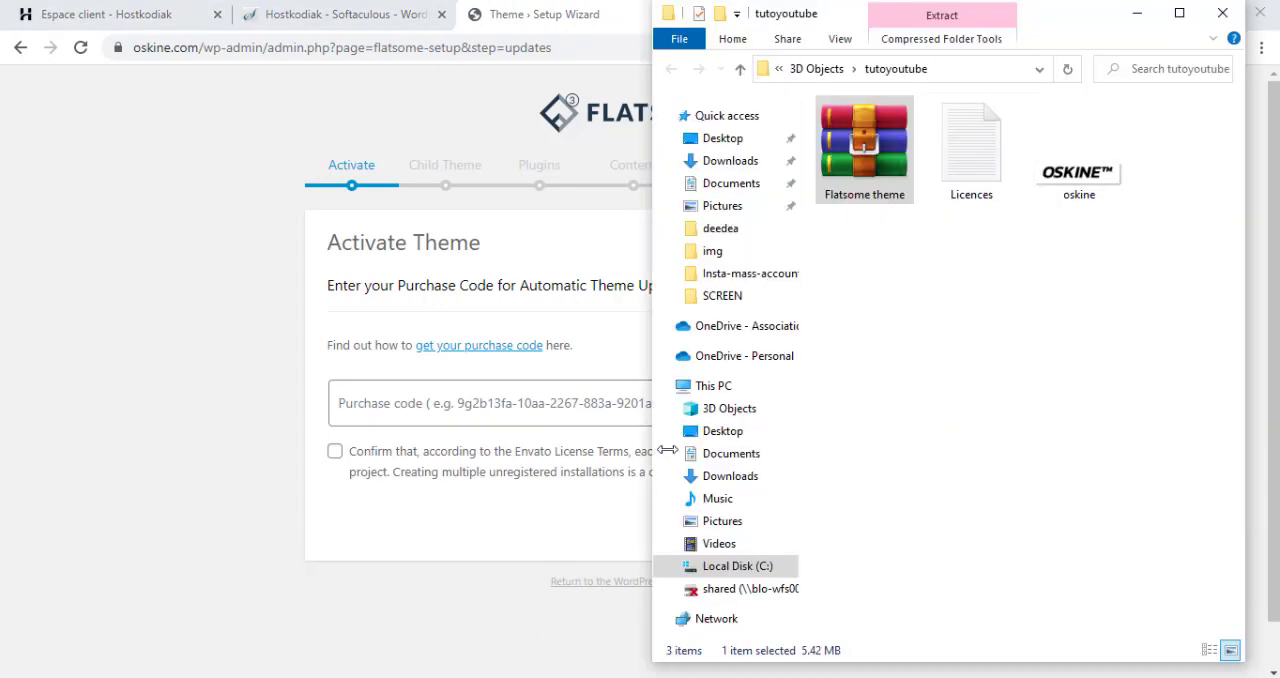
double_click(985, 160)
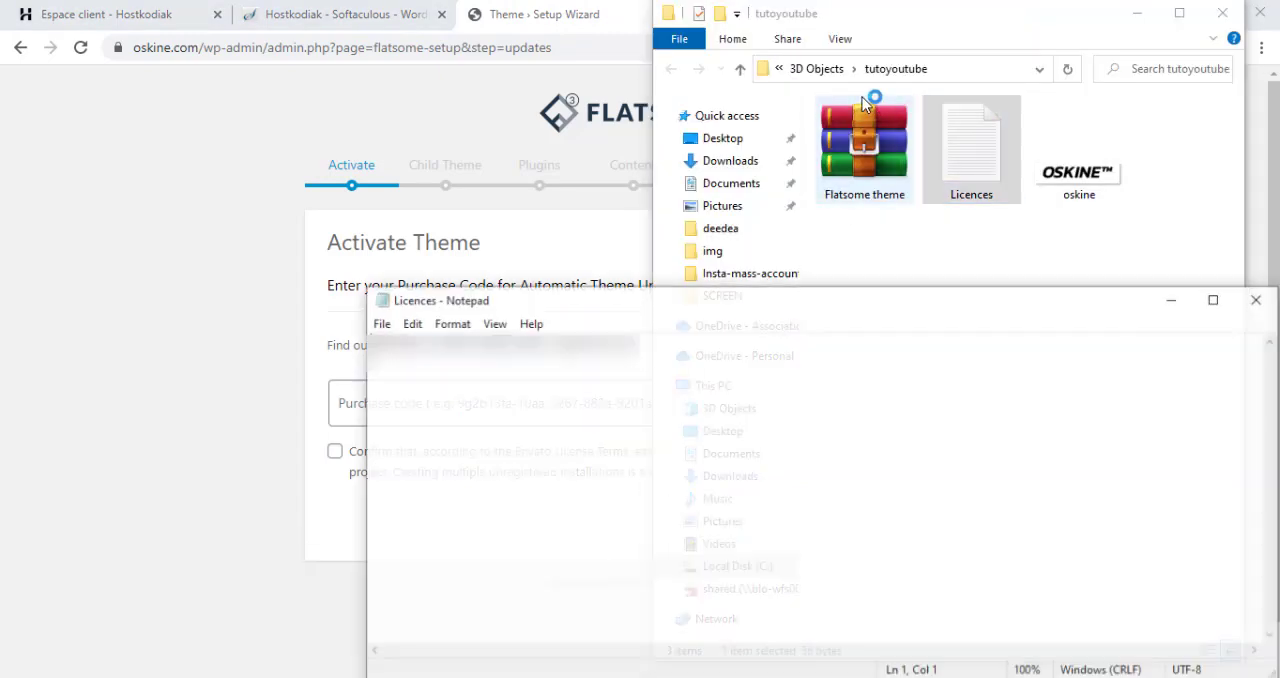
key(ctrl+a)
key(ctrl+c)
click(147, 452)
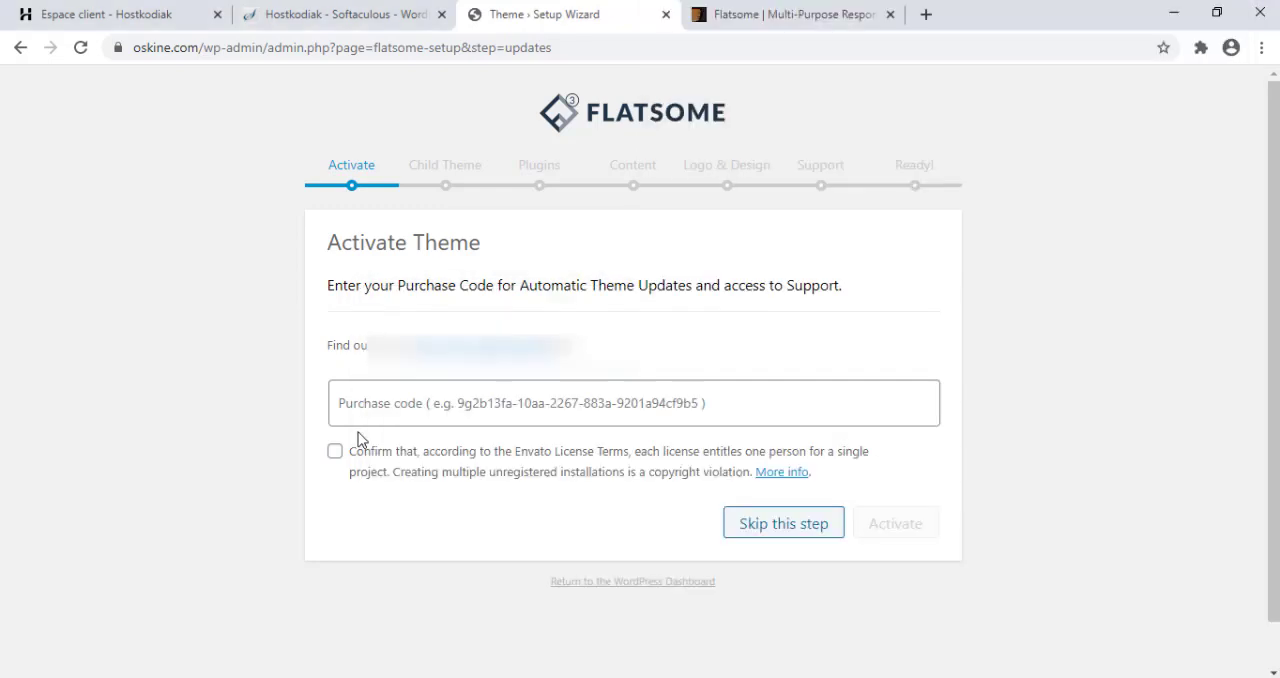
Paste the purchase code, confirm the Envato License Terms, activate Flatsome and continue to the child theme stage.
click(400, 403)
key(ctrl+v)
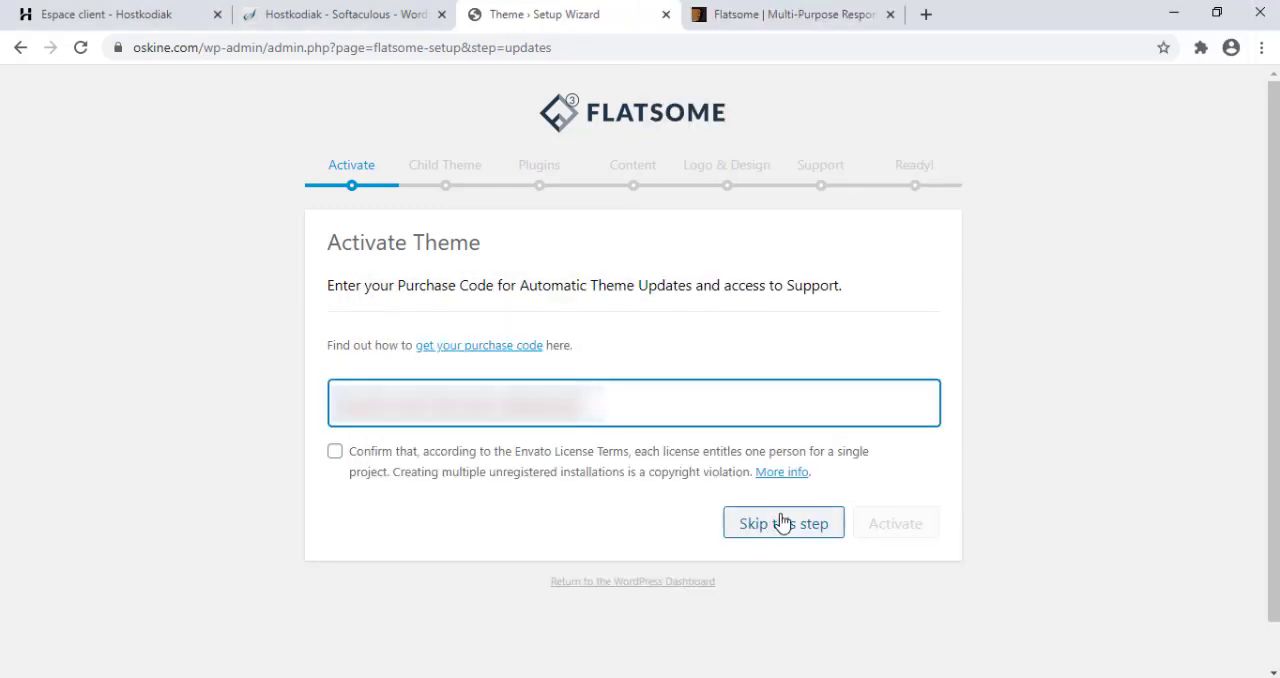
click(458, 452)
click(870, 528)
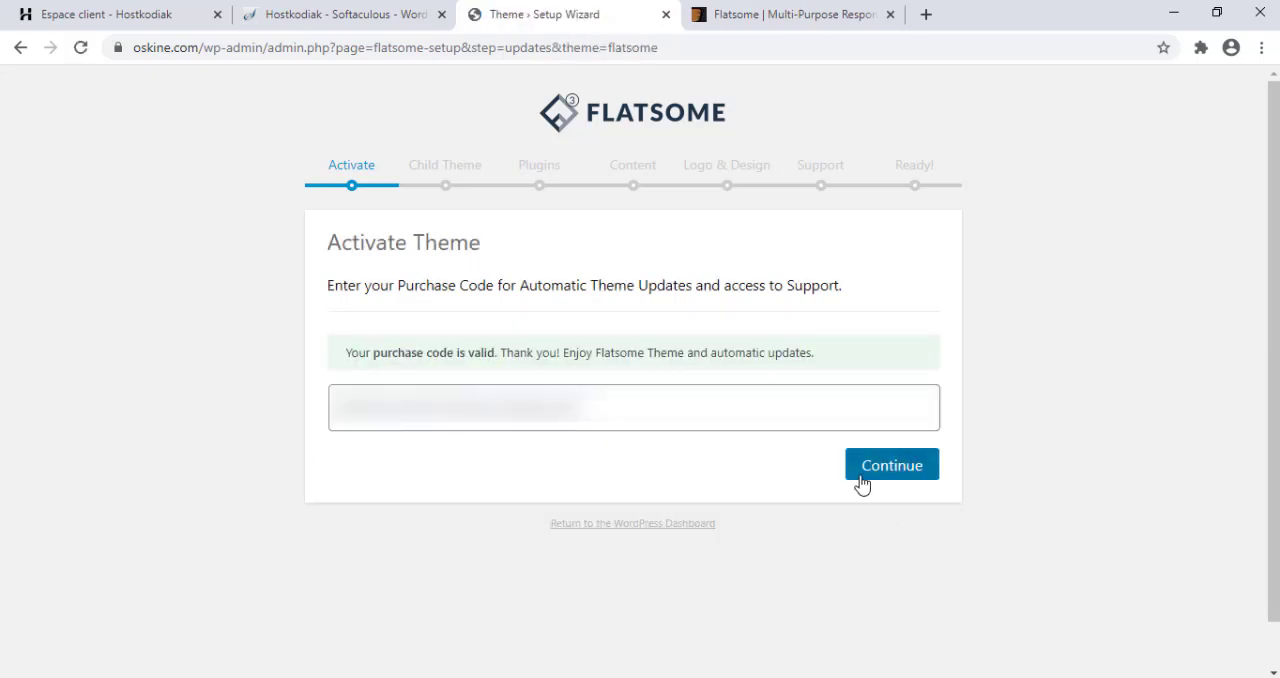
click(860, 476)
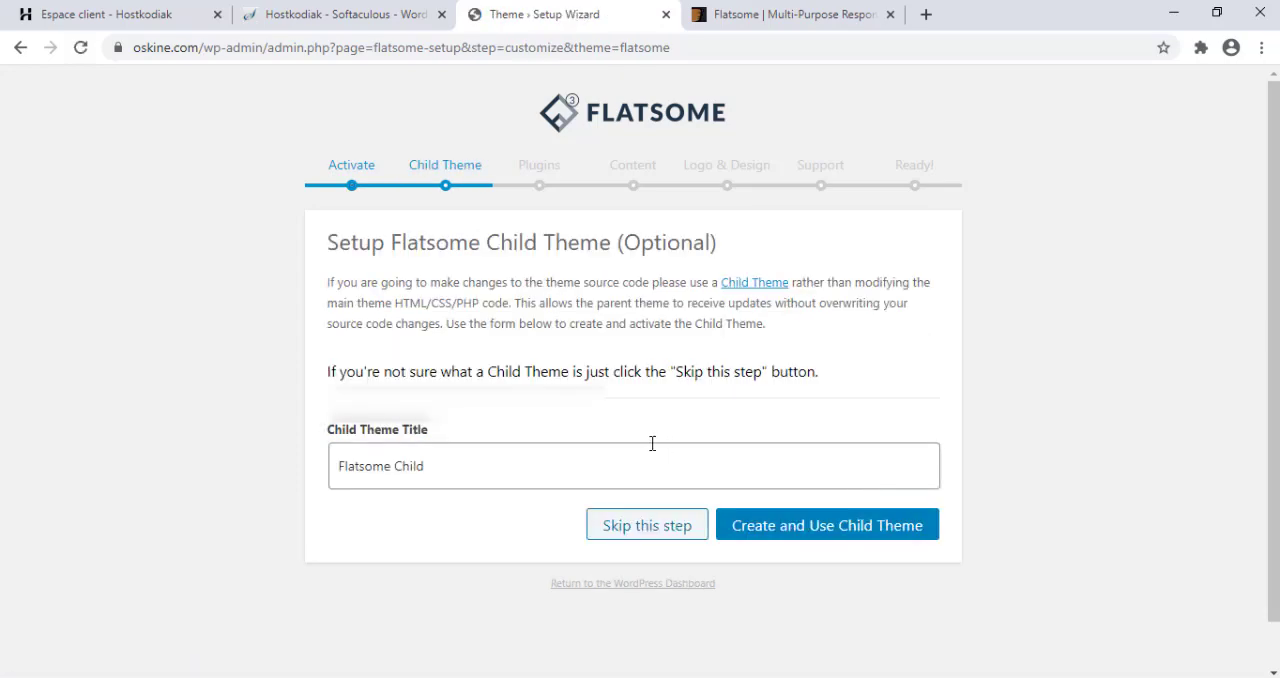
Skip the child theme, and install the default plugins and all the demo content items.
click(671, 519)
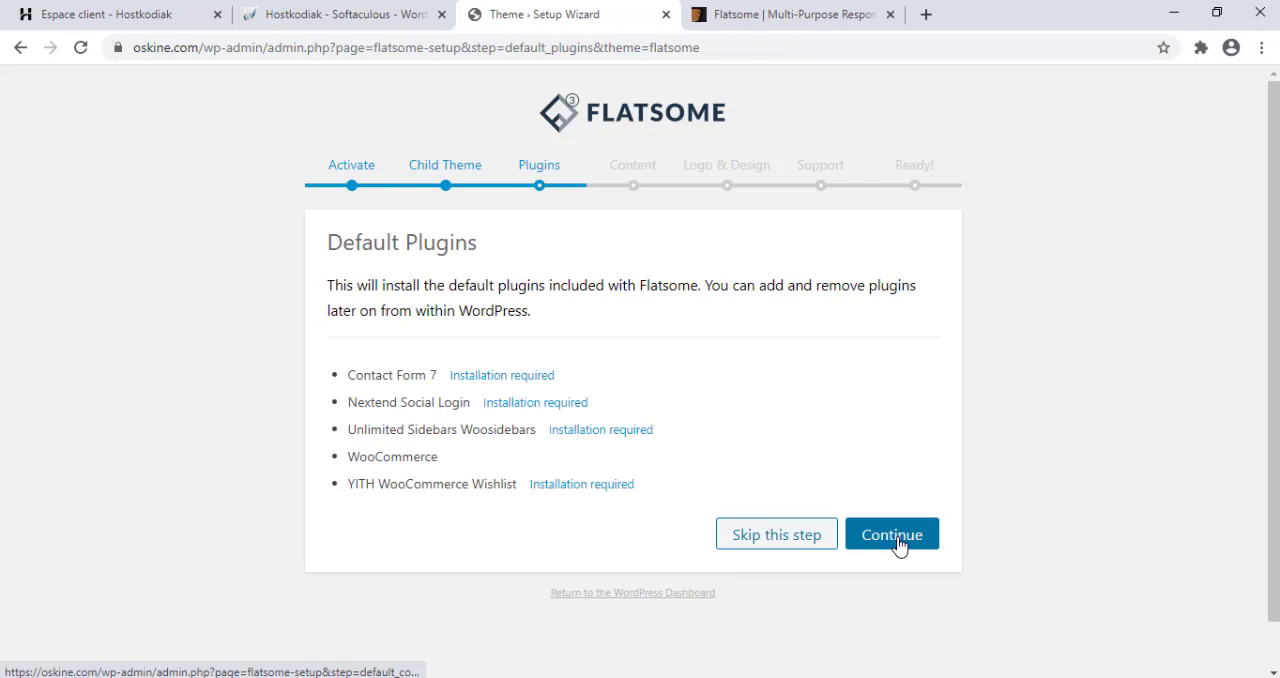
click(894, 540)
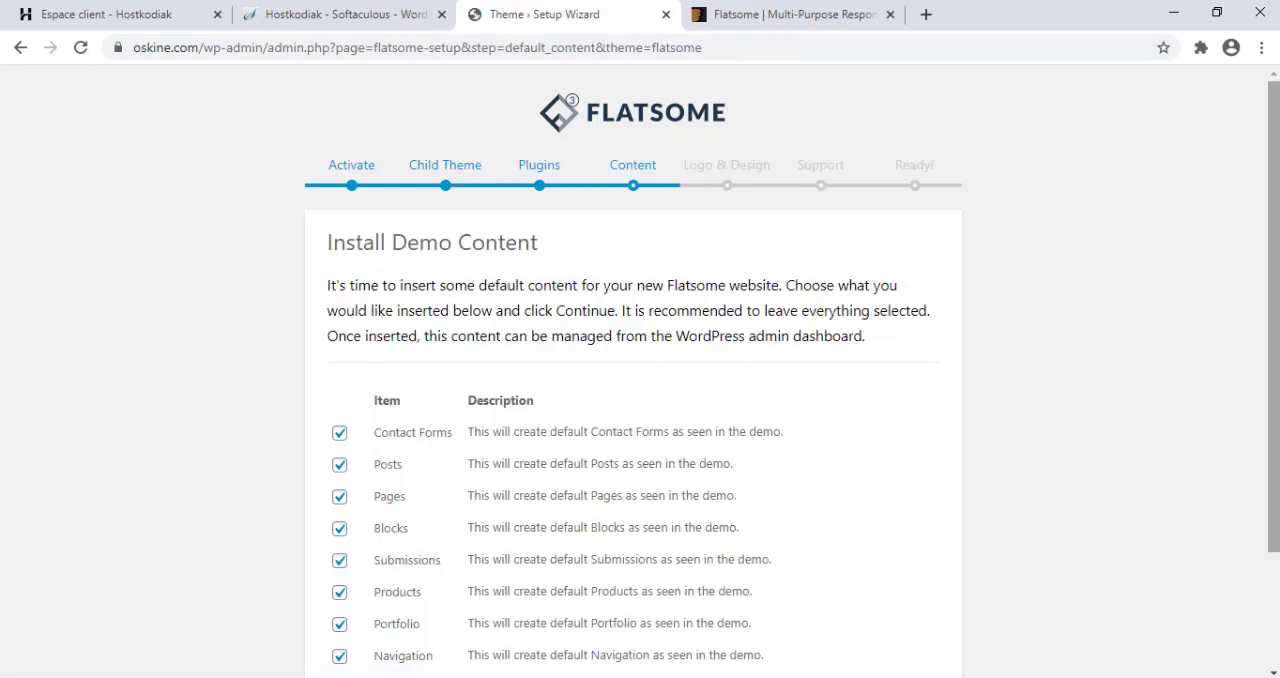
drag(1274, 173, 1274, 287)
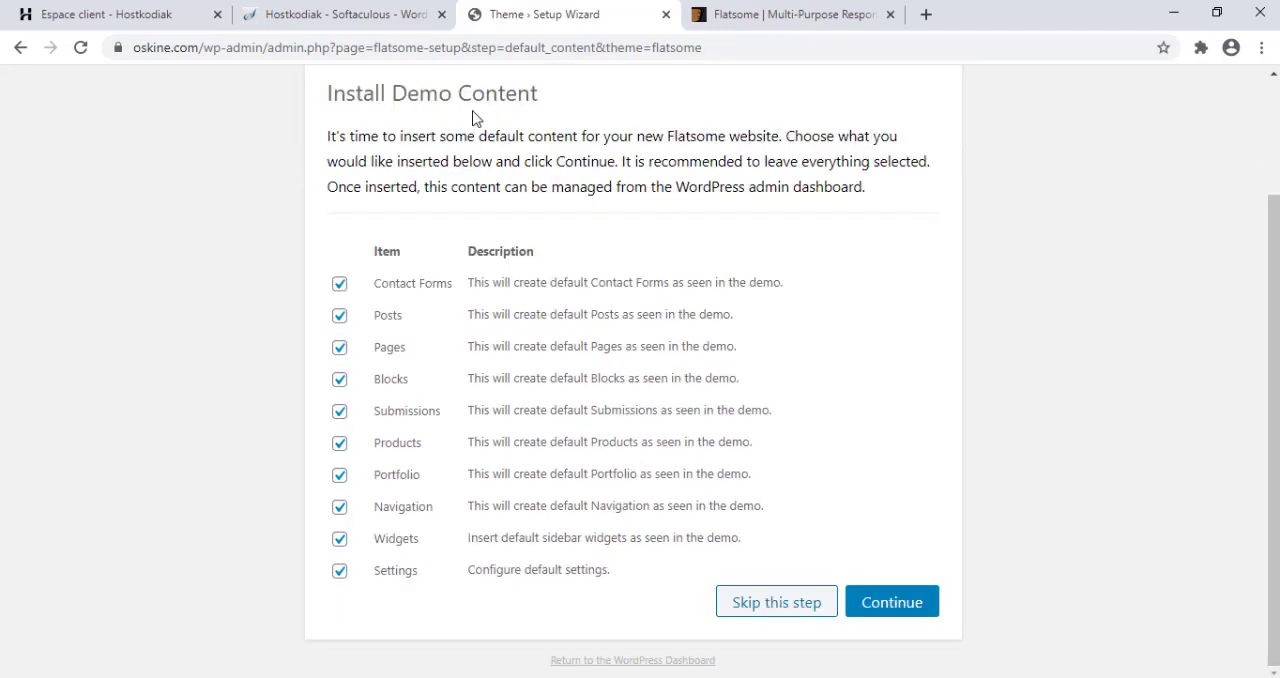
click(866, 606)
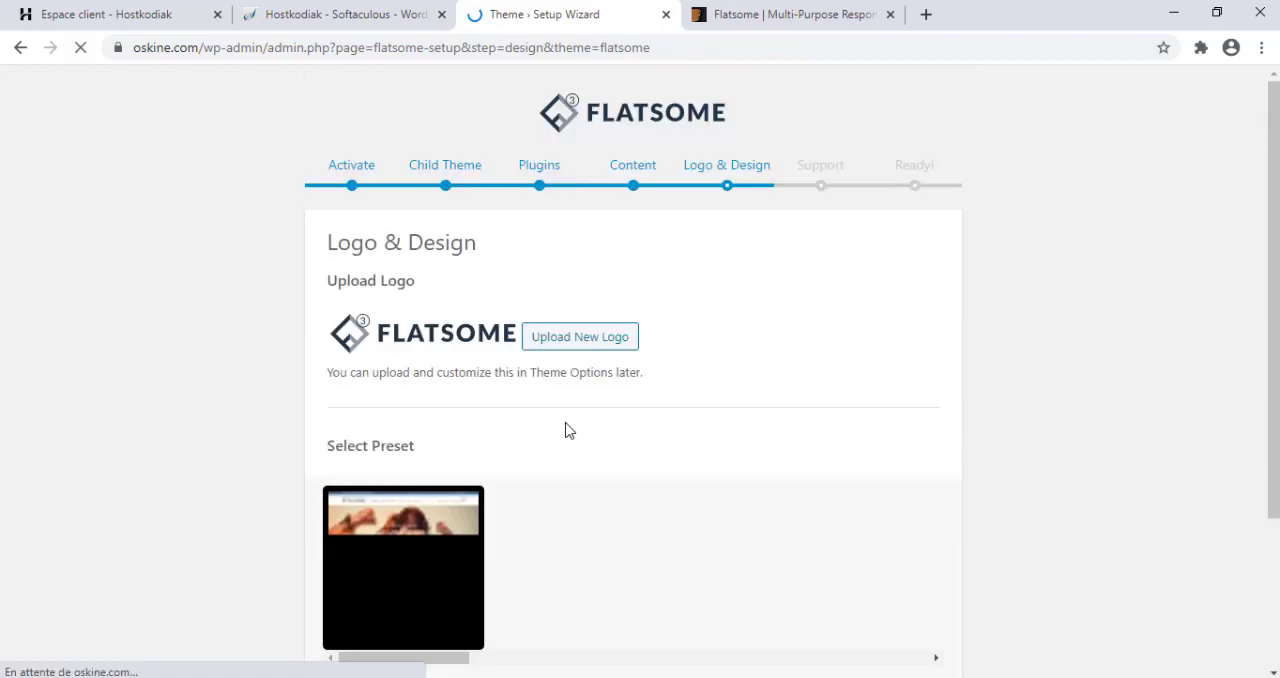
Upload the oskine image from the tutoyoutube folder and select it as the site logo.
scroll(512, 187, down, 2)
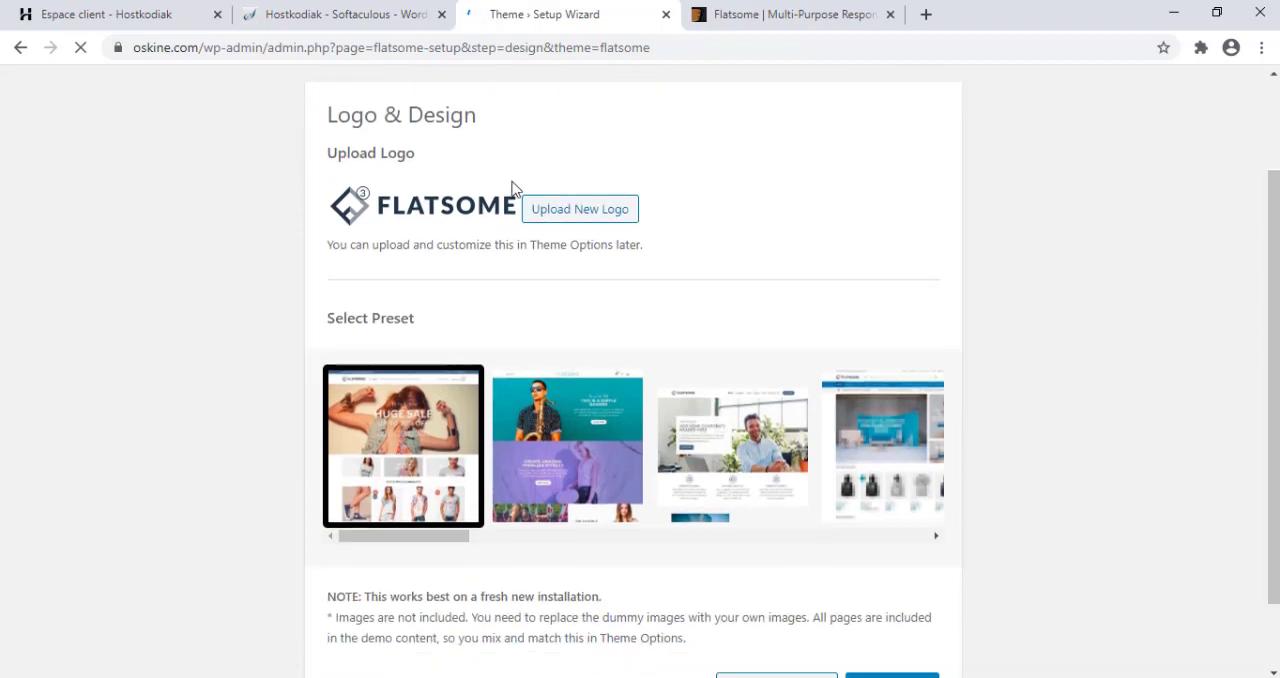
click(573, 212)
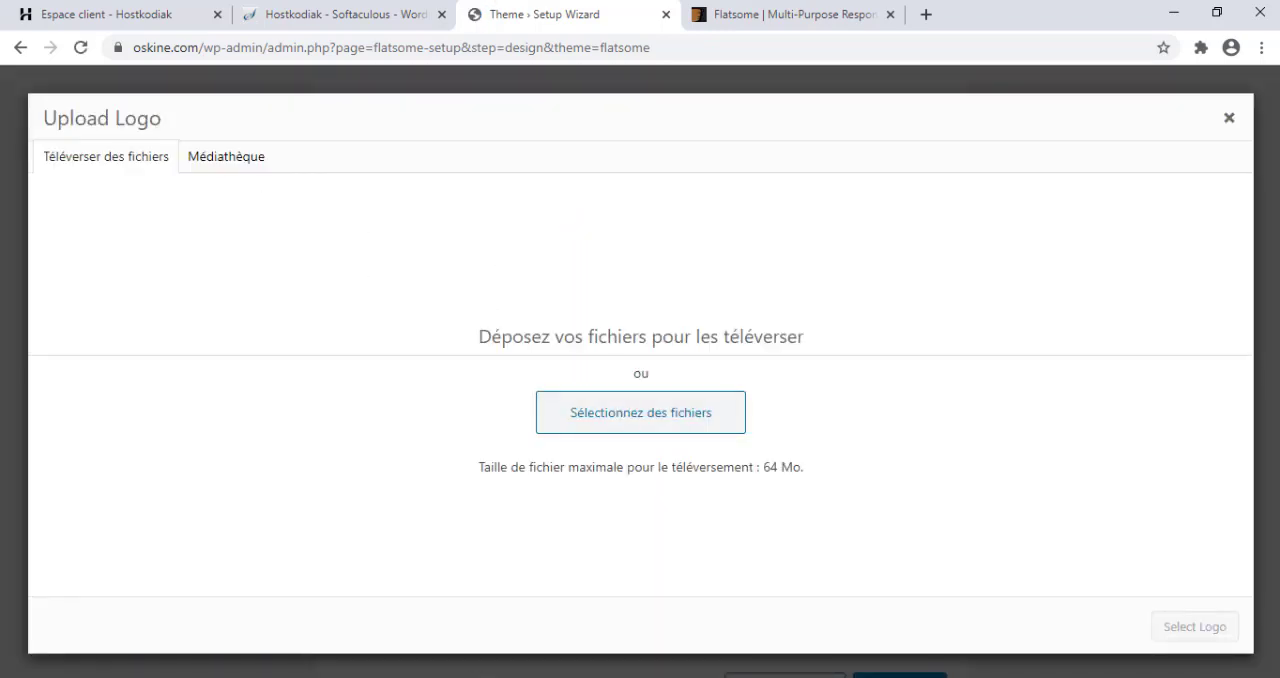
click(534, 632)
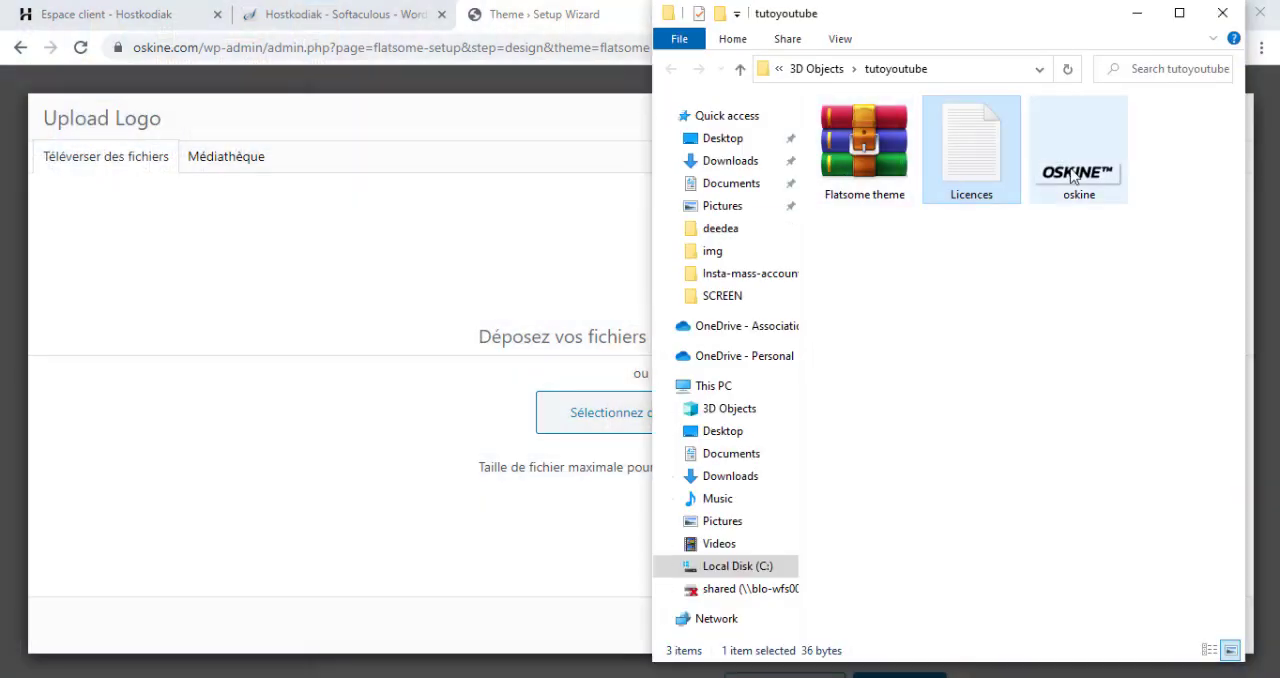
drag(1072, 175, 543, 420)
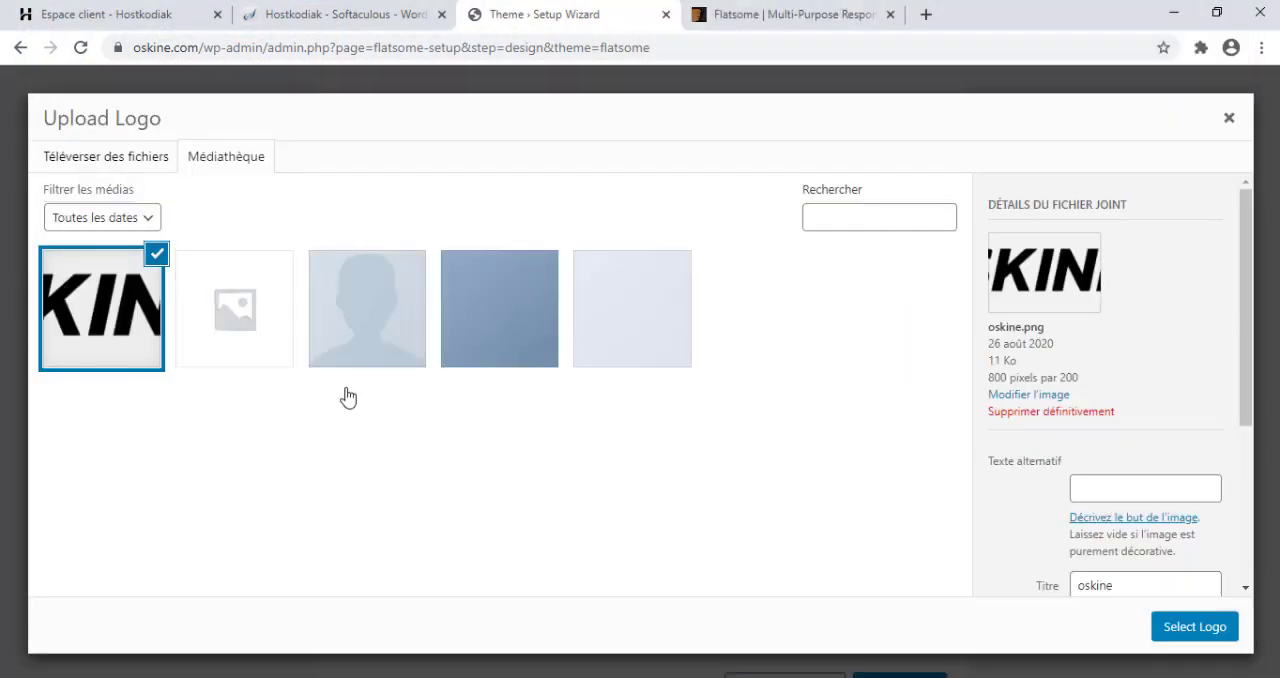
click(1192, 627)
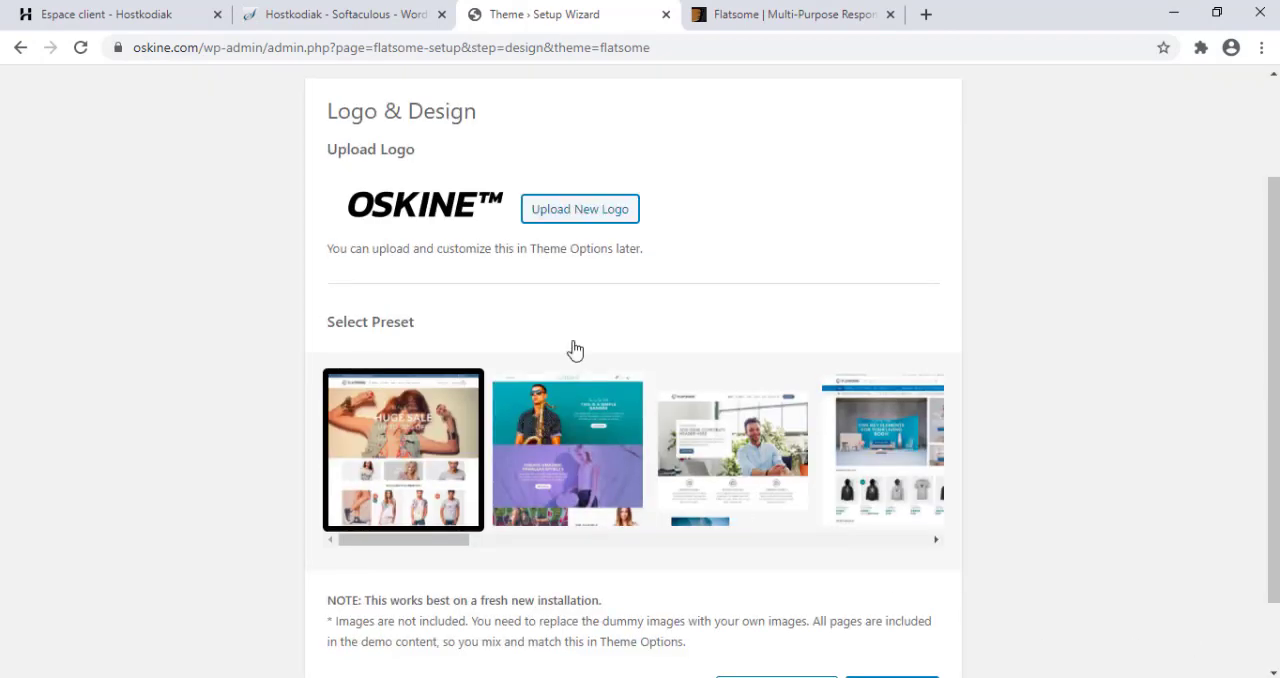
Select the shop preset with the blue header bar and hoodie products, and continue past Logo & Design.
scroll(831, 462, down, 1)
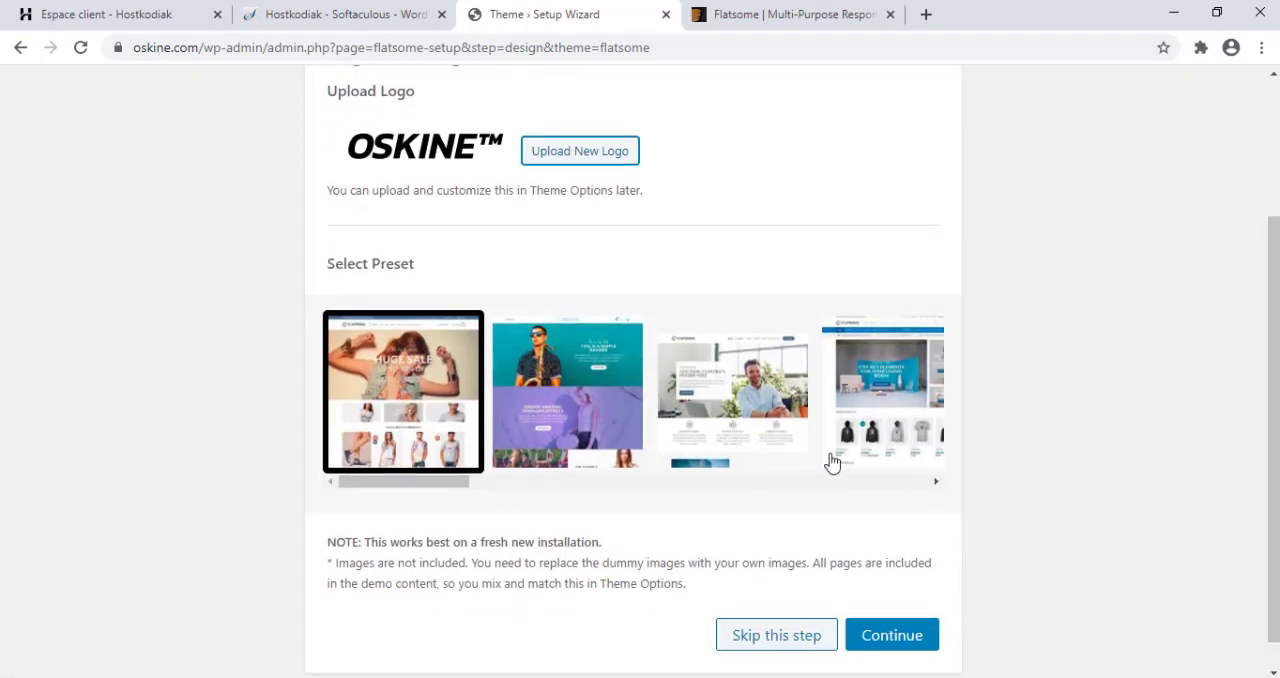
drag(416, 480, 465, 503)
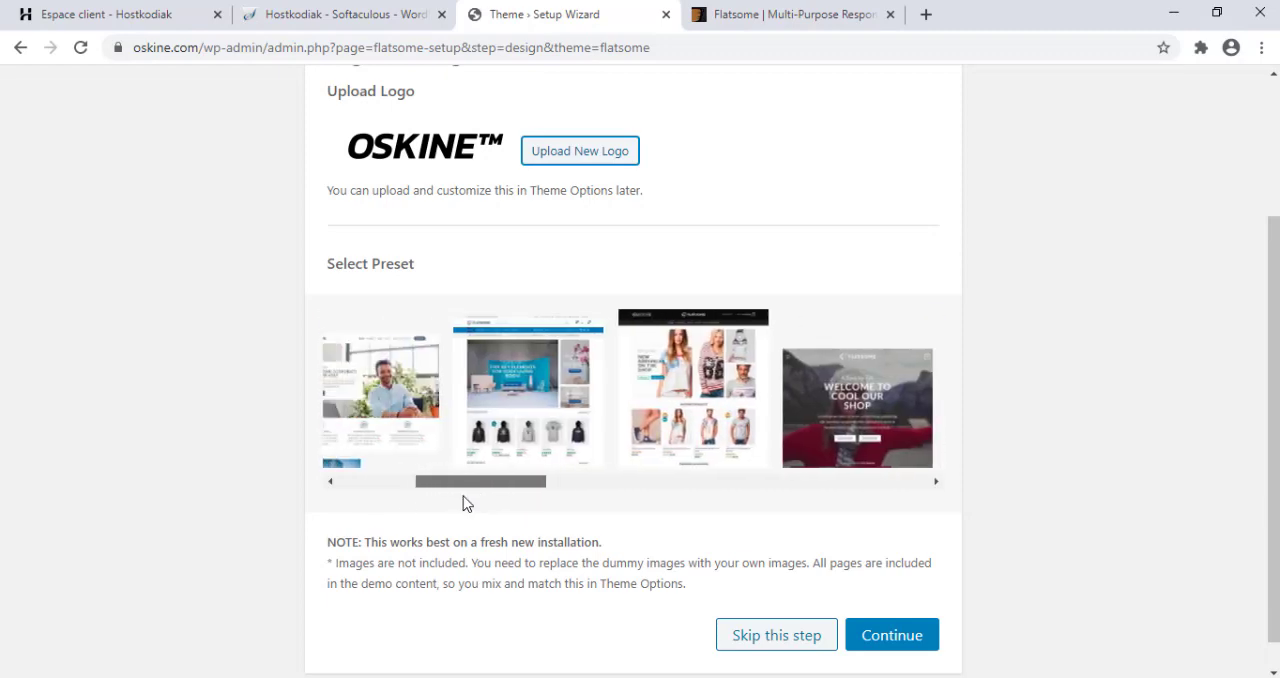
click(517, 419)
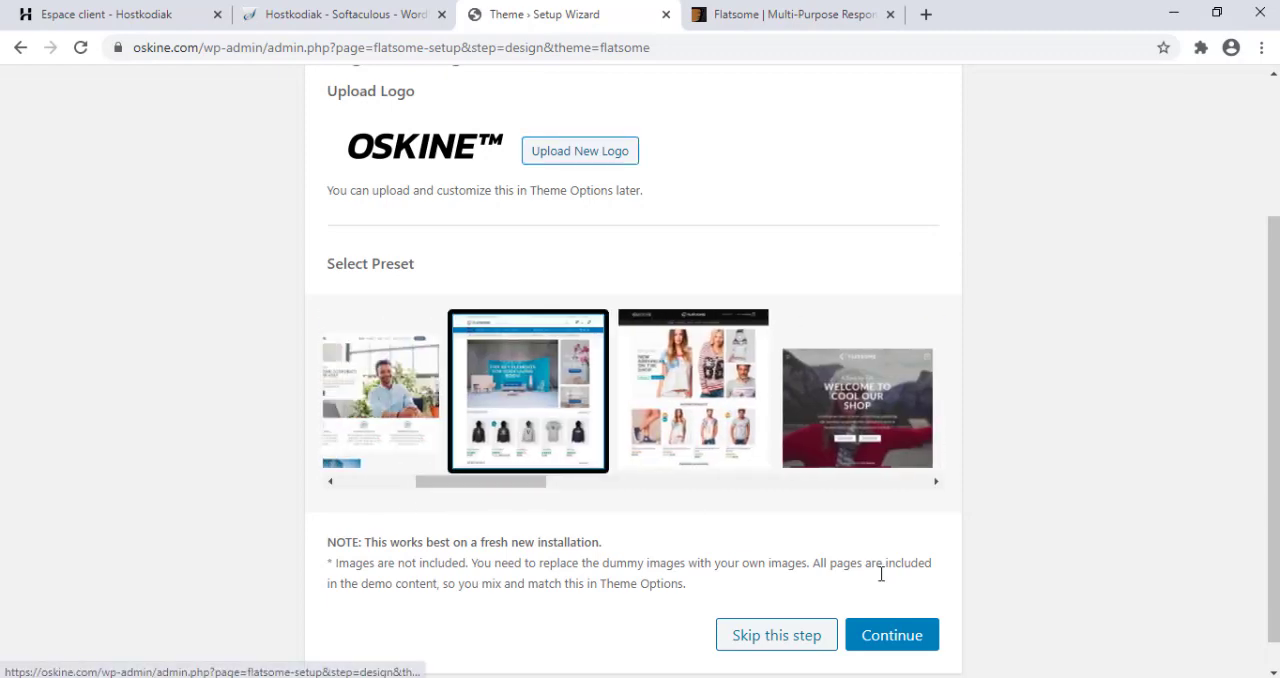
click(881, 641)
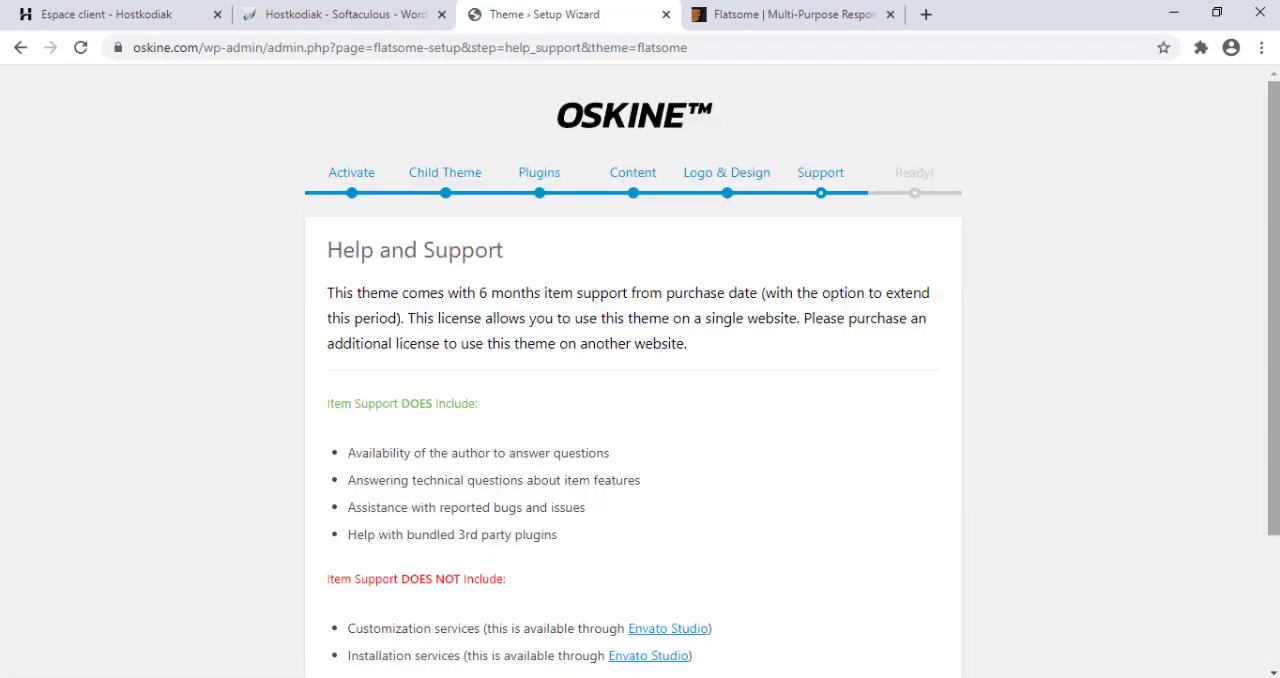
Accept the Help and Support terms and leave the finished Flatsome wizard for the WordPress dashboard.
drag(1275, 438, 1275, 570)
click(846, 605)
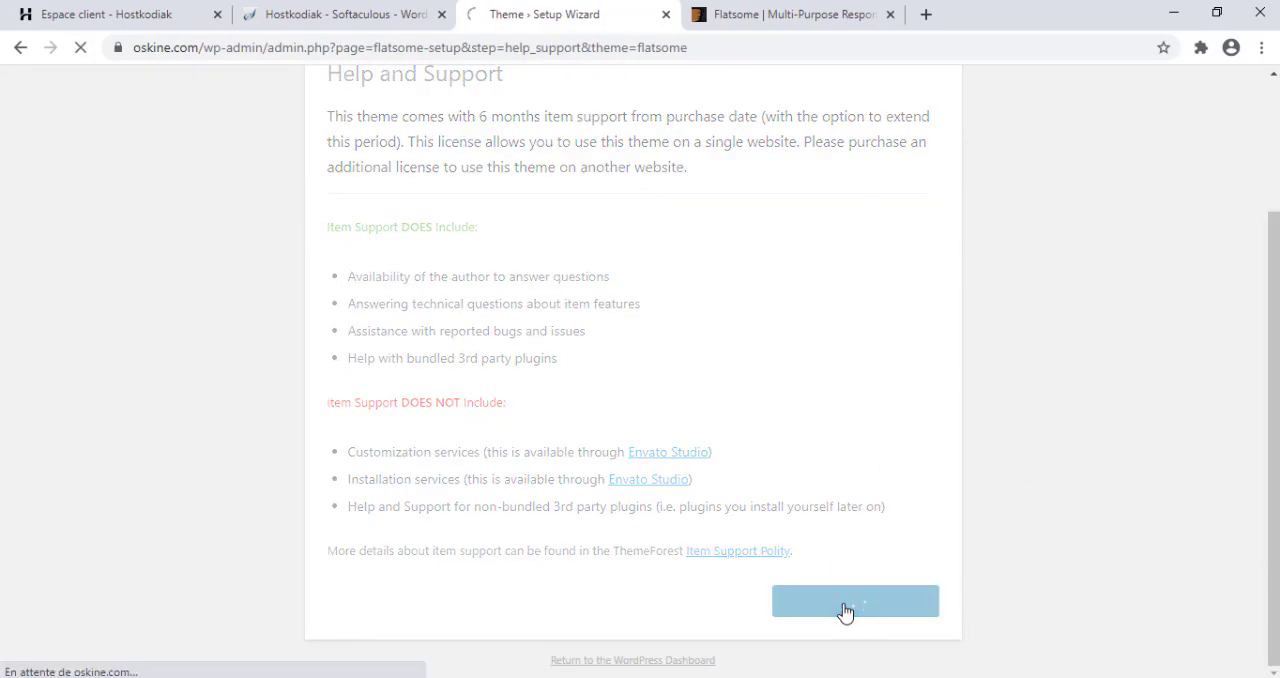
scroll(846, 612, down, 1)
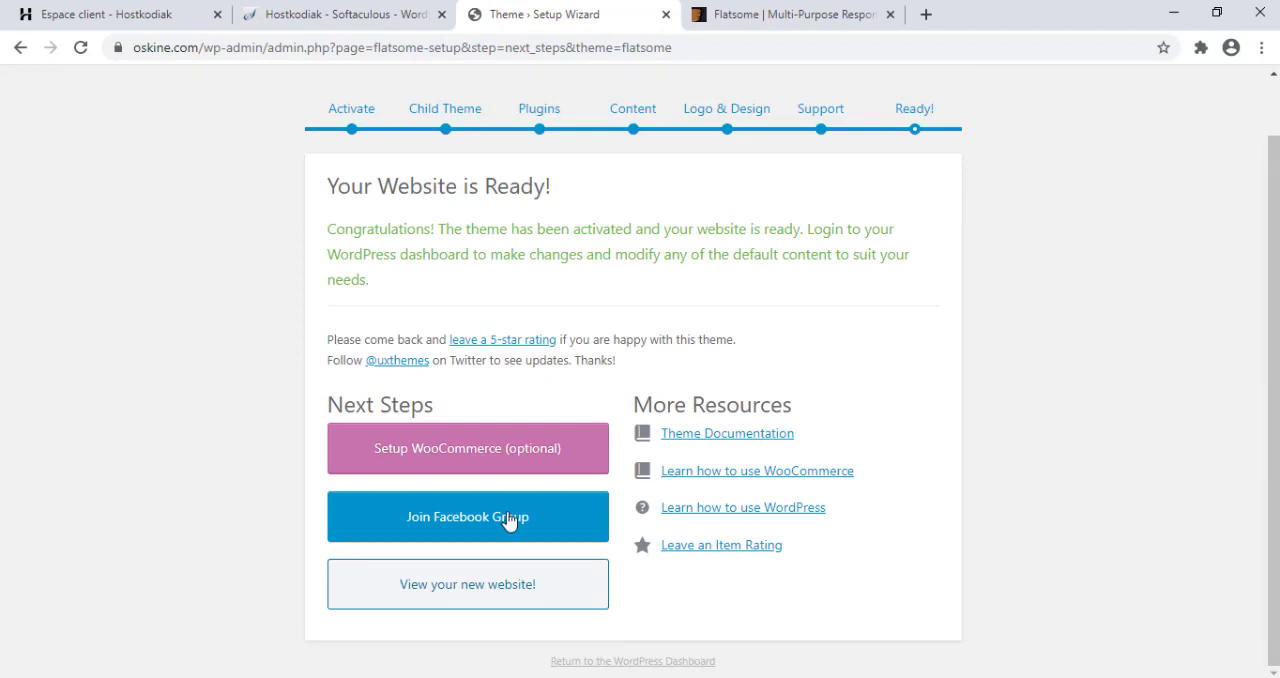
click(588, 664)
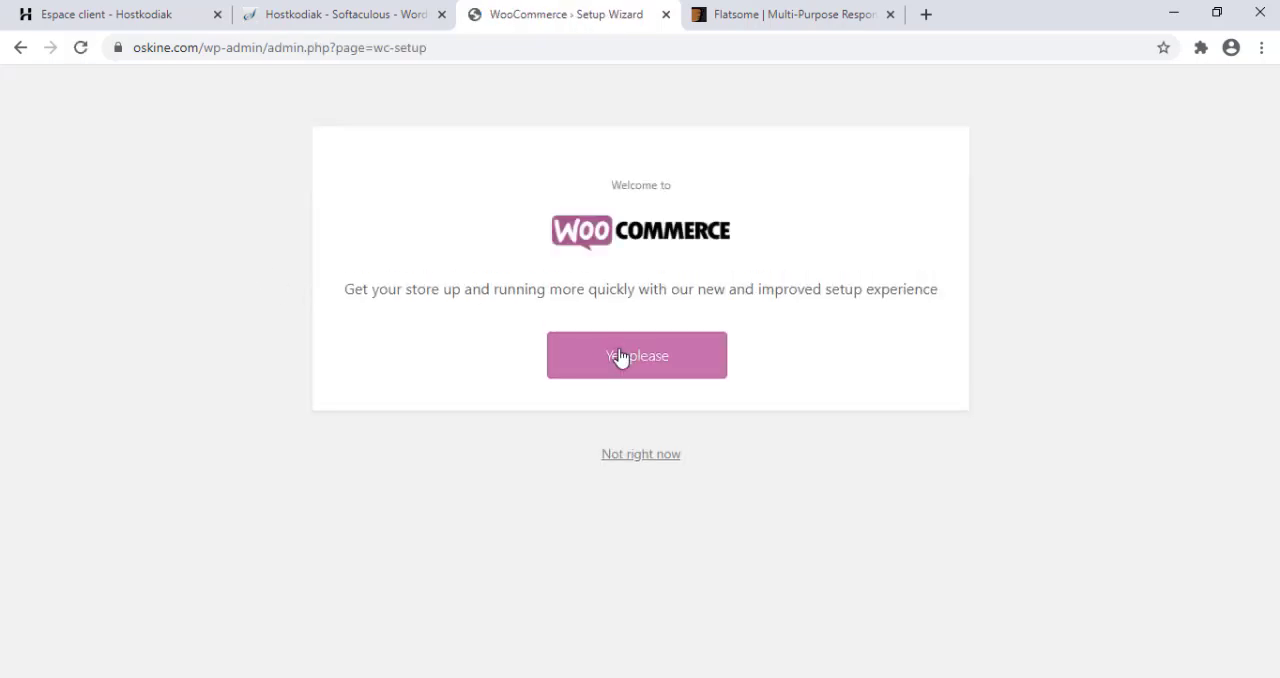
Return to the WordPress dashboard, launch the WooCommerce setup wizard, and accept its improved setup experience.
click(630, 458)
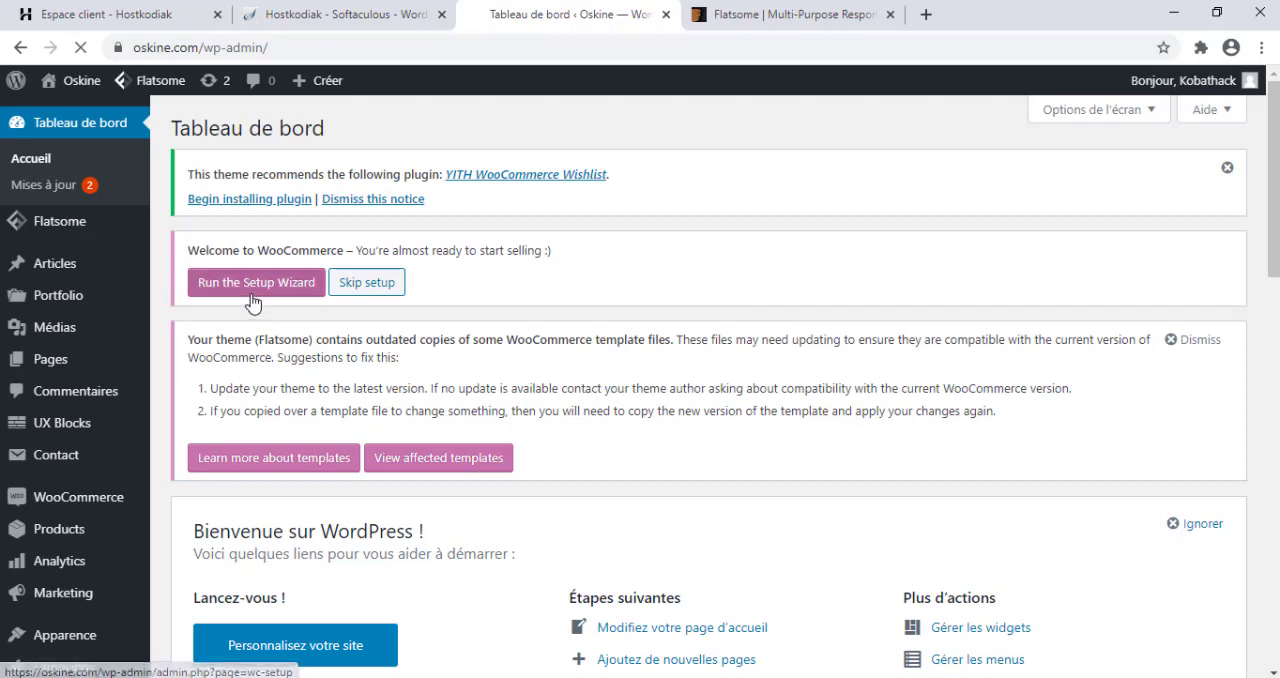
click(256, 283)
click(645, 366)
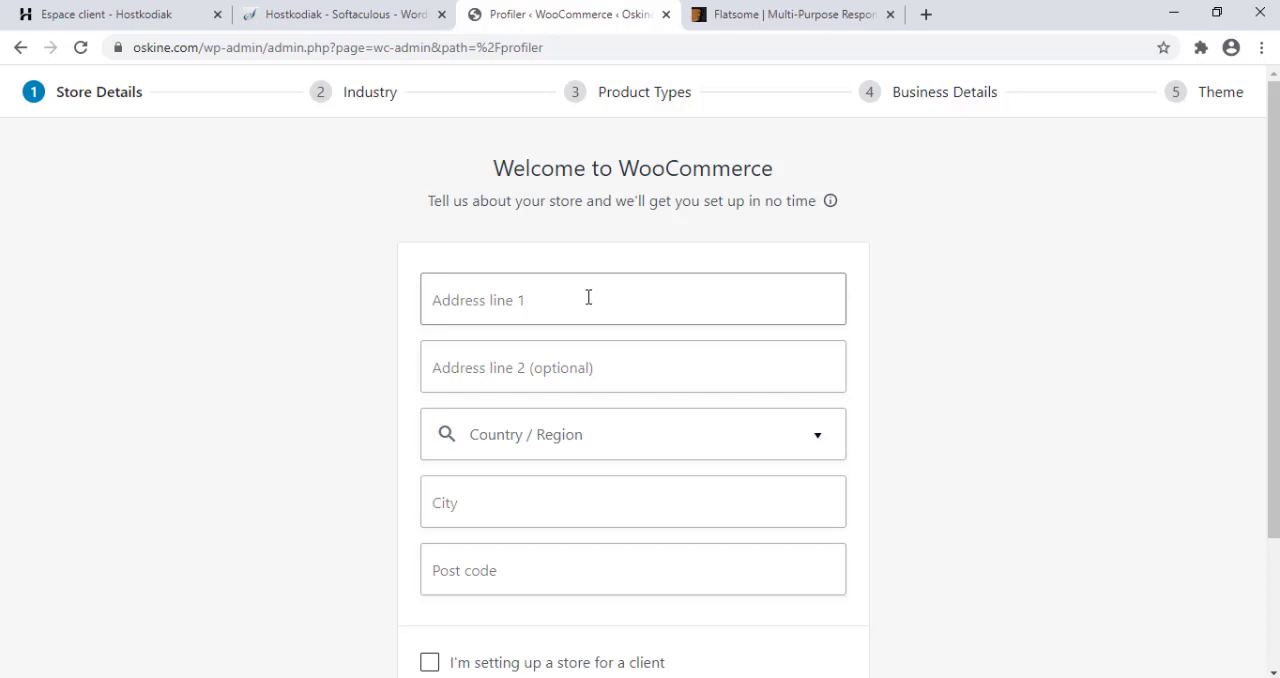
Enter the store's street address in the first address line and choose France as the country.
click(588, 297)
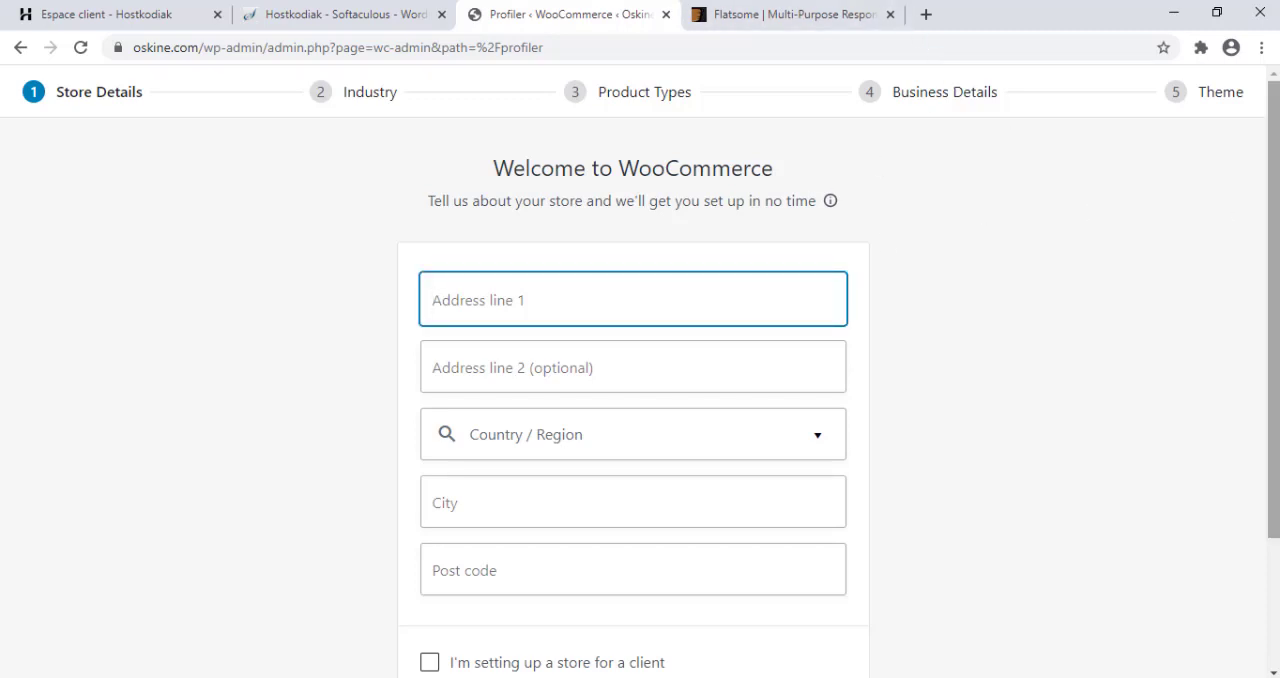
drag(1274, 220, 1274, 276)
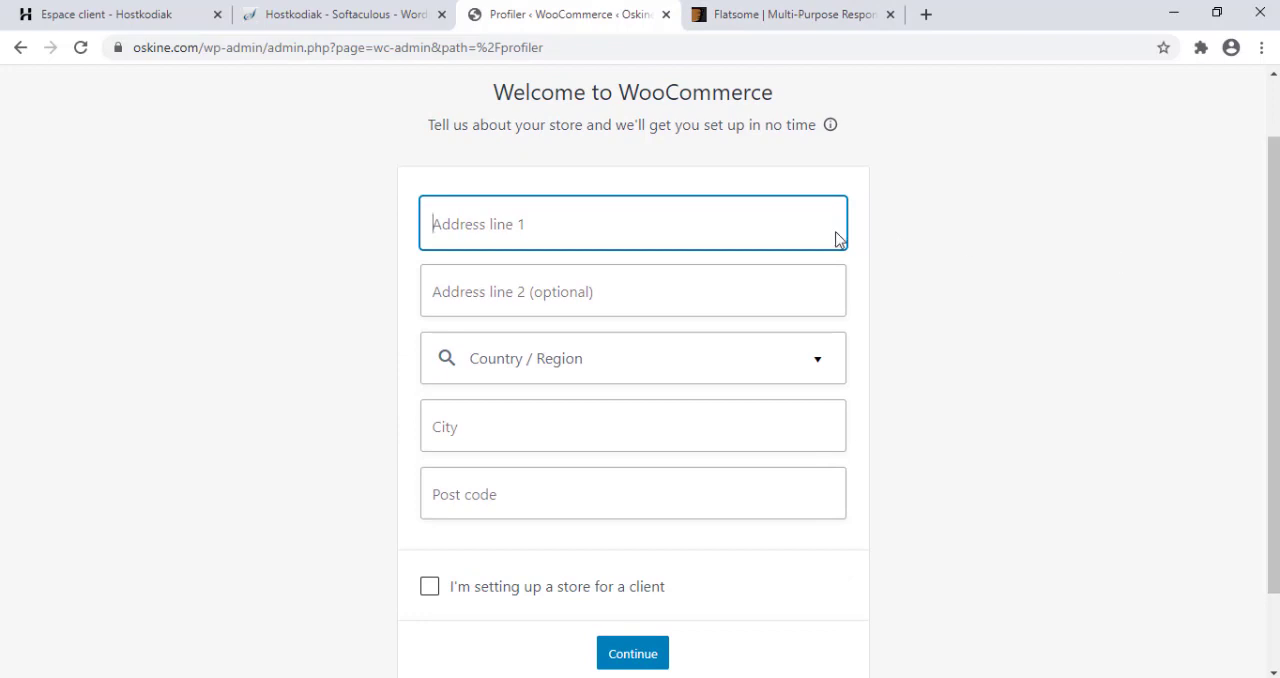
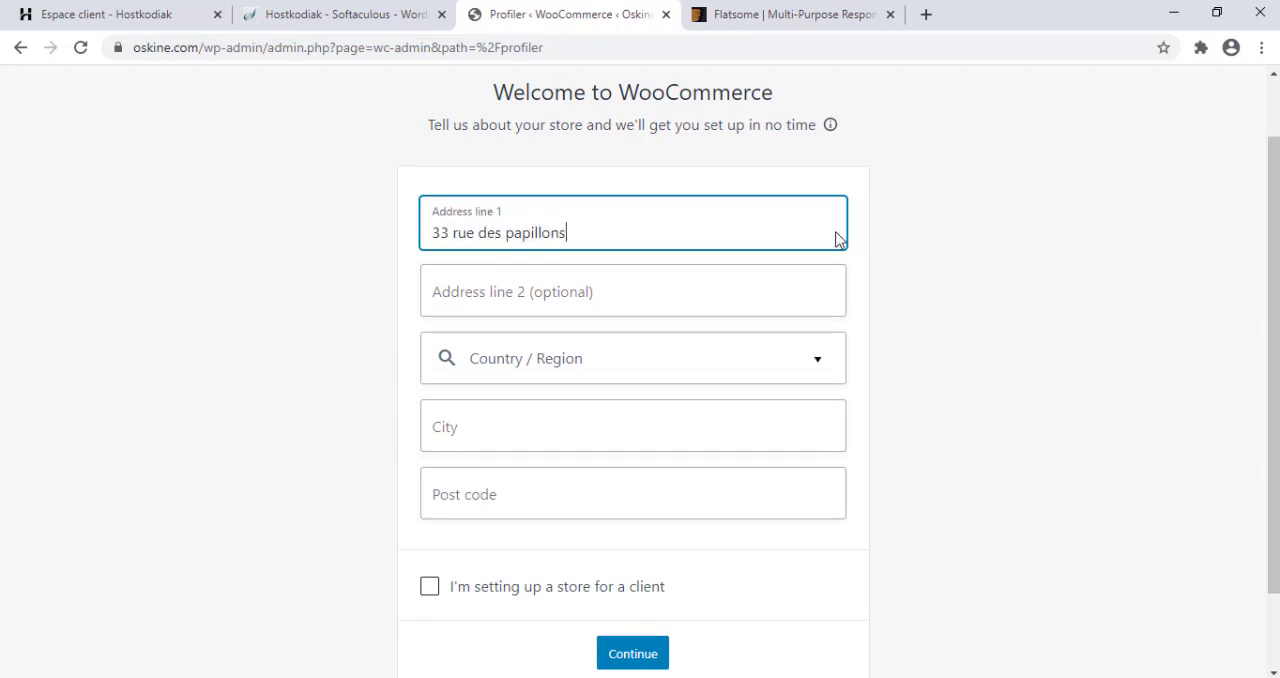
key(Tab)
key(Tab)
text(fra)
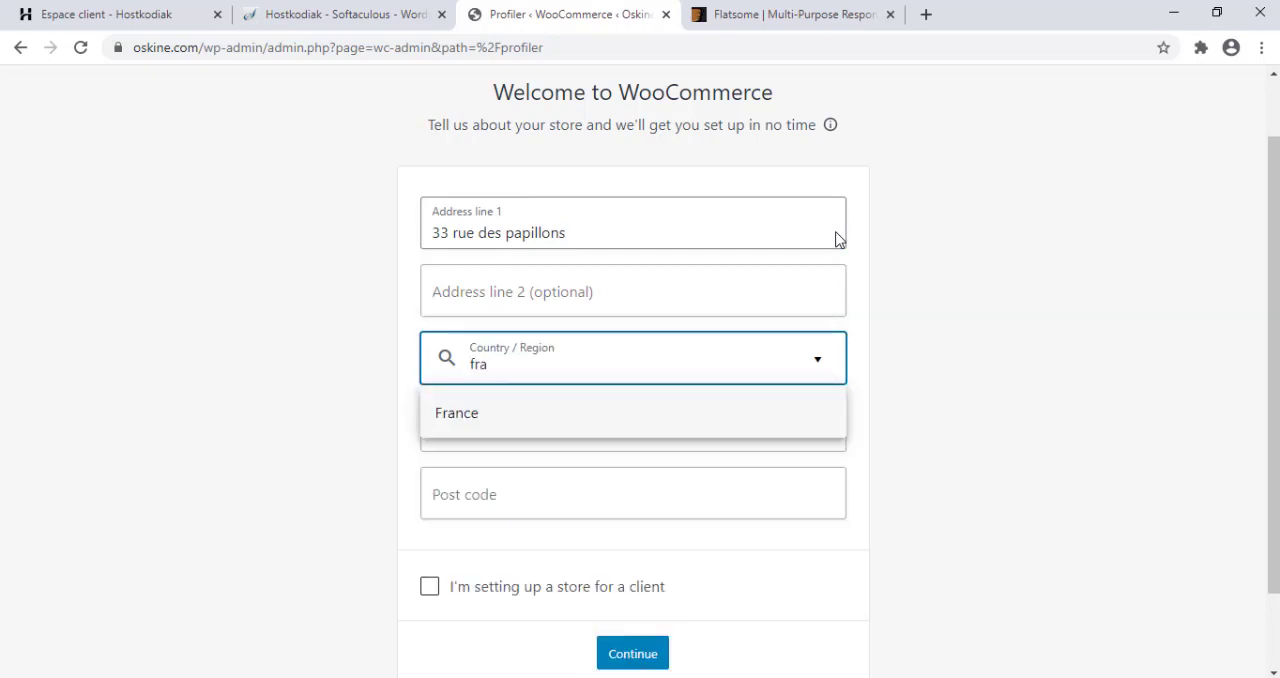
click(512, 432)
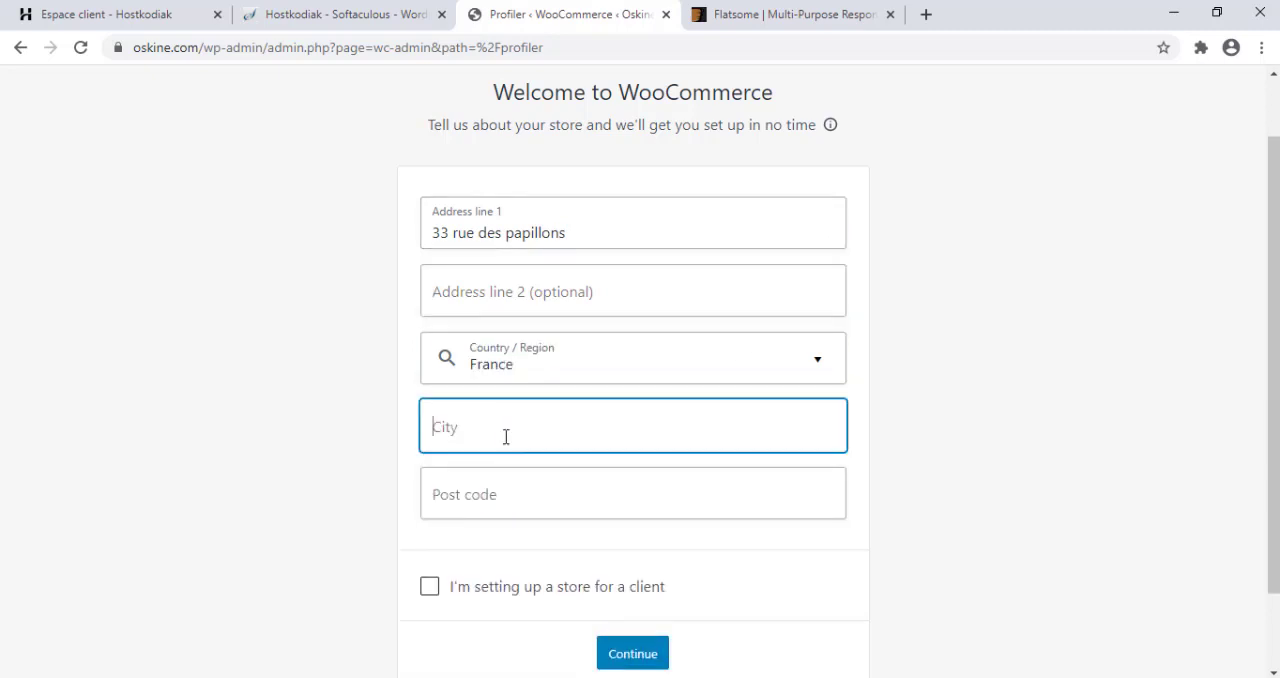
Fill in the store's city and post code, and submit the store details without opting in to usage tracking.
text(Paris)
key(Tab)
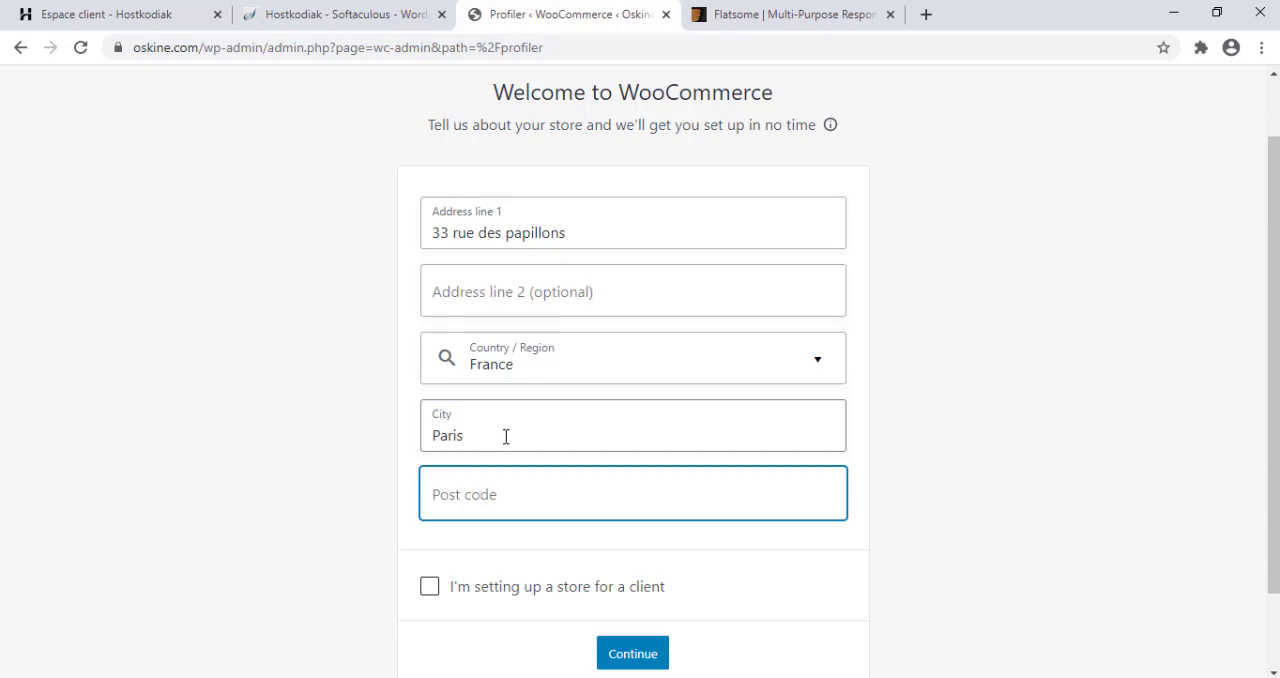
text(92000)
click(483, 592)
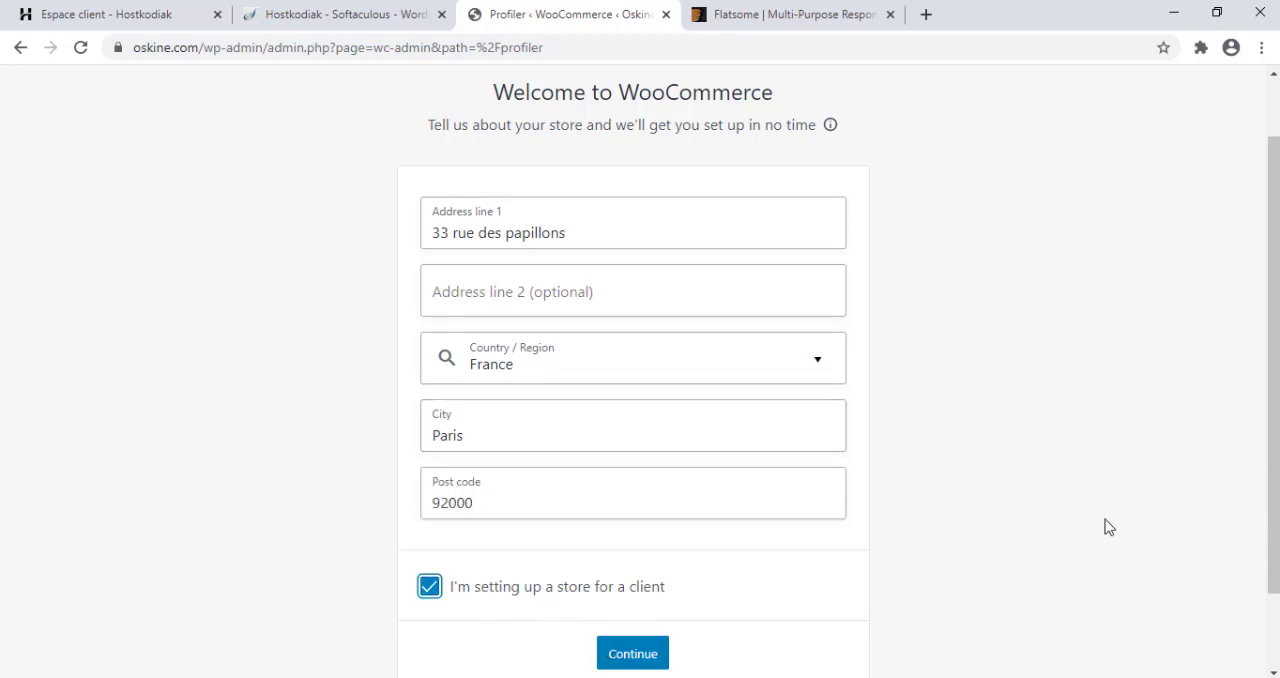
scroll(1108, 527, down, 2)
click(626, 549)
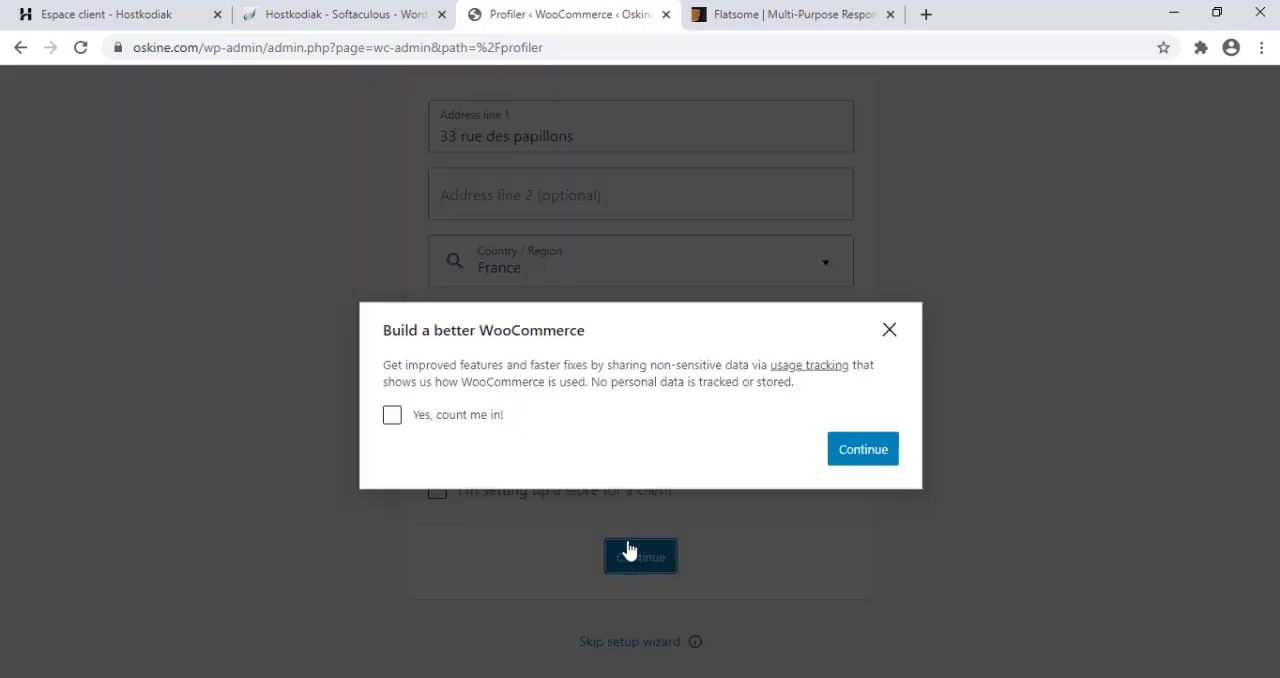
click(847, 432)
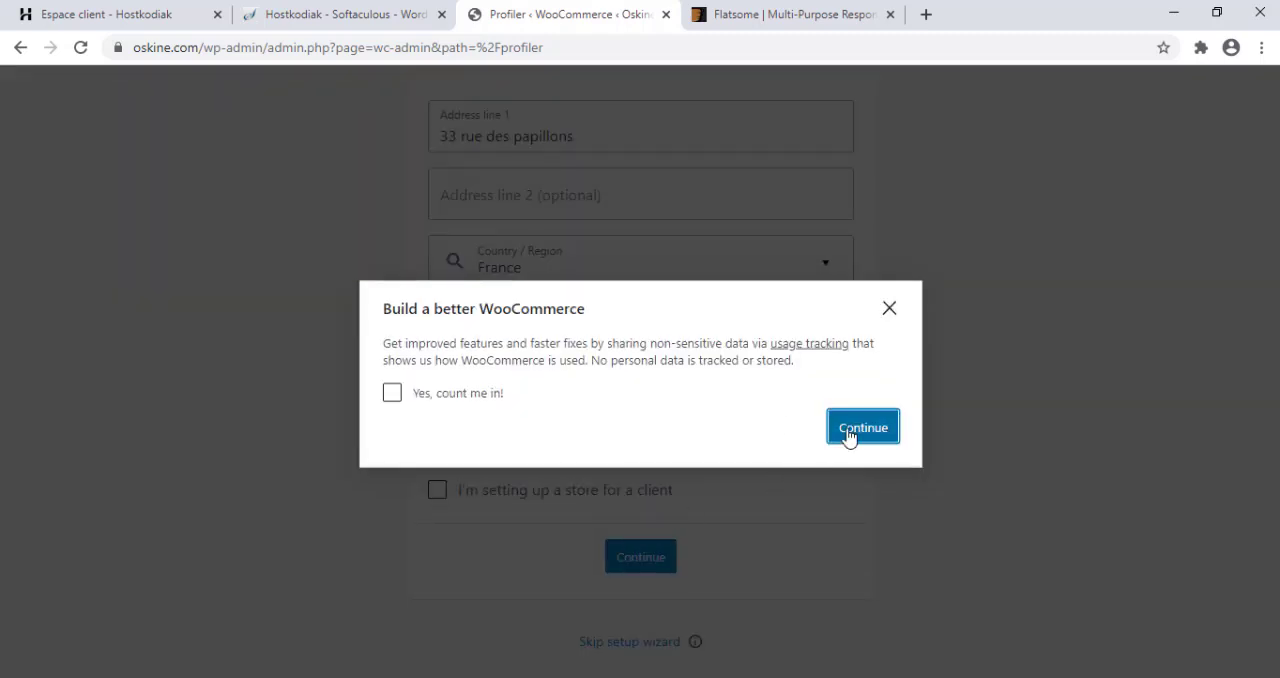
click(645, 551)
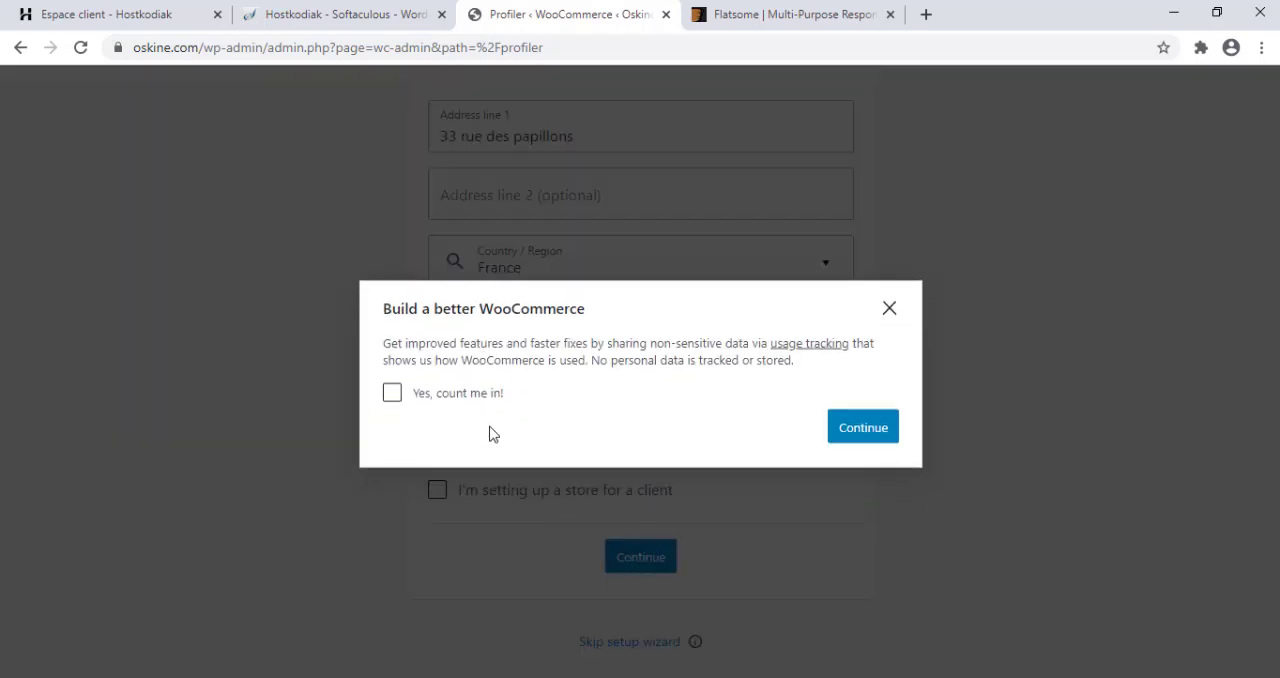
drag(1266, 231, 1264, 329)
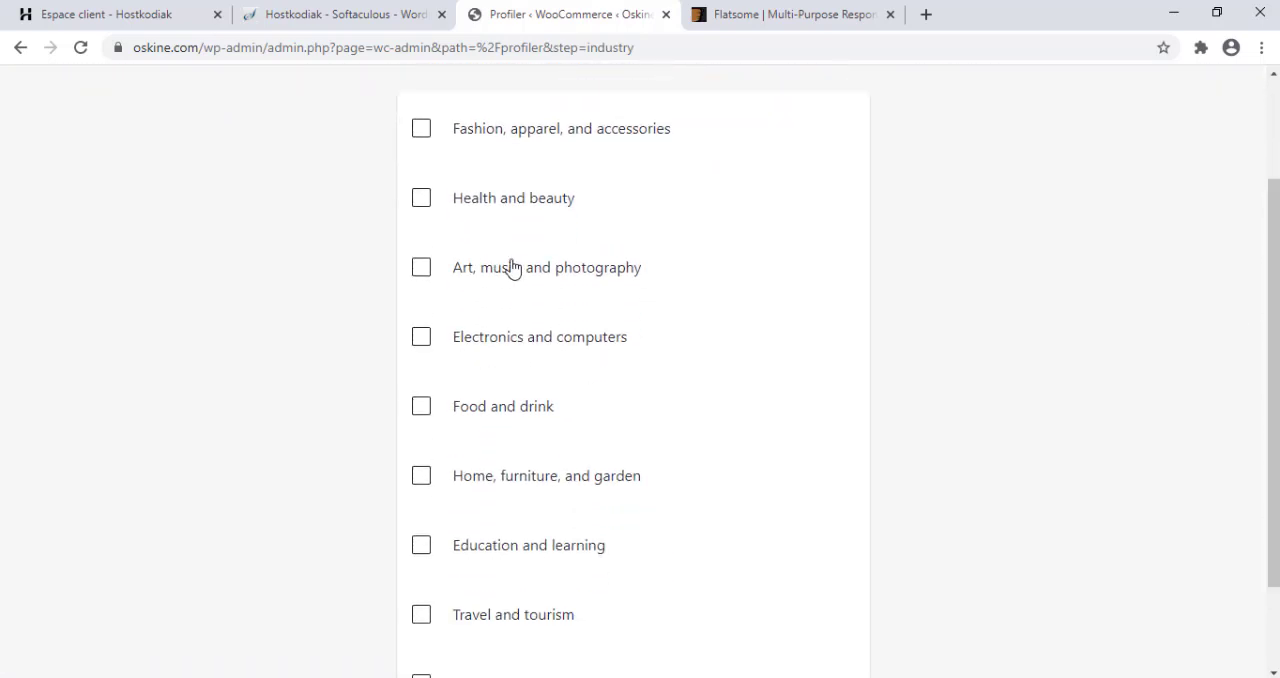
click(482, 350)
click(476, 276)
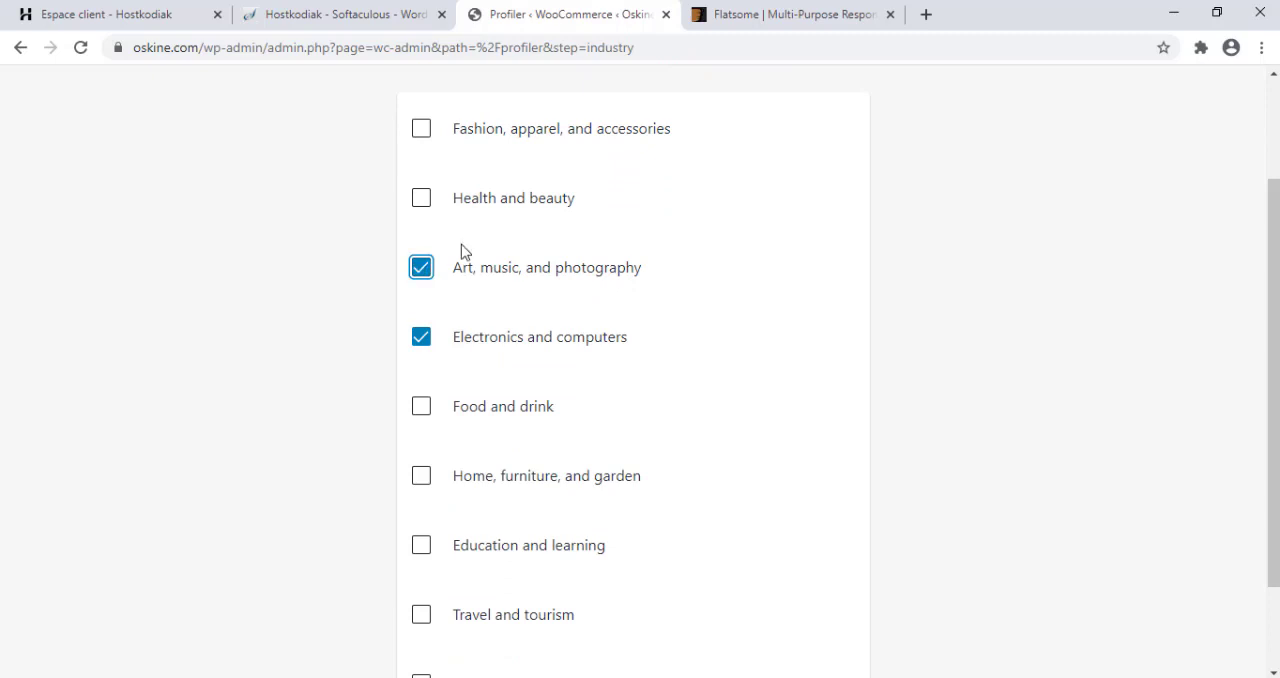
click(462, 265)
click(514, 347)
Choose Health and beauty as the store's only industry and continue to the product types.
click(512, 202)
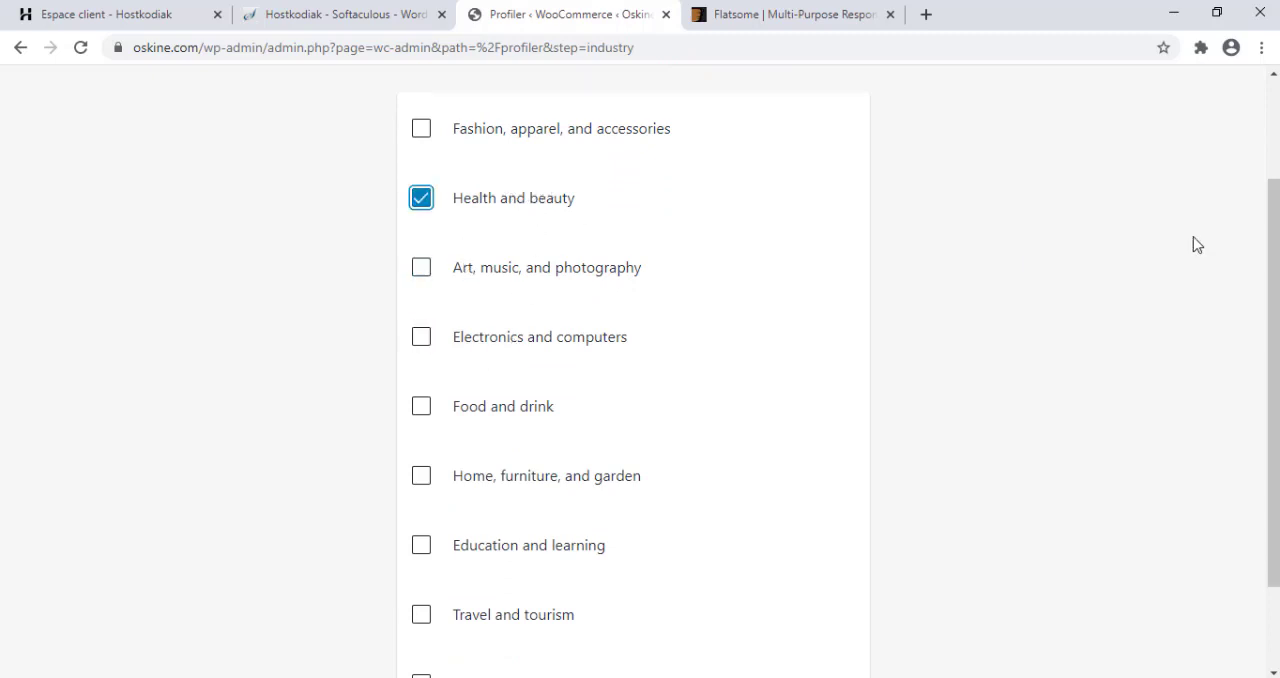
scroll(1272, 300, down, 2)
click(651, 649)
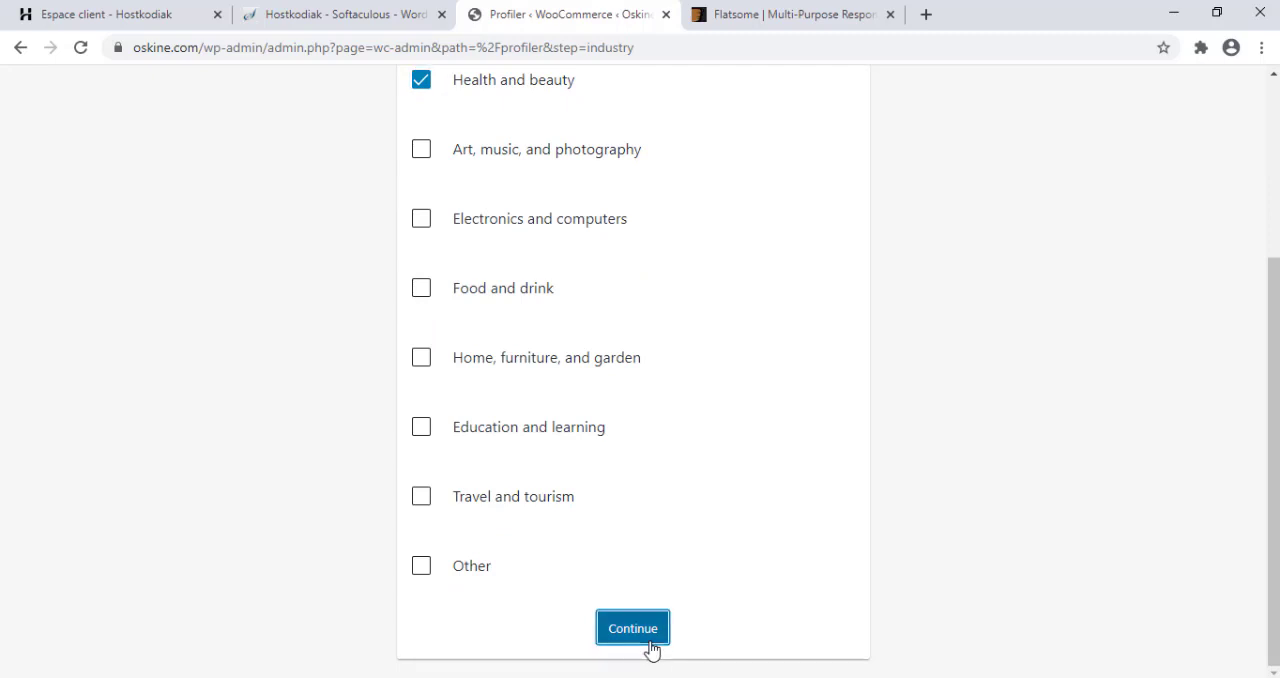
Review the product types, keep only Physical products selected, and continue to the business details.
scroll(651, 649, down, 3)
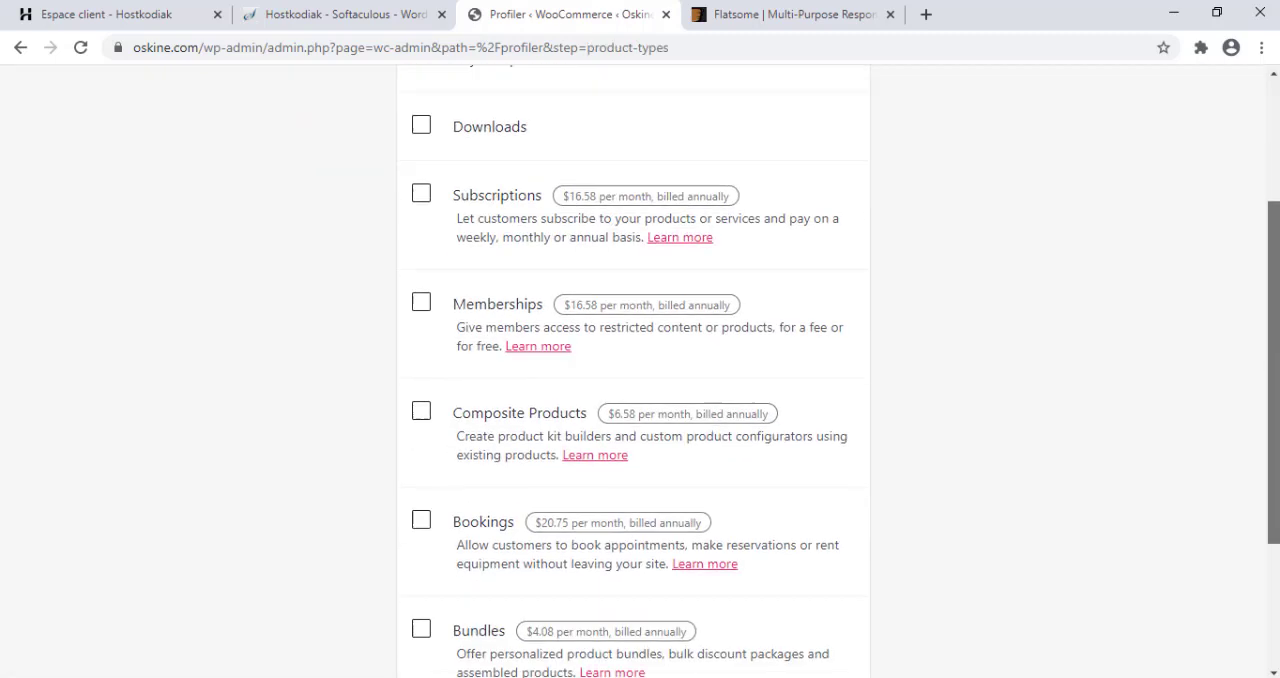
scroll(508, 278, down, 1)
scroll(508, 278, up, 1)
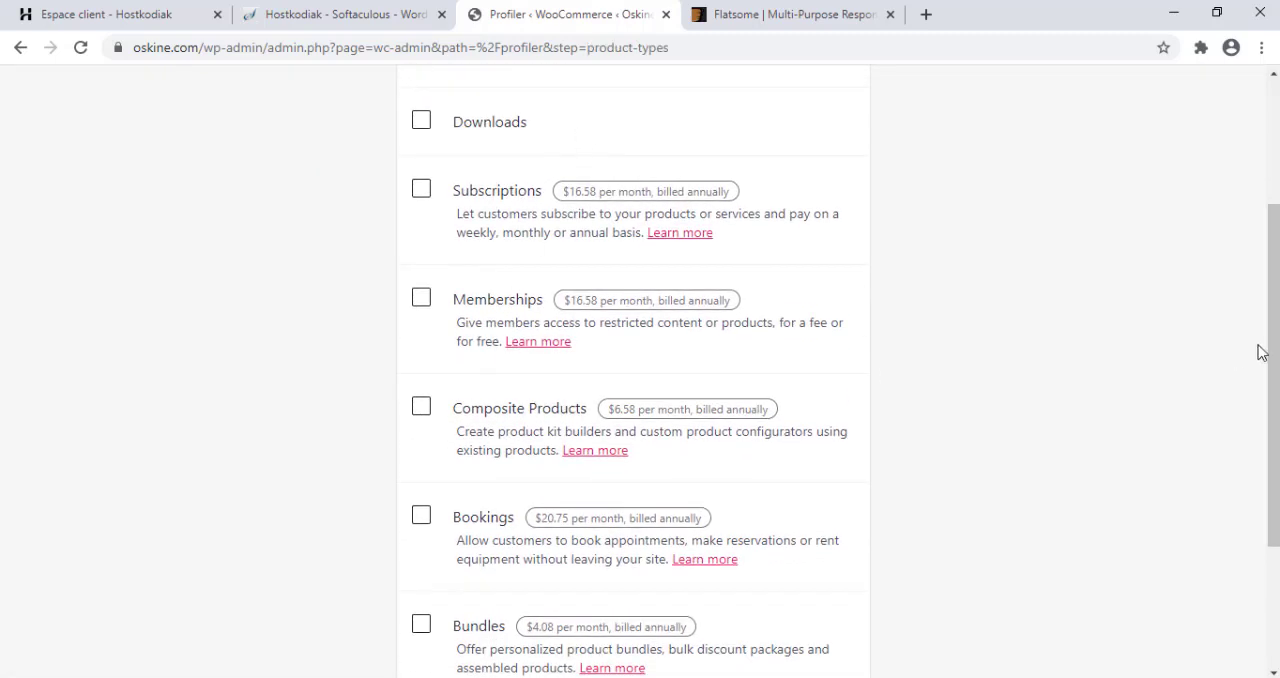
scroll(1262, 352, up, 3)
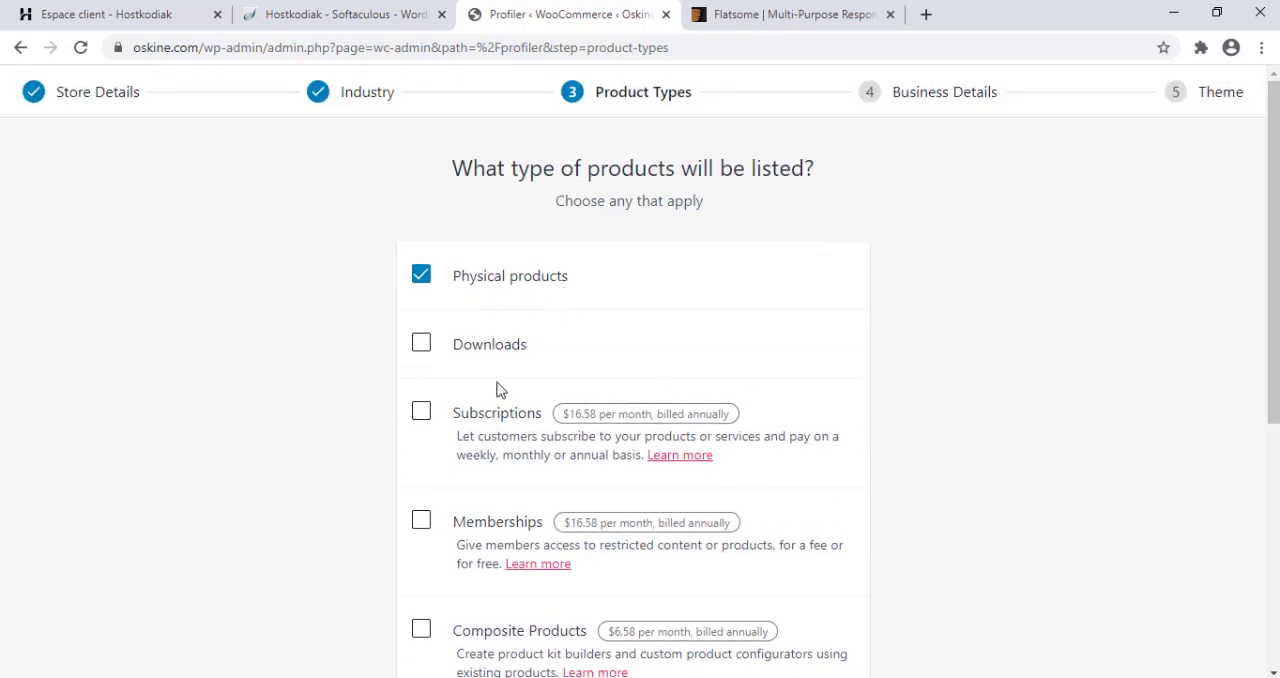
scroll(931, 296, down, 4)
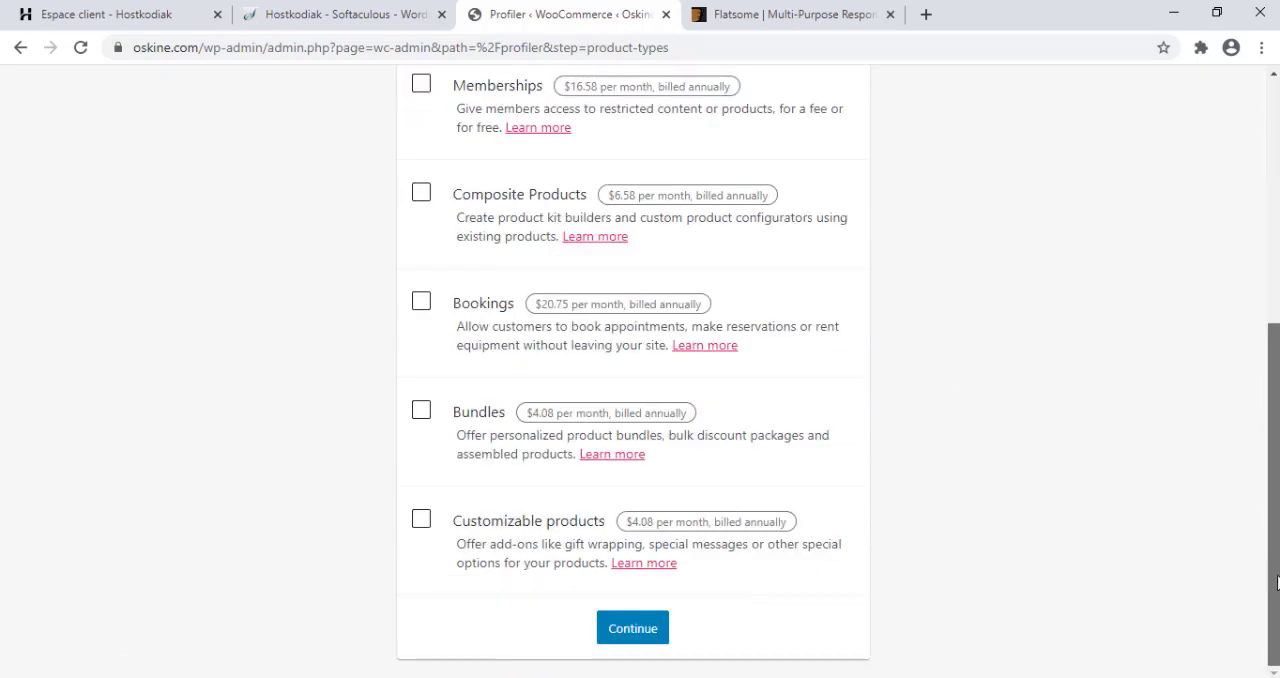
click(631, 641)
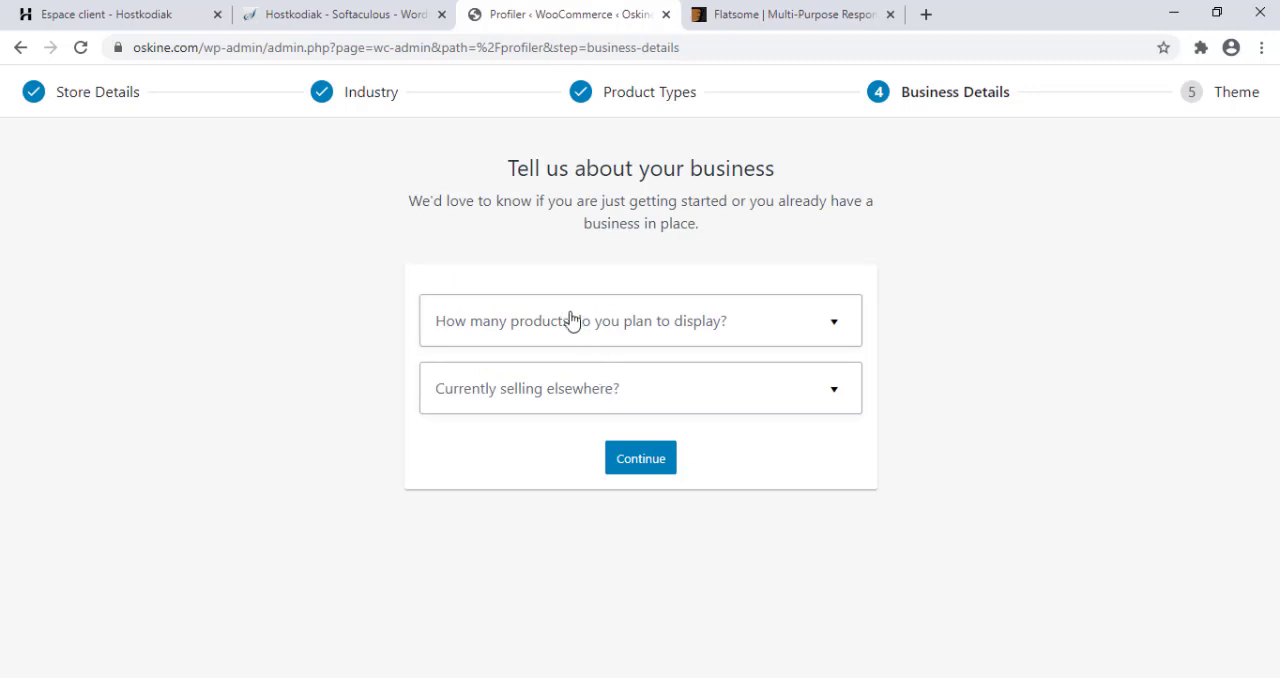
Answer "I don't have any products yet." and No for selling elsewhere, and continue with Facebook, Mailchimp and Google Ads enabled.
click(569, 318)
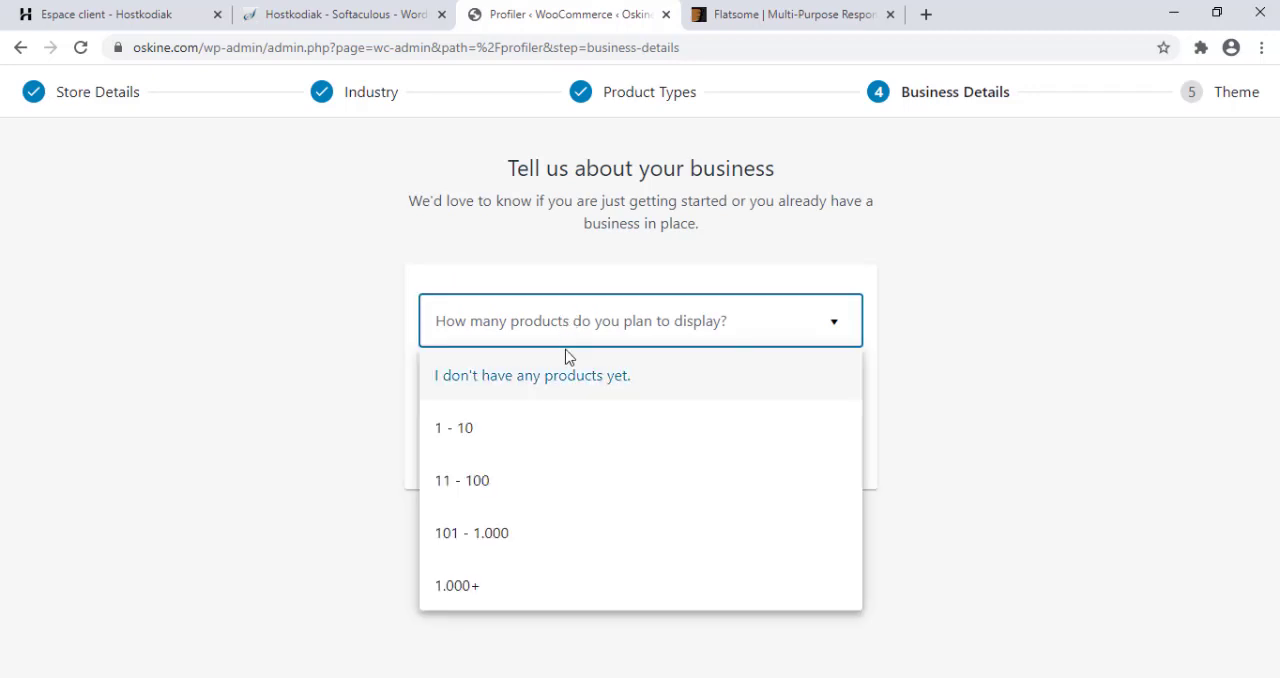
click(567, 370)
click(540, 404)
click(543, 451)
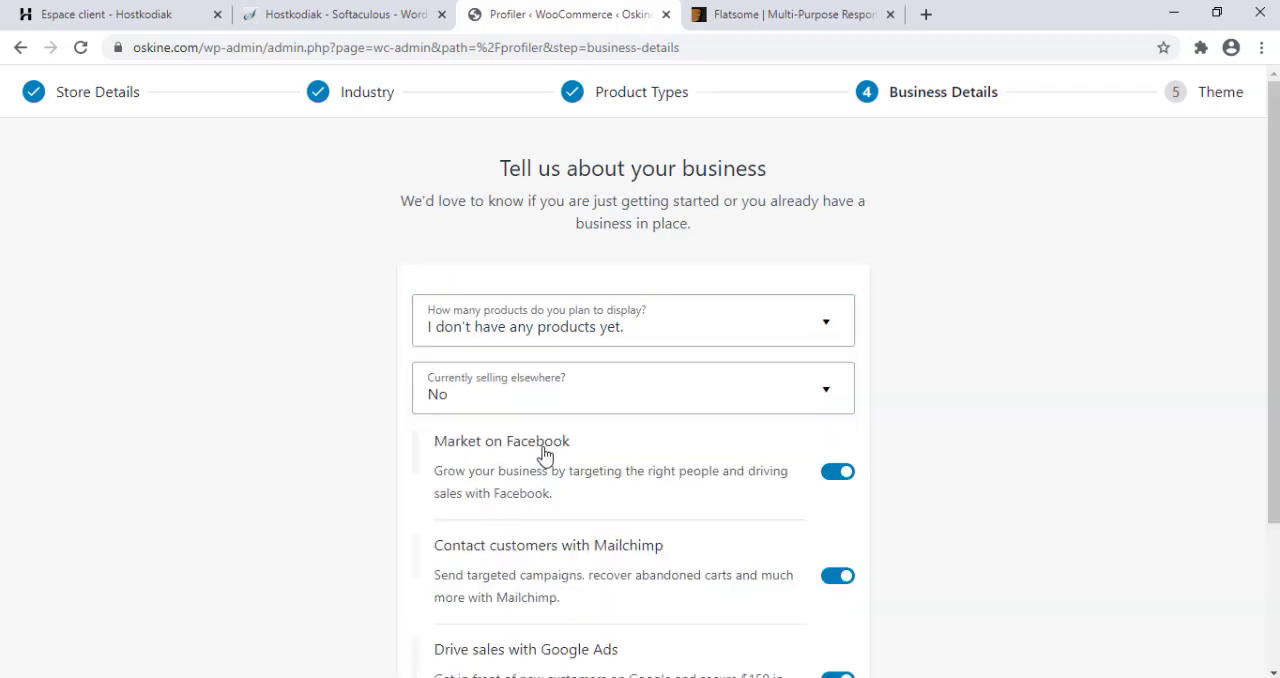
scroll(617, 411, down, 2)
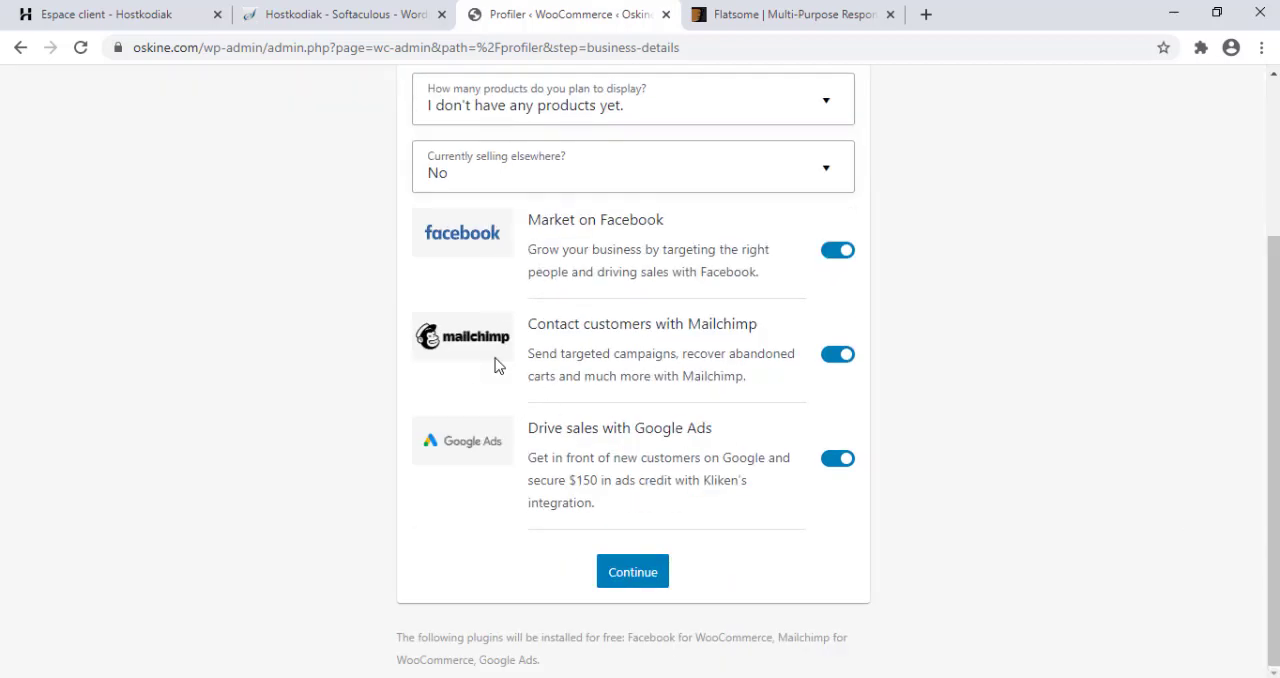
click(630, 566)
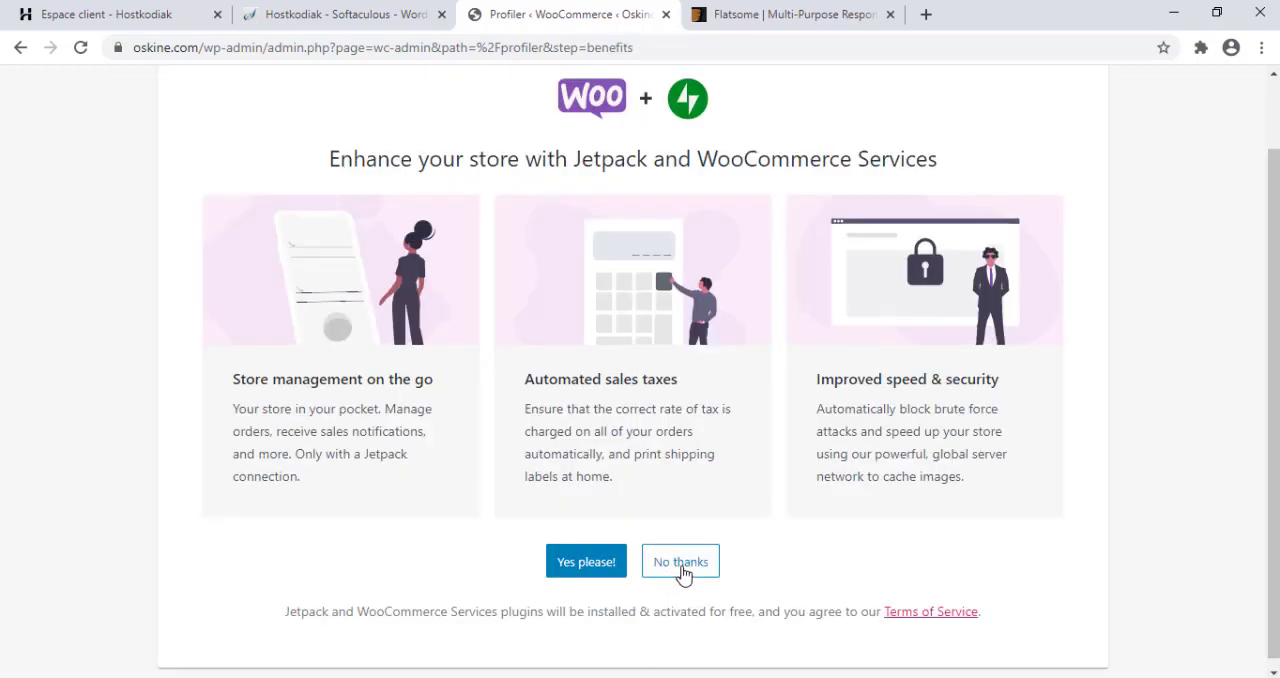
Decline Jetpack and WooCommerce Services, and dismiss the final setup message on the WooCommerce home page.
click(683, 572)
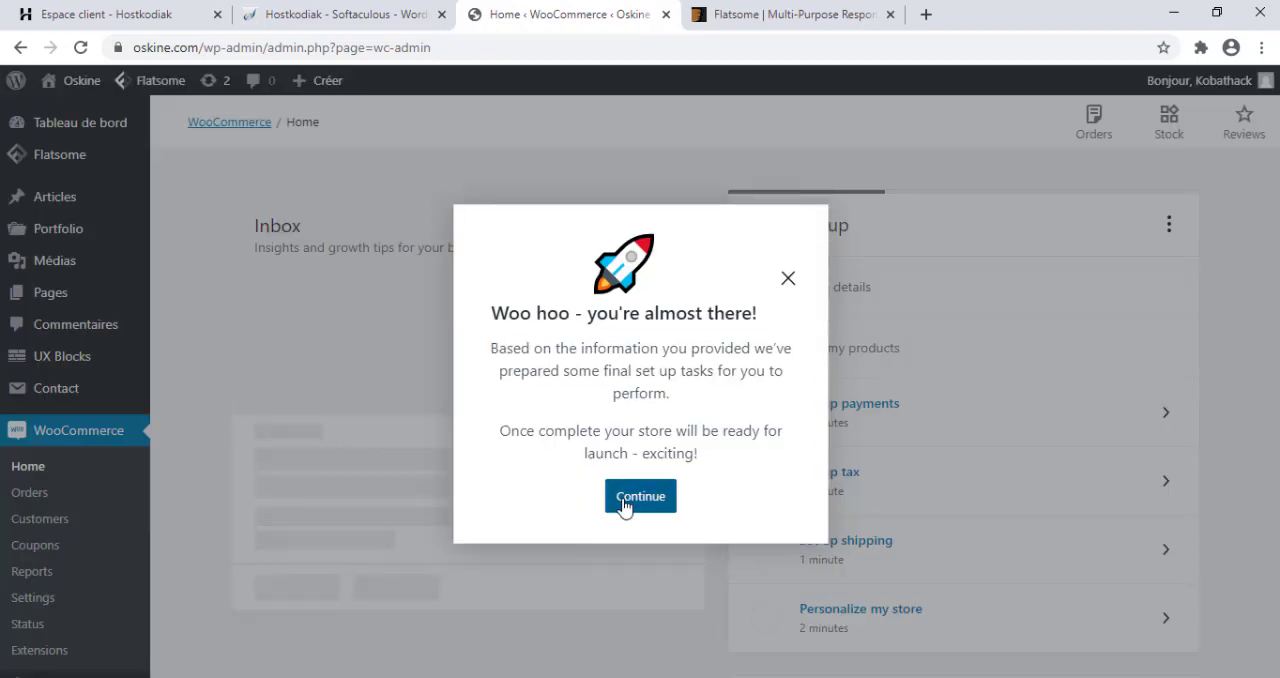
click(640, 496)
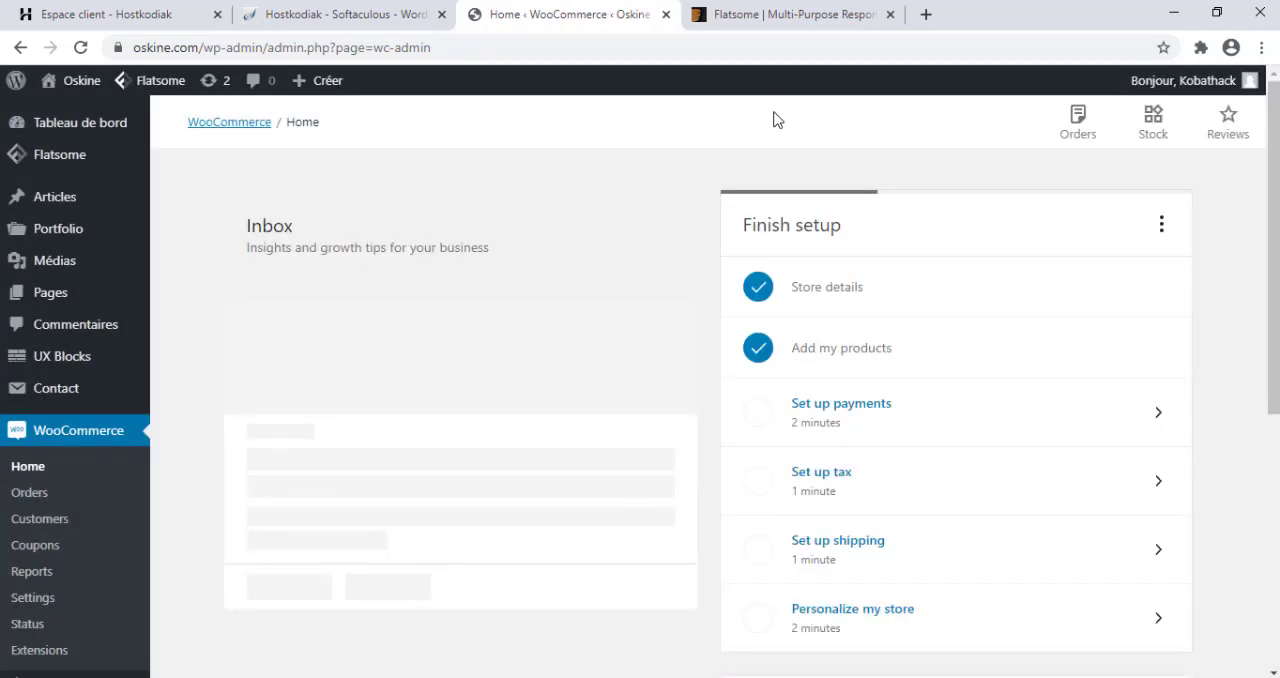
Close the Flatsome ThemeForest and Softaculous browser tabs, and open oskine.com in a new one.
click(890, 14)
click(442, 14)
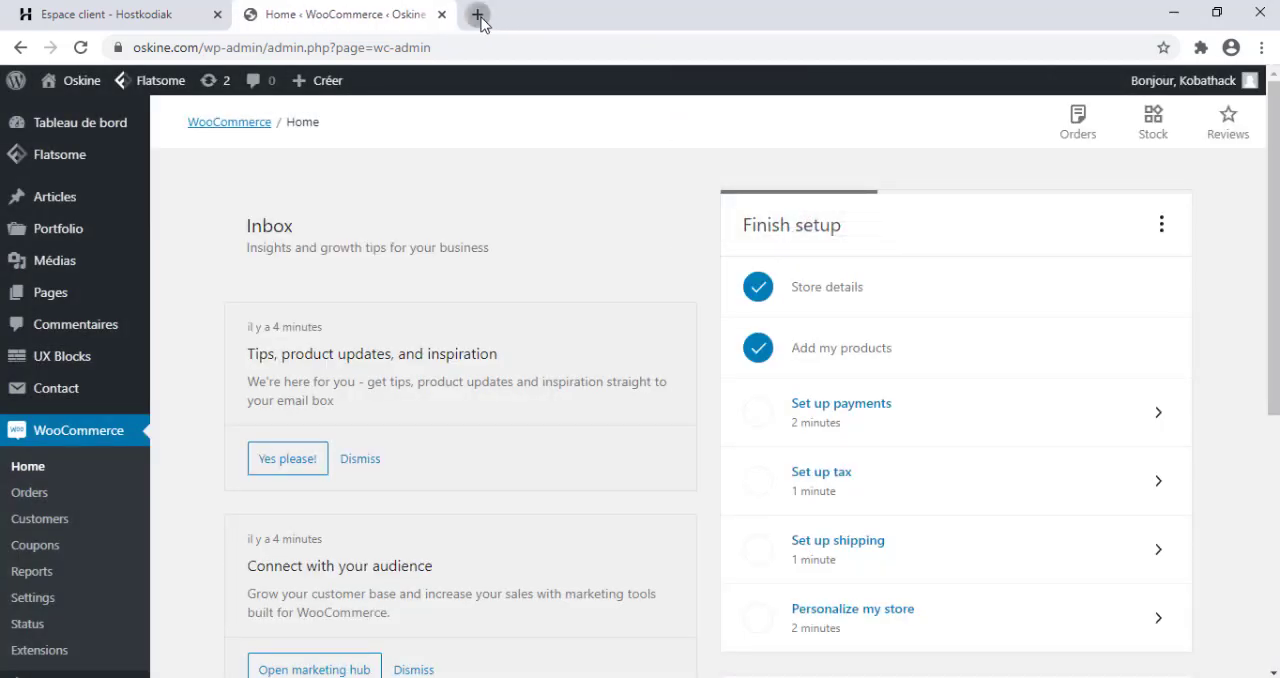
click(479, 17)
text(oski)
key(Return)
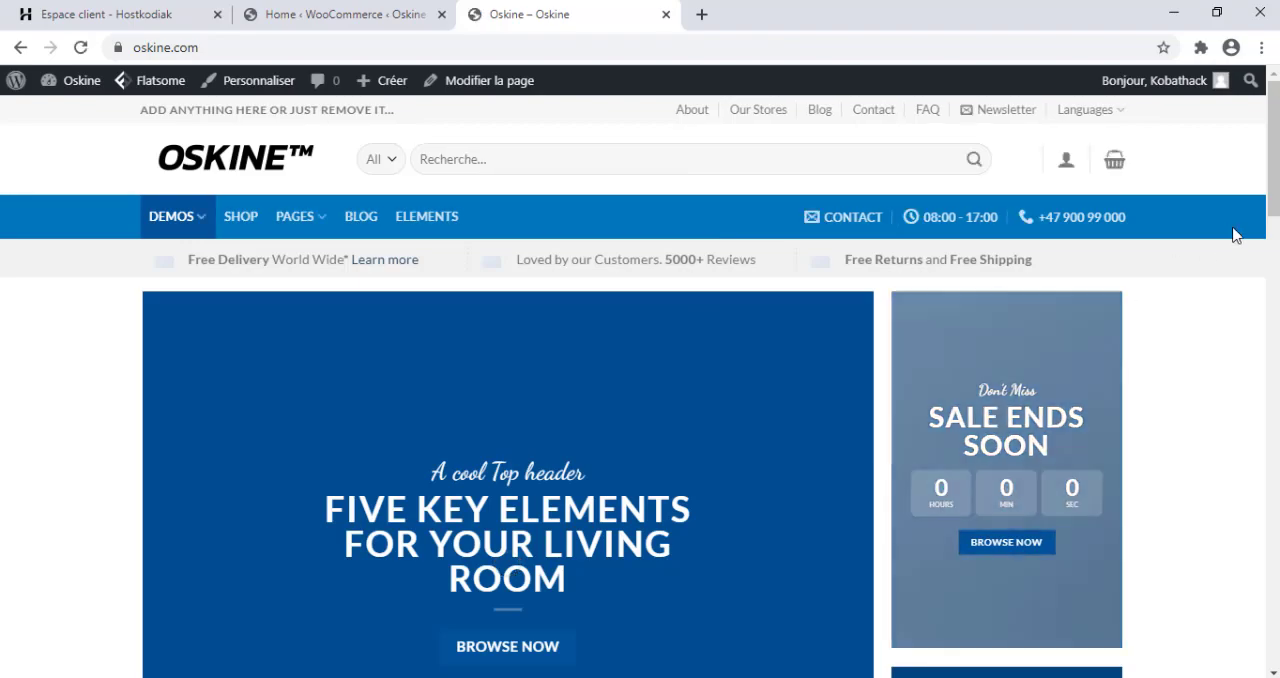
Examine the storefront's home page down to its footer, and view the product listing on the Shop page.
scroll(640, 400, down, 15)
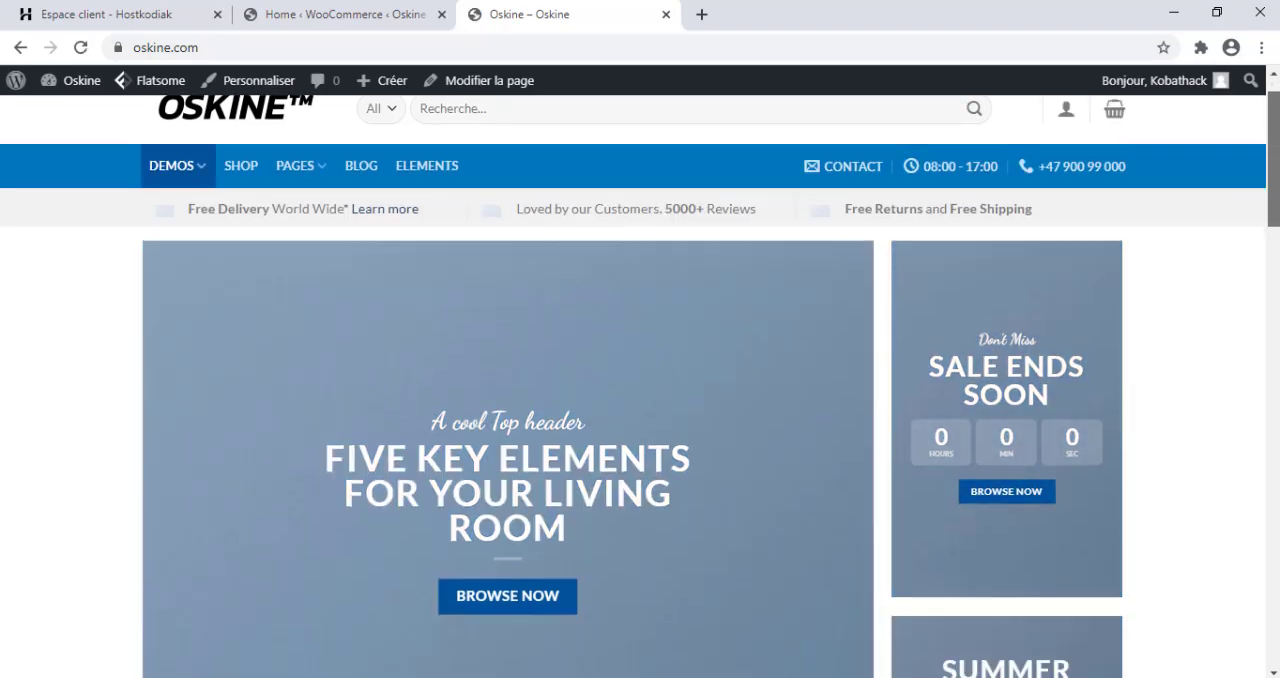
scroll(640, 400, down, 5)
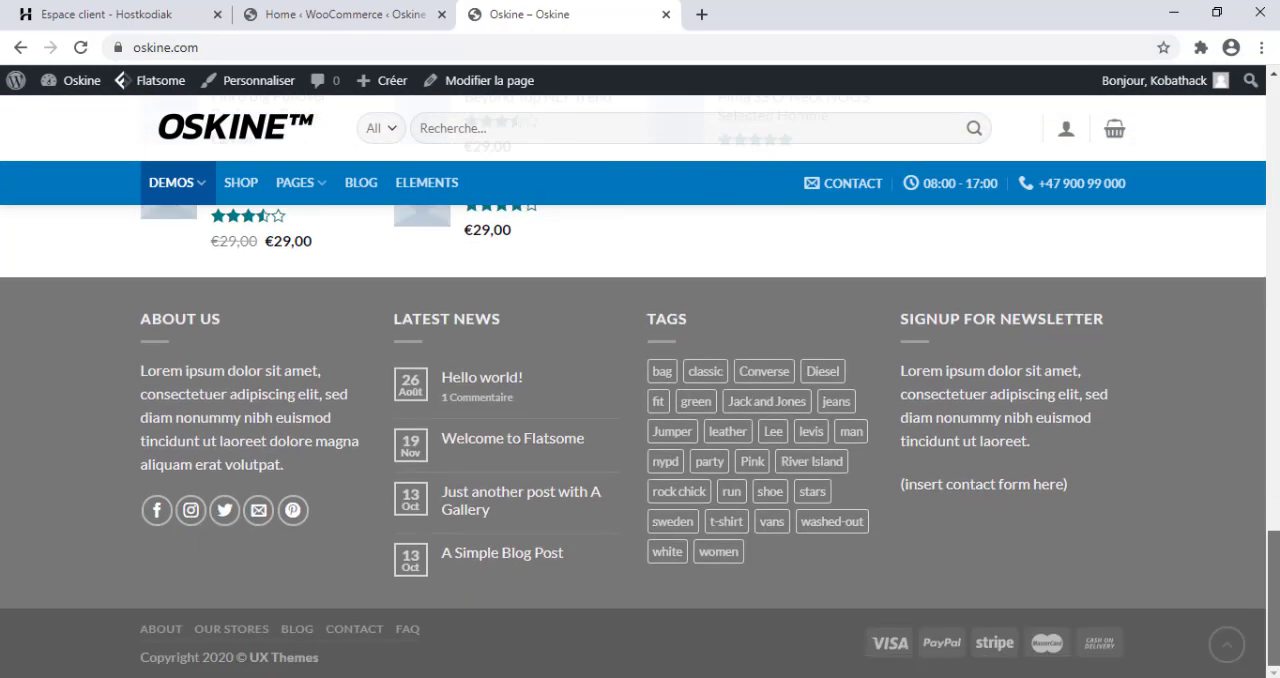
scroll(640, 400, up, 20)
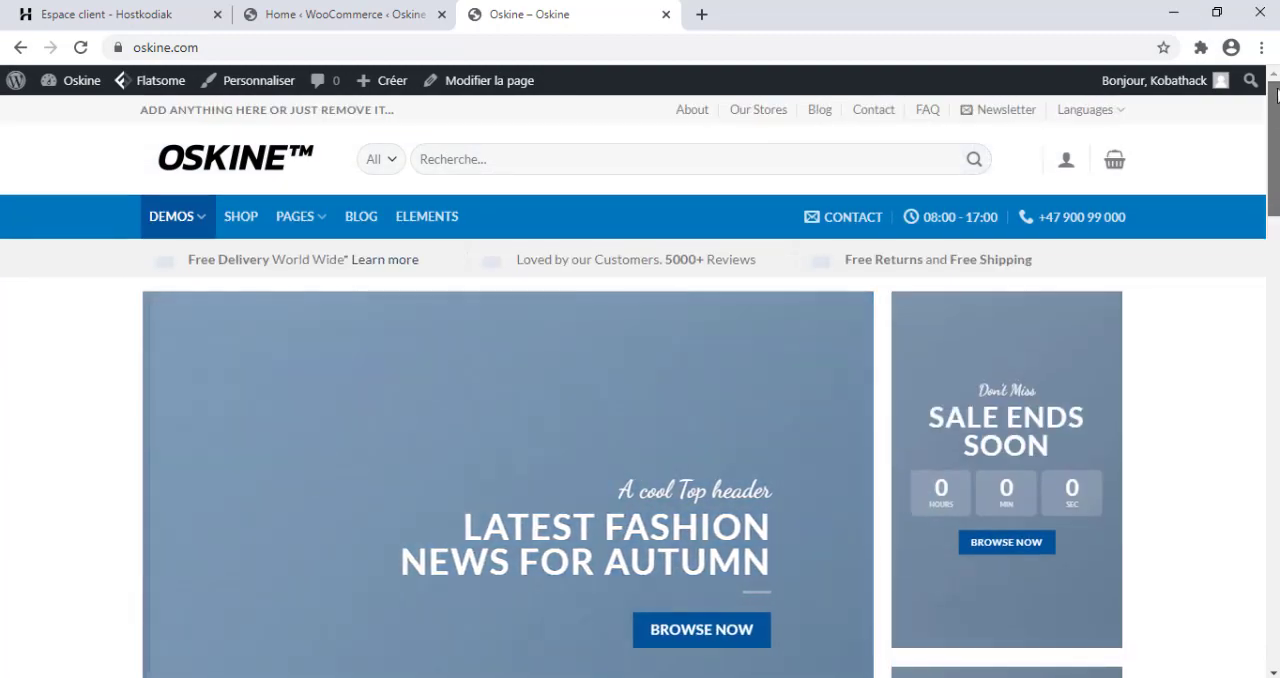
scroll(855, 300, down, 2)
scroll(855, 300, up, 2)
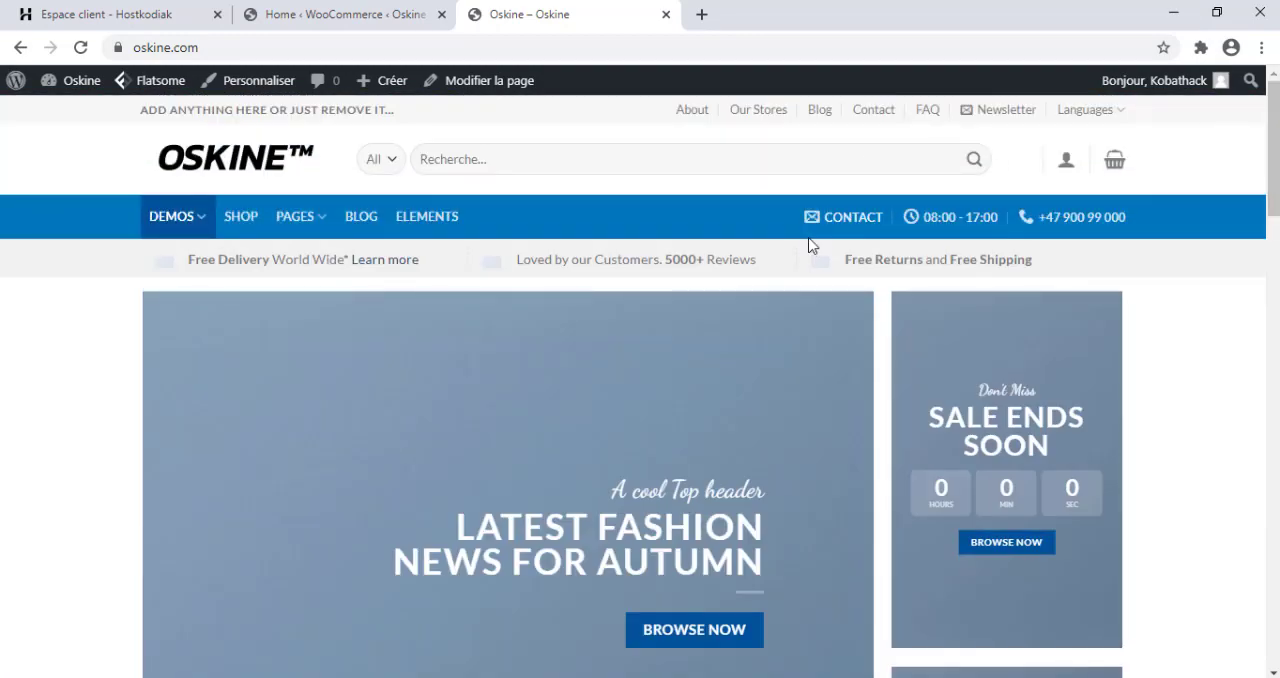
click(240, 217)
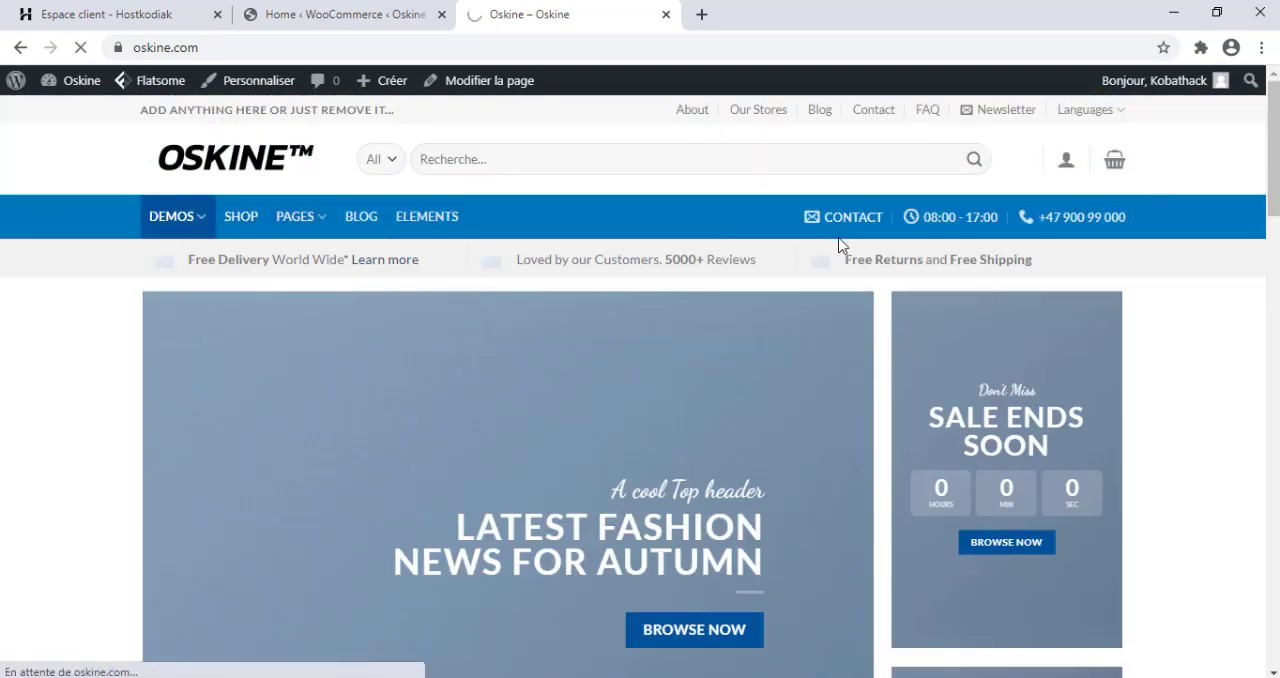
scroll(1140, 243, down, 2)
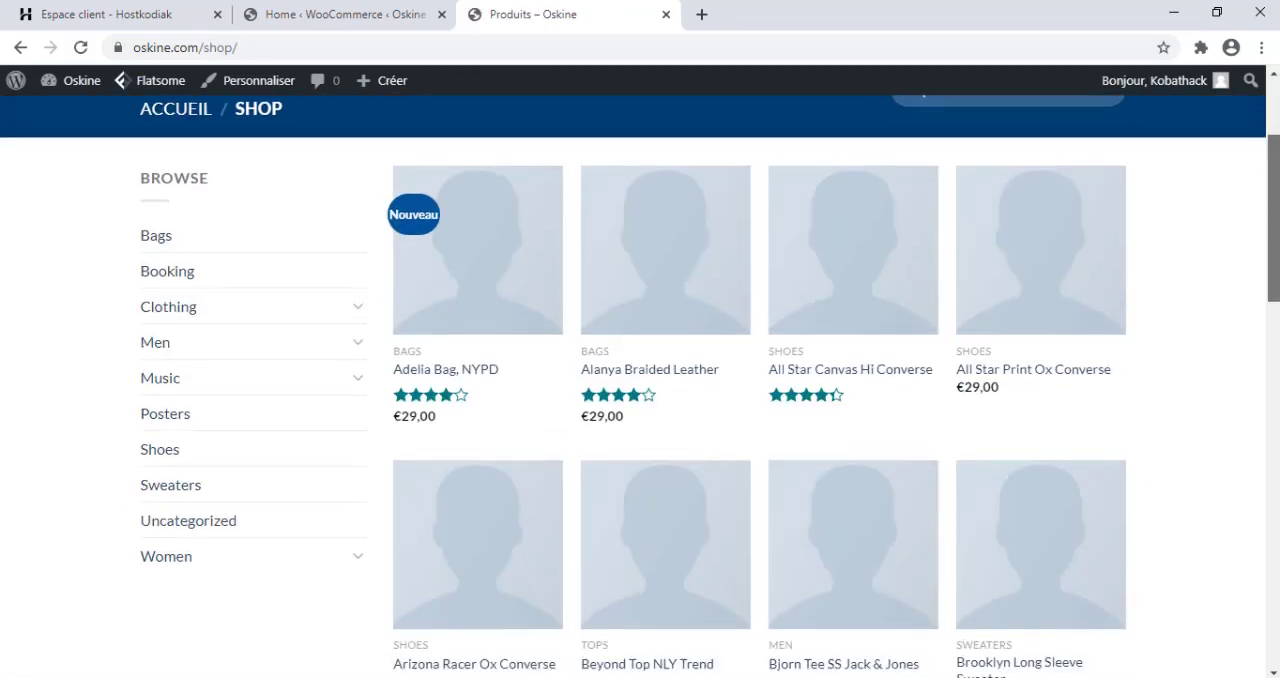
Open the Bjorn Tee SS Jack & Jones product from the shop listing and add one to the cart.
scroll(722, 362, down, 1)
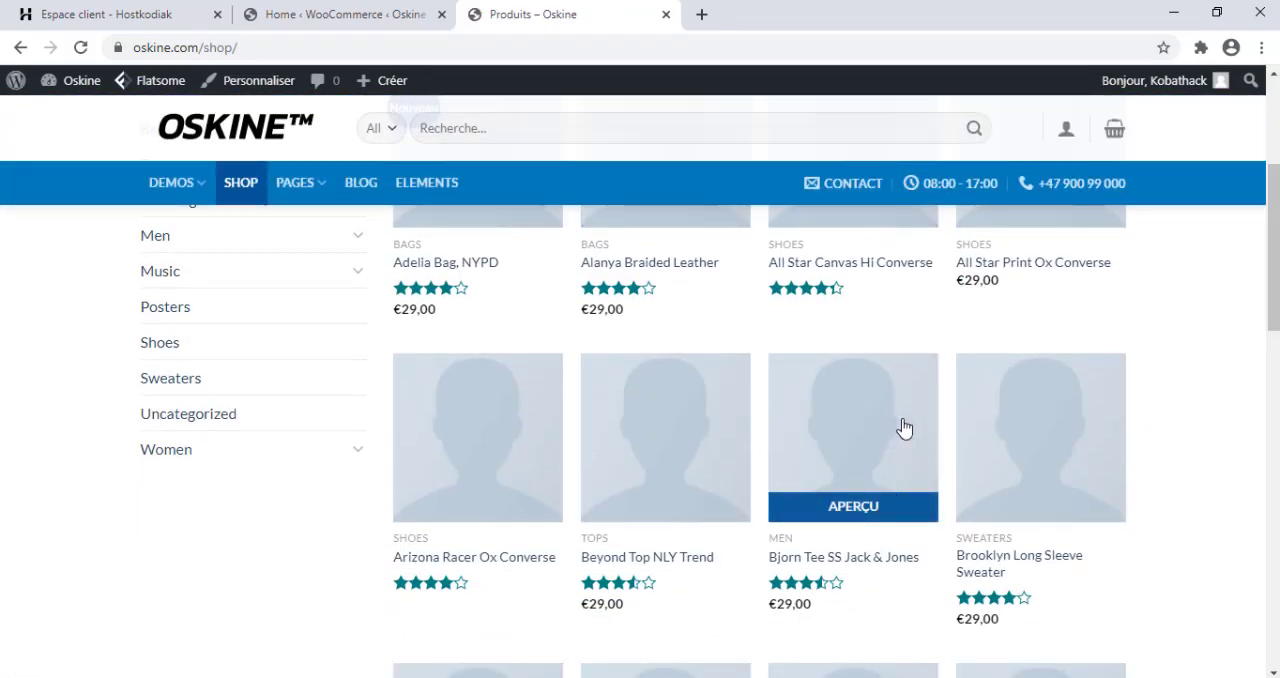
click(804, 418)
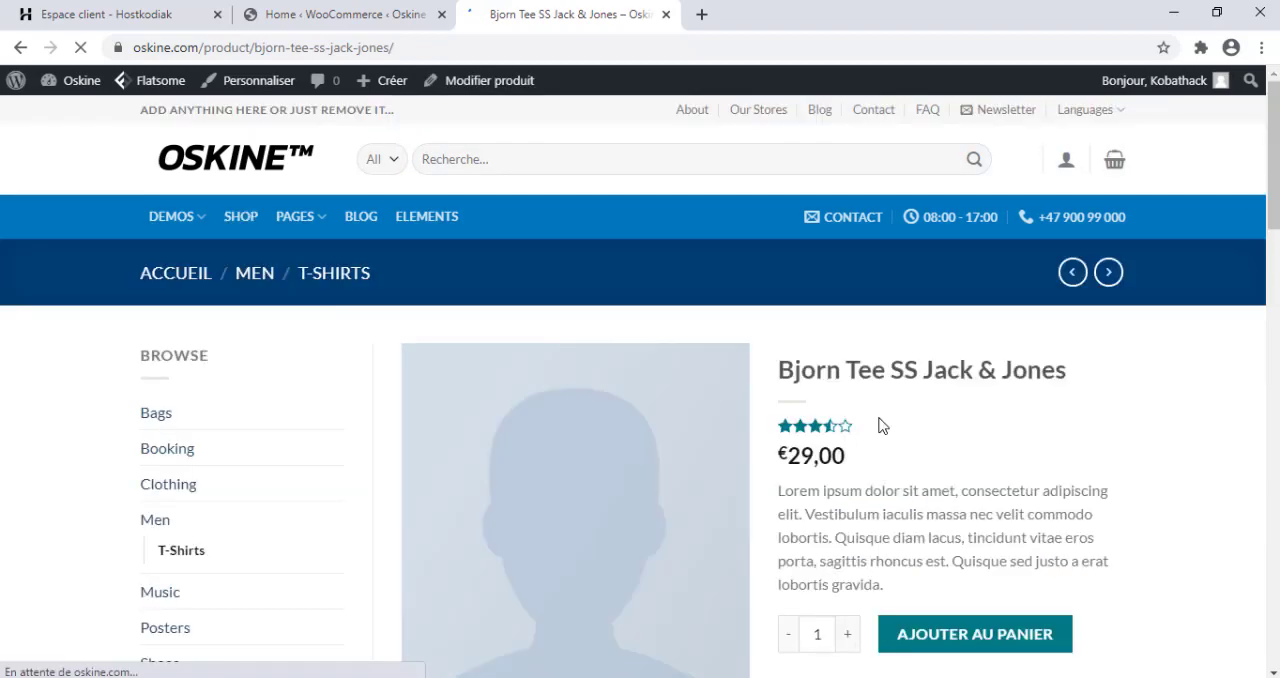
scroll(1206, 346, down, 5)
scroll(1206, 346, up, 3)
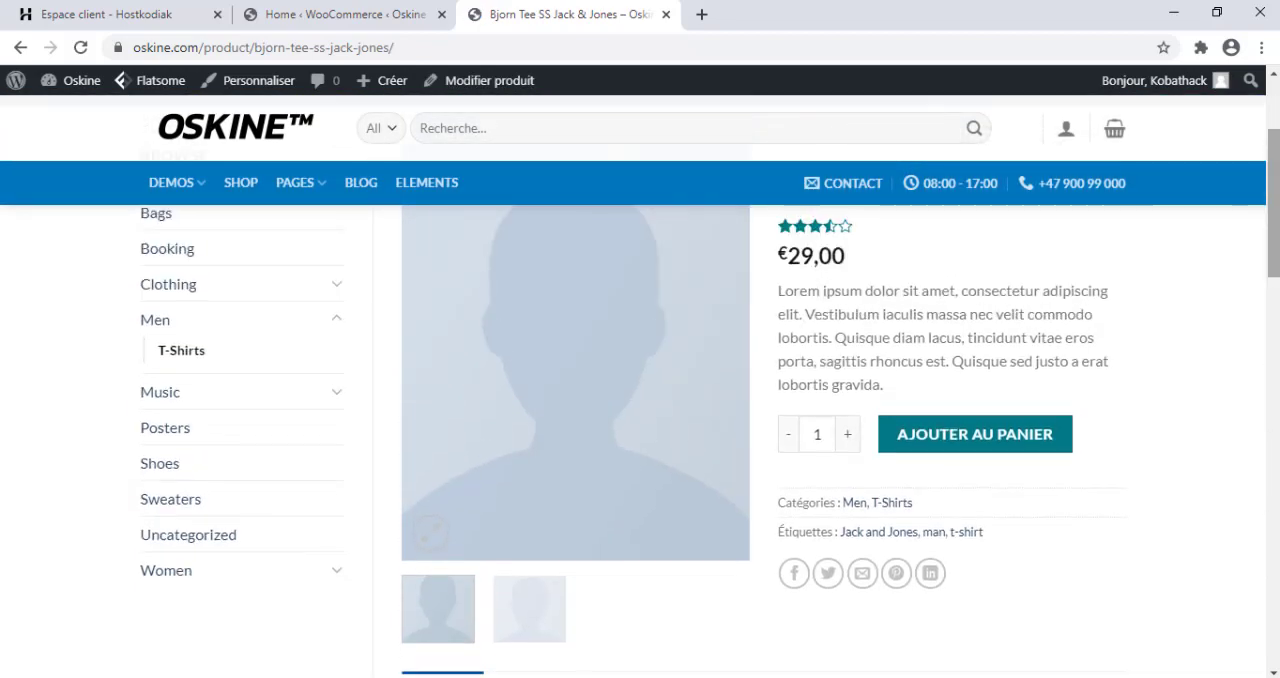
click(901, 445)
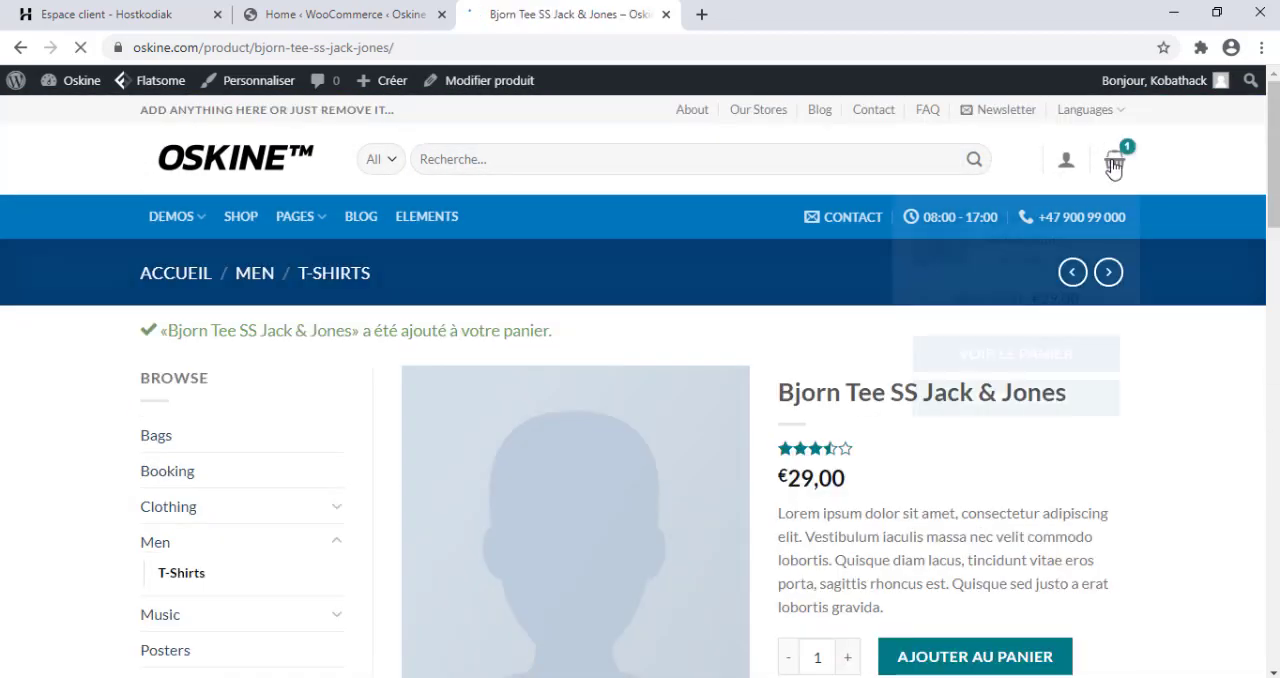
Review the cart containing the Bjorn Tee SS Jack & Jones and proceed to the checkout page.
mouse_move(1115, 158)
click(1012, 353)
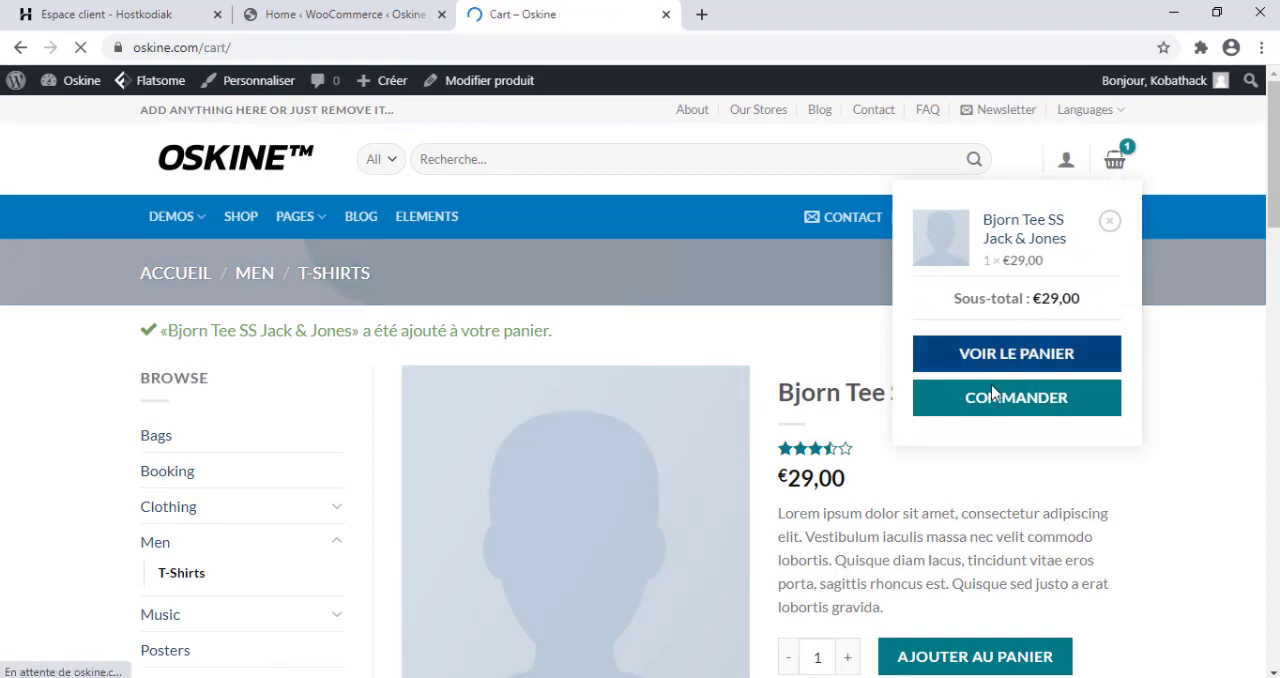
drag(1270, 312, 1268, 422)
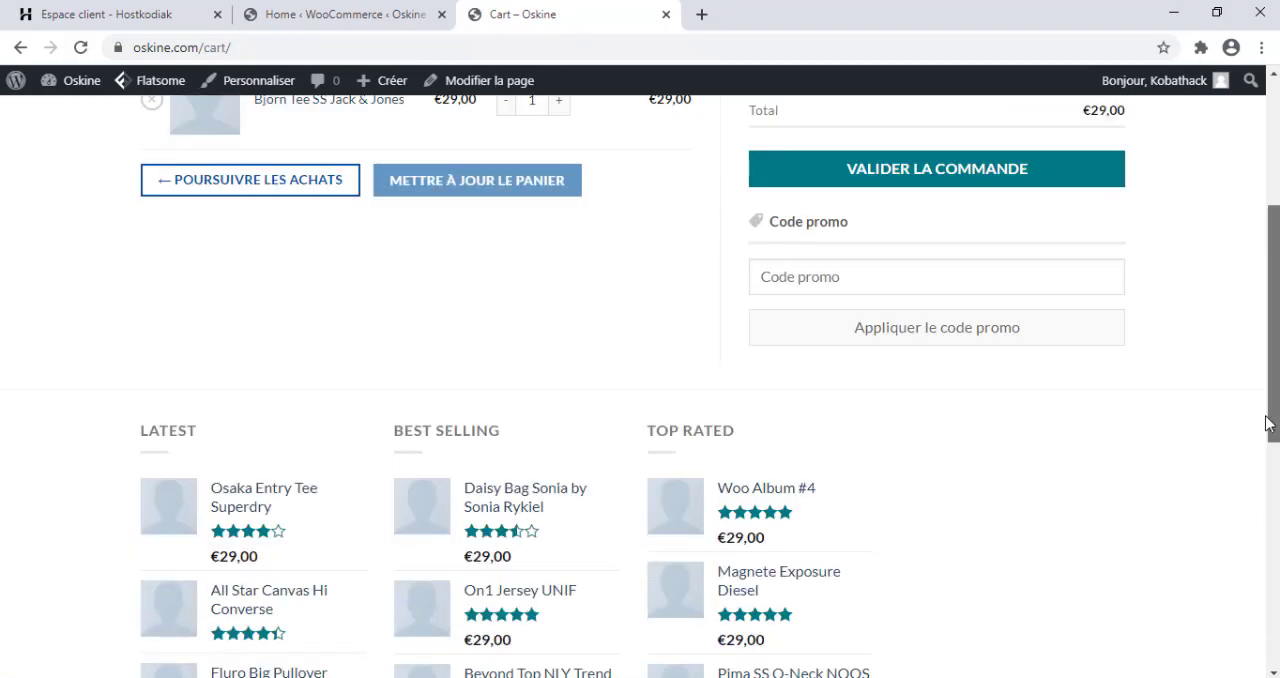
scroll(1270, 422, up, 3)
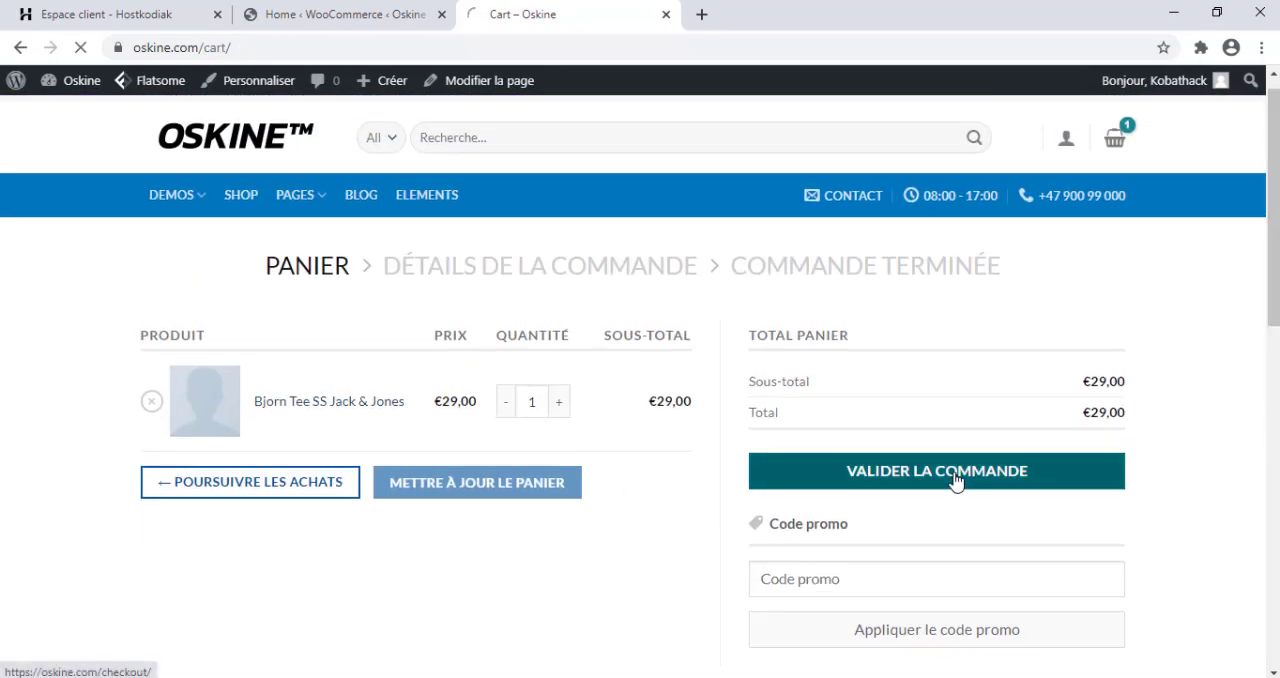
click(955, 481)
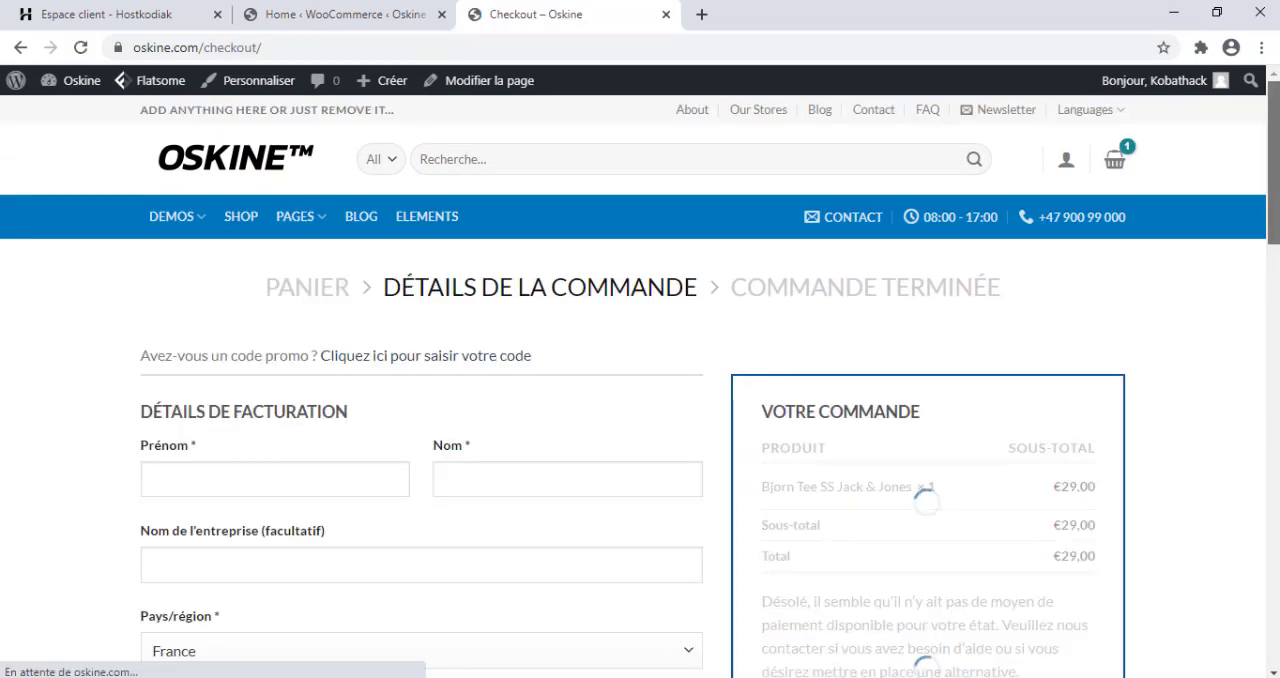
drag(1271, 230, 1268, 190)
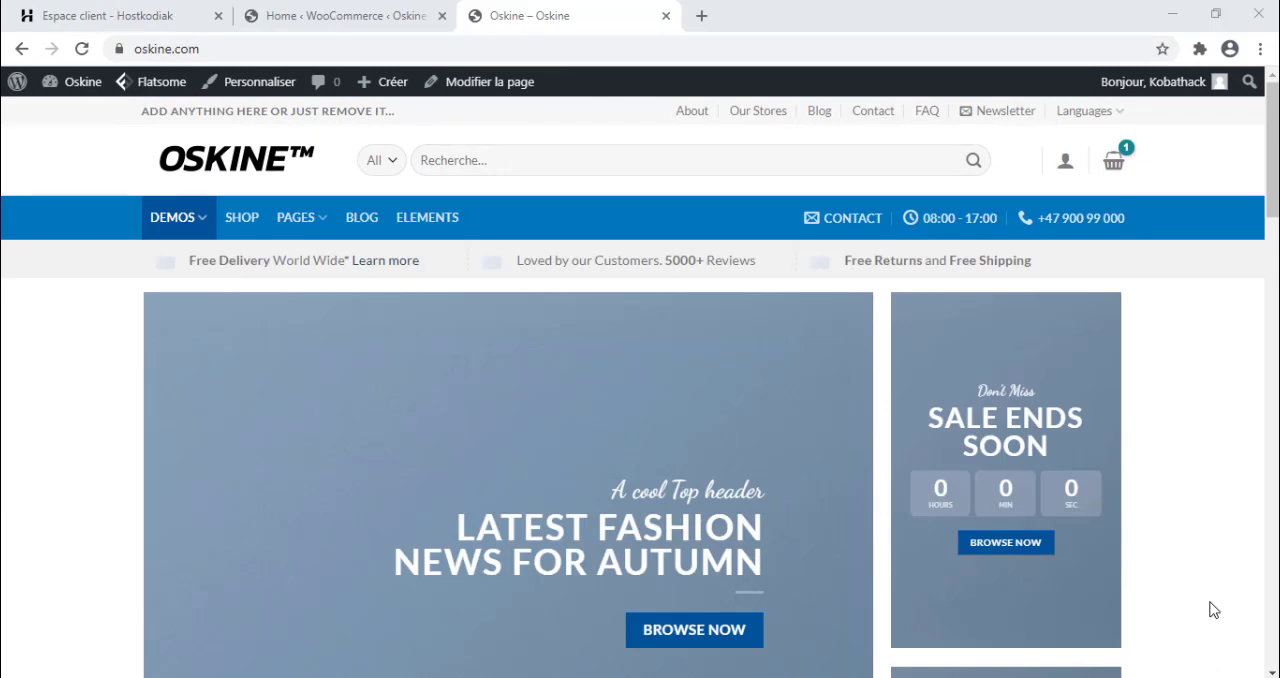
Go from the storefront to the WordPress dashboard and examine the list of all WooCommerce products.
mouse_move(98, 98)
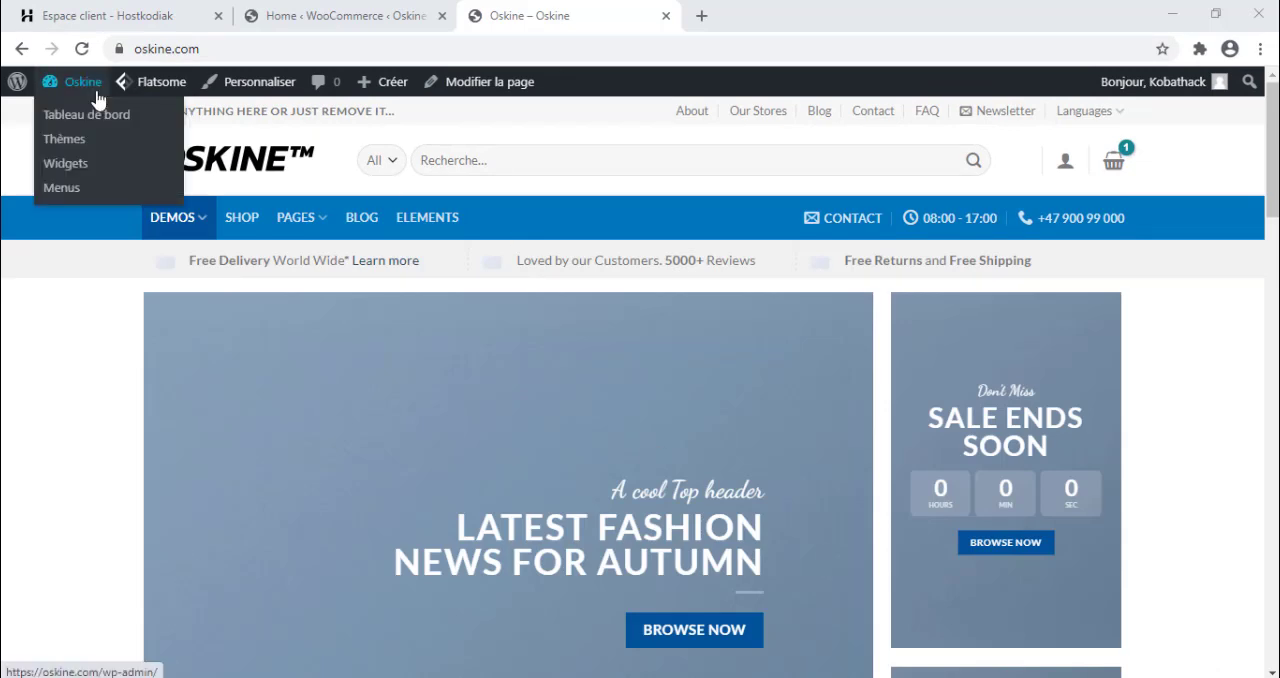
click(80, 120)
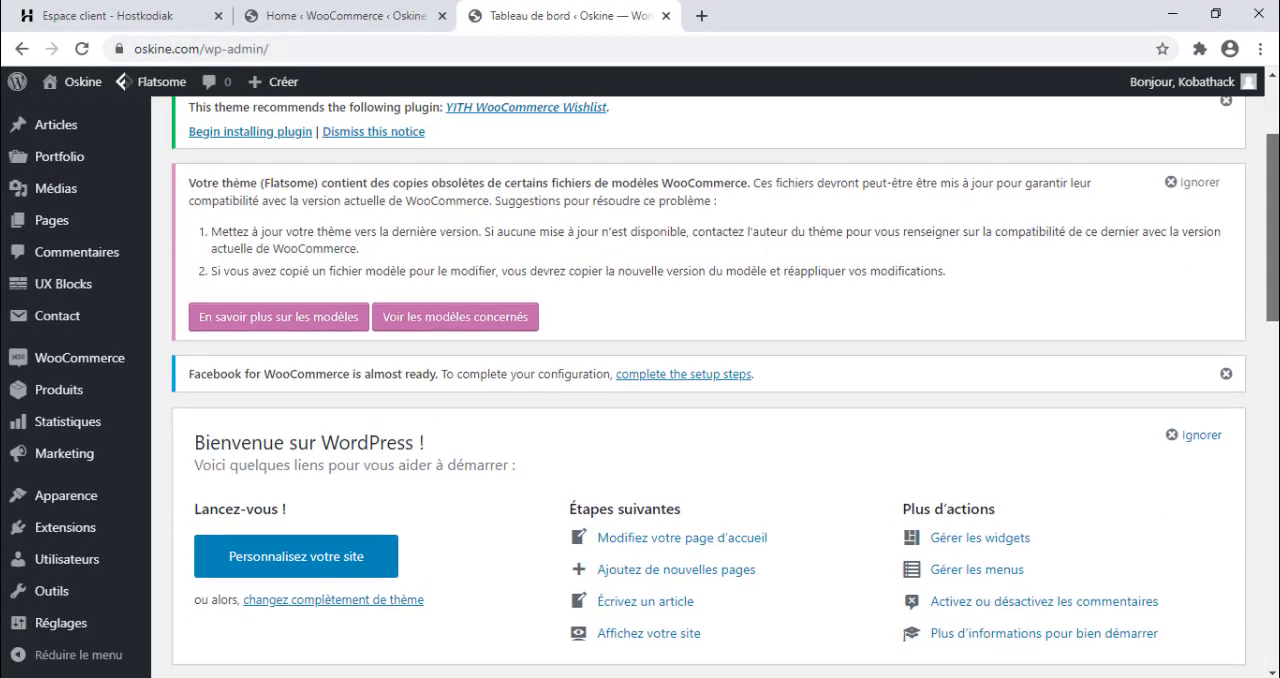
scroll(280, 368, down, 3)
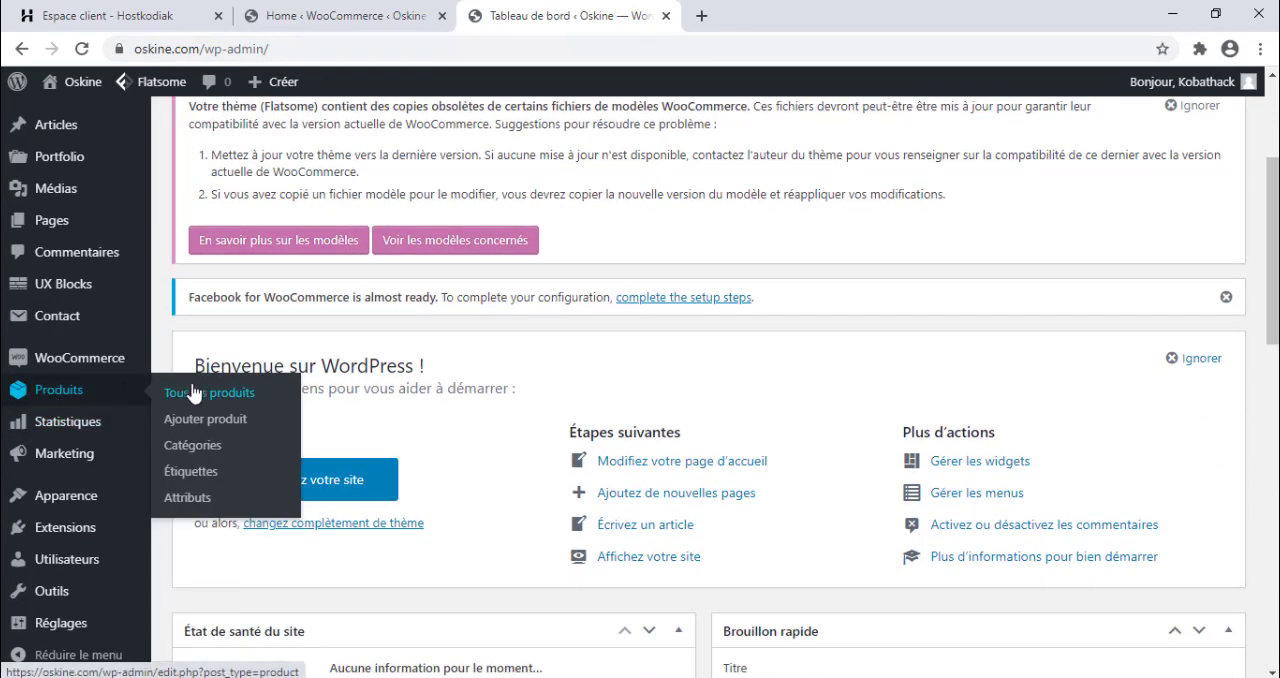
click(196, 393)
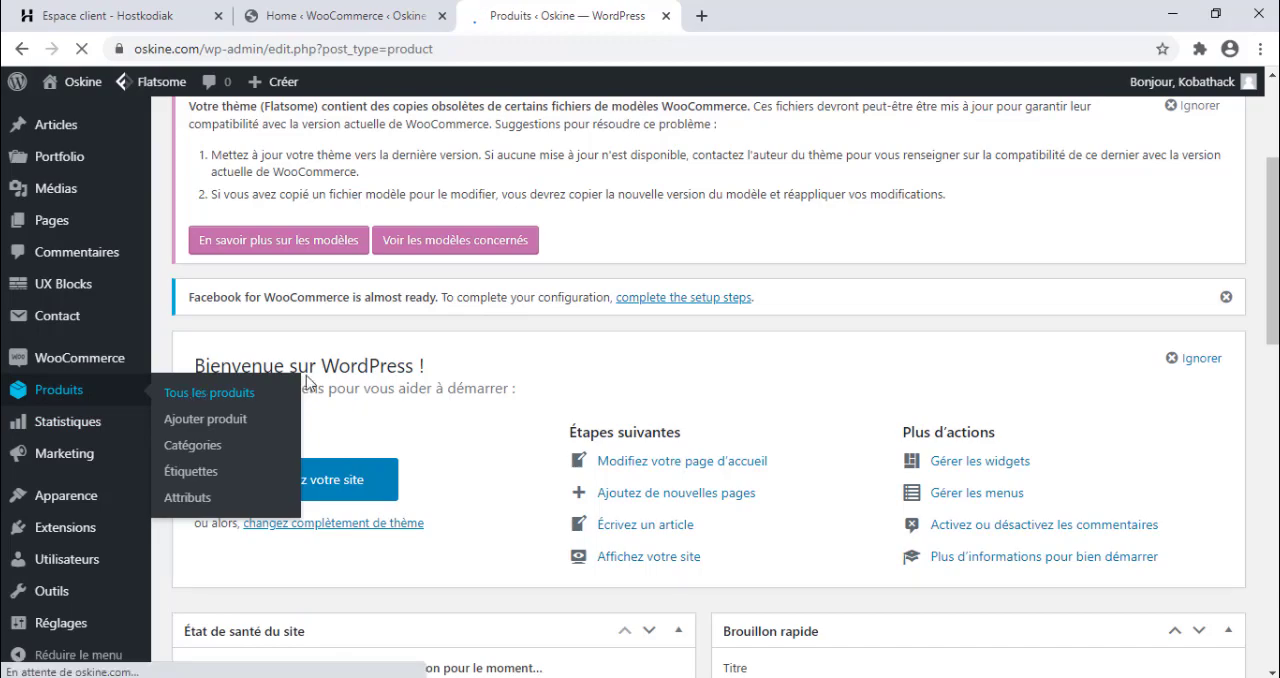
scroll(675, 328, down, 10)
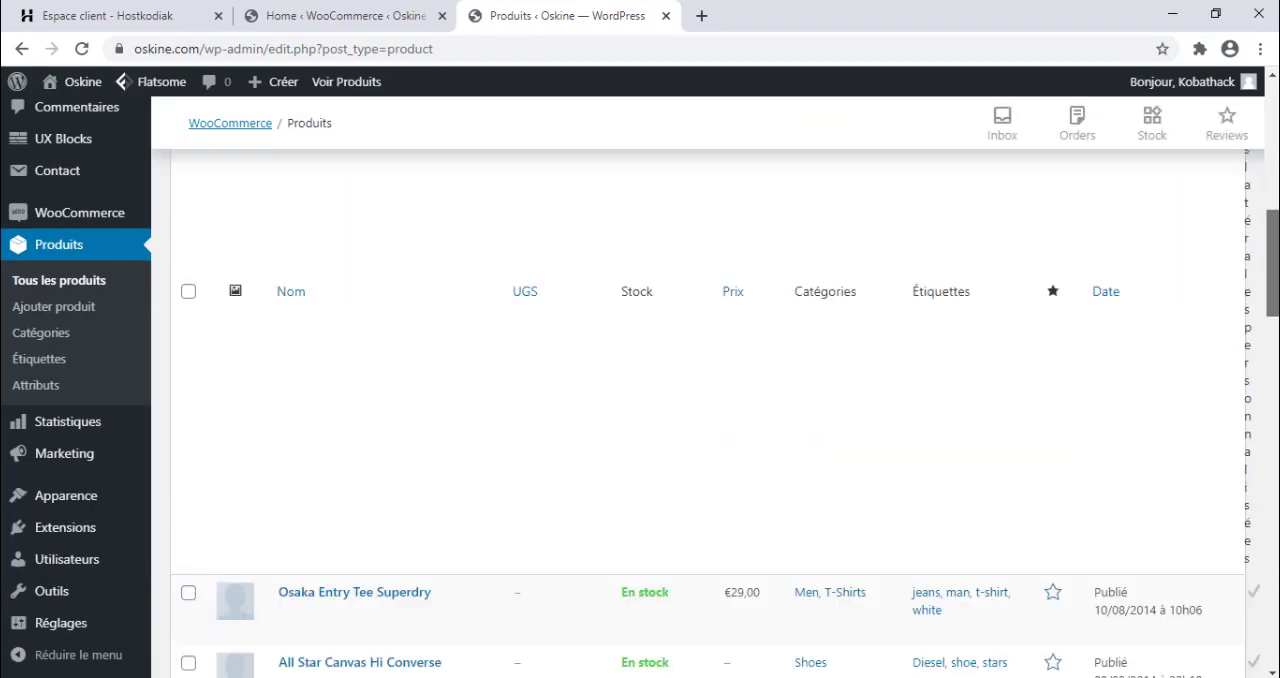
scroll(710, 413, down, 10)
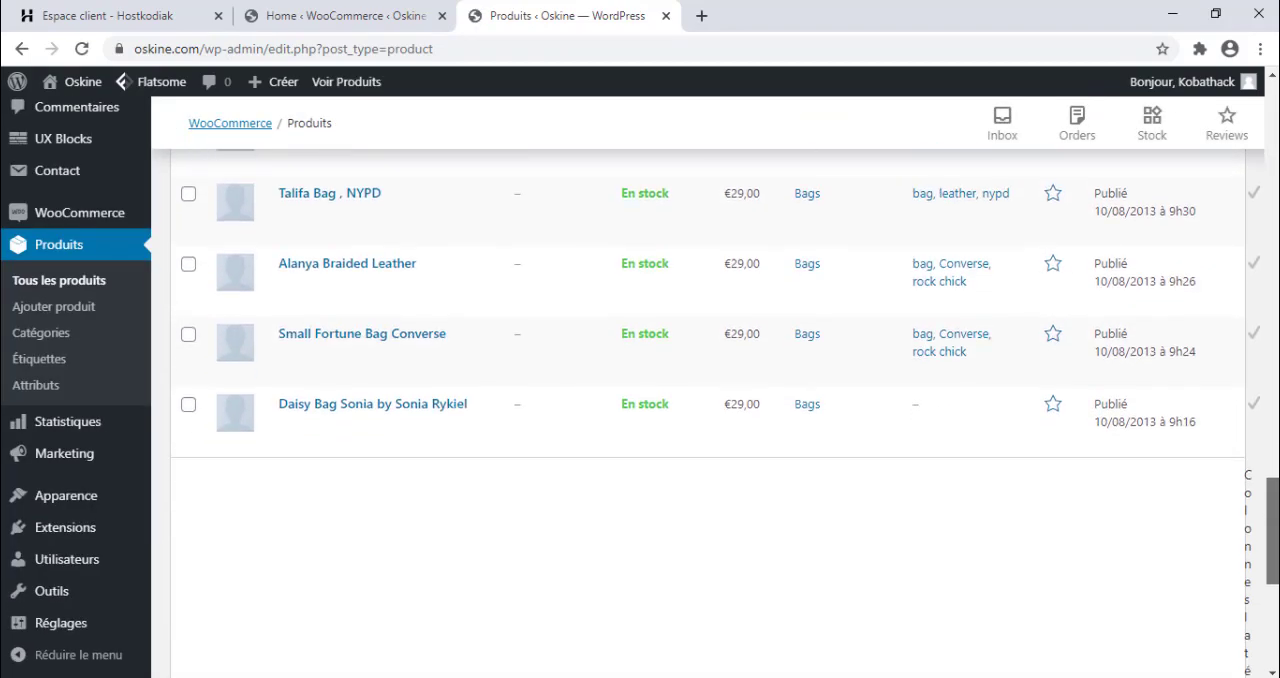
scroll(710, 413, up, 8)
scroll(88, 541, up, 7)
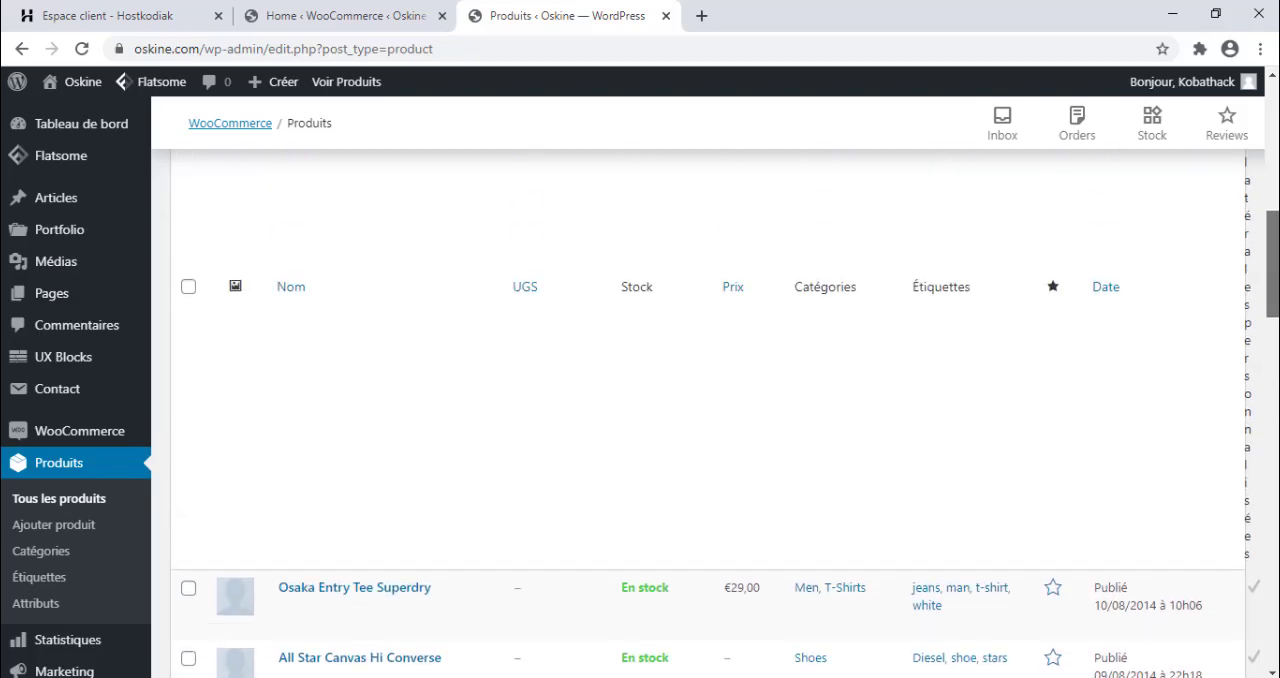
Start a new WooCommerce product and go to its empty description editor.
click(65, 528)
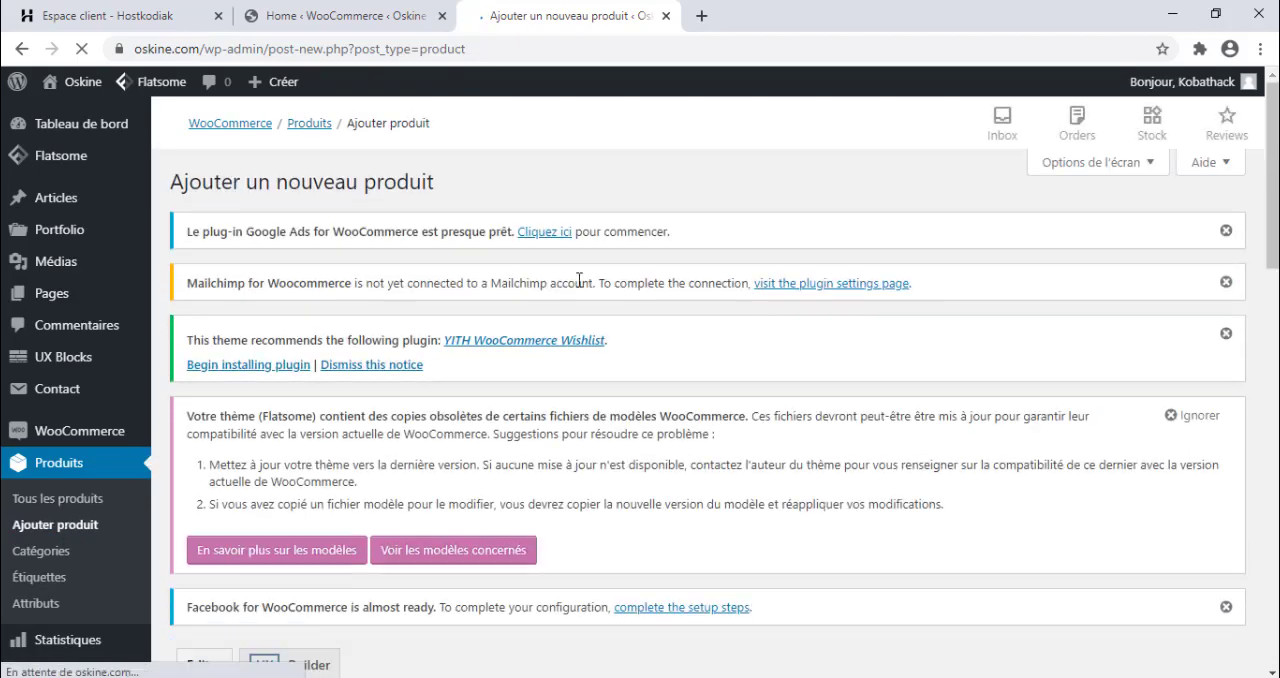
scroll(580, 281, down, 5)
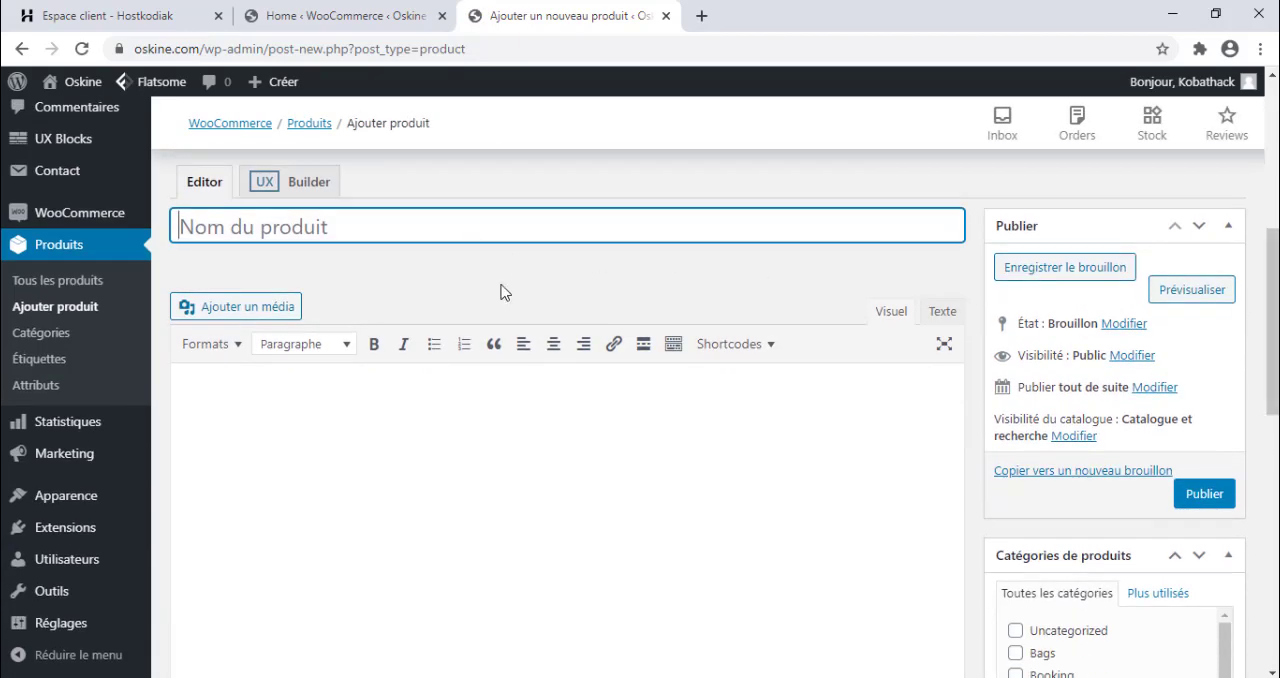
click(480, 438)
Examine the new product form's categories, product data, tags, image, gallery and short description sections.
scroll(480, 438, down, 3)
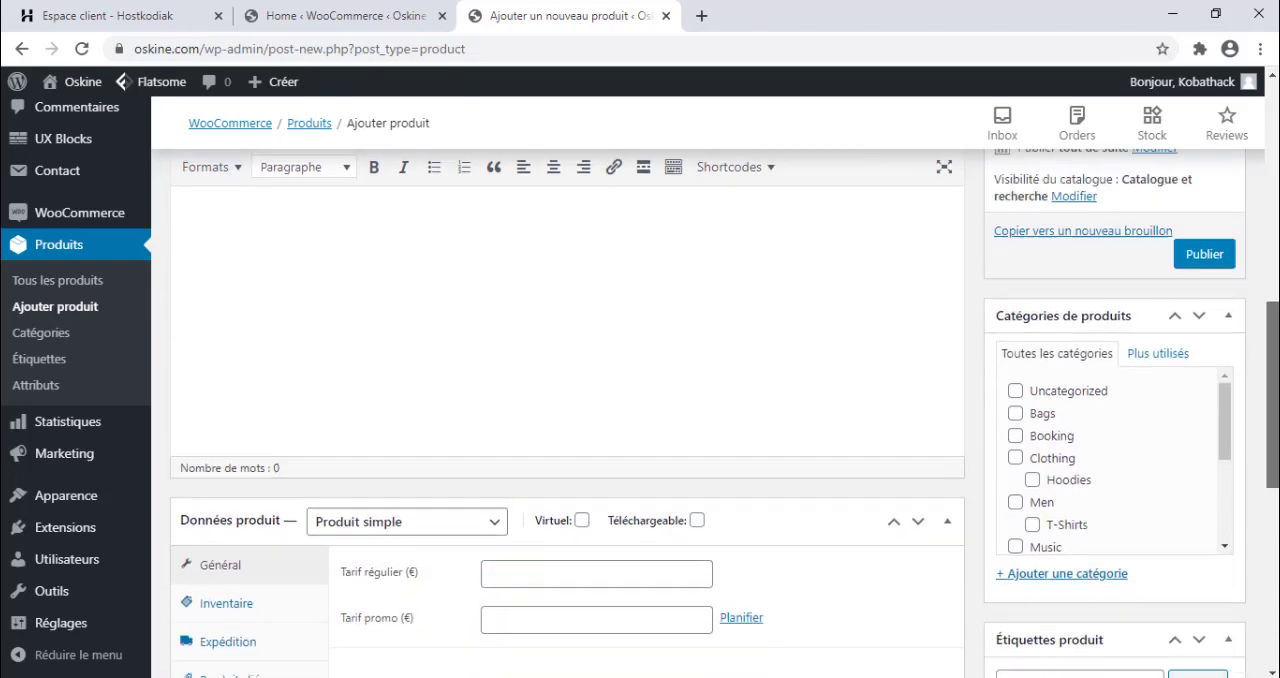
scroll(1068, 275, down, 1)
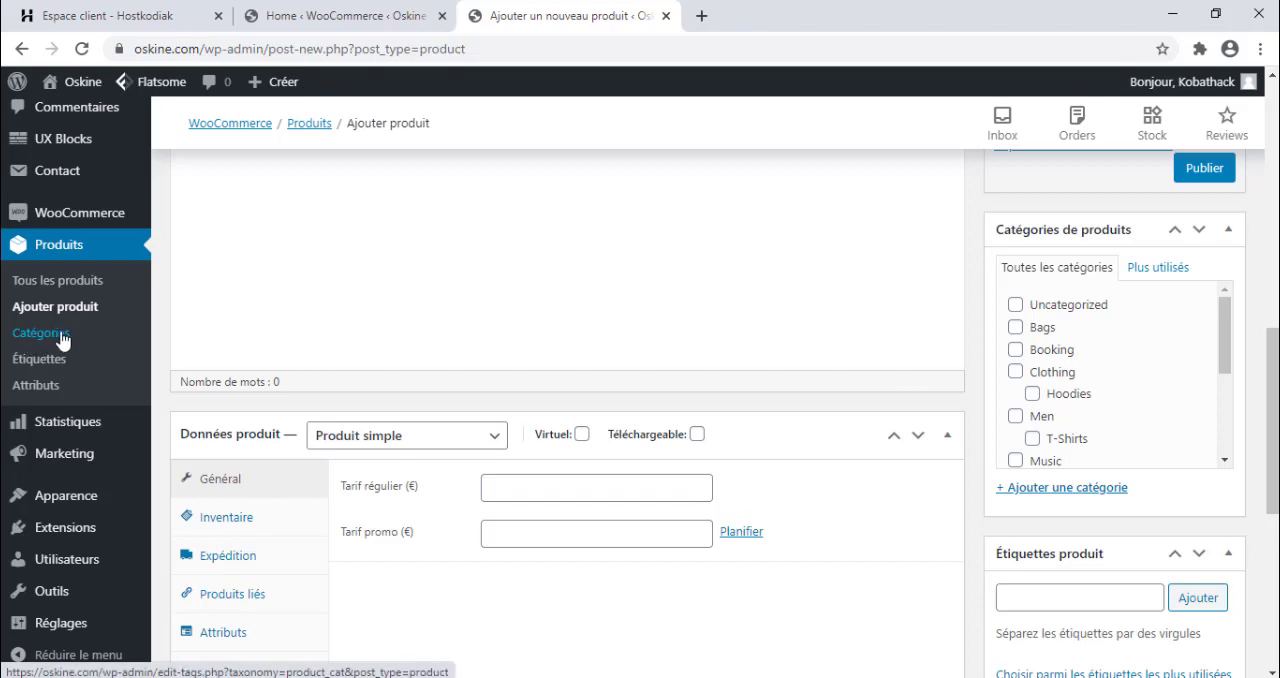
scroll(1272, 420, down, 1)
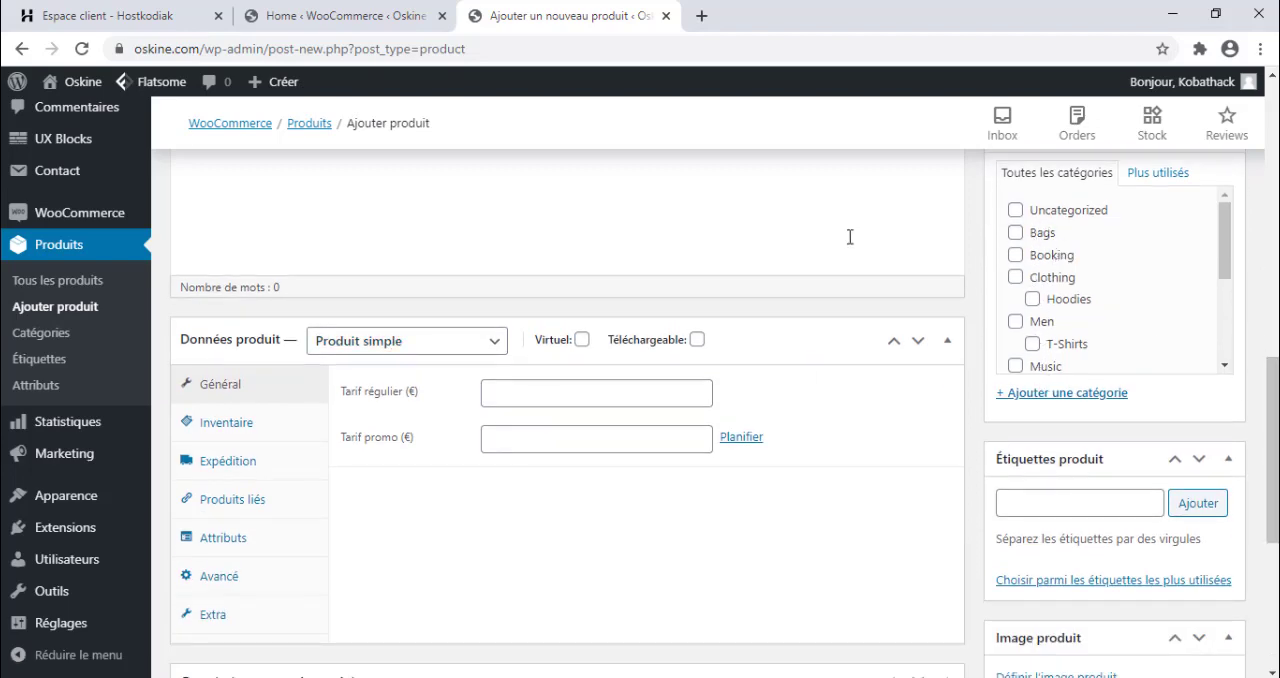
scroll(1076, 388, up, 5)
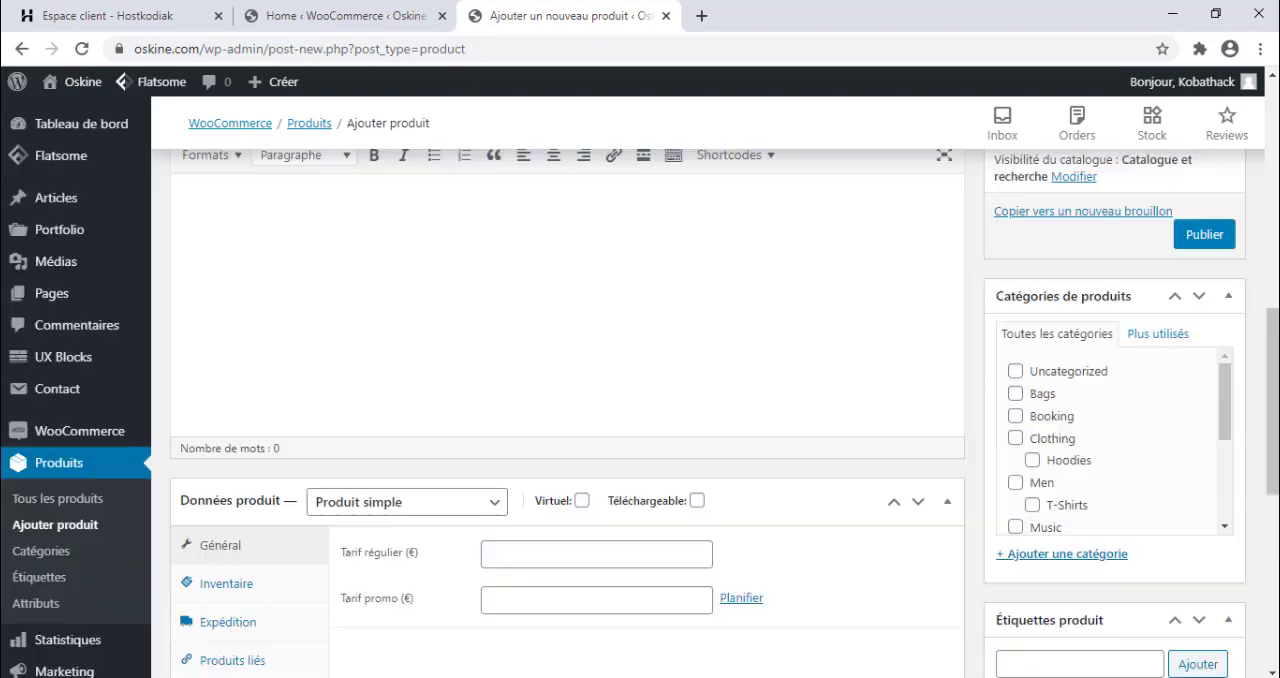
drag(1273, 352, 1273, 524)
scroll(1080, 435, down, 1)
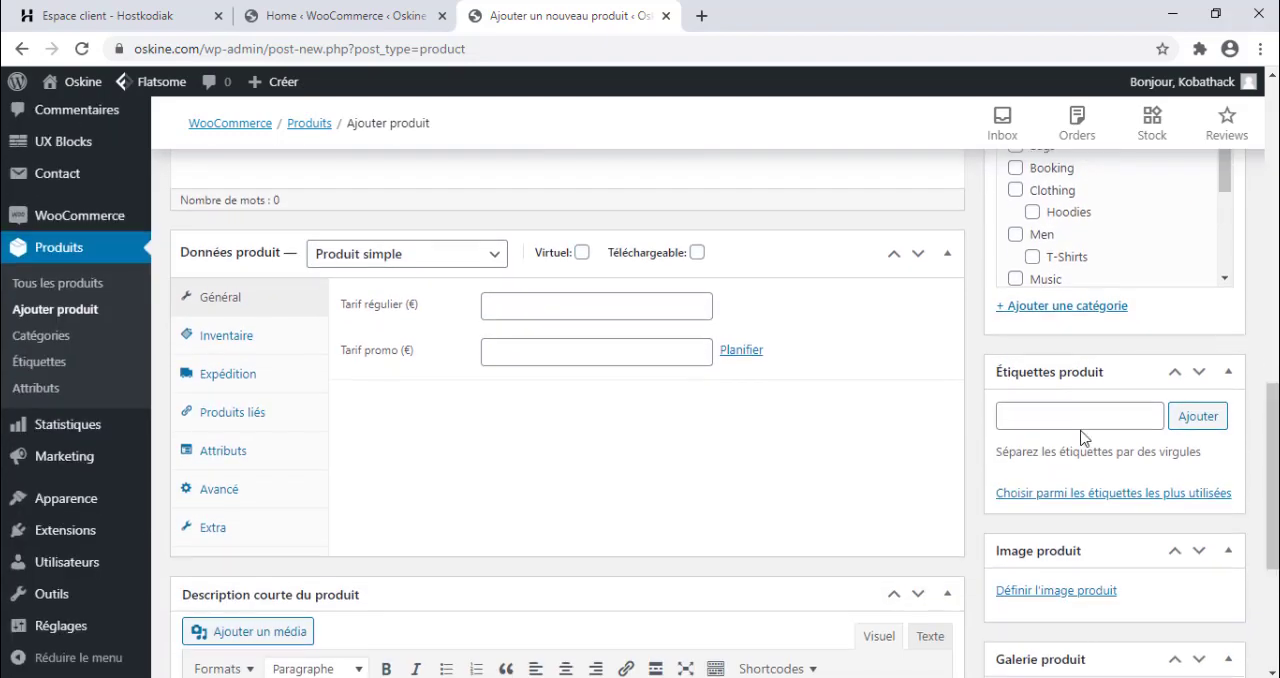
scroll(1040, 425, down, 3)
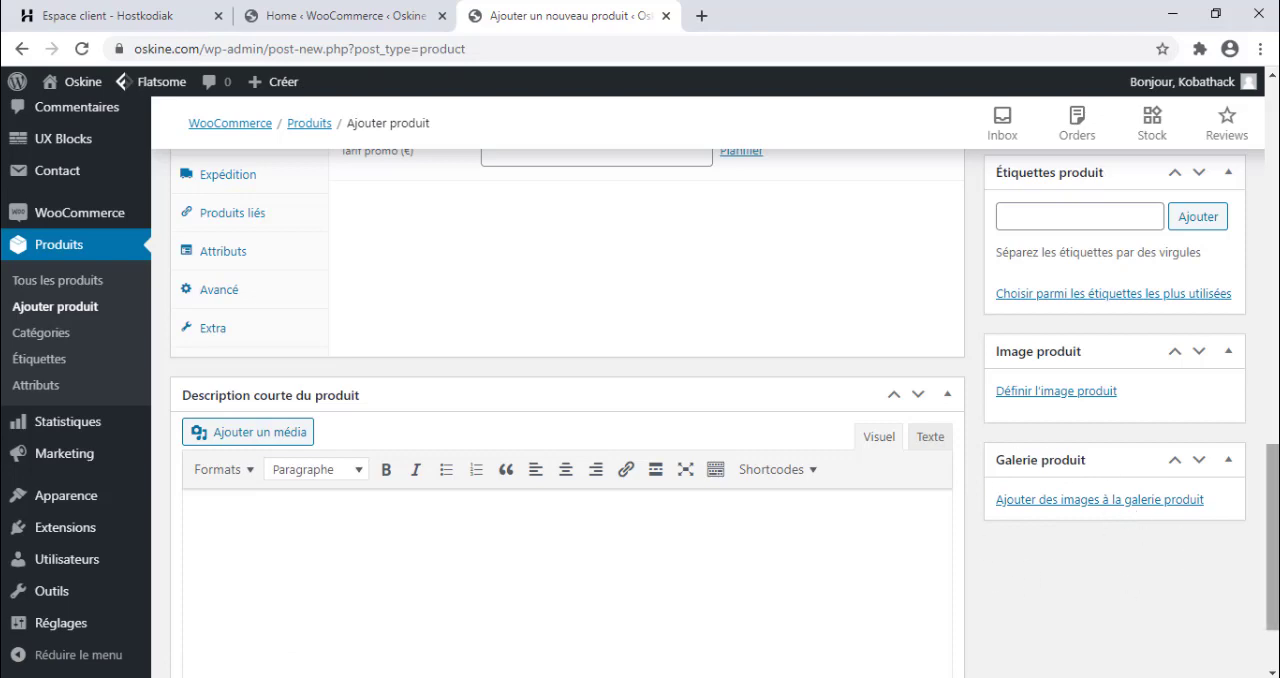
scroll(1272, 540, down, 2)
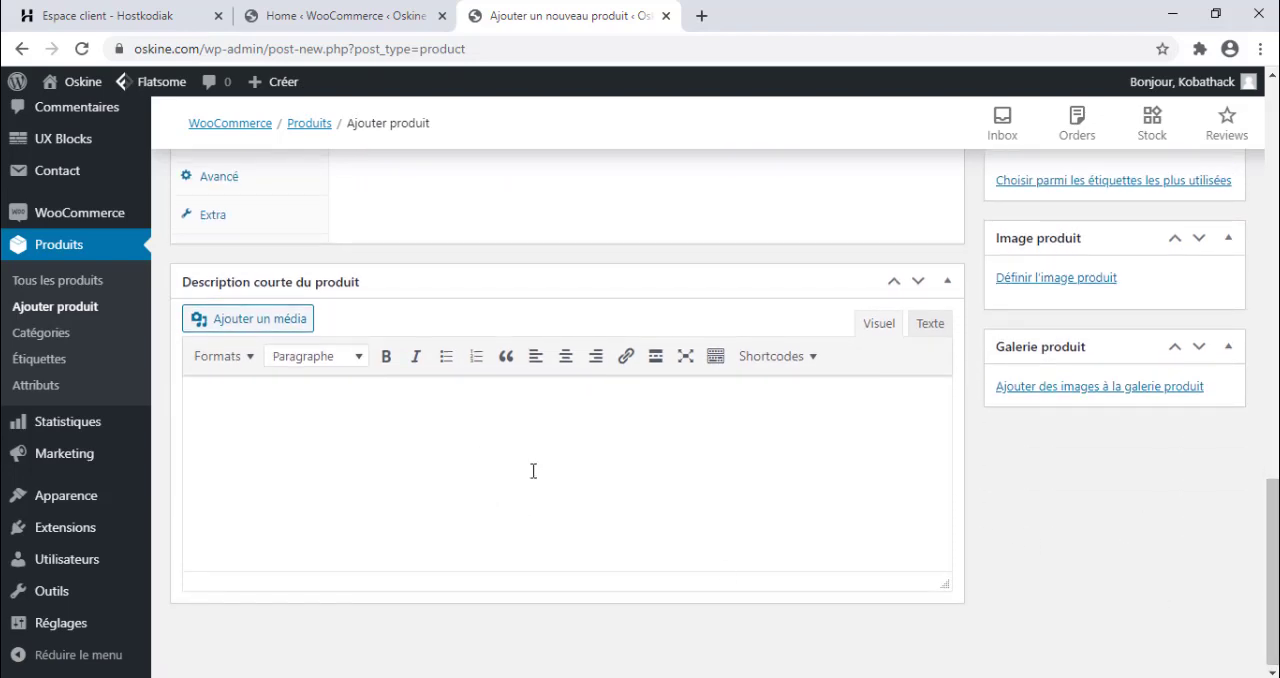
scroll(1272, 540, up, 3)
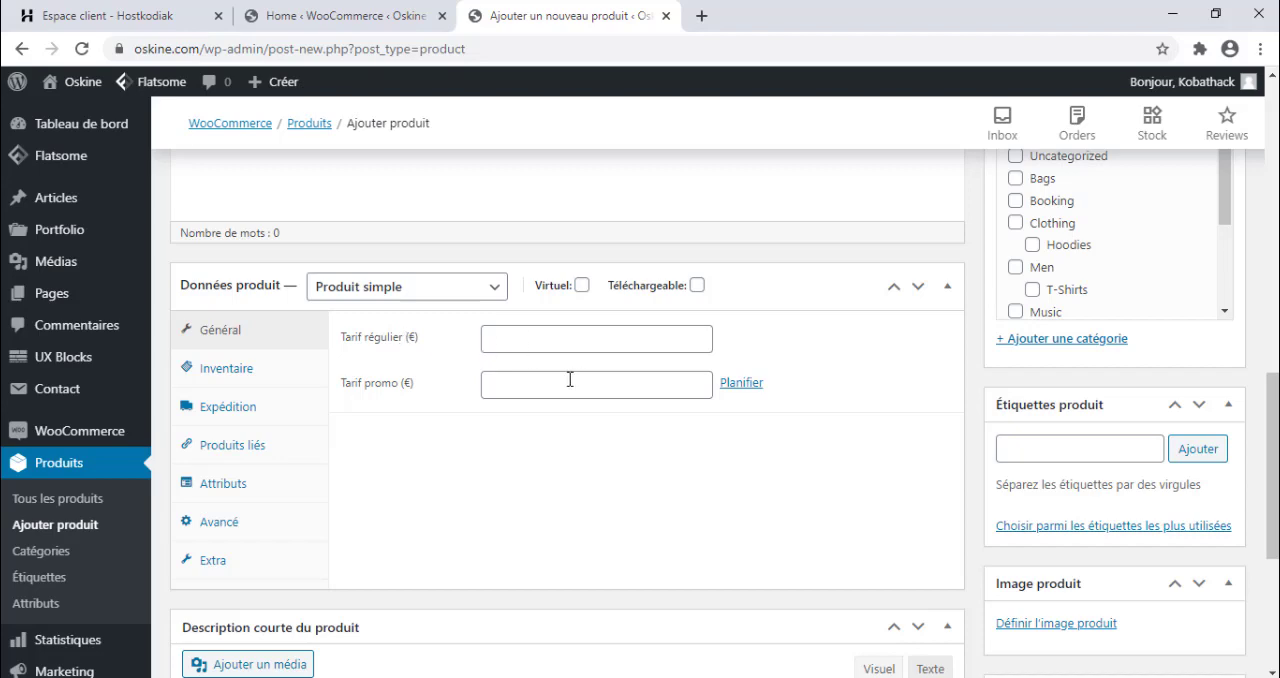
Show the promo date fields and review the product's inventory, shipping, linked products and attributes settings.
click(741, 390)
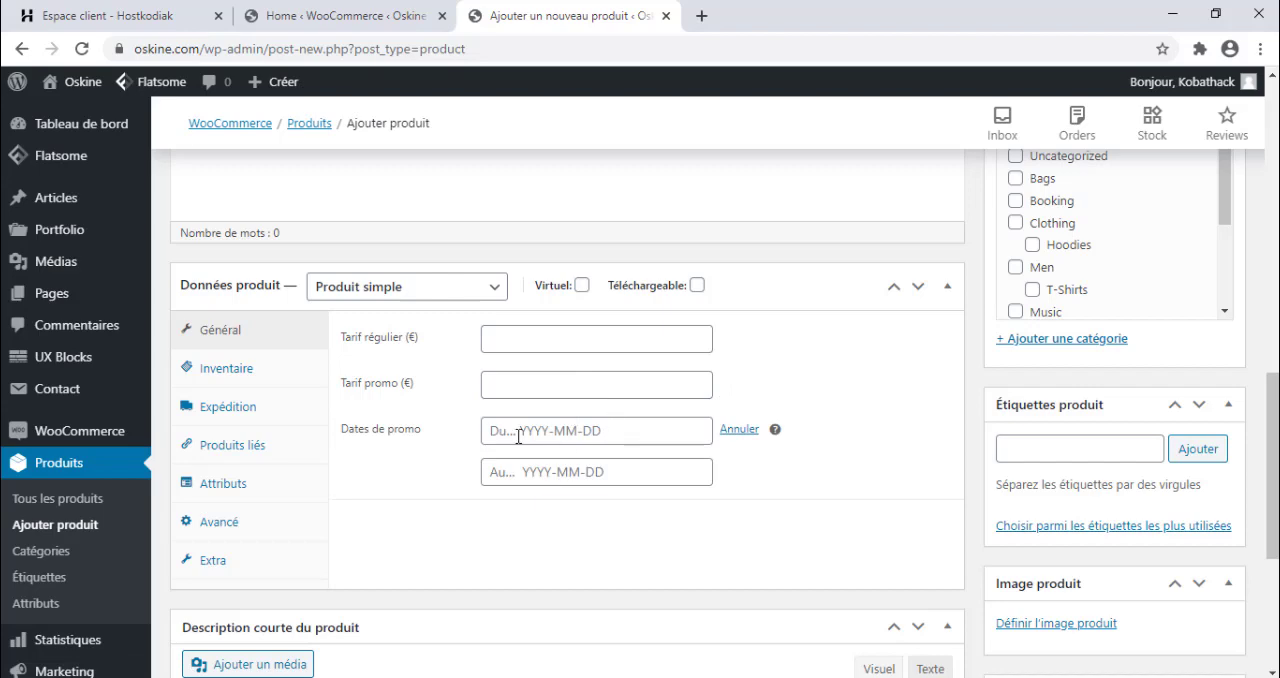
click(250, 378)
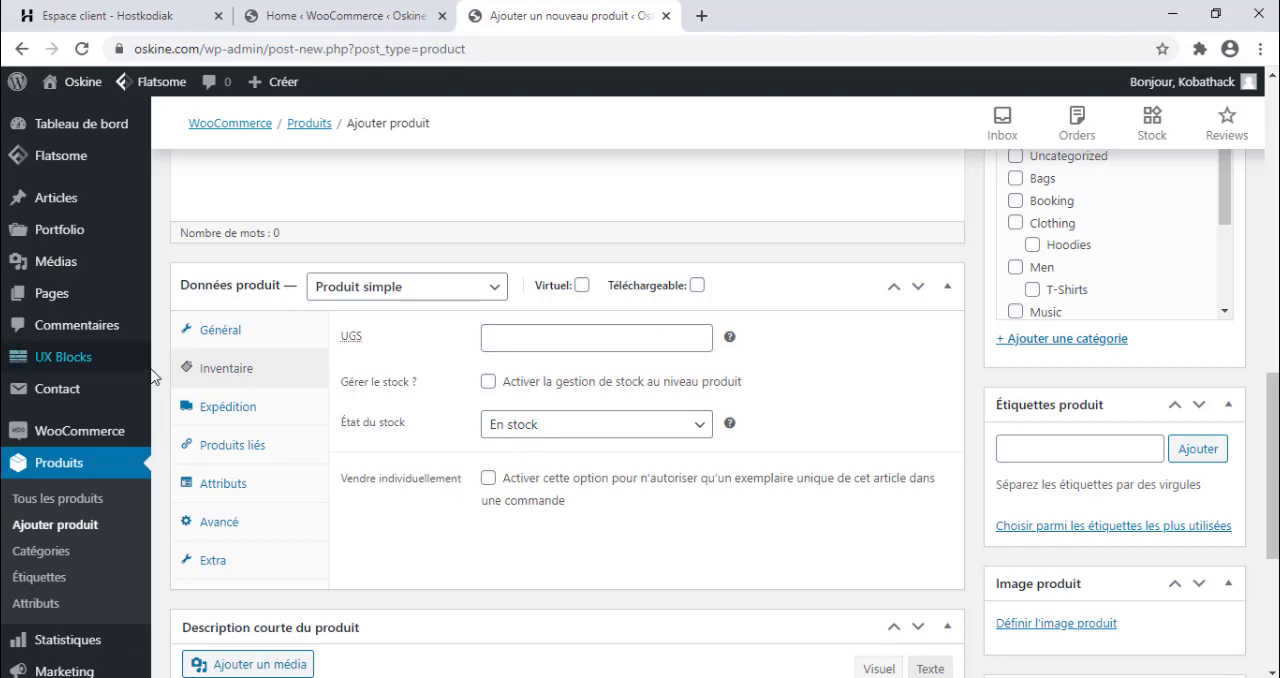
click(316, 417)
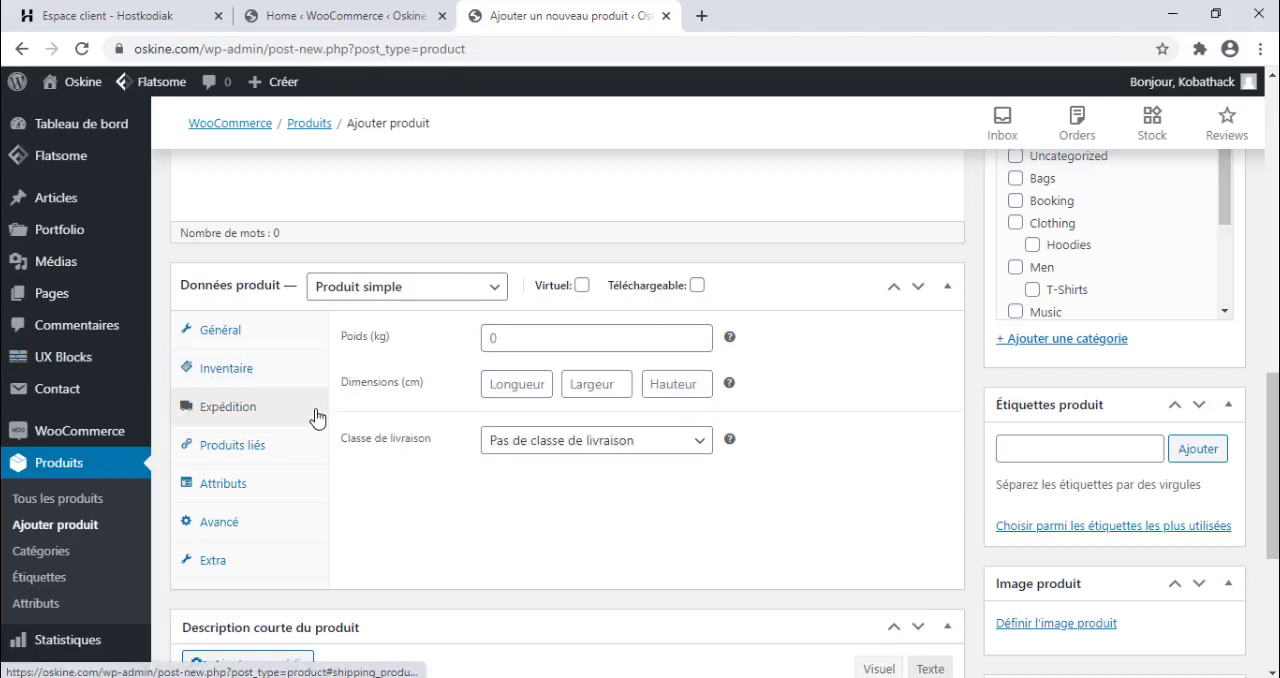
click(227, 465)
click(232, 485)
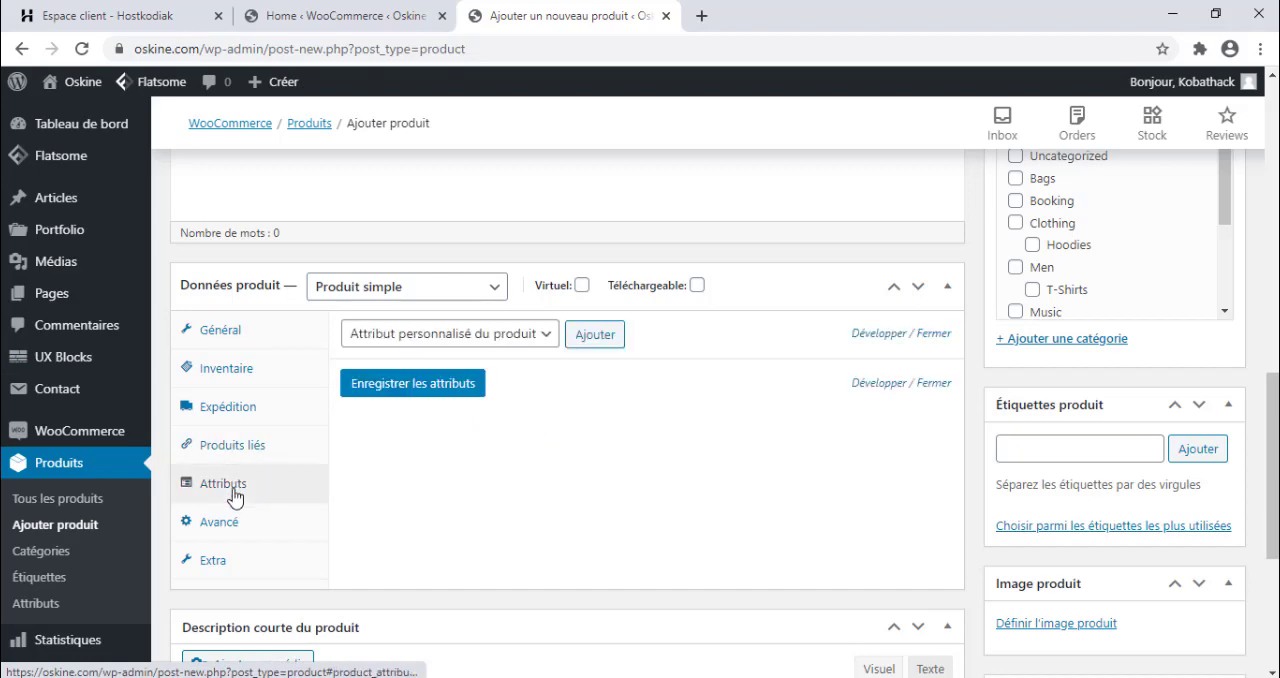
Check the available attribute choices and set the product type to Produit variable.
click(540, 340)
click(506, 356)
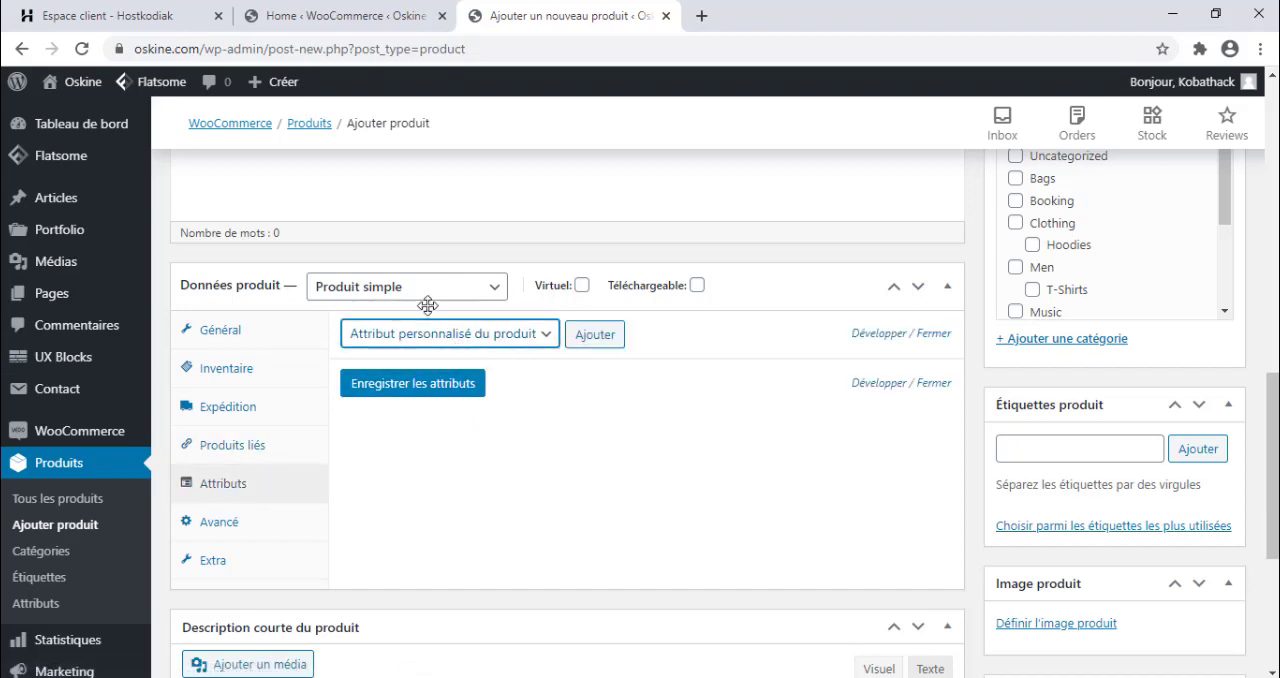
click(385, 290)
click(386, 386)
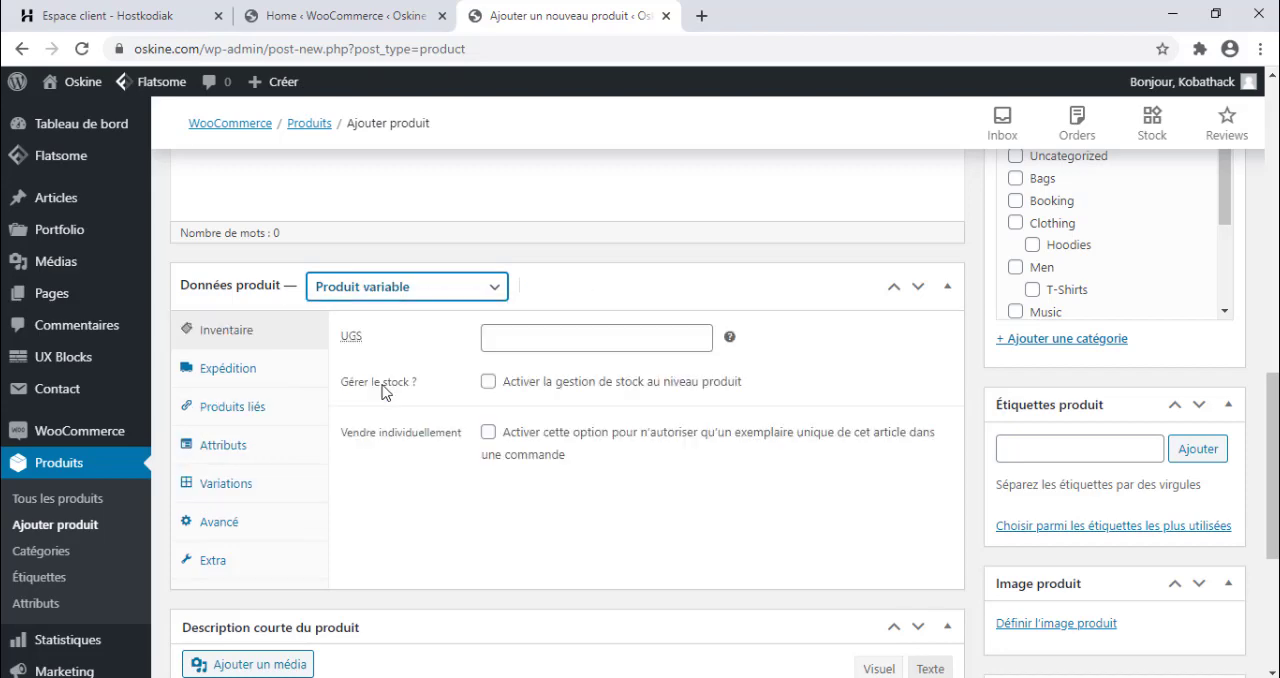
Add a custom product attribute (Attribut personnalisé du produit) to the variable product.
click(220, 490)
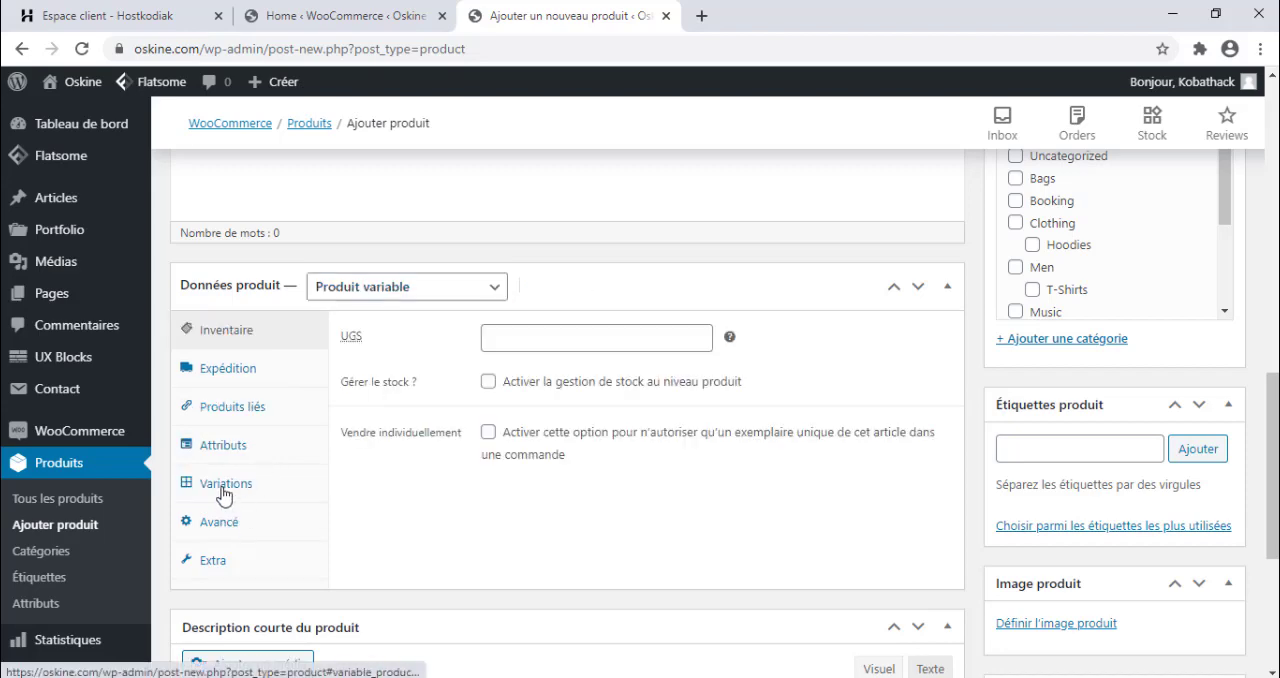
click(238, 450)
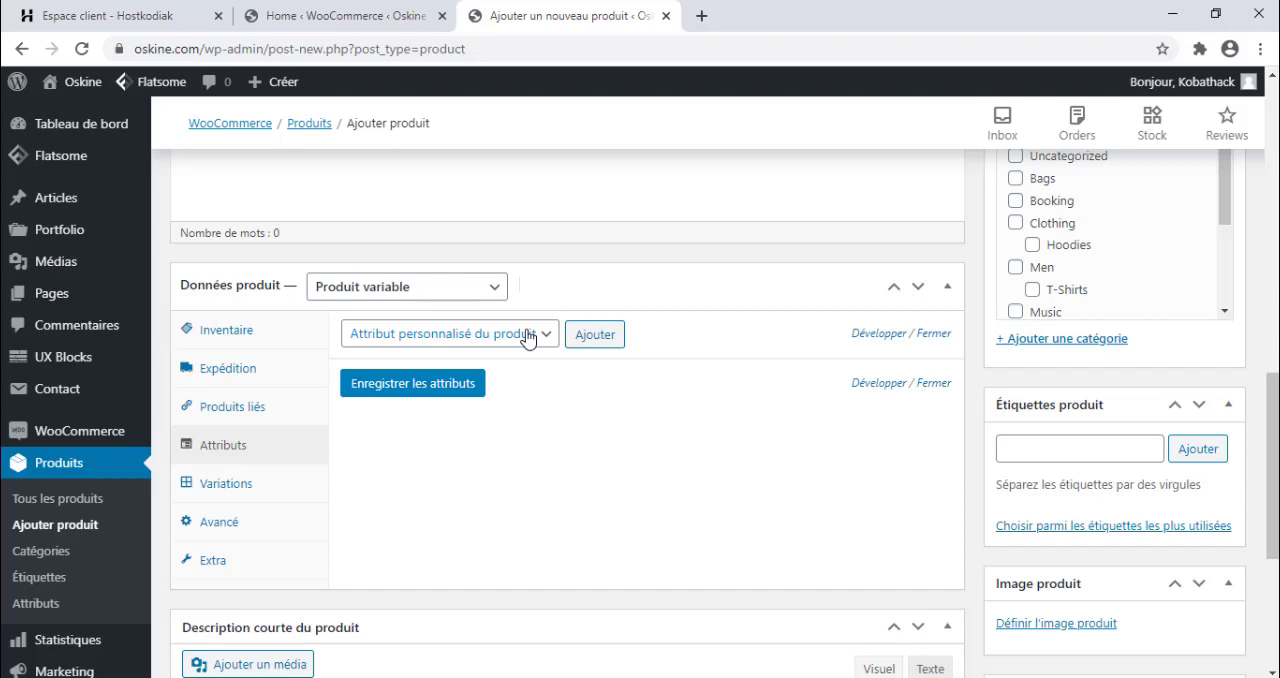
click(583, 334)
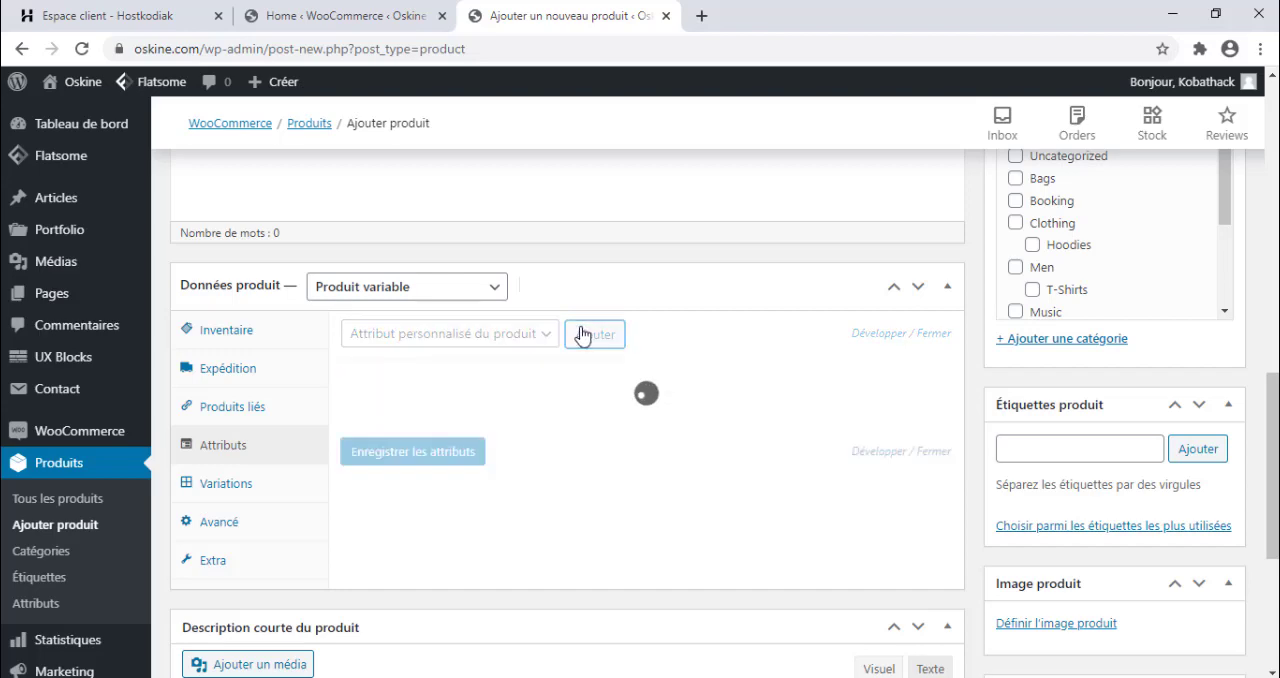
Name the custom attribute Couleur with values rouge|Bleu, enable its use for variations and save the attributes.
click(421, 480)
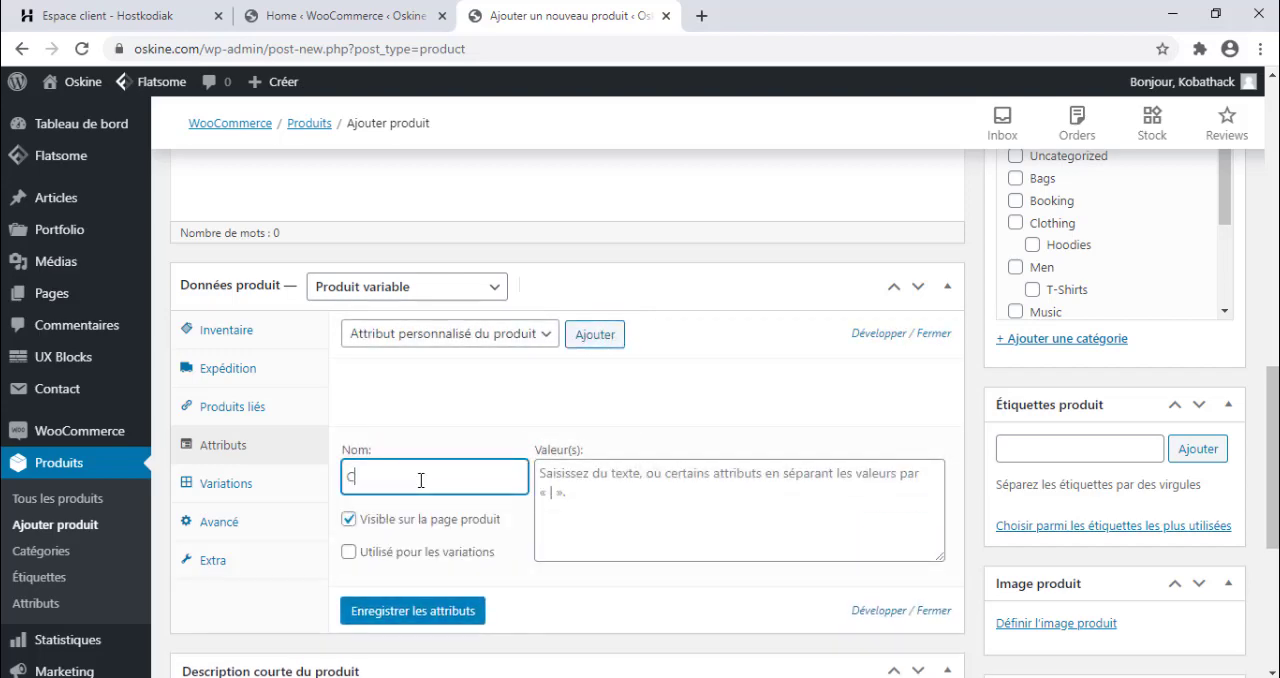
text(Couleur)
key(Tab)
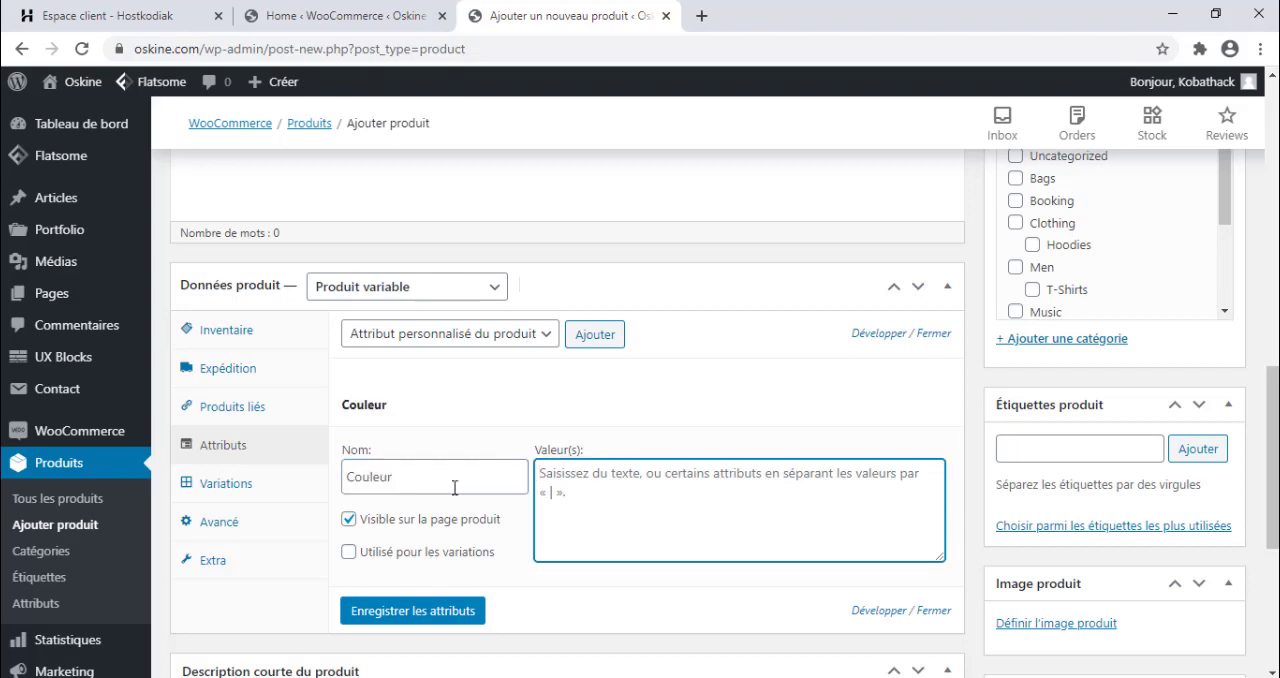
text(rog)
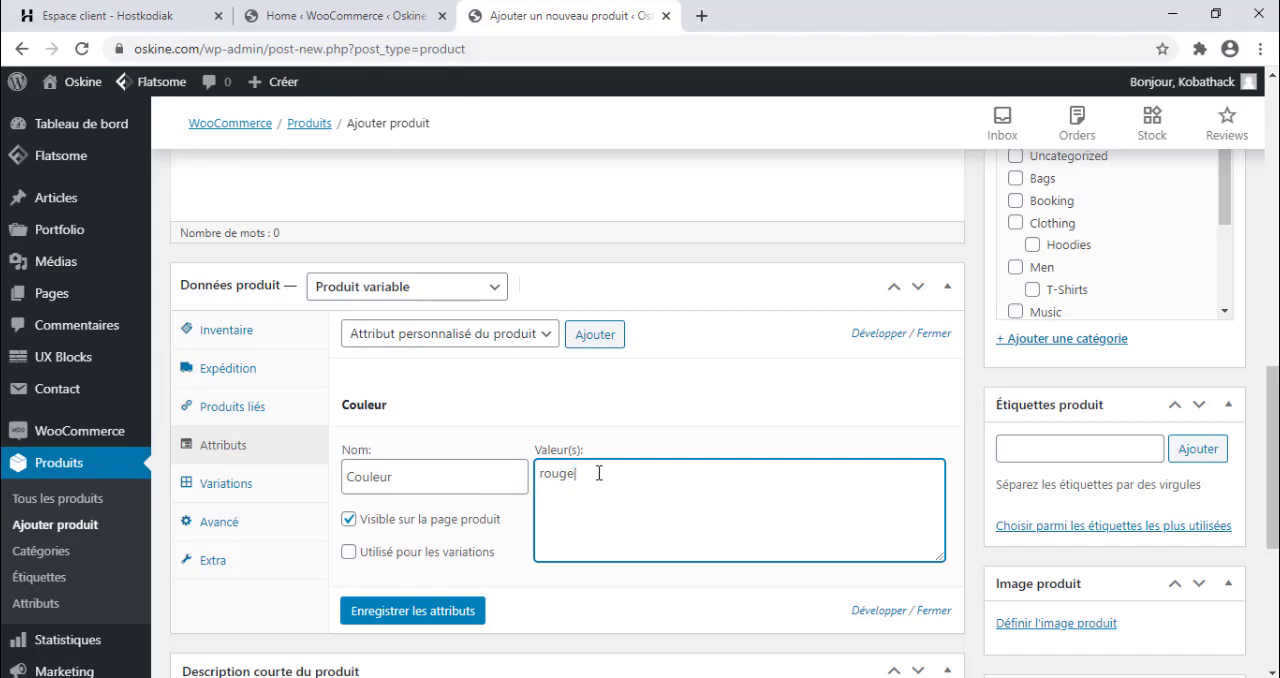
click(358, 555)
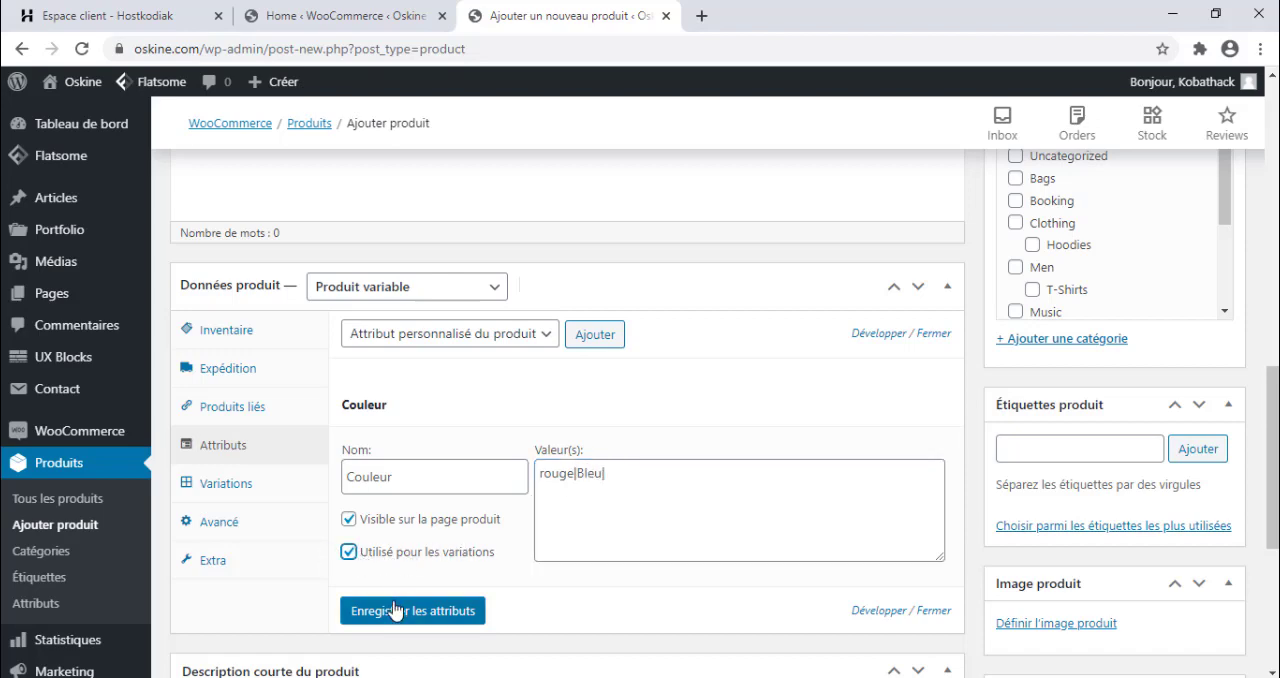
click(393, 613)
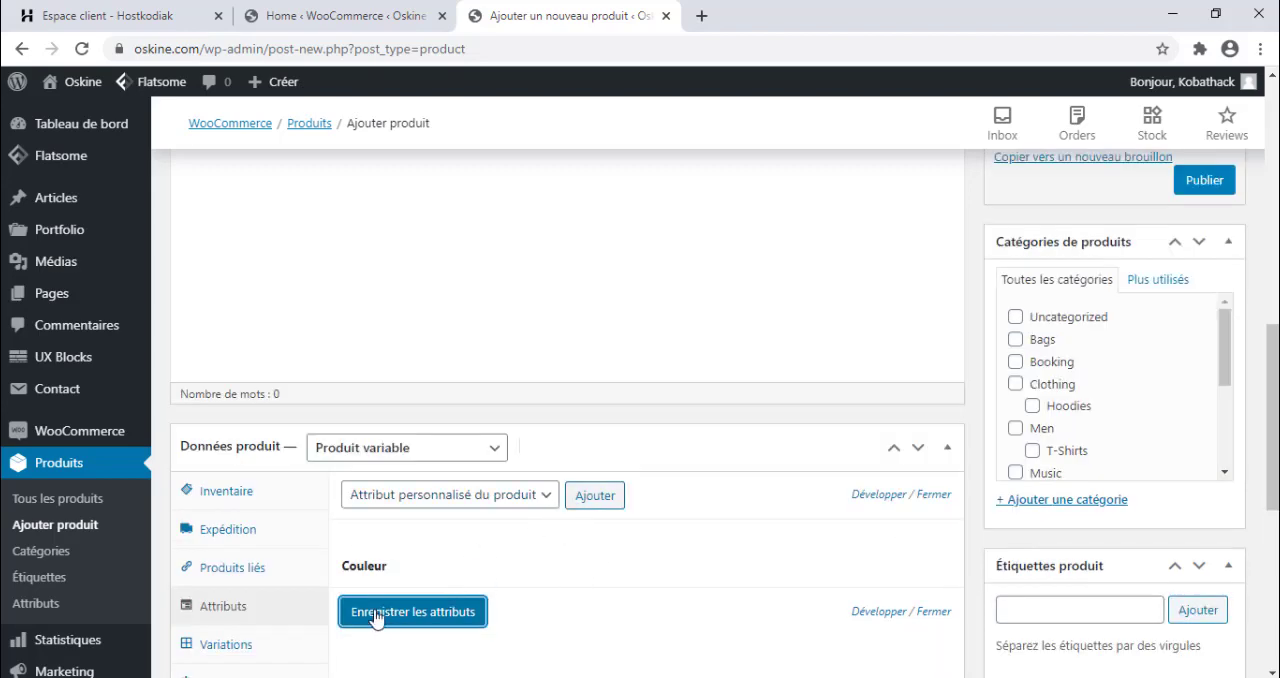
Generate the product variations for all attributes and confirm linking every combination.
click(244, 649)
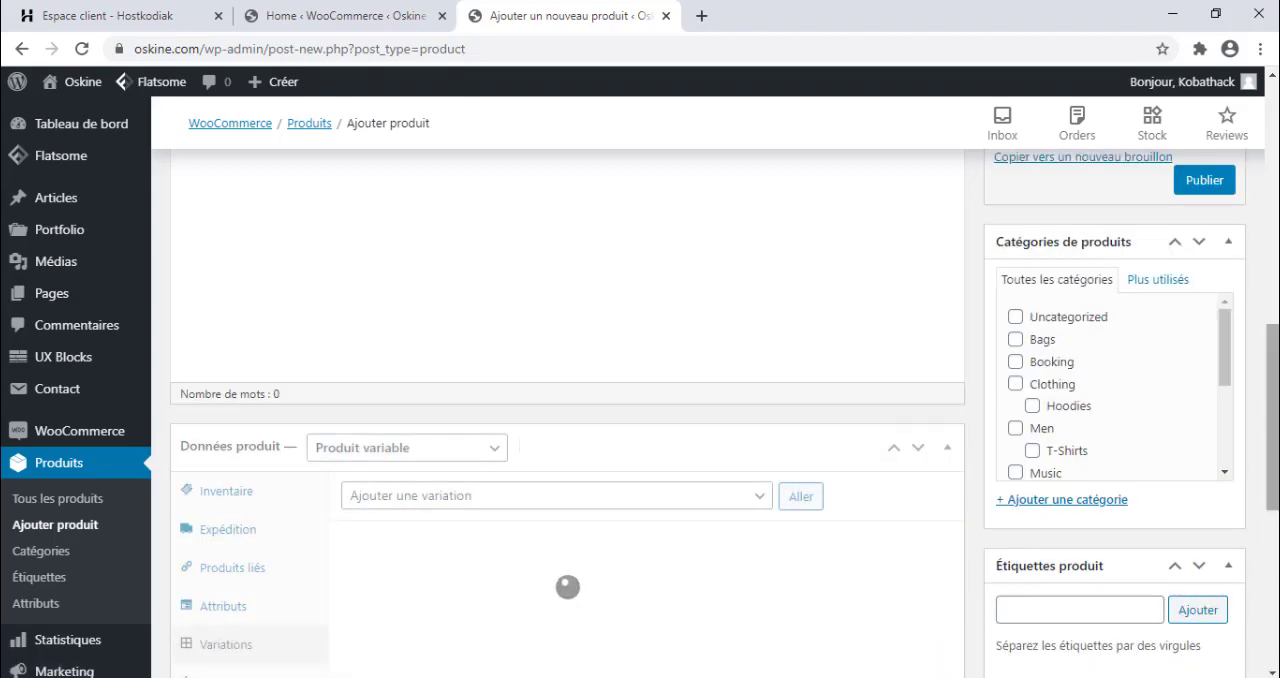
scroll(1161, 435, down, 2)
click(571, 330)
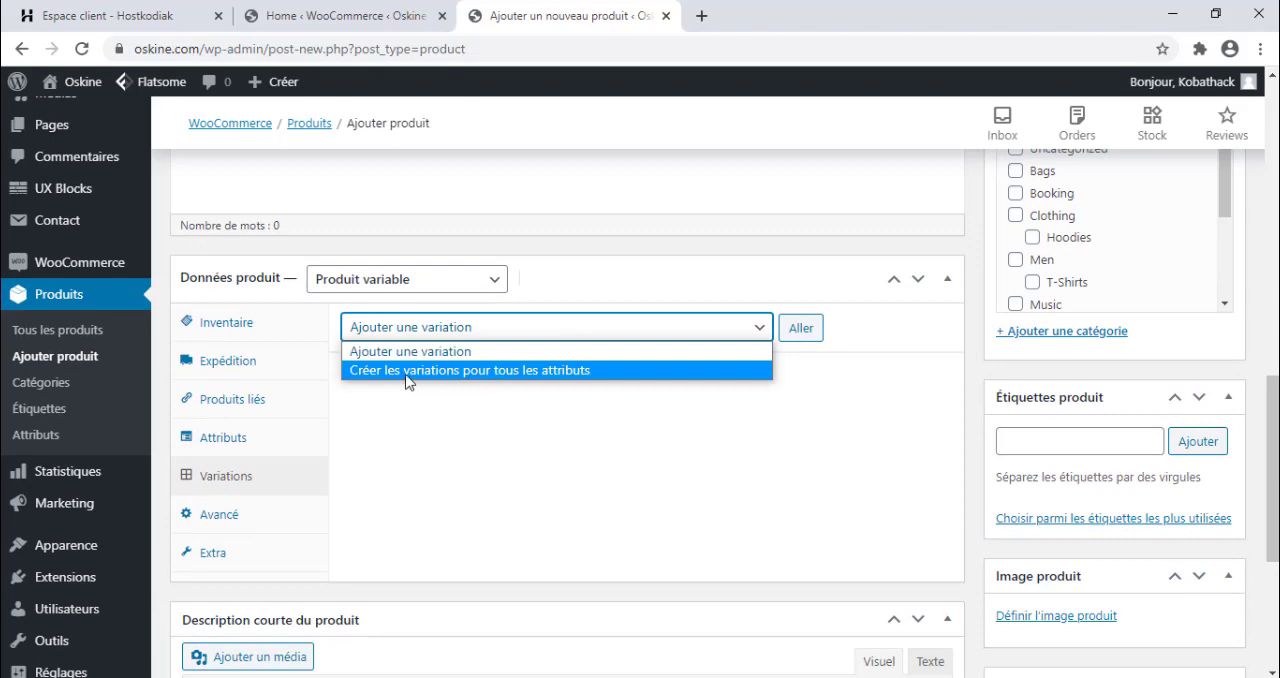
click(407, 371)
click(801, 329)
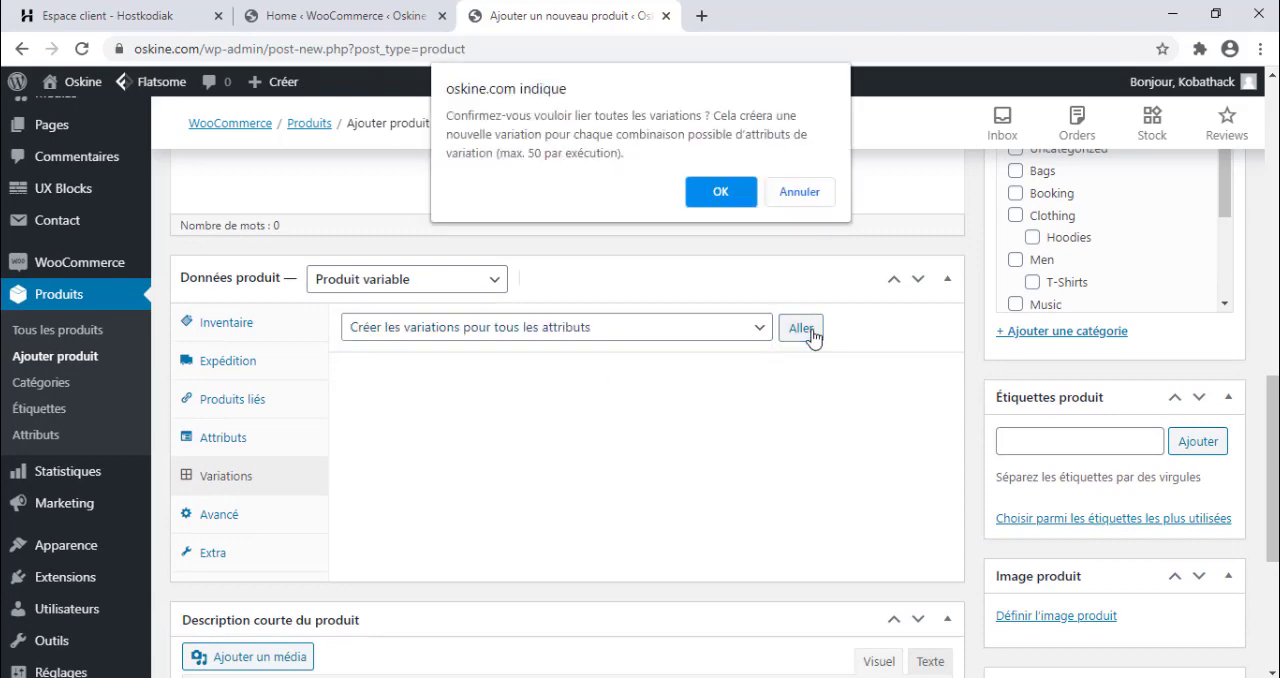
click(716, 190)
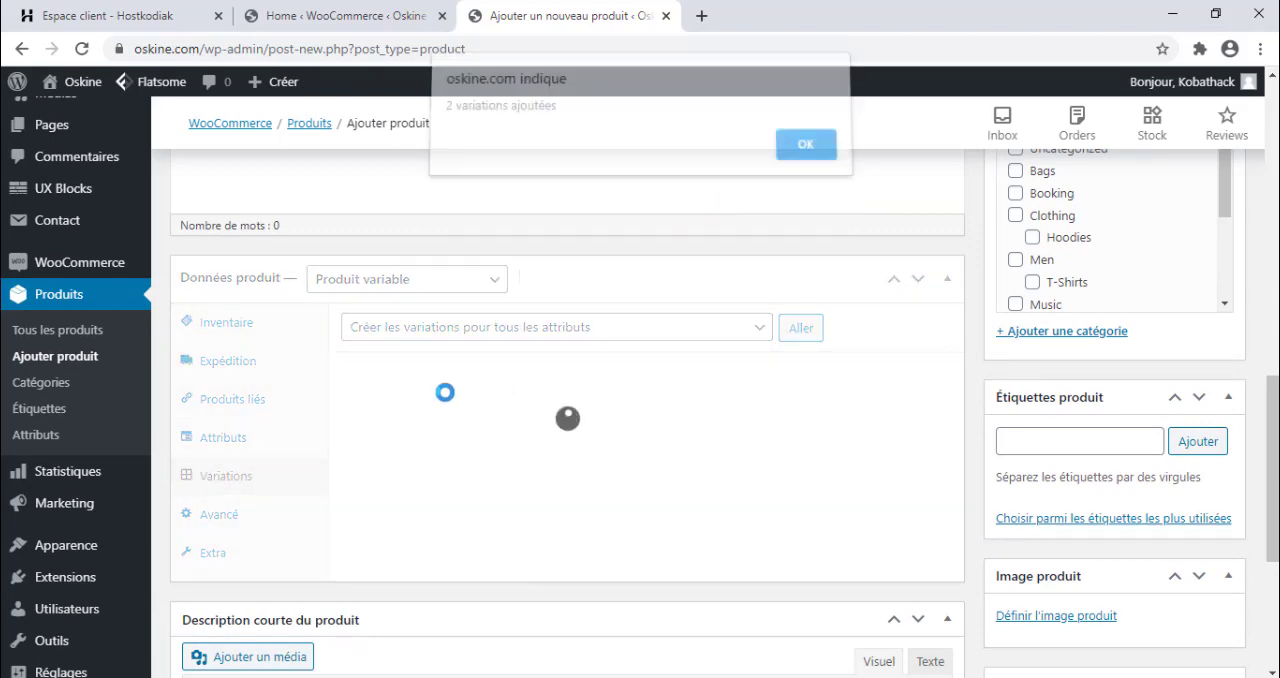
click(797, 157)
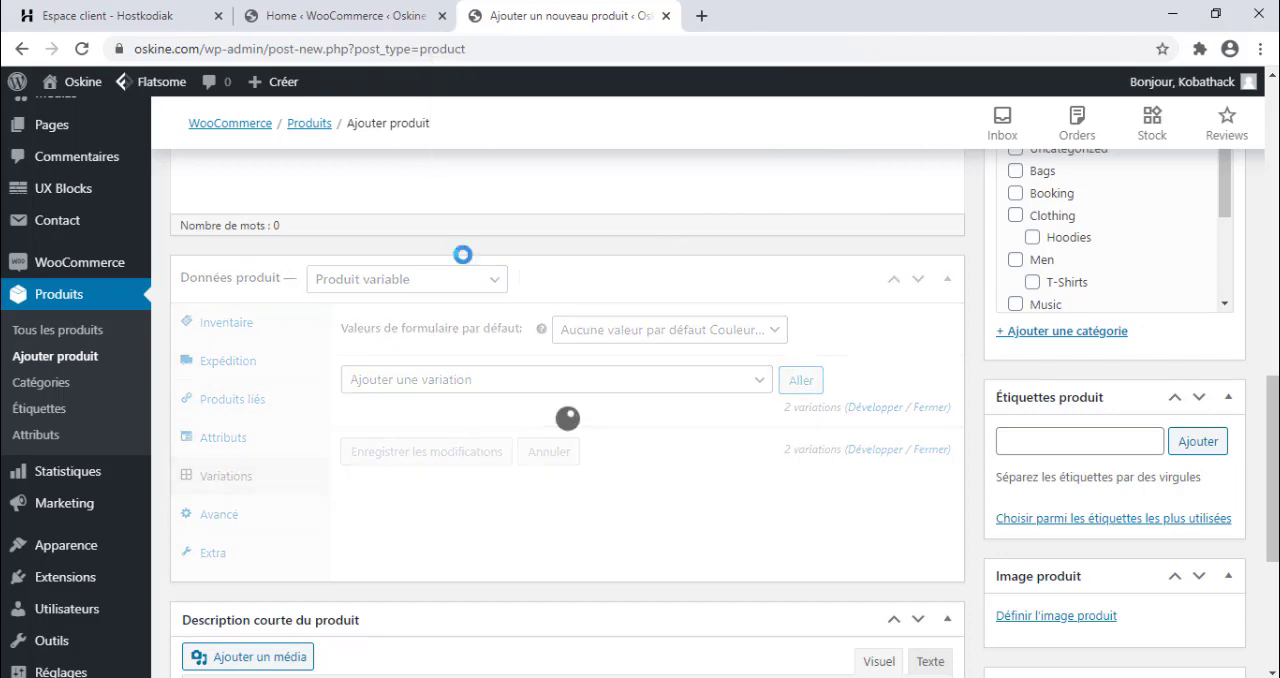
Review the settings available for the rouge and Bleu variations.
scroll(594, 531, down, 3)
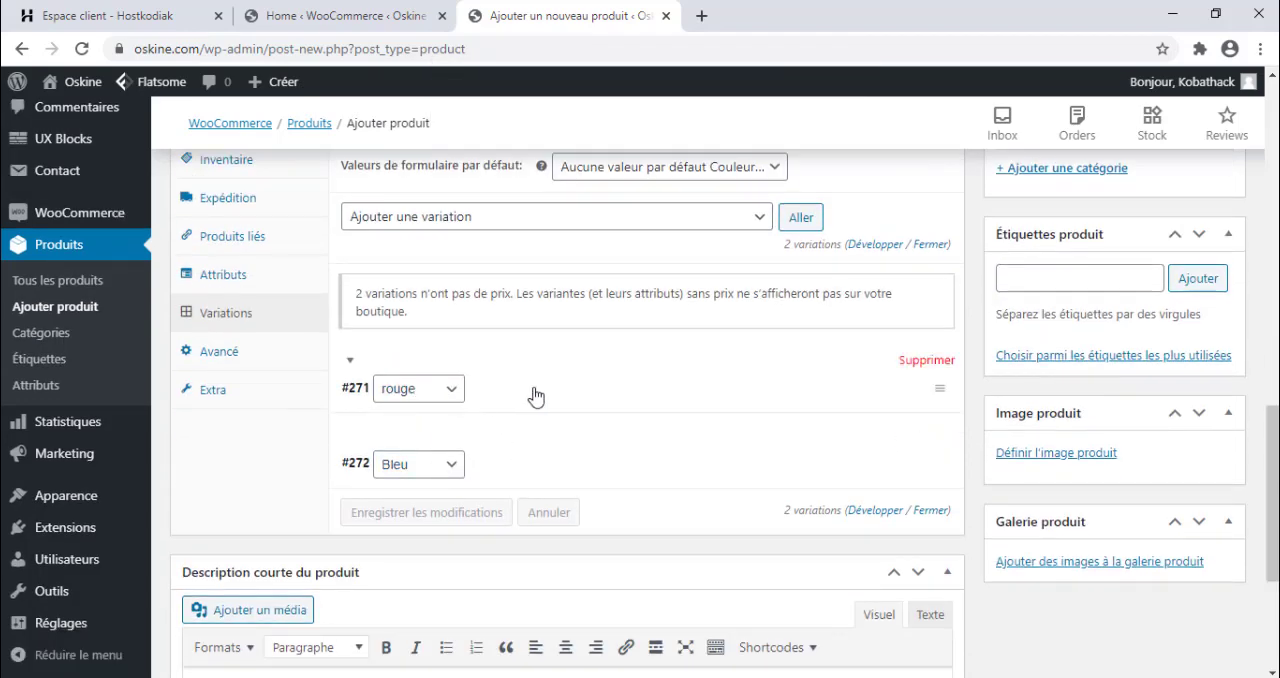
click(535, 396)
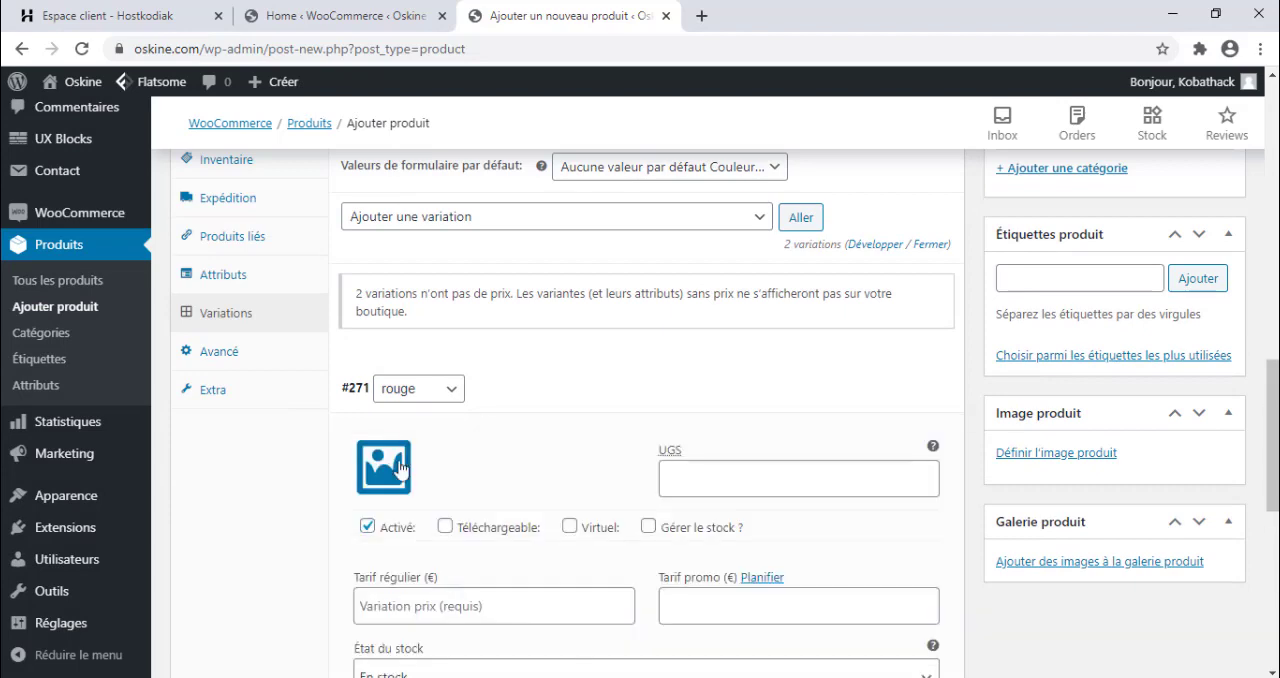
click(612, 400)
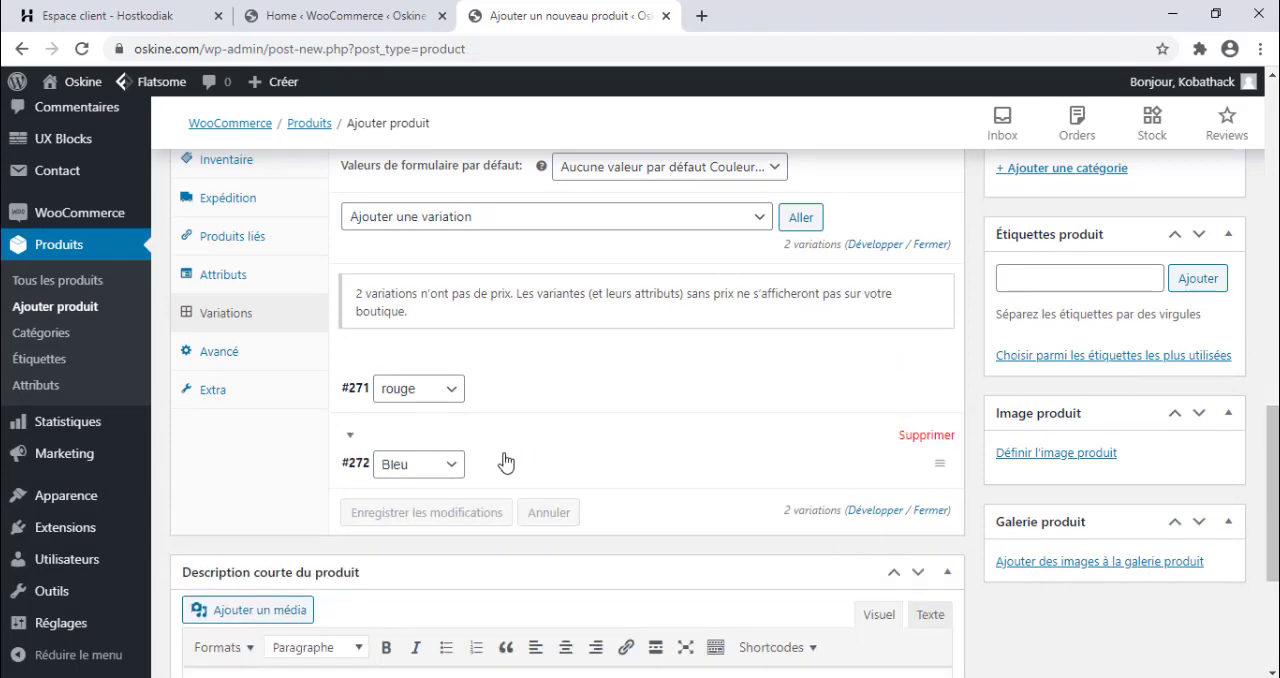
click(498, 461)
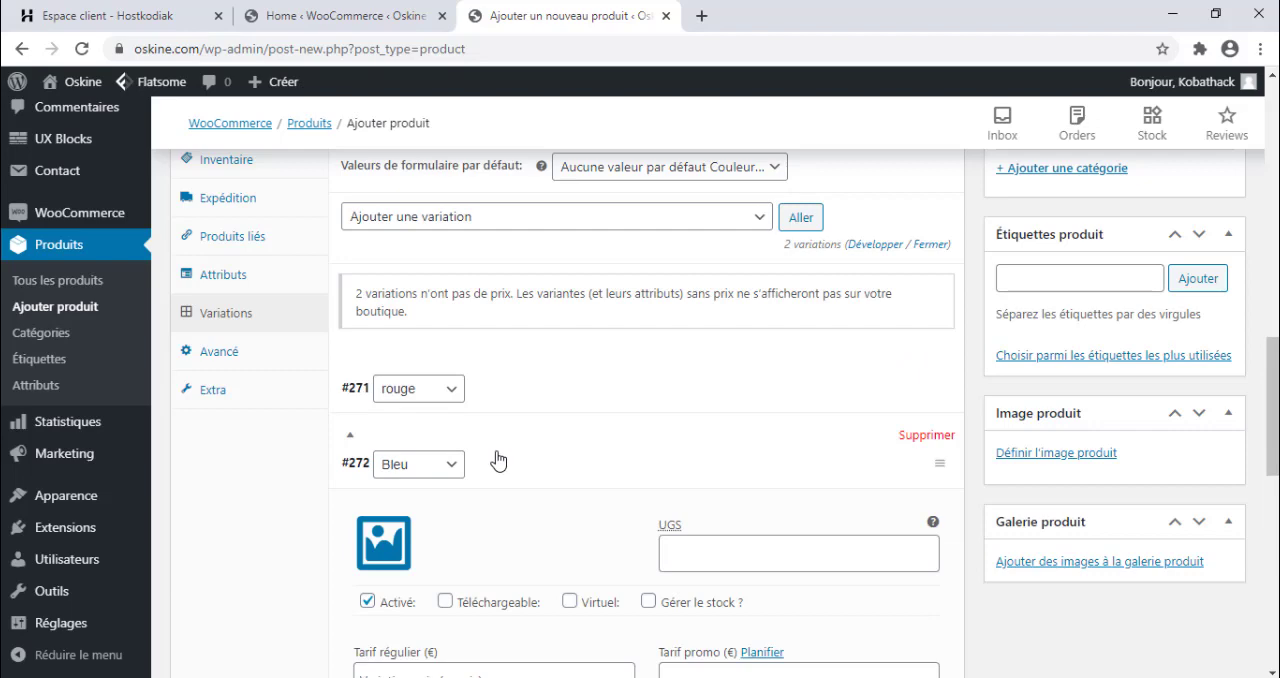
click(498, 461)
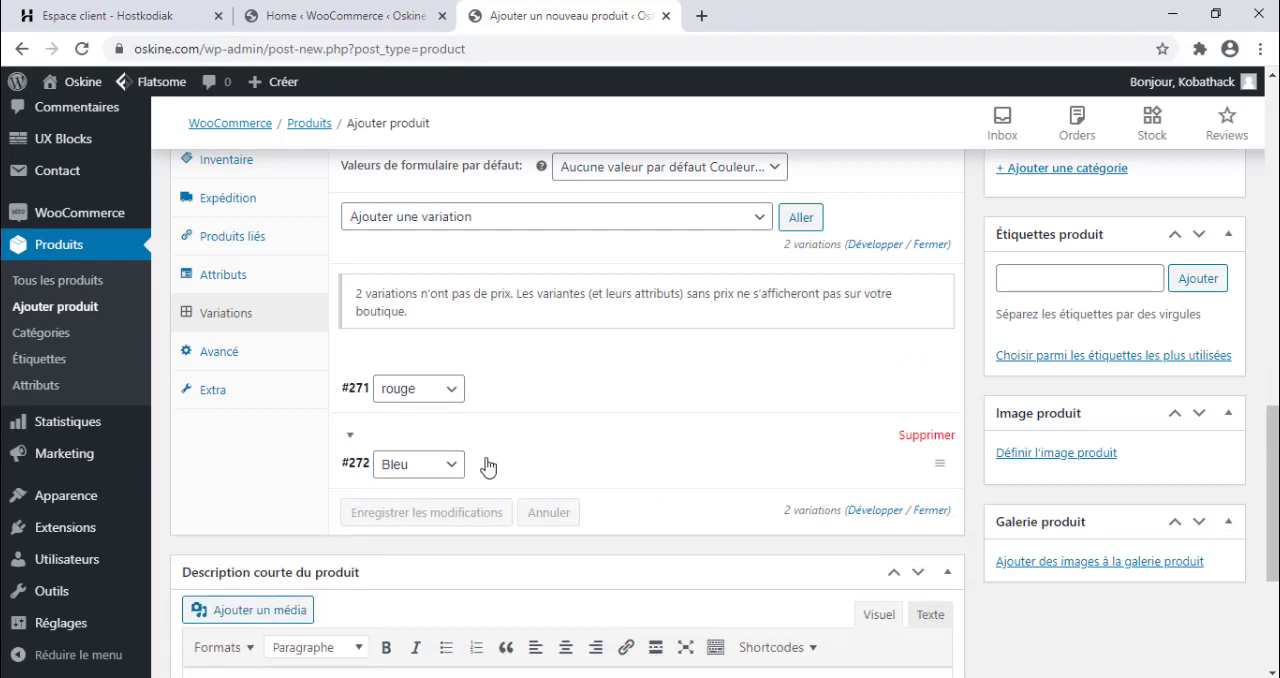
Delete the Bleu variation and set the remaining variation's attribute to the generic Couleur… choice.
click(505, 476)
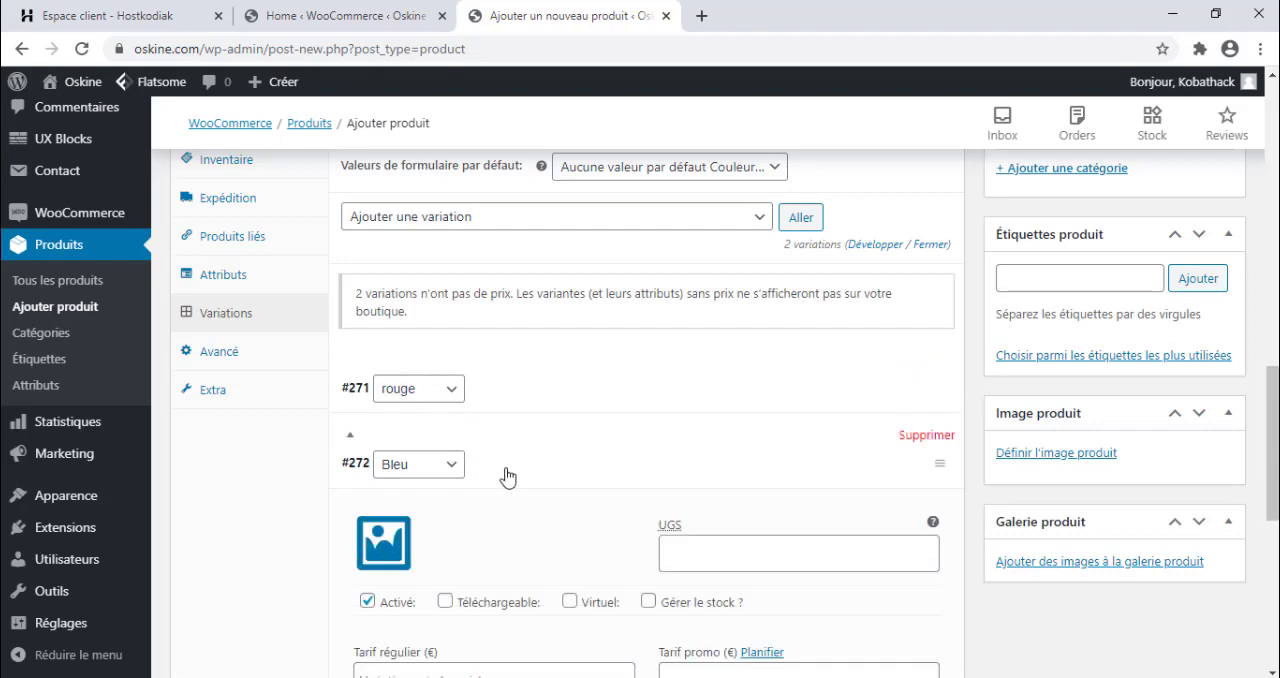
click(924, 437)
click(725, 153)
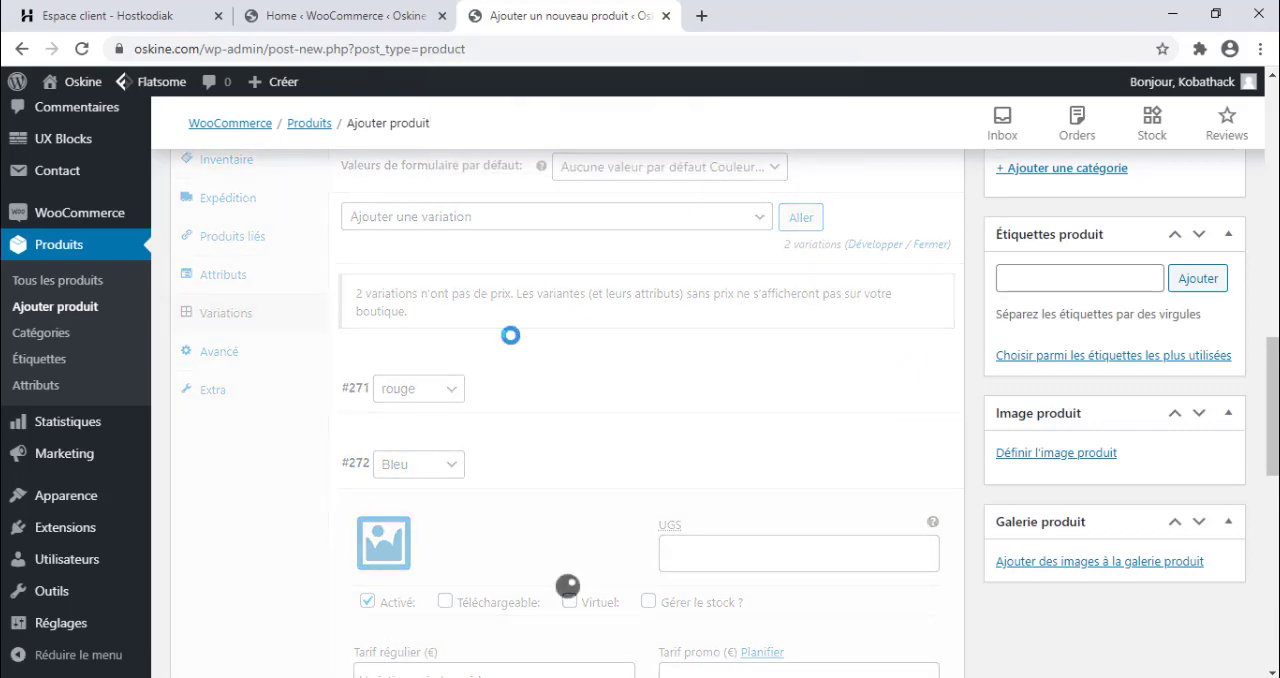
click(418, 376)
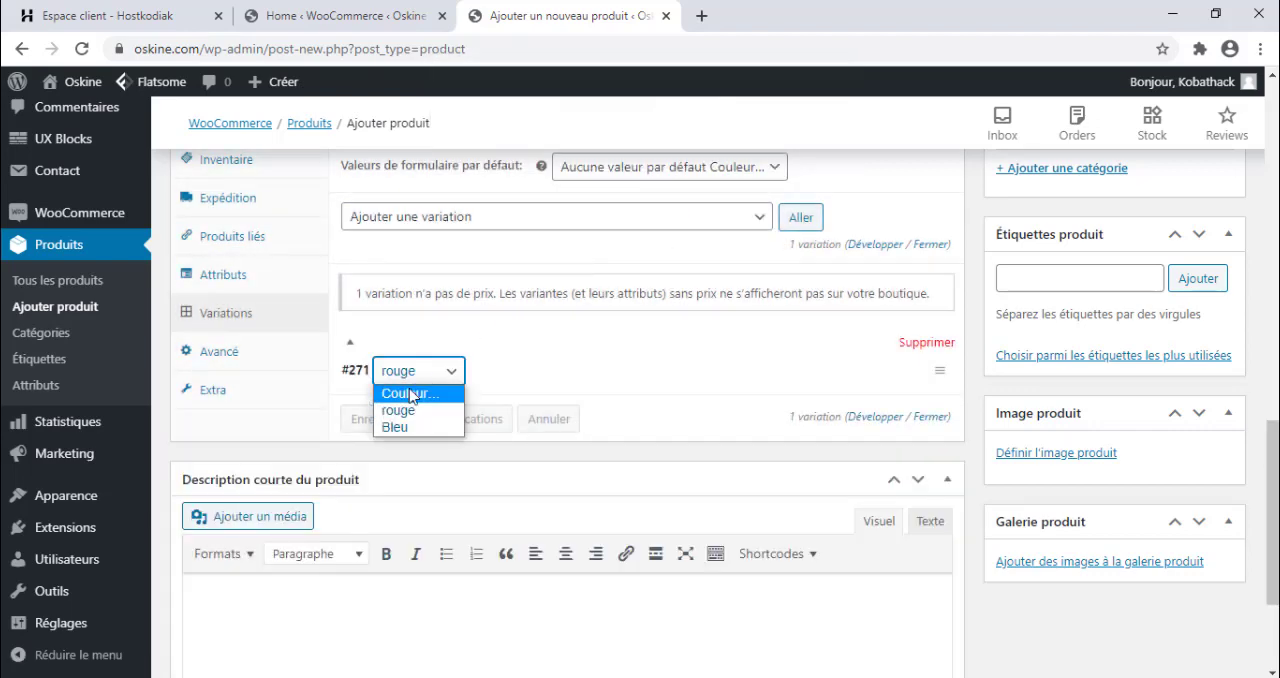
click(412, 394)
Expand the remaining variation and examine its regular price, promo price, stock, weight and shipping fields.
click(544, 382)
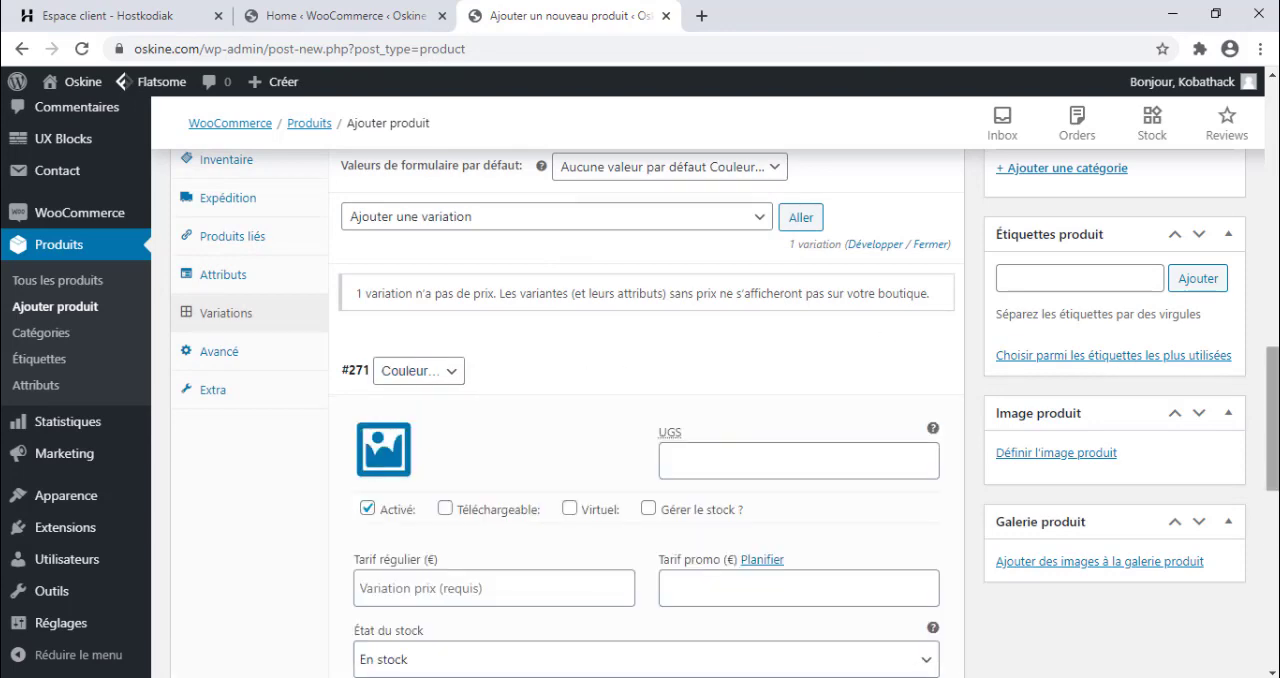
scroll(880, 340, down, 2)
scroll(546, 217, down, 1)
click(413, 256)
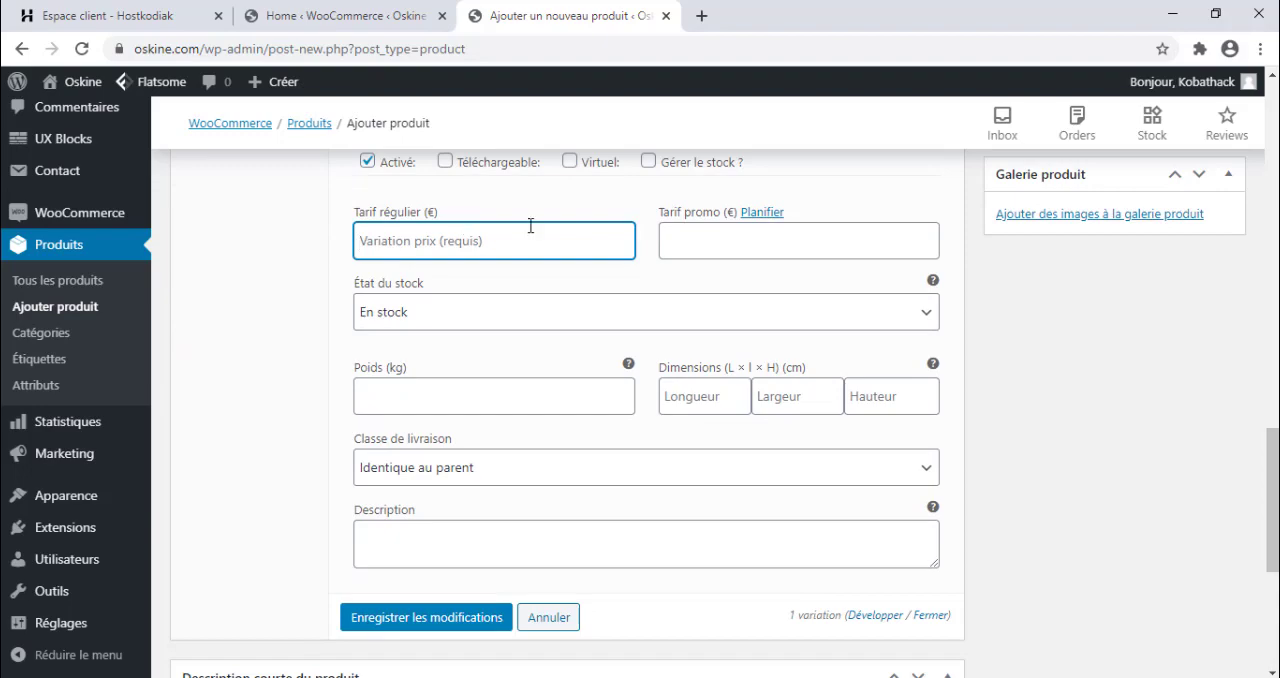
click(685, 231)
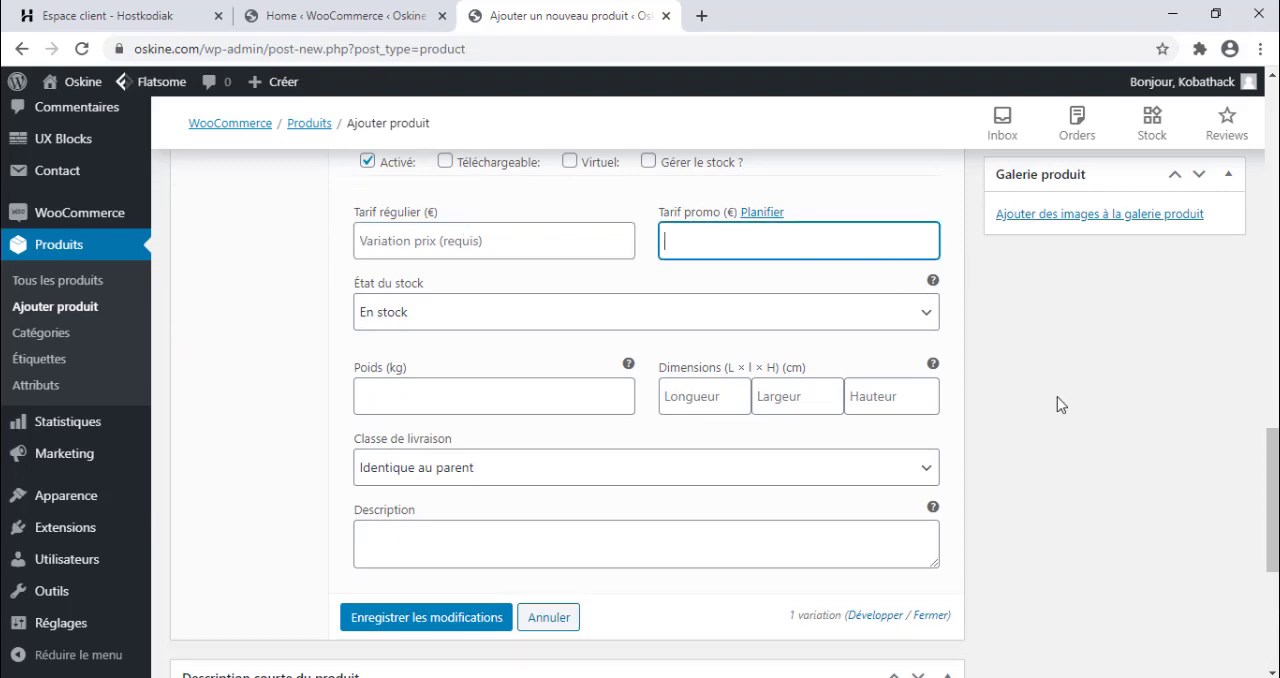
Open the WooCommerce payment settings and review the installed payment methods.
drag(1272, 500, 1272, 177)
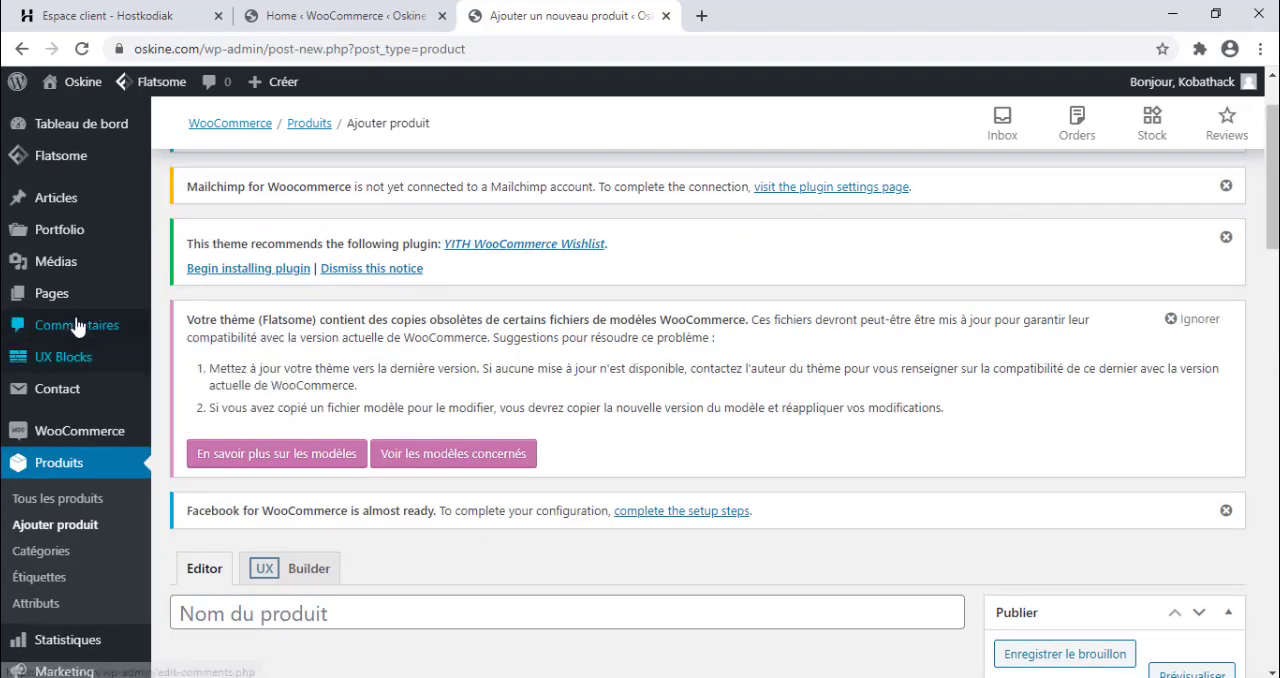
drag(1272, 192, 1272, 233)
mouse_move(58, 275)
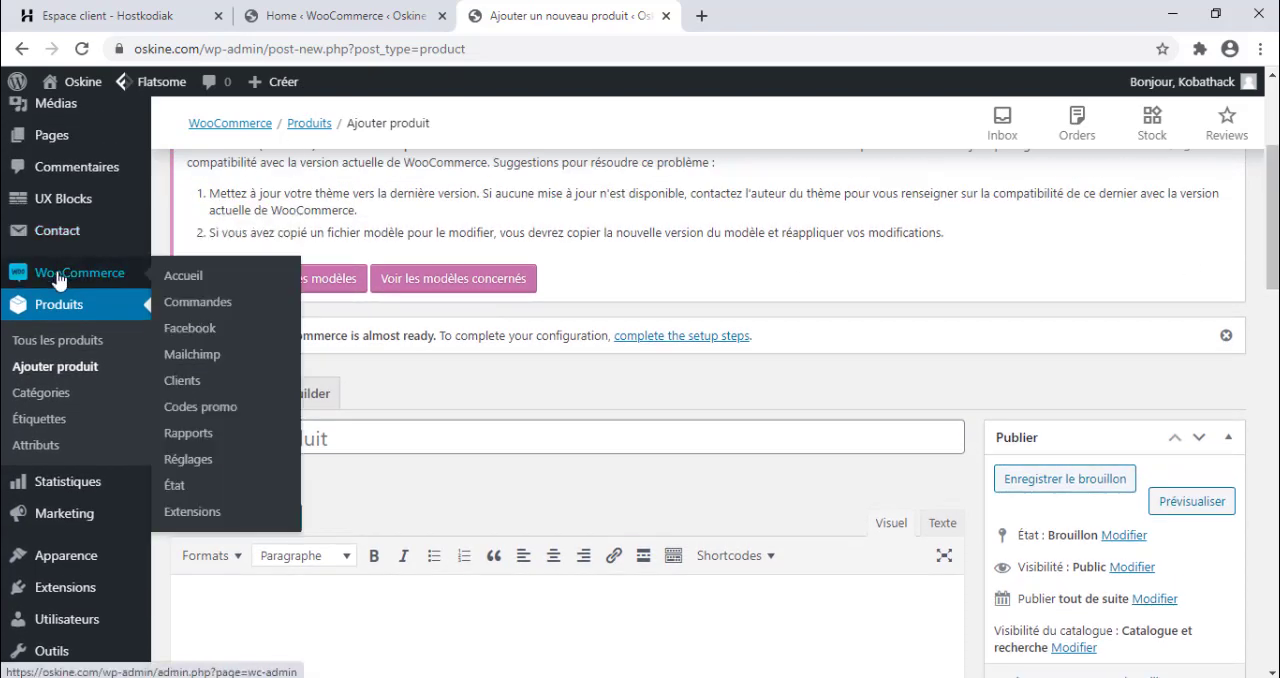
click(180, 459)
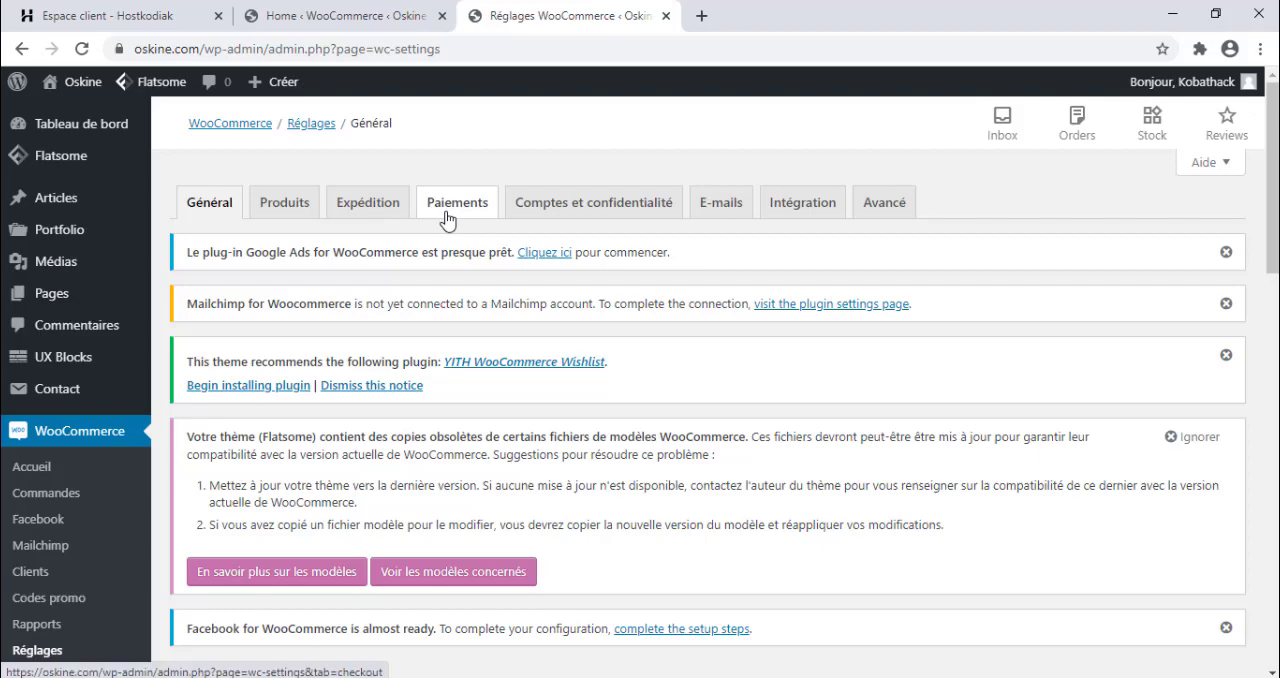
click(447, 216)
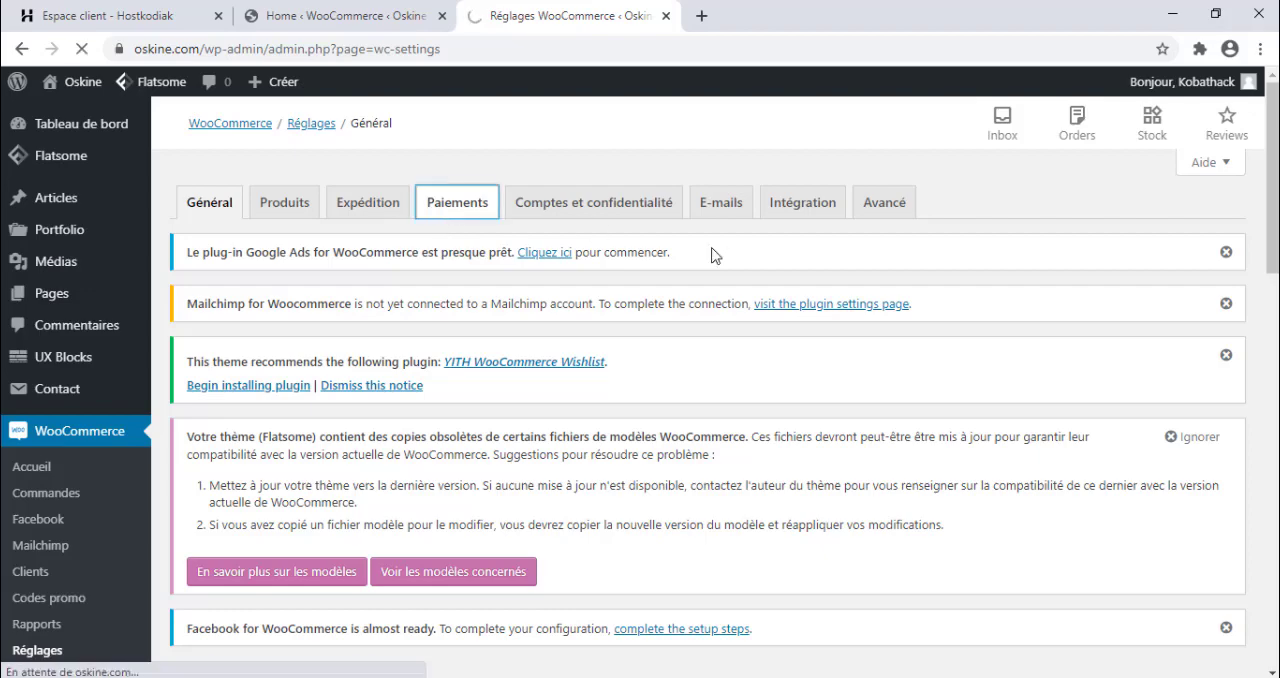
scroll(1211, 214, down, 4)
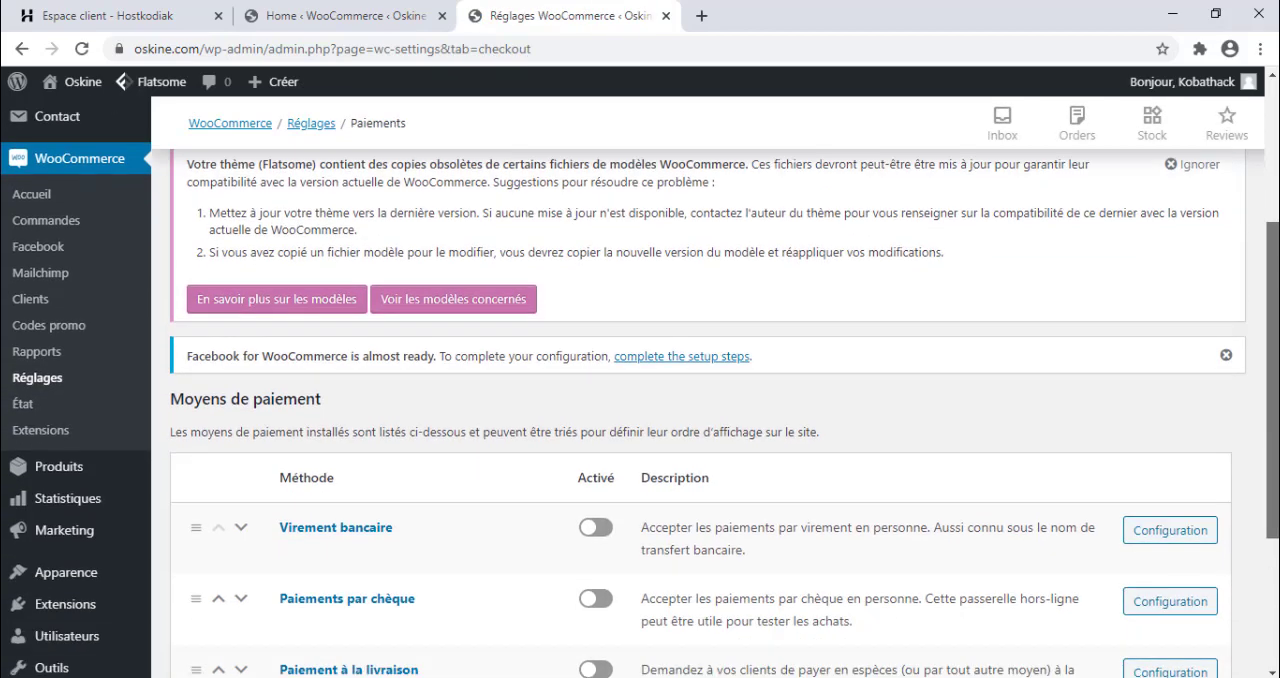
scroll(1151, 120, down, 3)
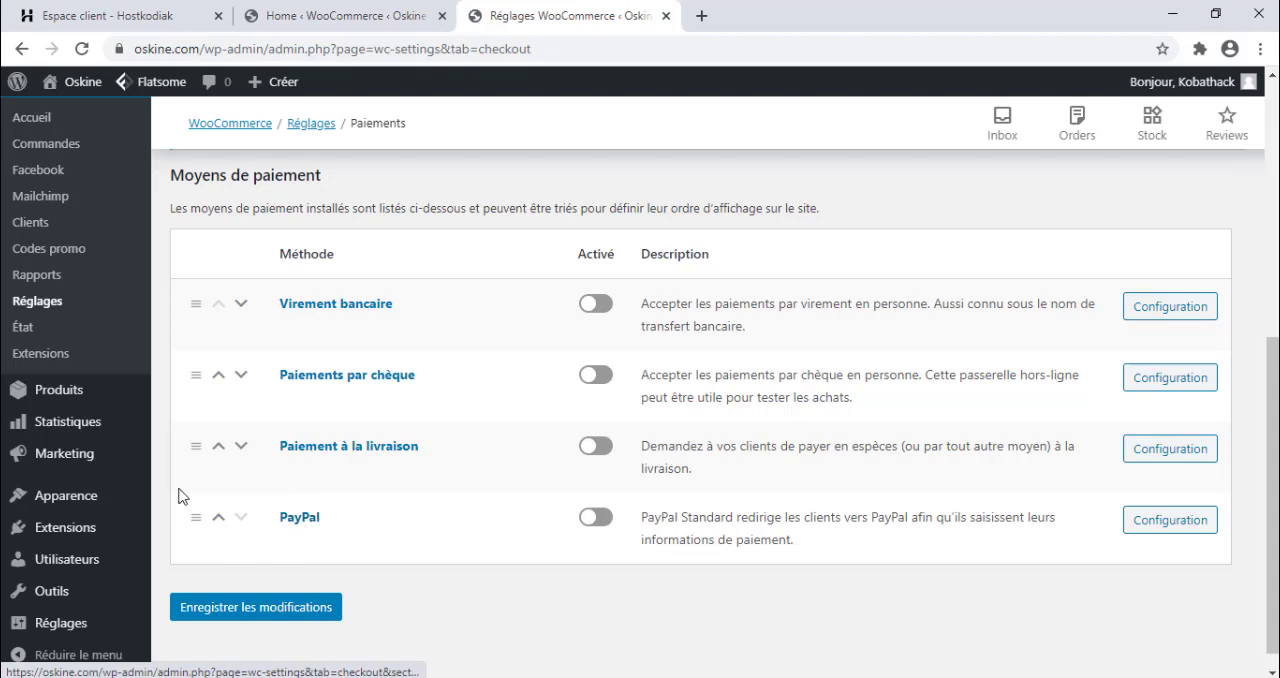
Search the available extensions for "stripe" and install and activate WooCommerce Stripe Payment Gateway.
mouse_move(100, 524)
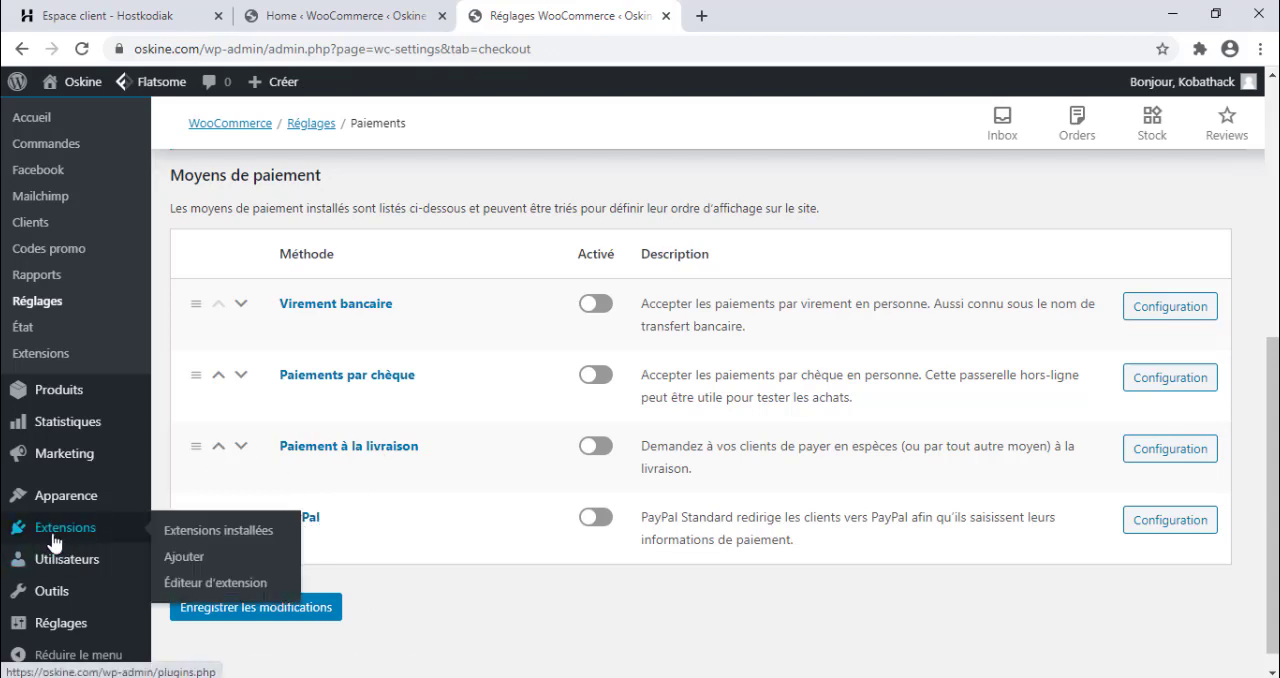
click(197, 568)
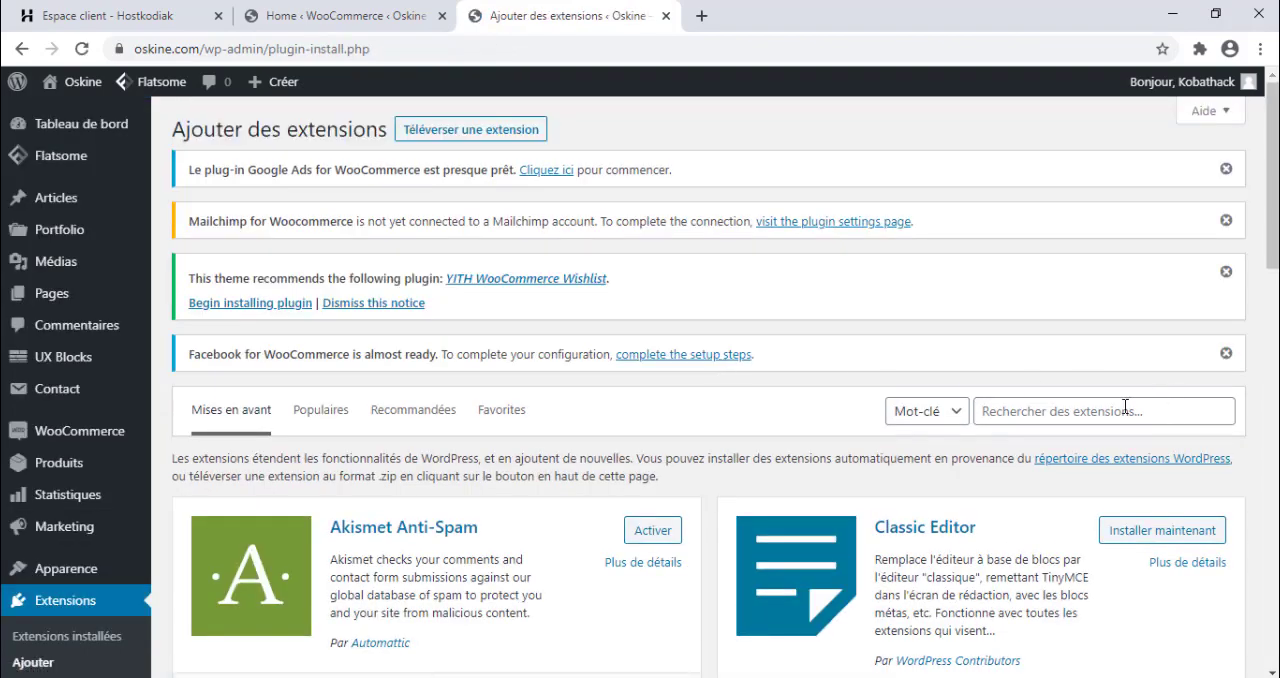
click(1125, 406)
text(stripe)
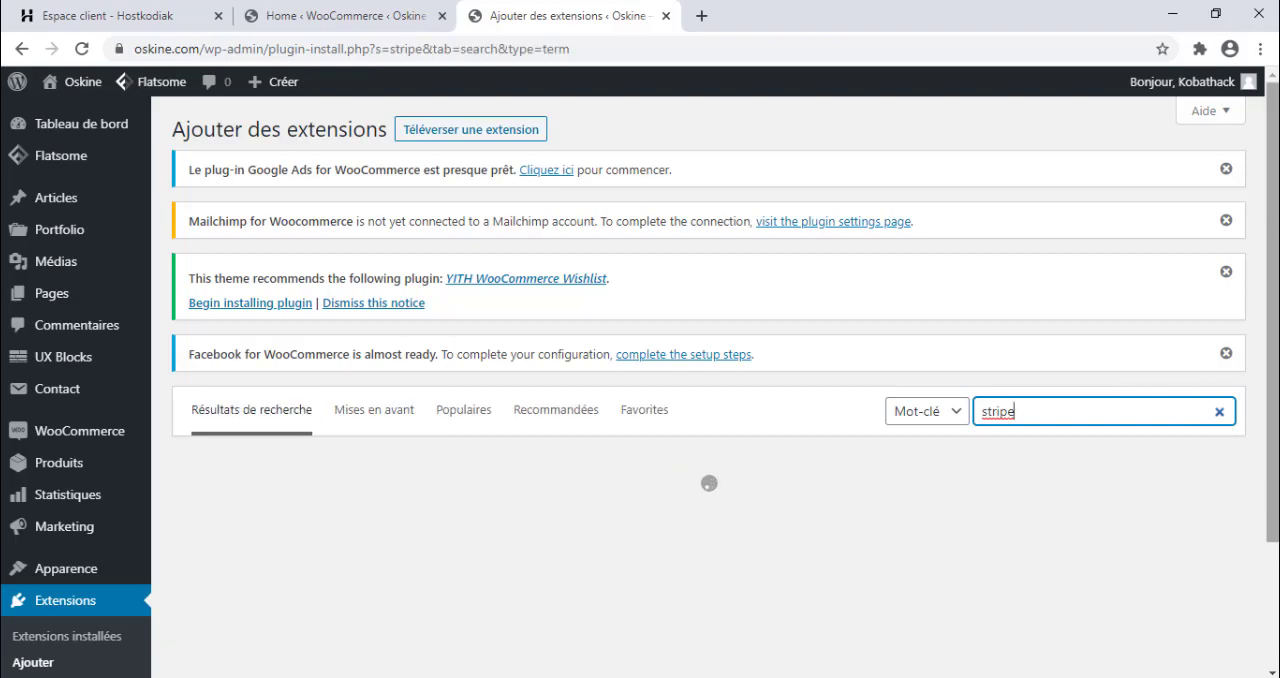
scroll(708, 387, down, 6)
scroll(708, 387, up, 5)
scroll(708, 387, down, 2)
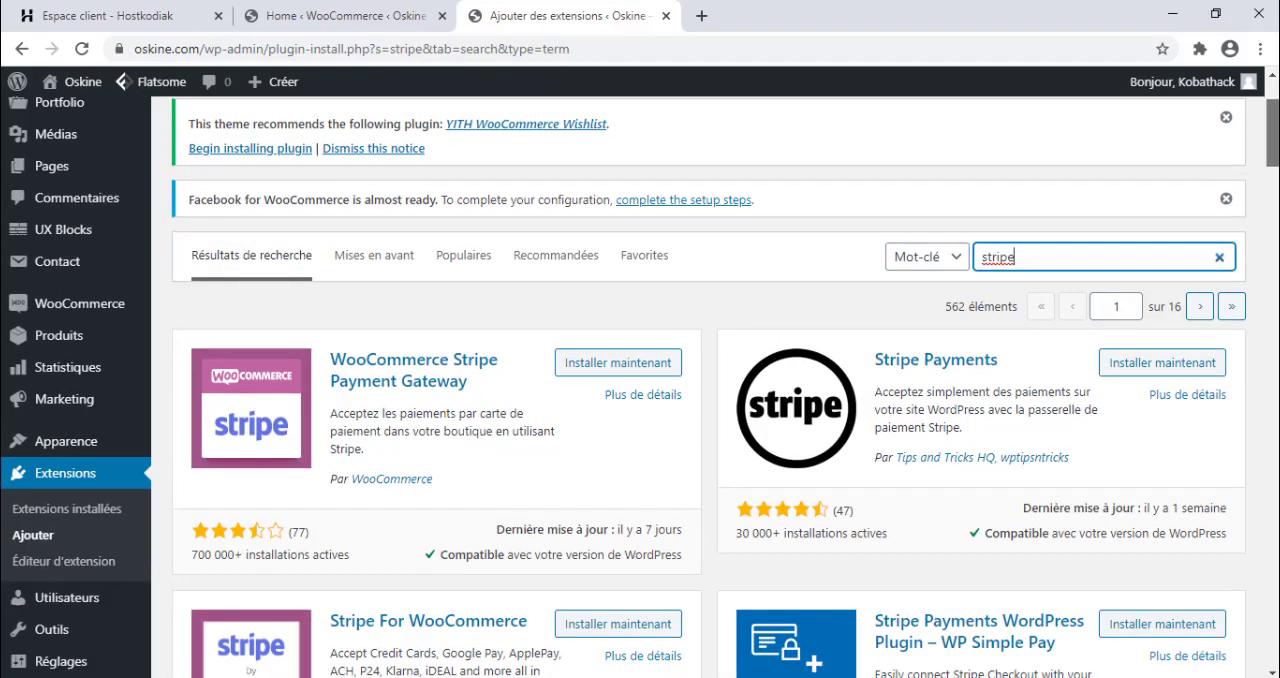
scroll(749, 162, down, 2)
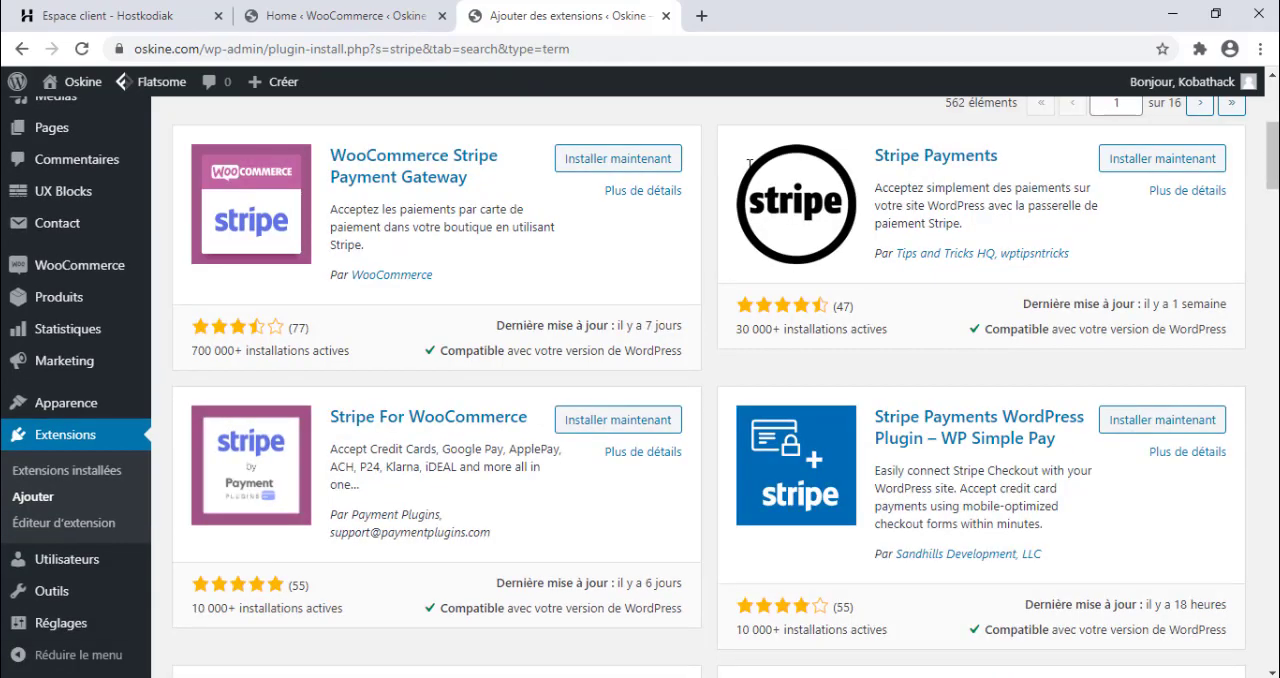
click(611, 170)
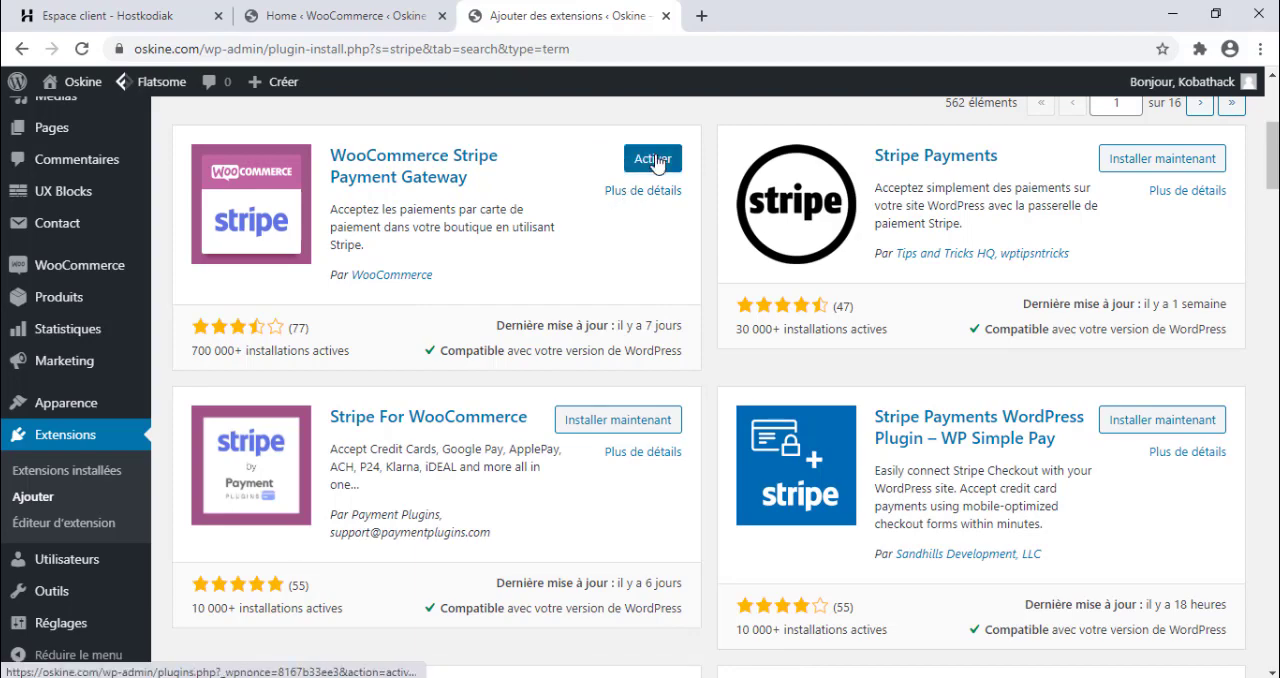
click(653, 160)
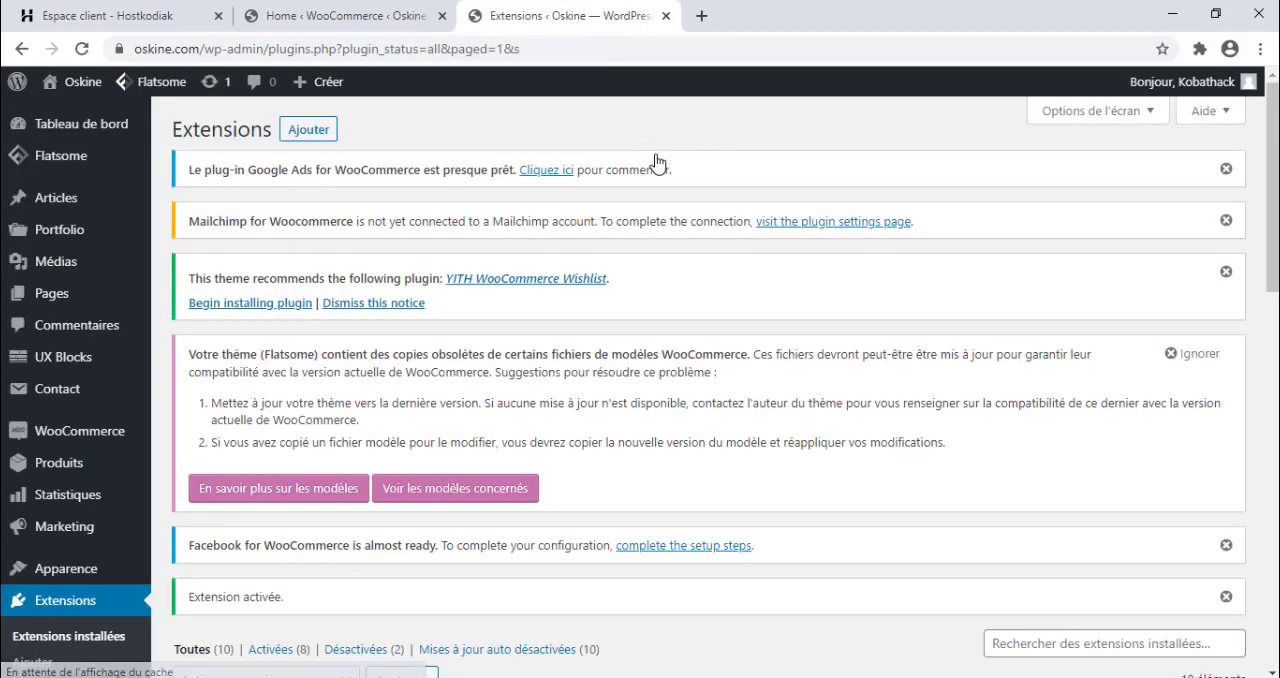
Open the WooCommerce payment settings, review the newly added Stripe methods, and open the Stripe card payment configuration.
mouse_move(90, 441)
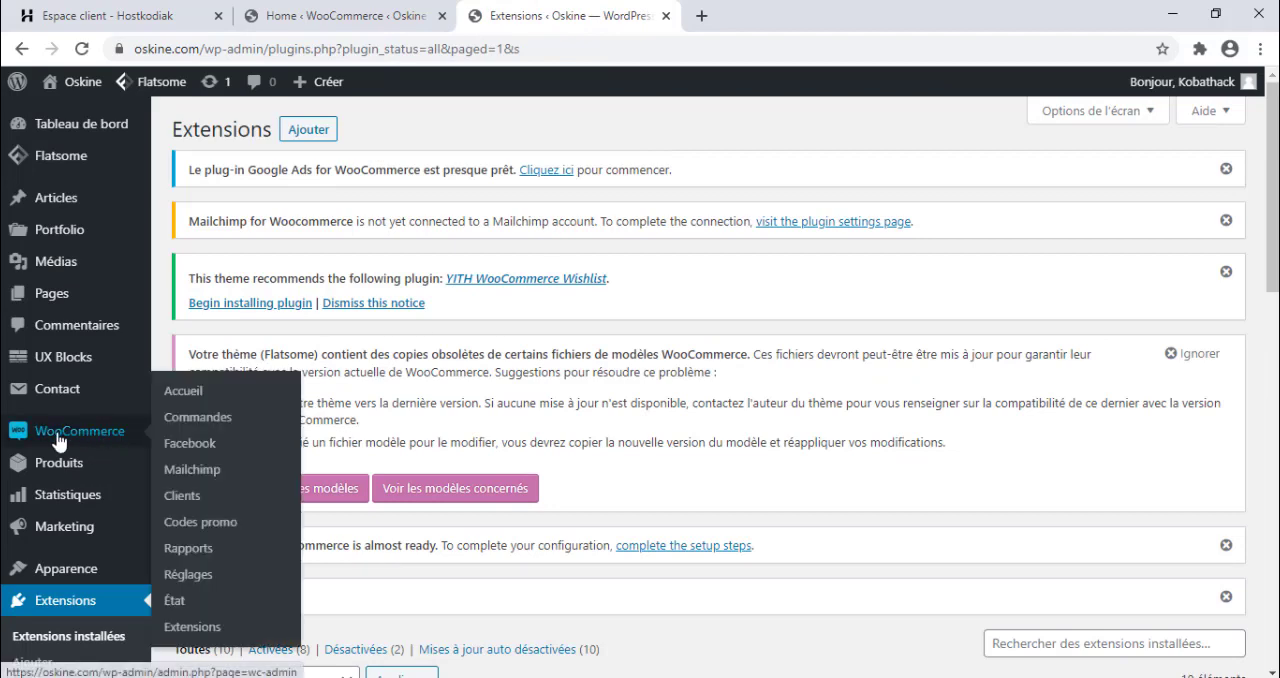
click(176, 577)
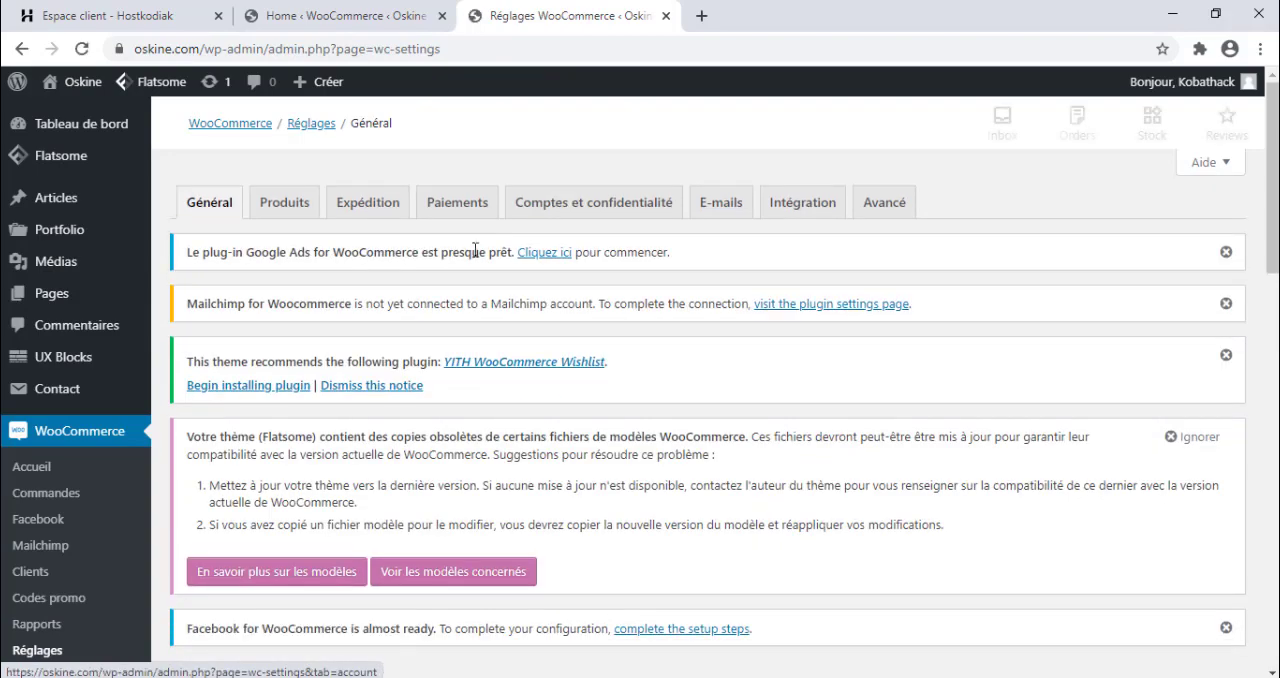
click(457, 203)
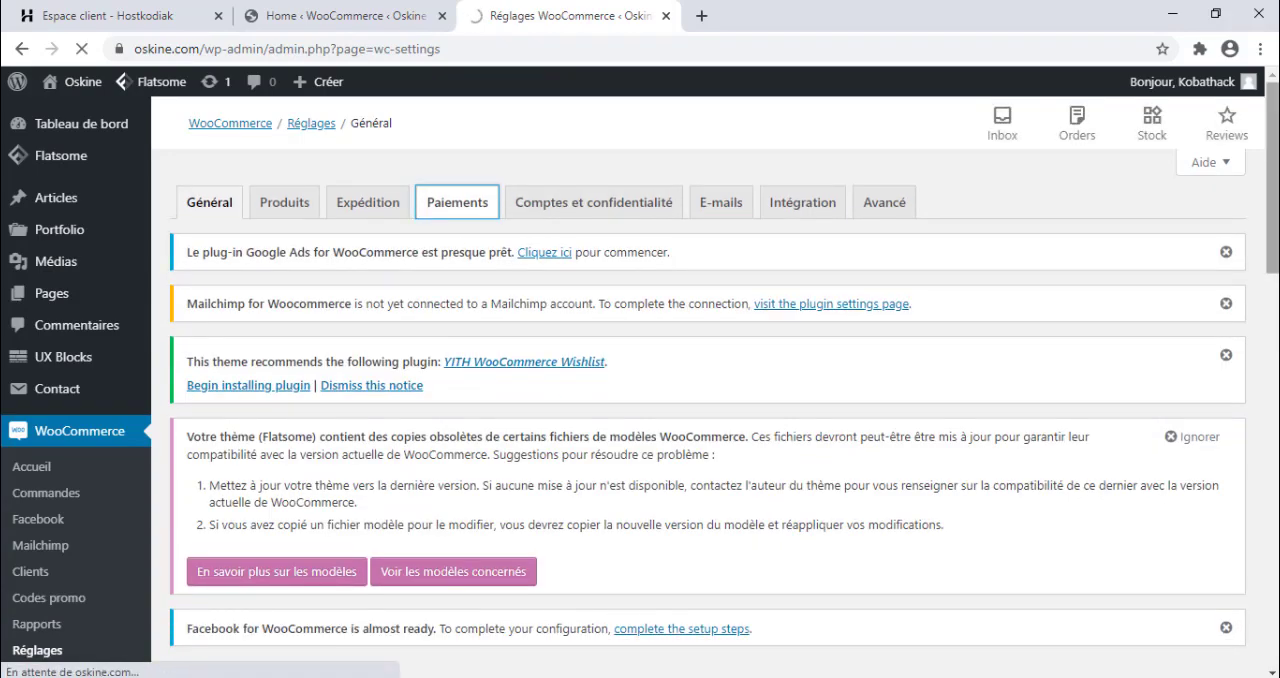
scroll(700, 400, down, 6)
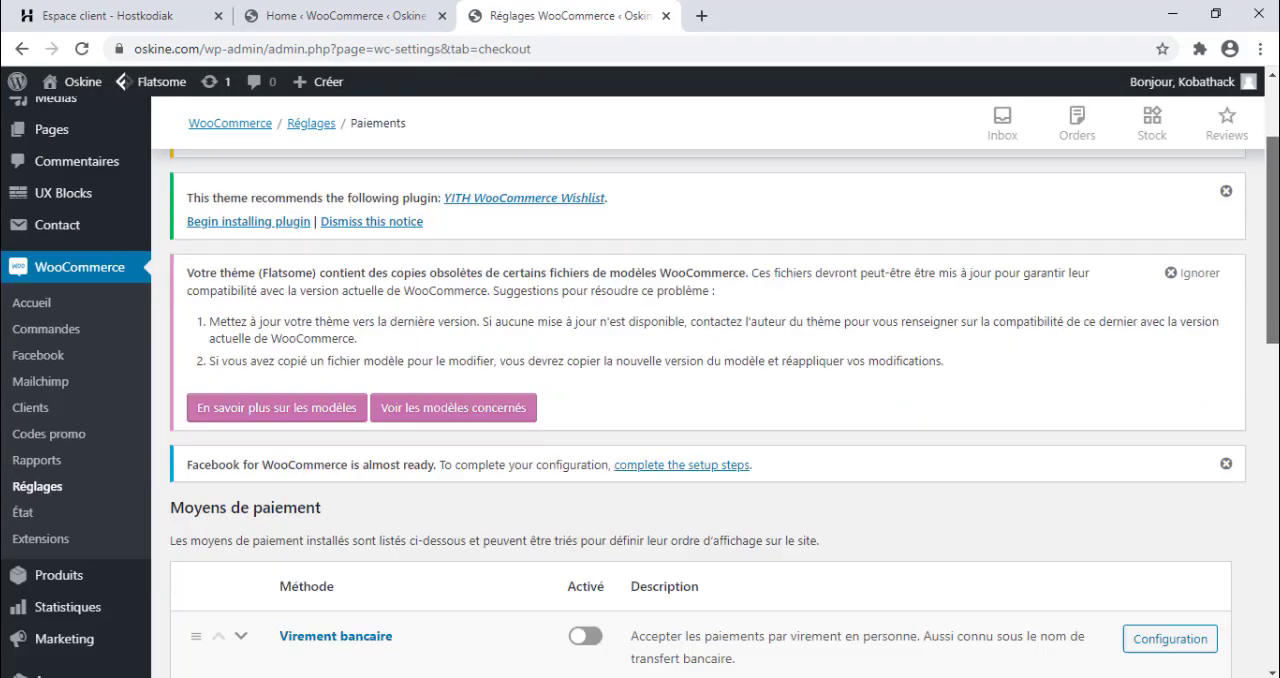
scroll(343, 477, down, 1)
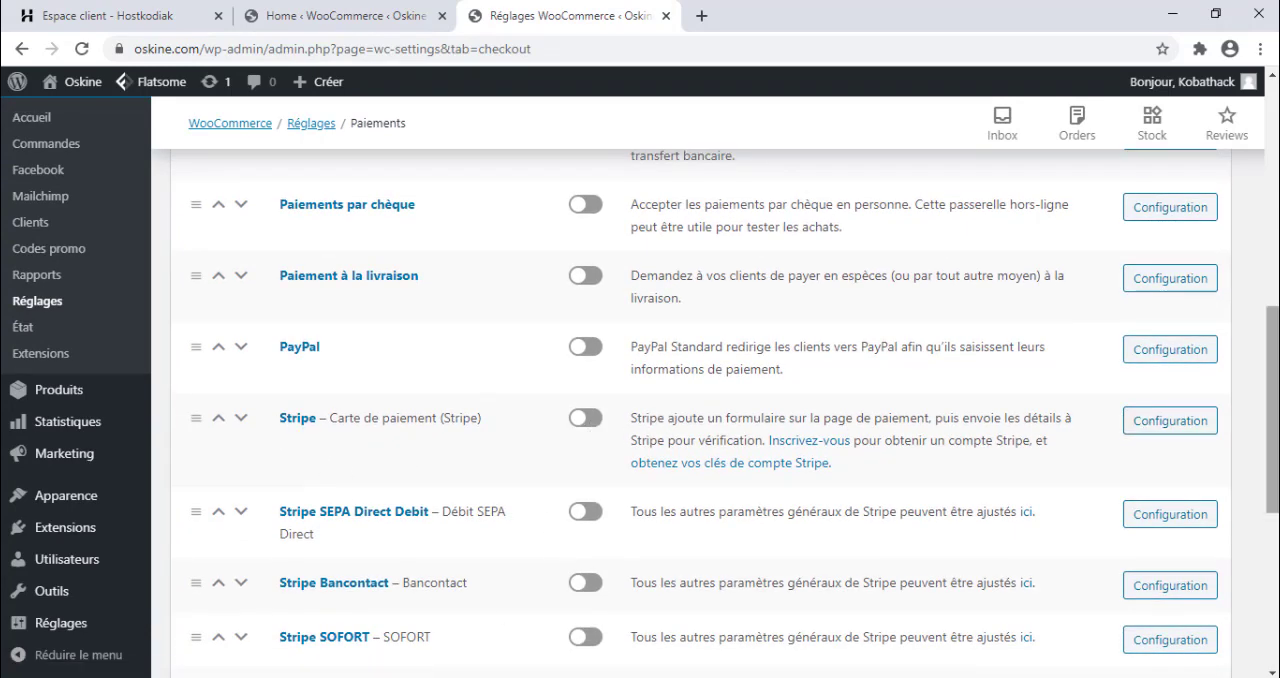
scroll(452, 348, up, 1)
scroll(452, 348, down, 3)
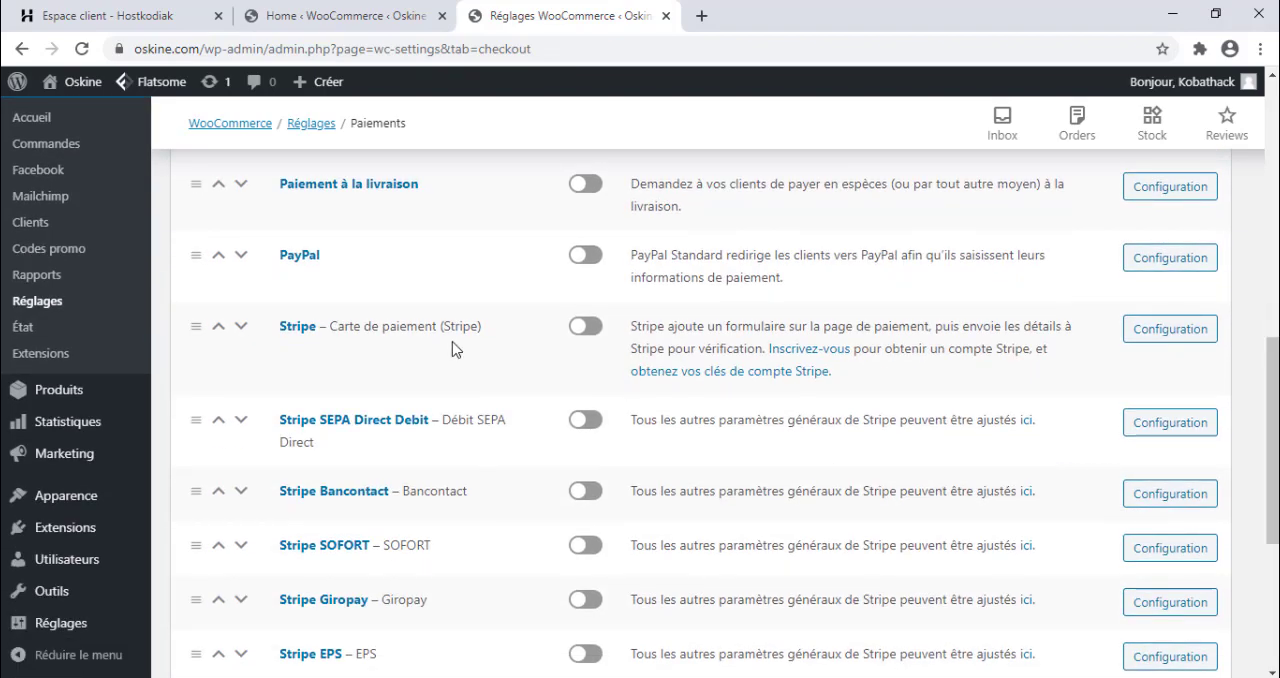
click(305, 331)
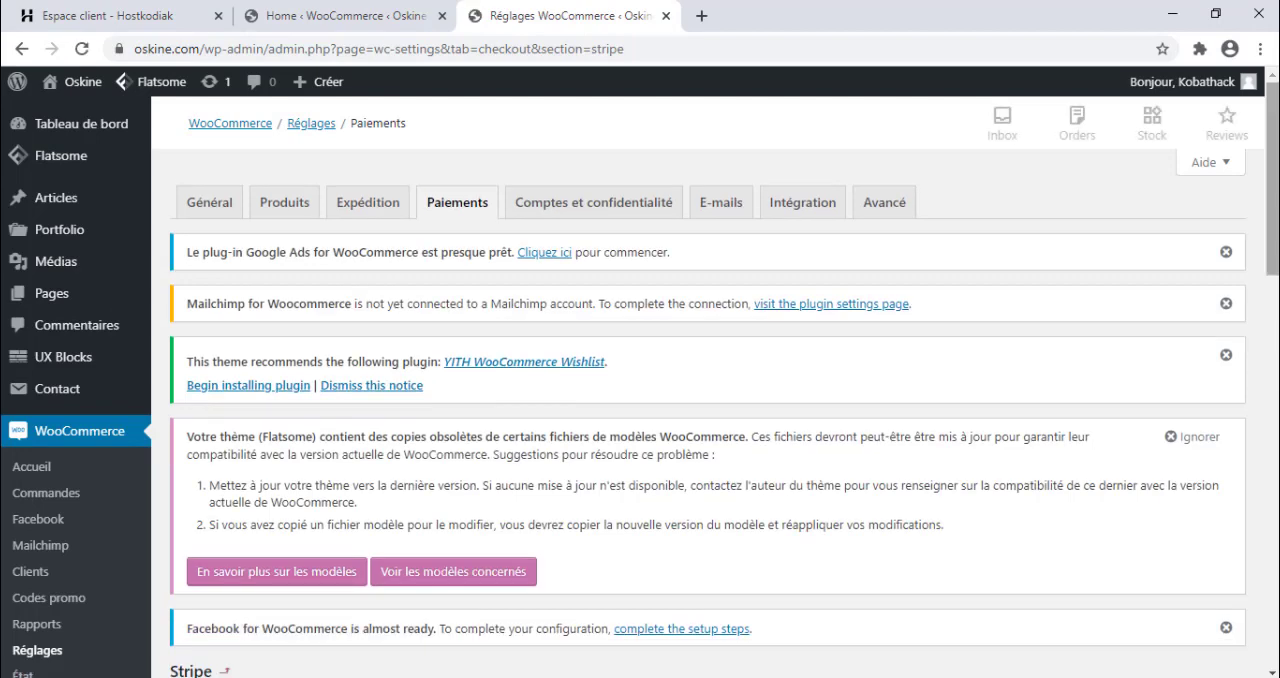
Return to the dashboard, visit the live Oskine homepage, and examine its banners, product sections and product categories.
mouse_move(150, 118)
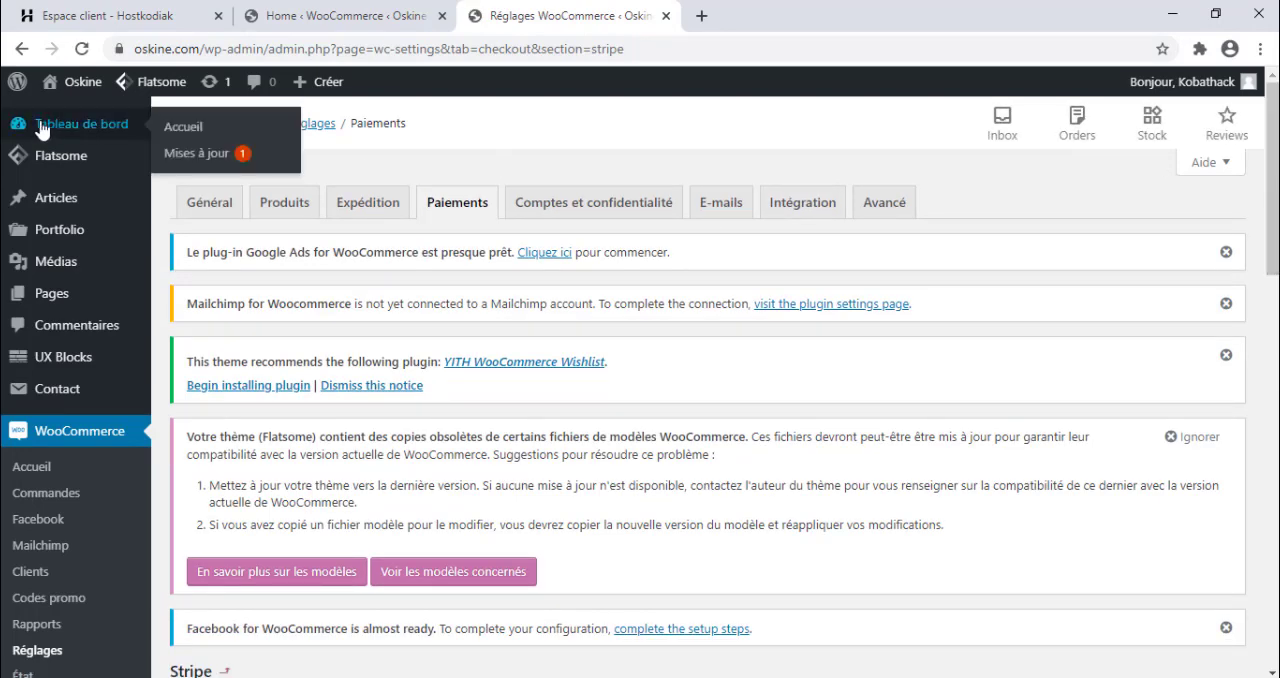
click(182, 130)
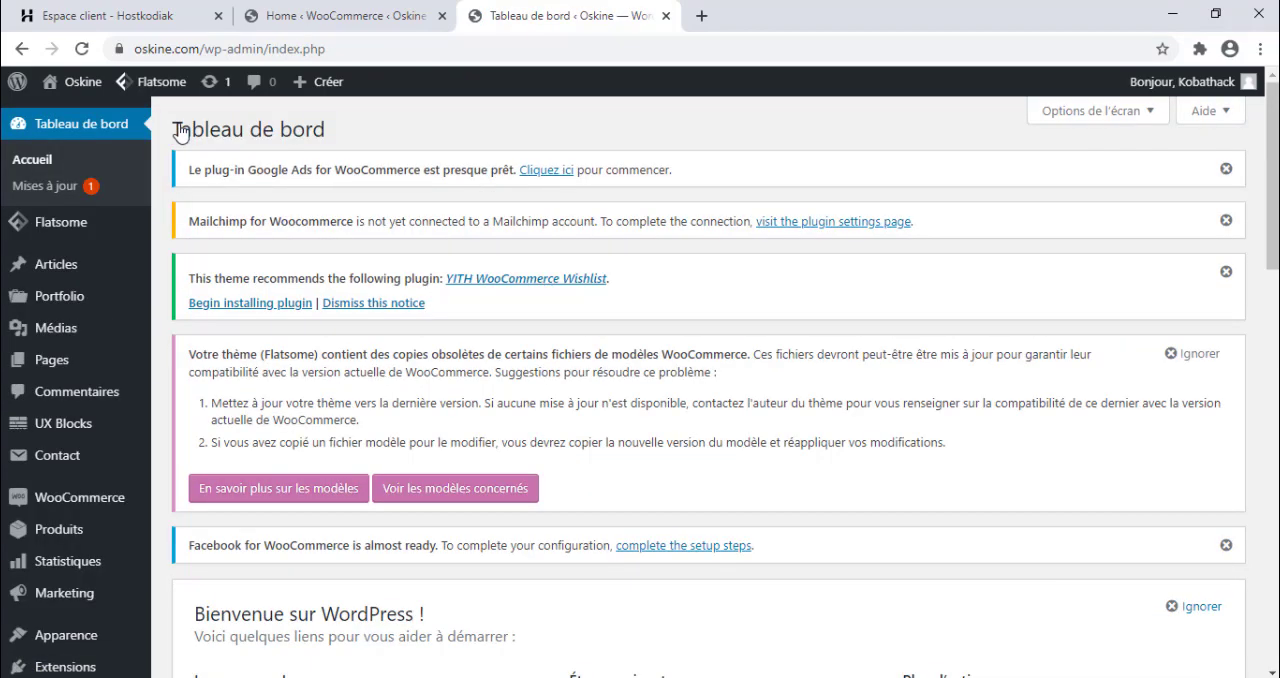
mouse_move(68, 84)
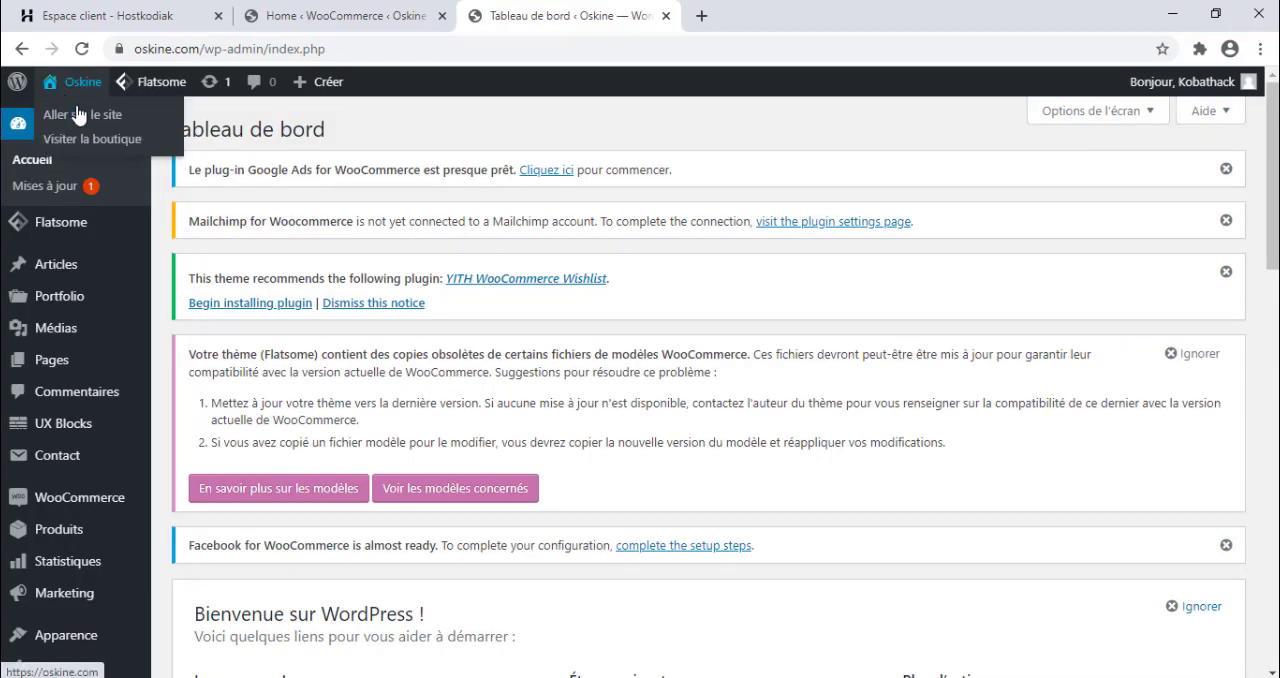
click(79, 116)
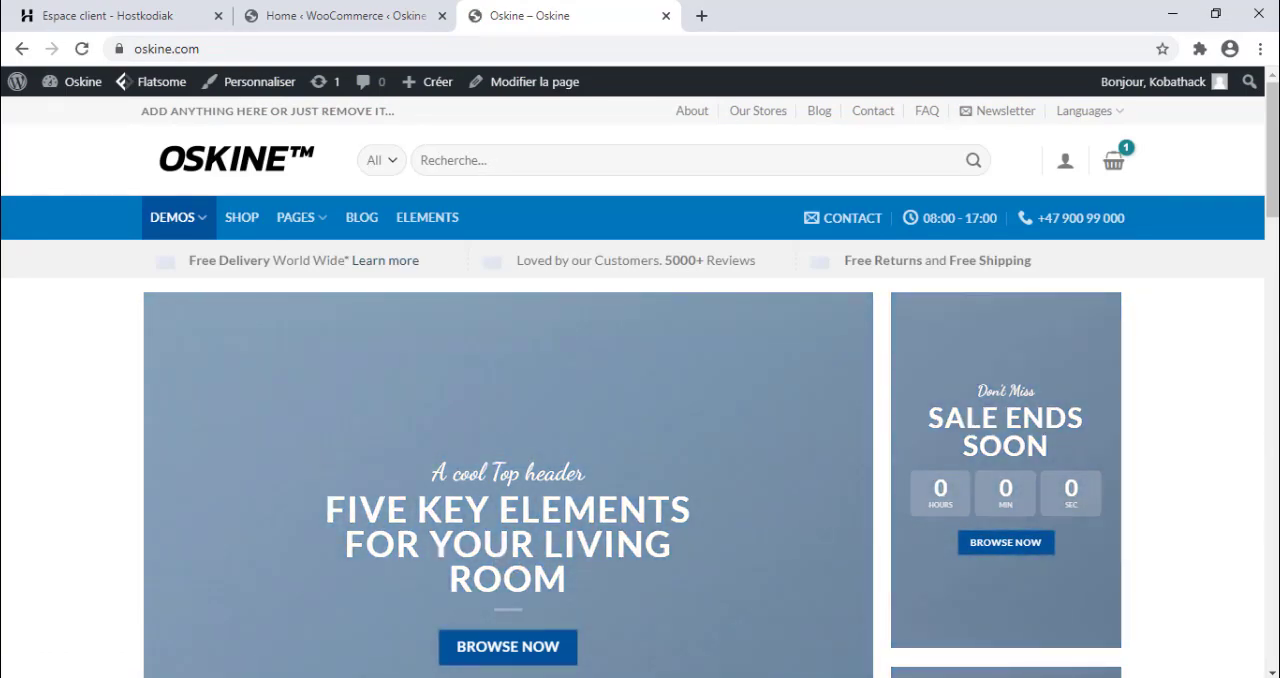
mouse_move(1272, 150)
mouse_down()
mouse_move(1272, 542)
mouse_move(1272, 163)
mouse_up()
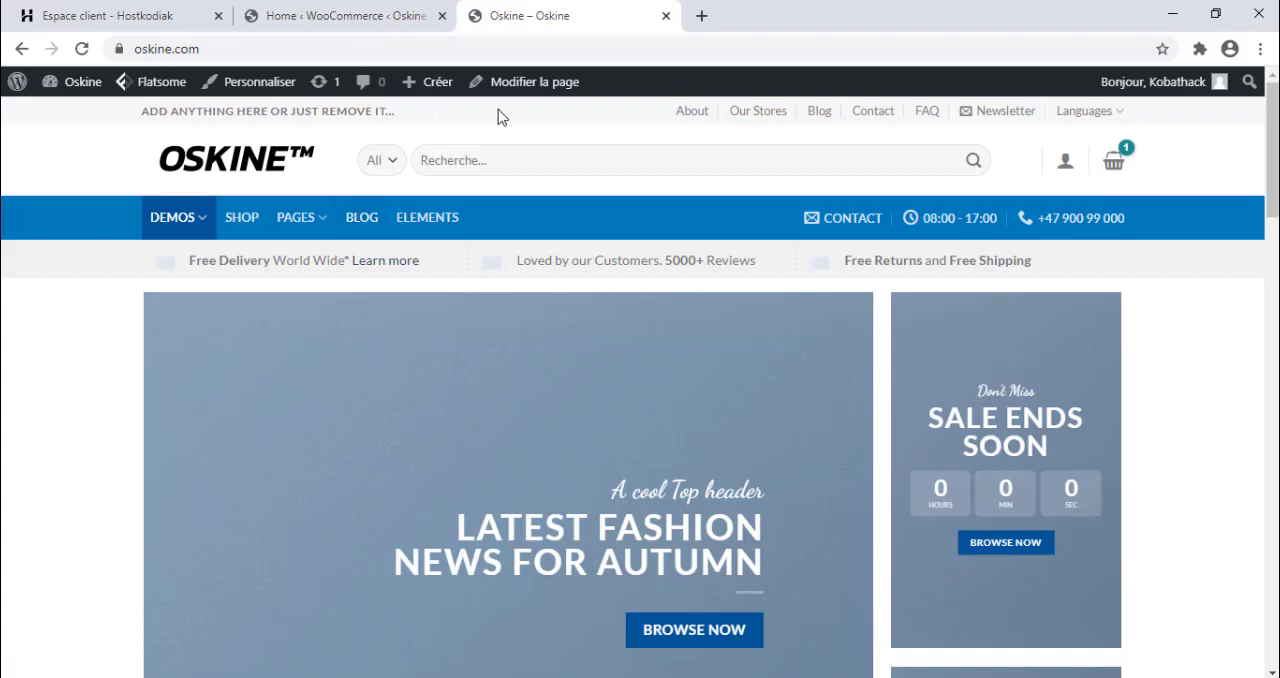
scroll(1106, 458, down, 5)
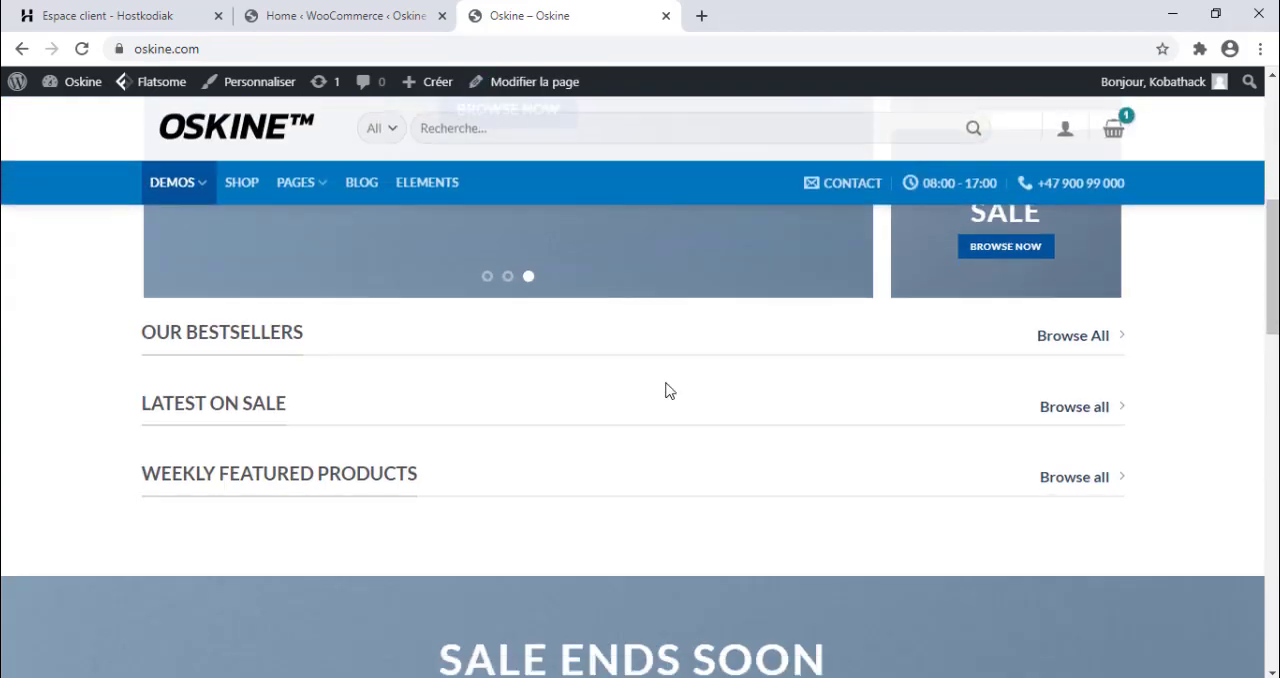
scroll(1000, 575, down, 5)
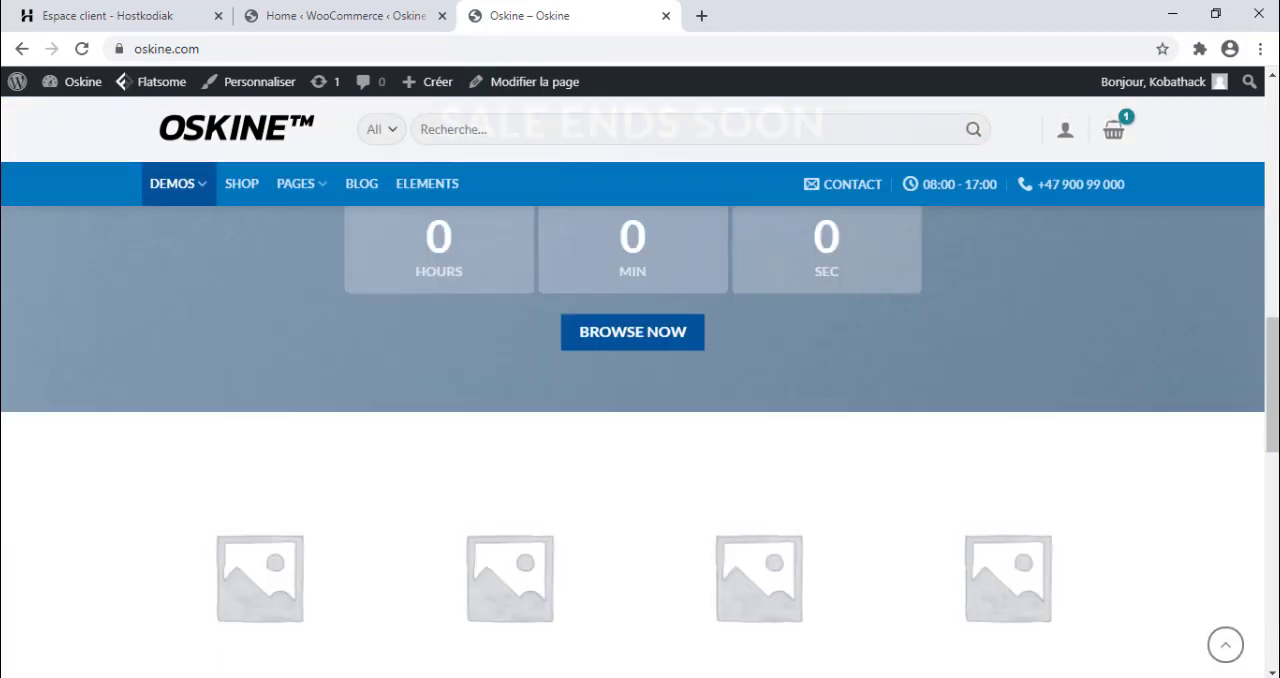
scroll(640, 400, down, 5)
scroll(431, 277, up, 3)
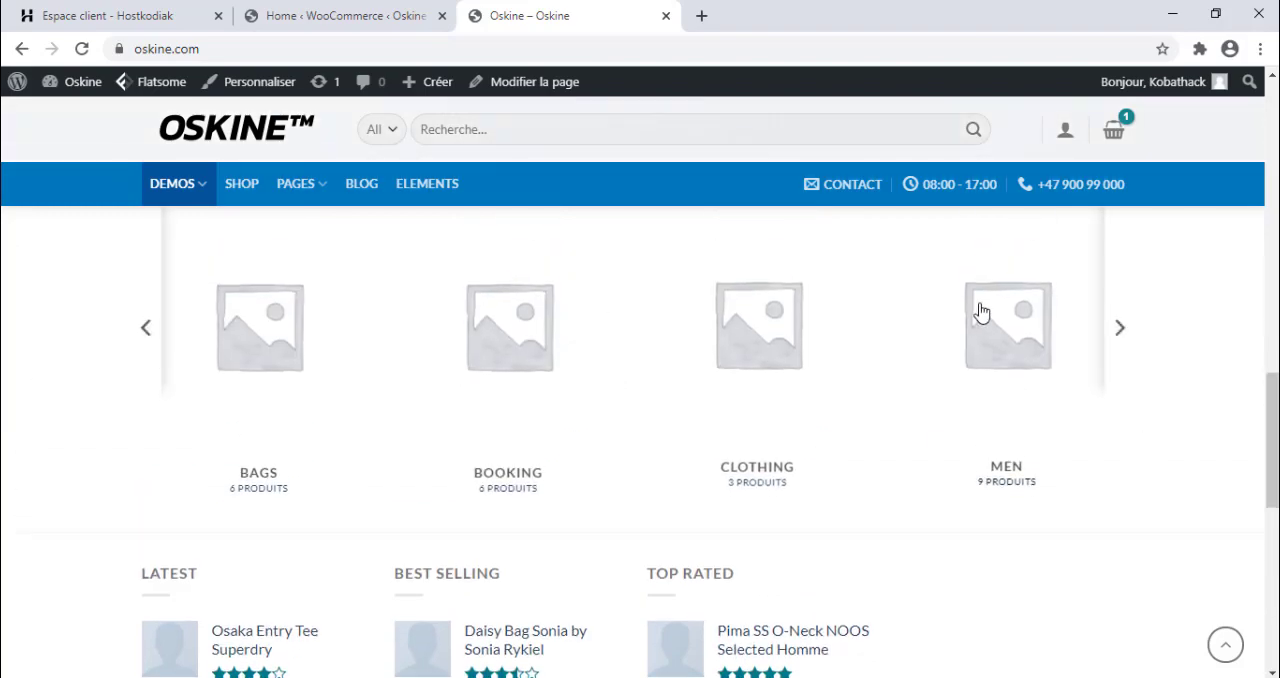
scroll(631, 357, up, 10)
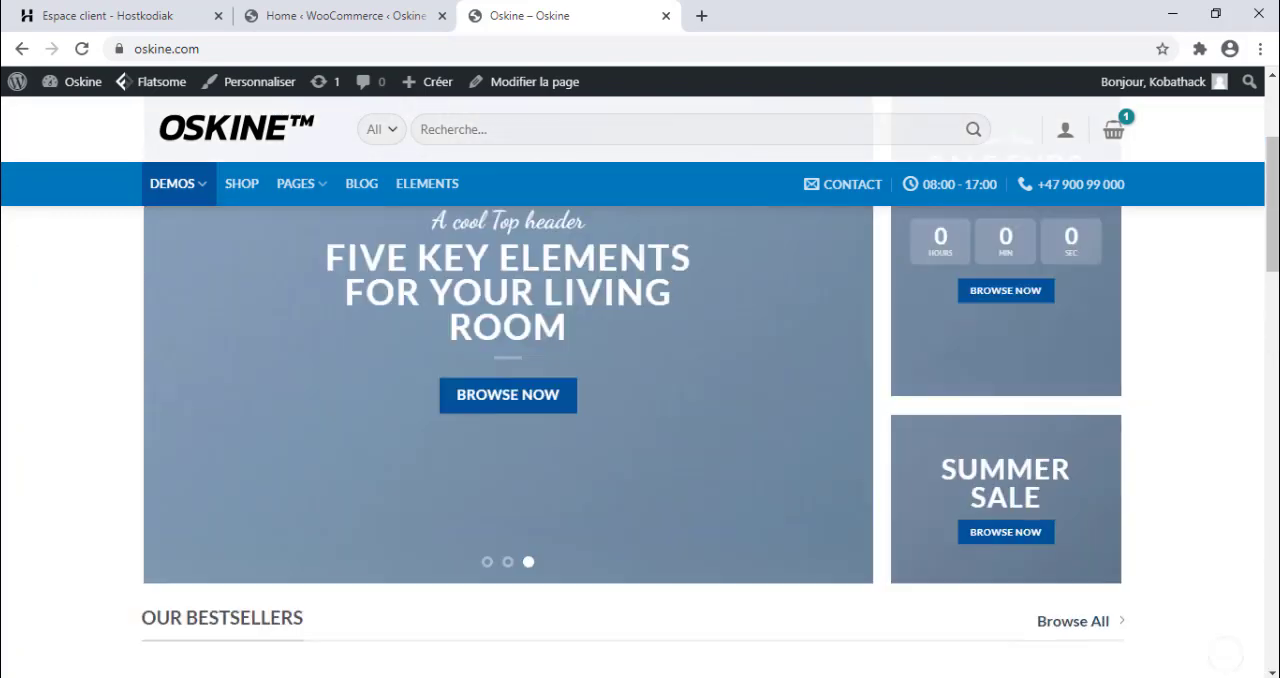
Open the homepage in UX Builder and remove the background image from the slider's first banner.
mouse_move(530, 97)
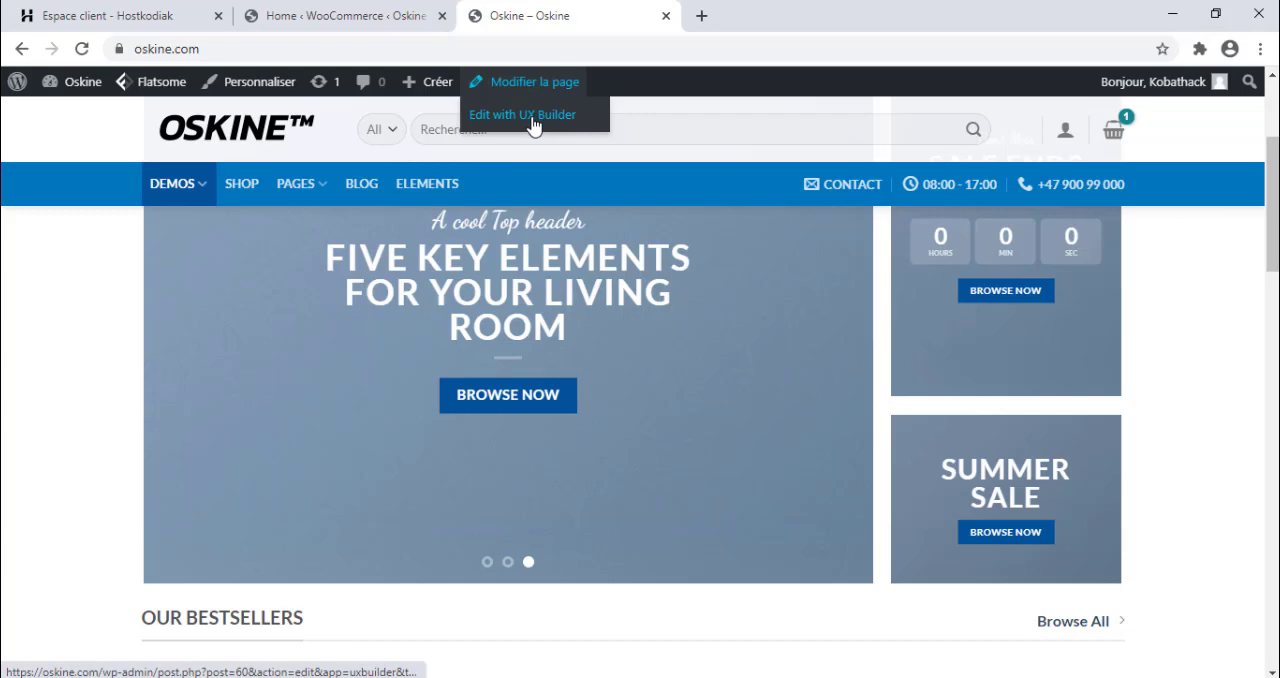
click(533, 124)
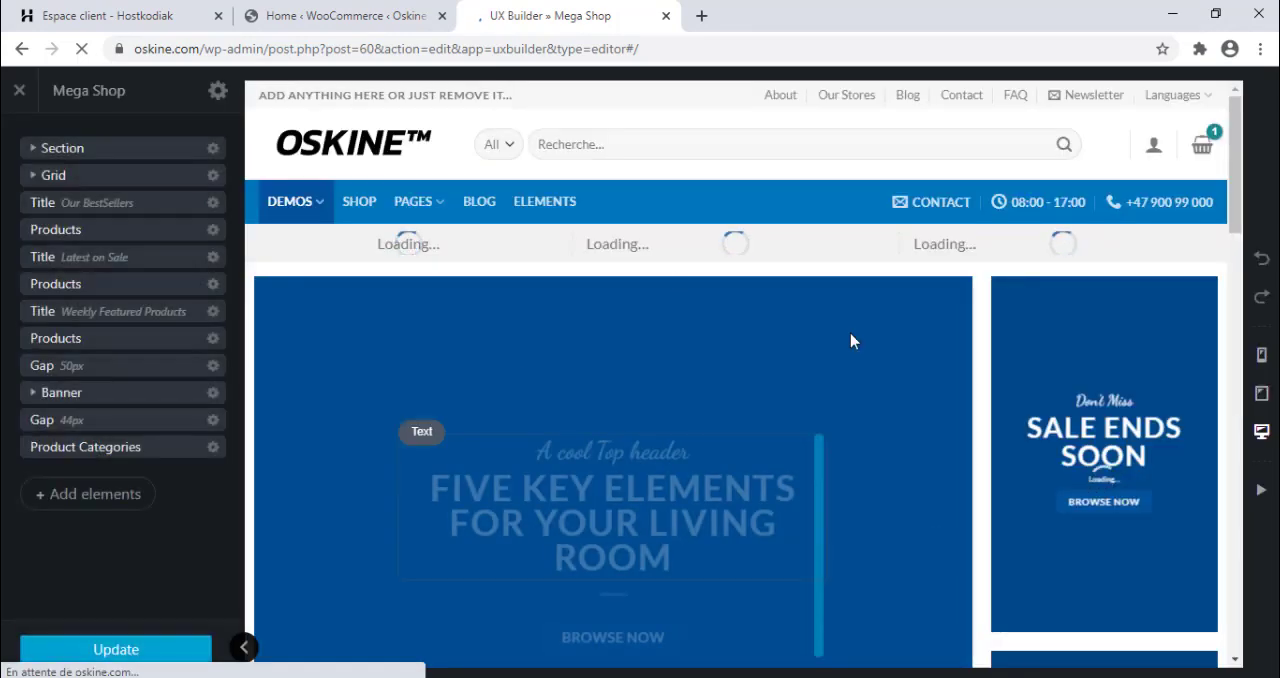
drag(1238, 210, 1236, 246)
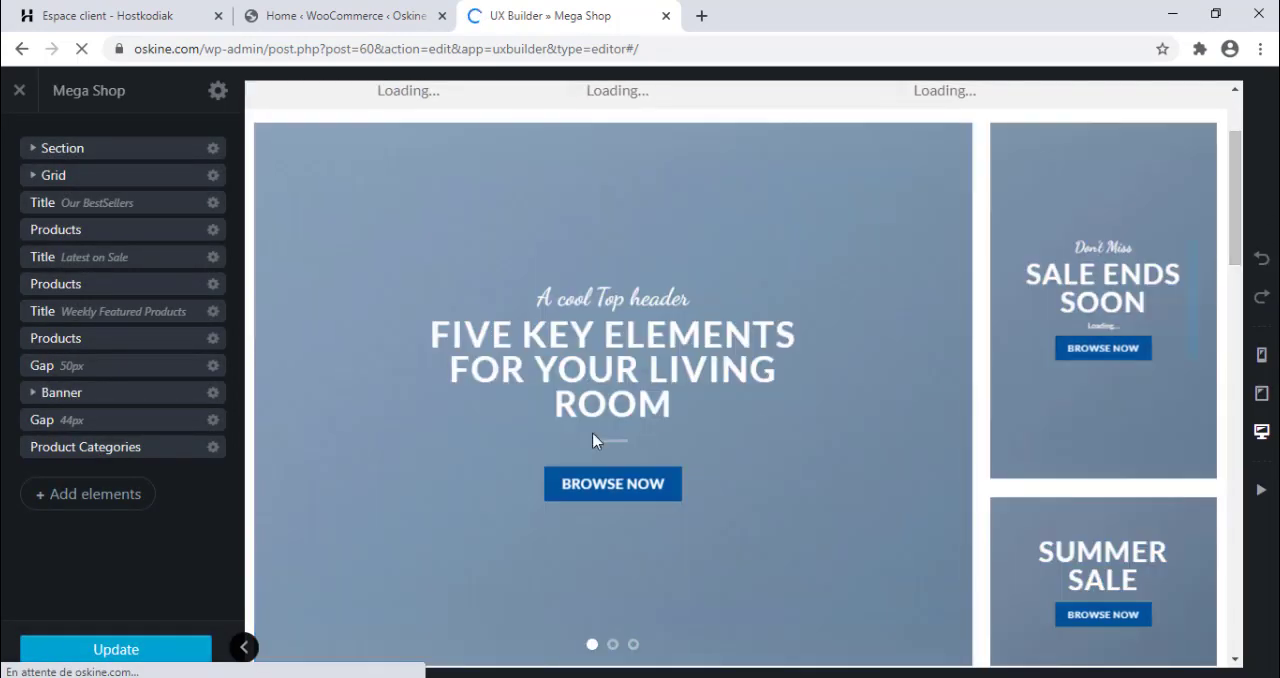
click(322, 163)
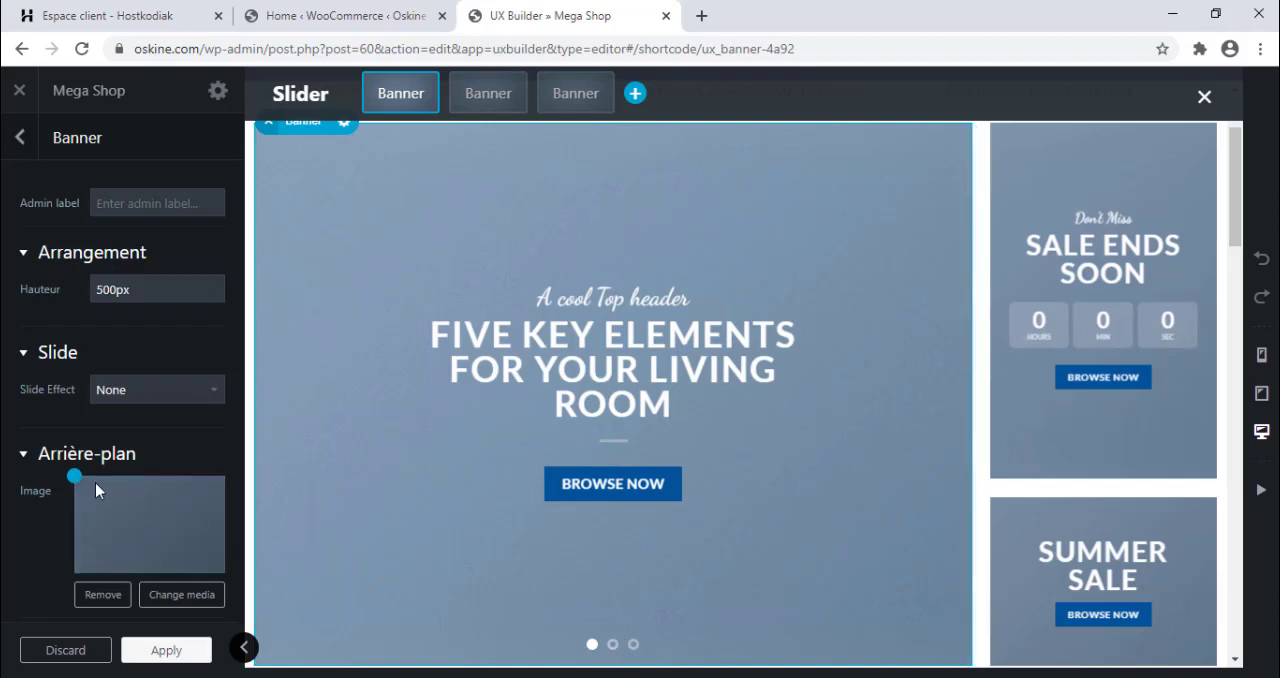
click(102, 595)
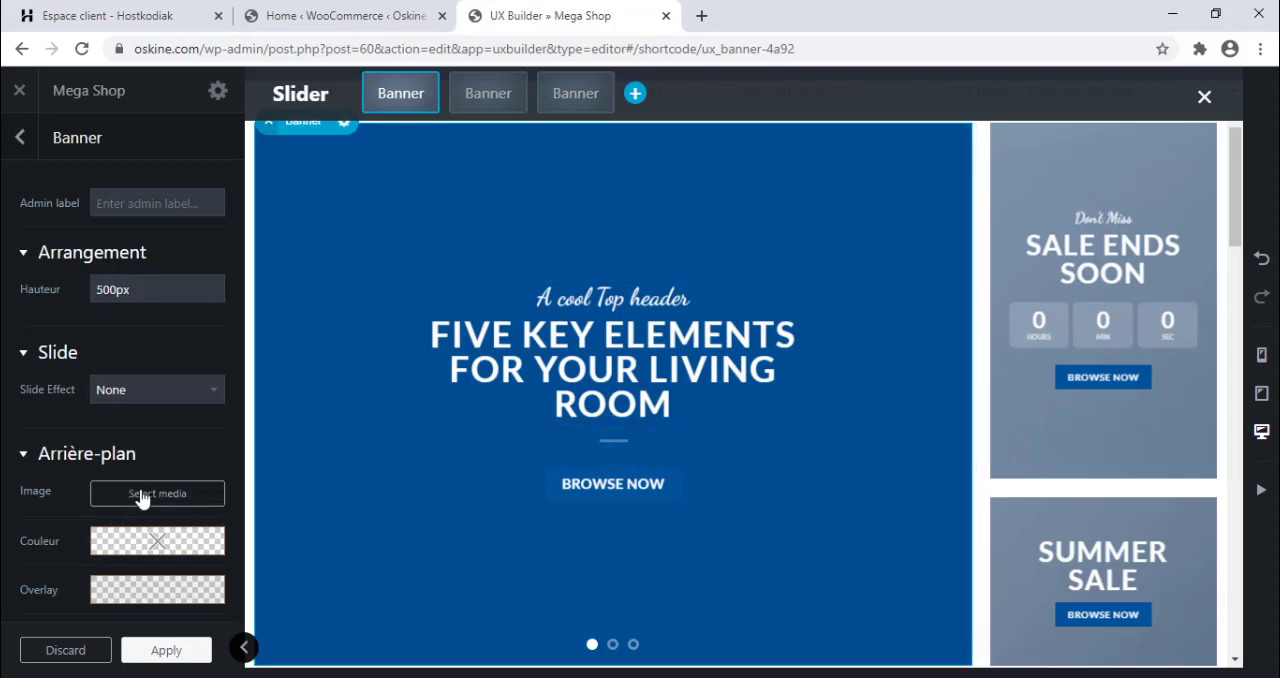
Try green, grey, blue and a custom rgb(10, 99, 200) as the banner's background colour, and clear the colour.
mouse_move(165, 543)
click(216, 515)
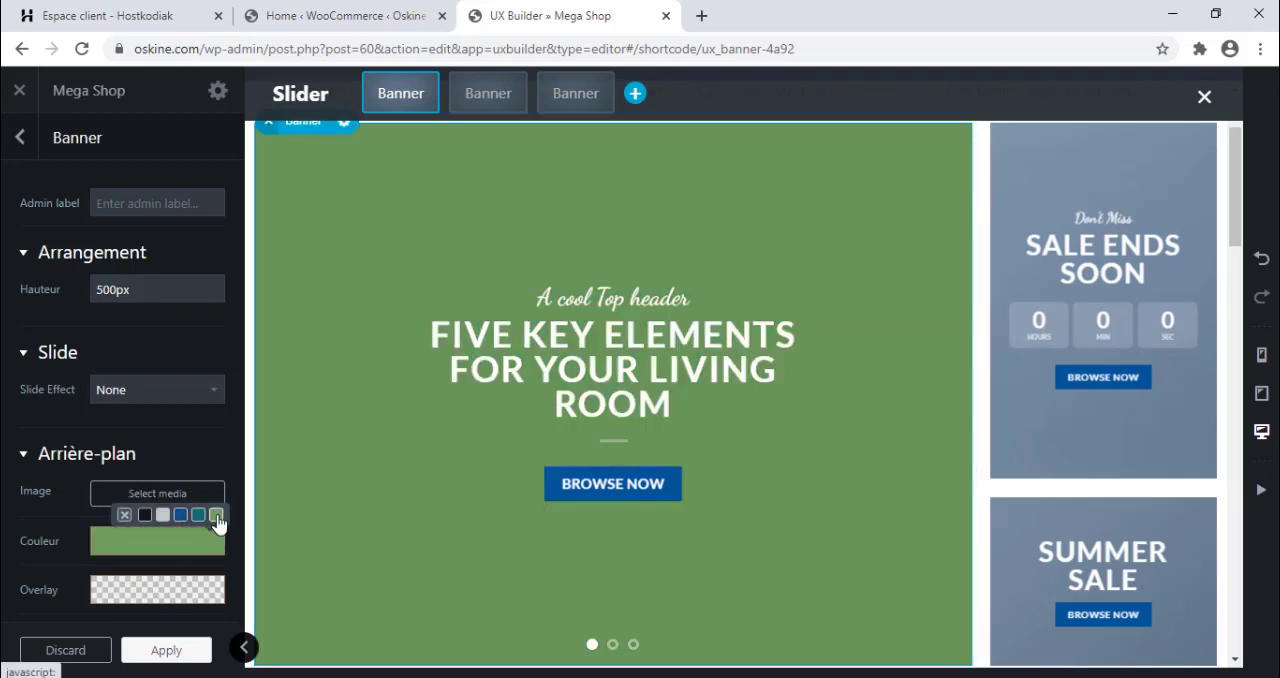
click(163, 518)
click(180, 516)
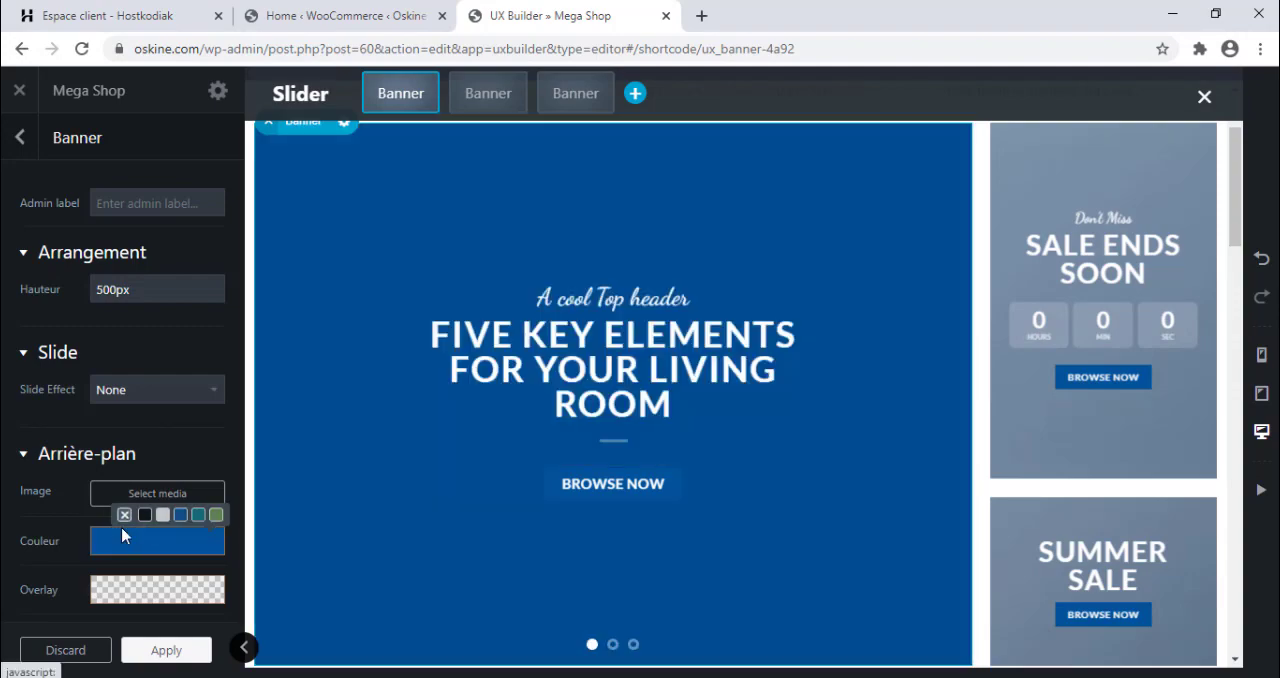
click(126, 538)
click(149, 302)
drag(228, 296, 259, 358)
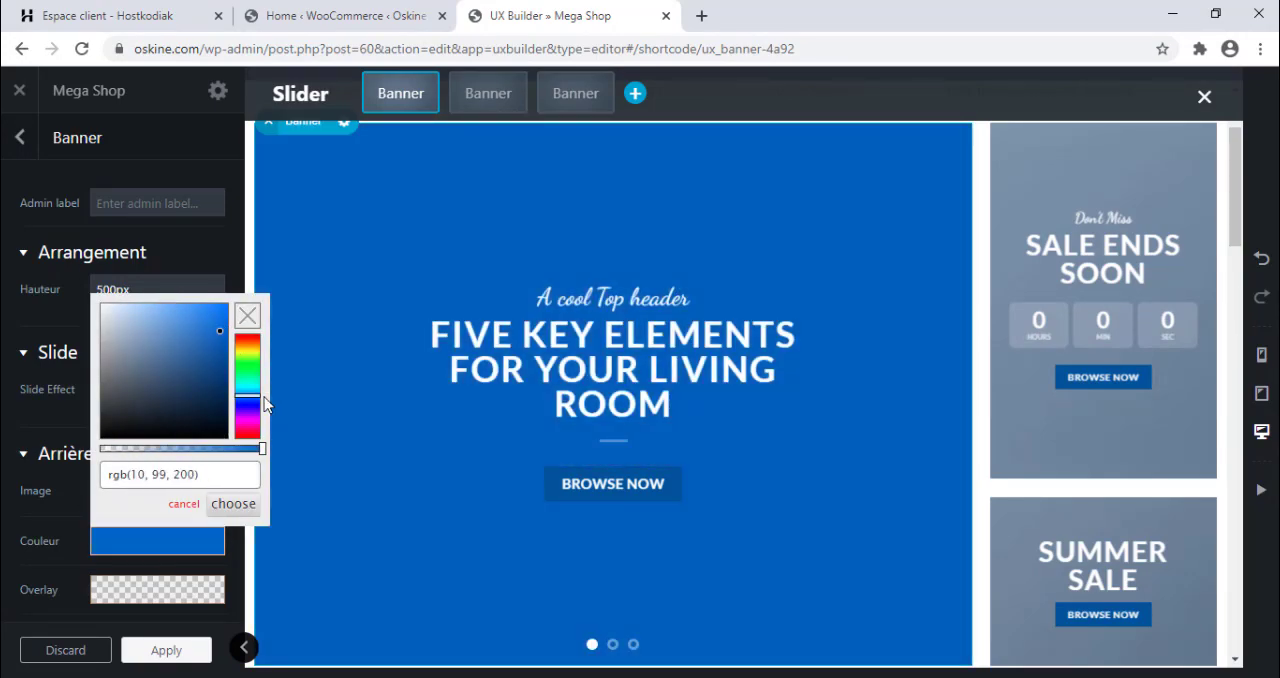
click(251, 316)
Inspect the first banner's heading in the text editor, close it without changes, and return to the collapsed page element list.
click(545, 368)
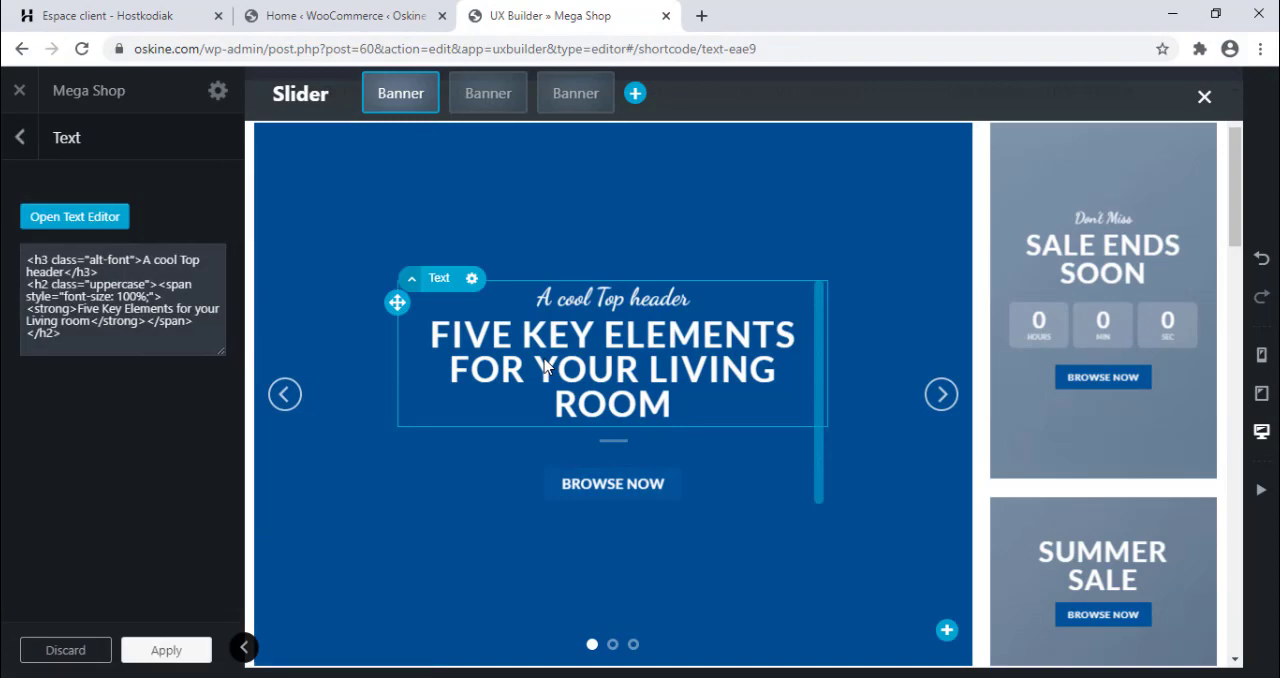
double_click(545, 368)
double_click(75, 298)
triple_click(75, 298)
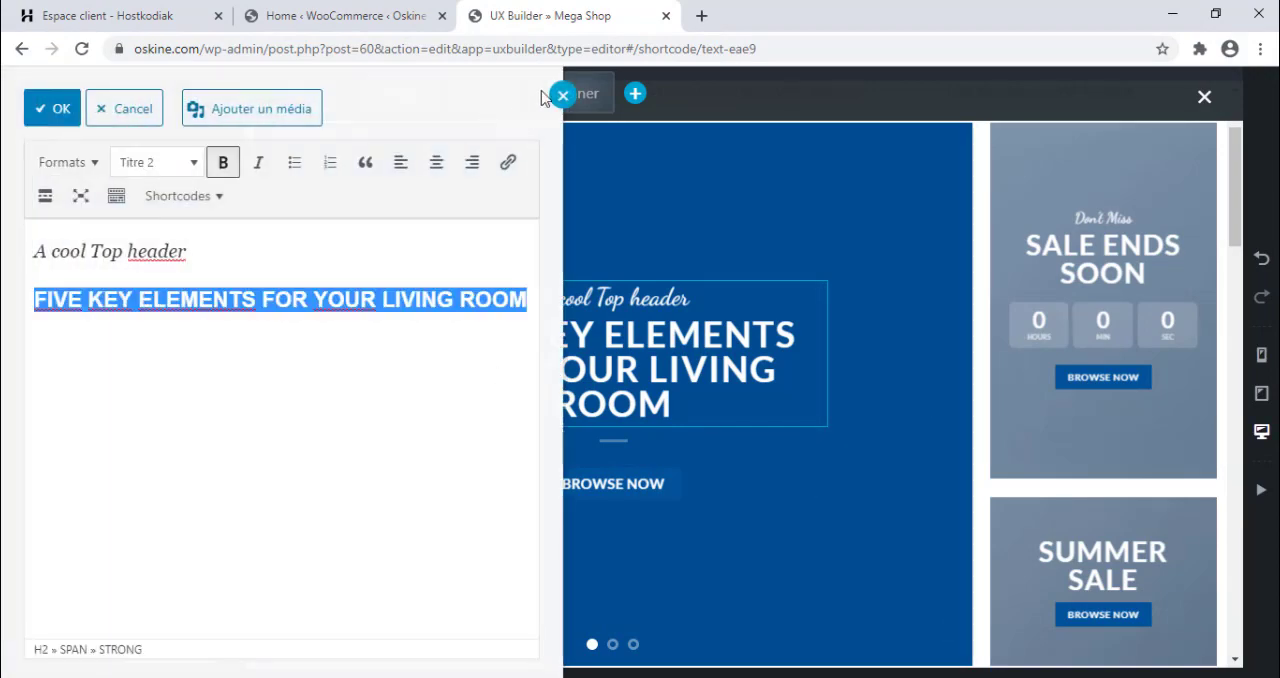
click(563, 94)
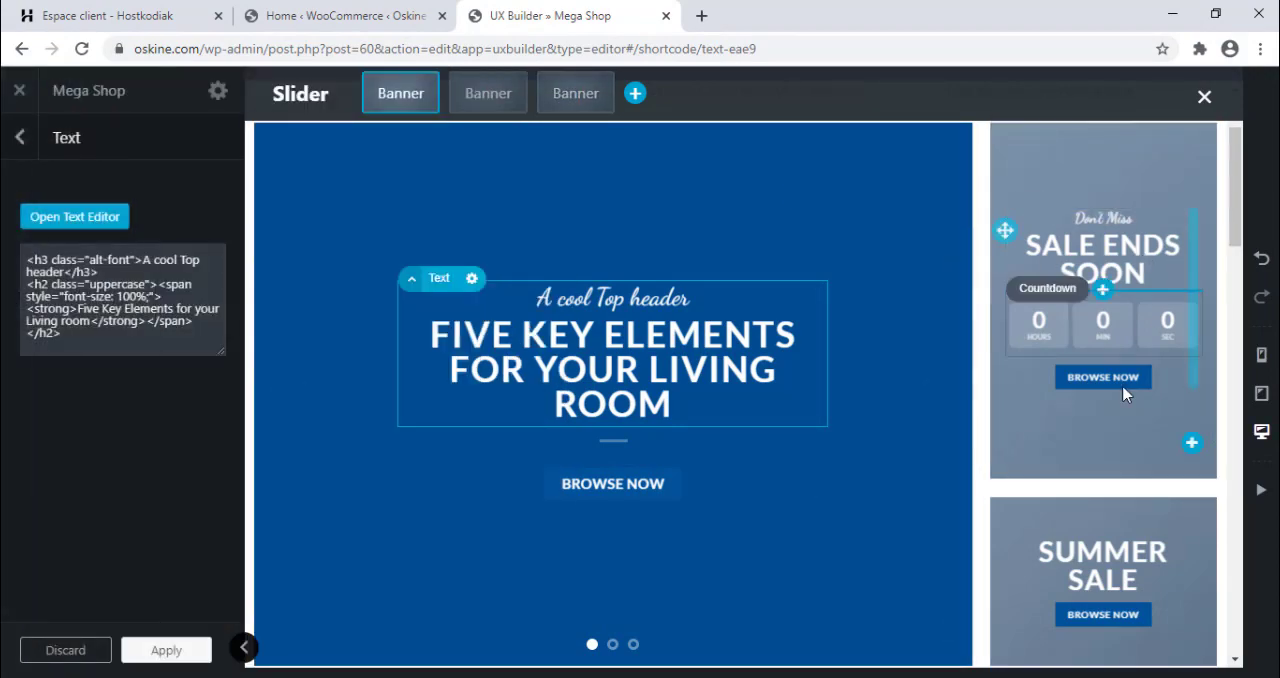
scroll(1233, 265, down, 2)
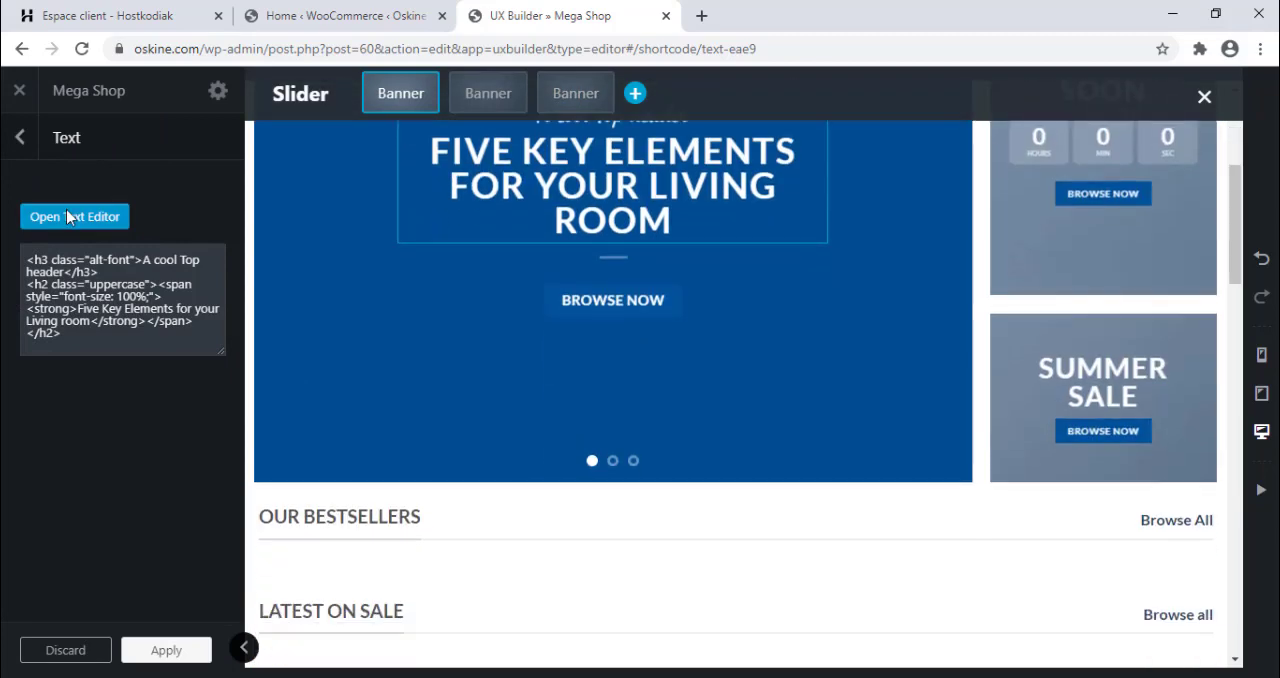
click(15, 140)
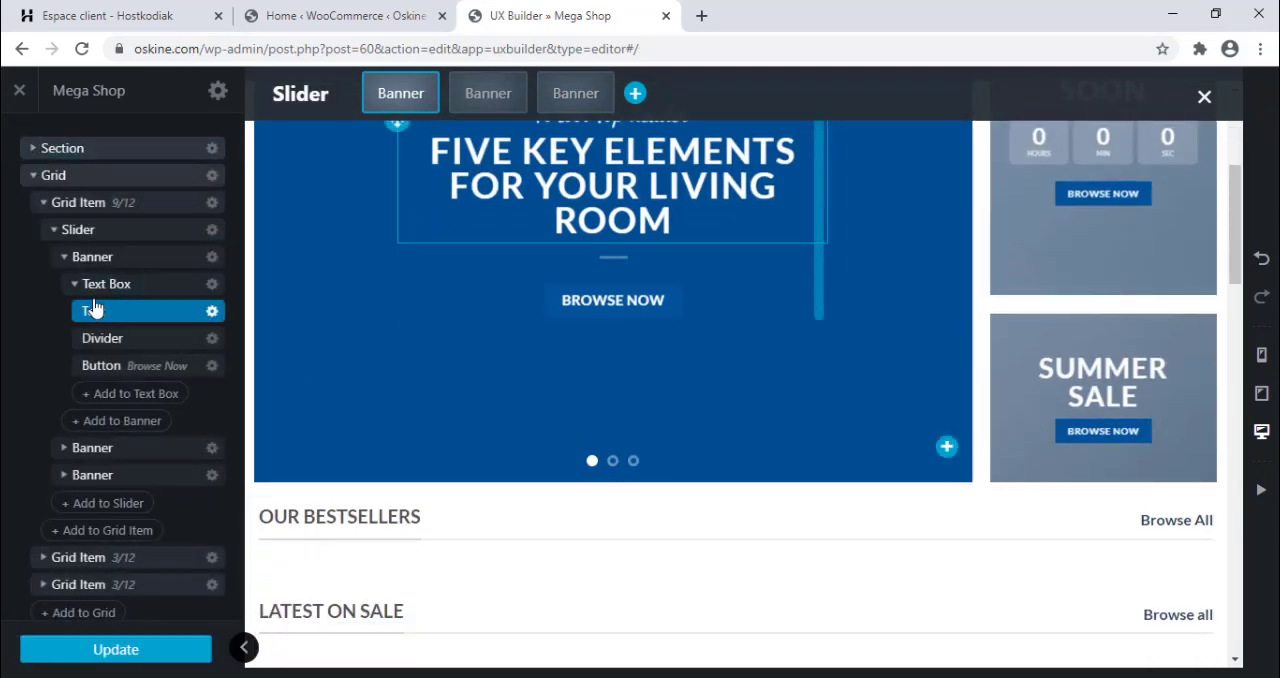
click(36, 177)
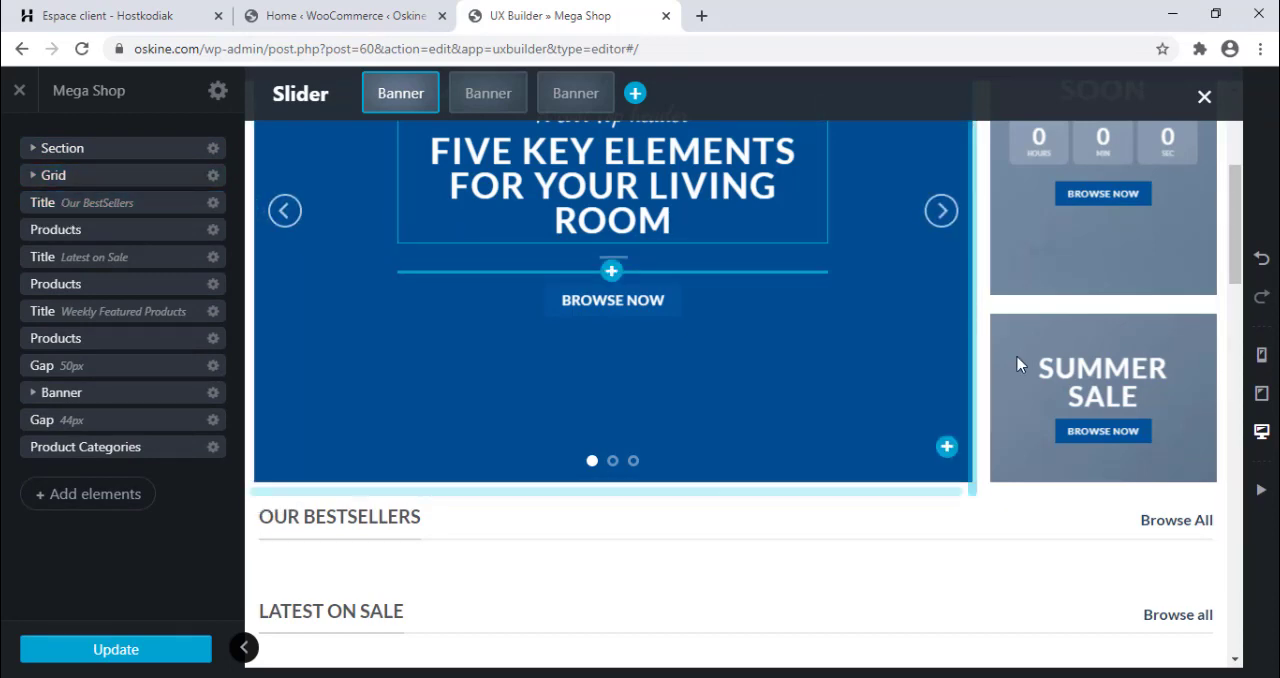
Delete the full-width Sale Ends Soon countdown banner above the product categories.
scroll(1230, 328, down, 3)
scroll(1230, 328, down, 4)
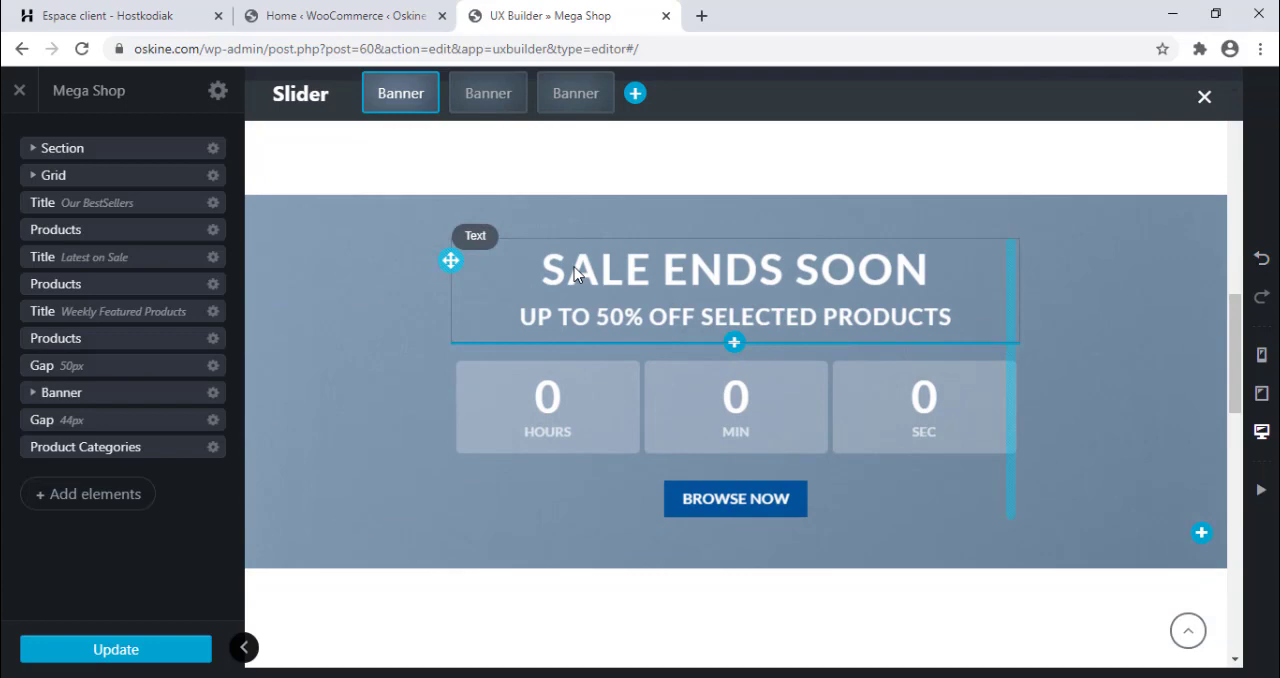
double_click(620, 290)
click(563, 95)
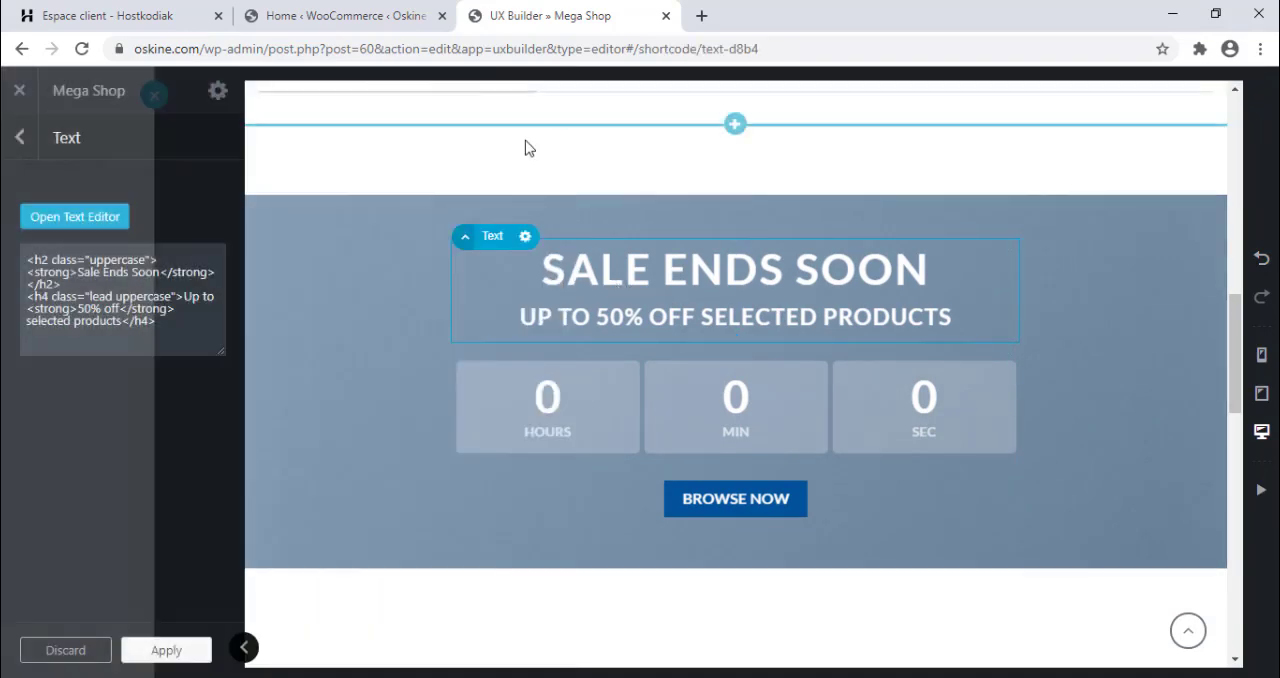
right_click(354, 214)
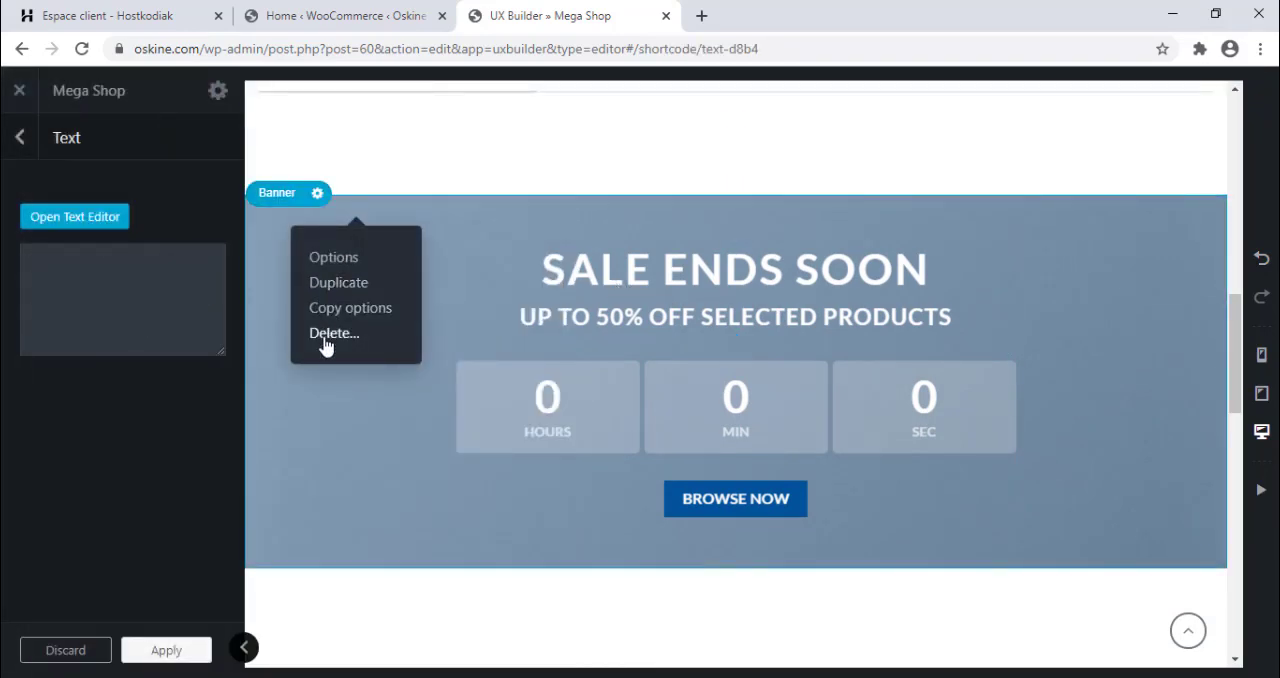
click(330, 333)
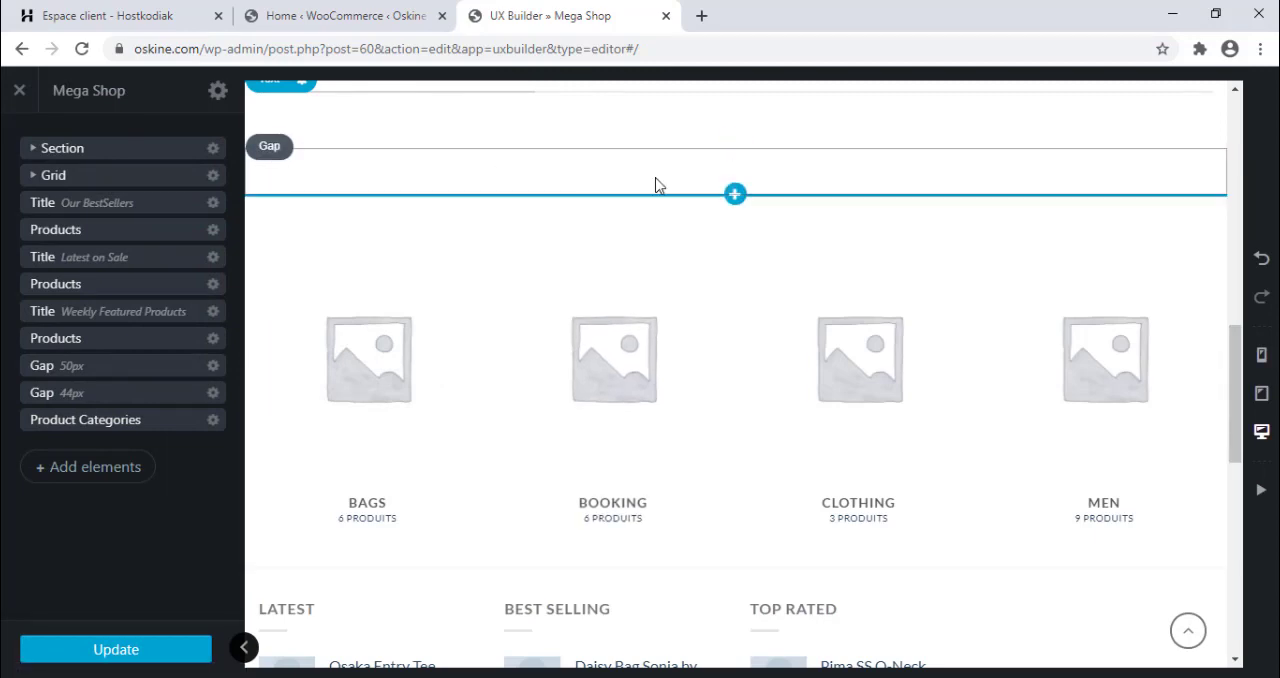
Insert a Payment Icons element below the Weekly Featured Products title, then delete it.
click(736, 155)
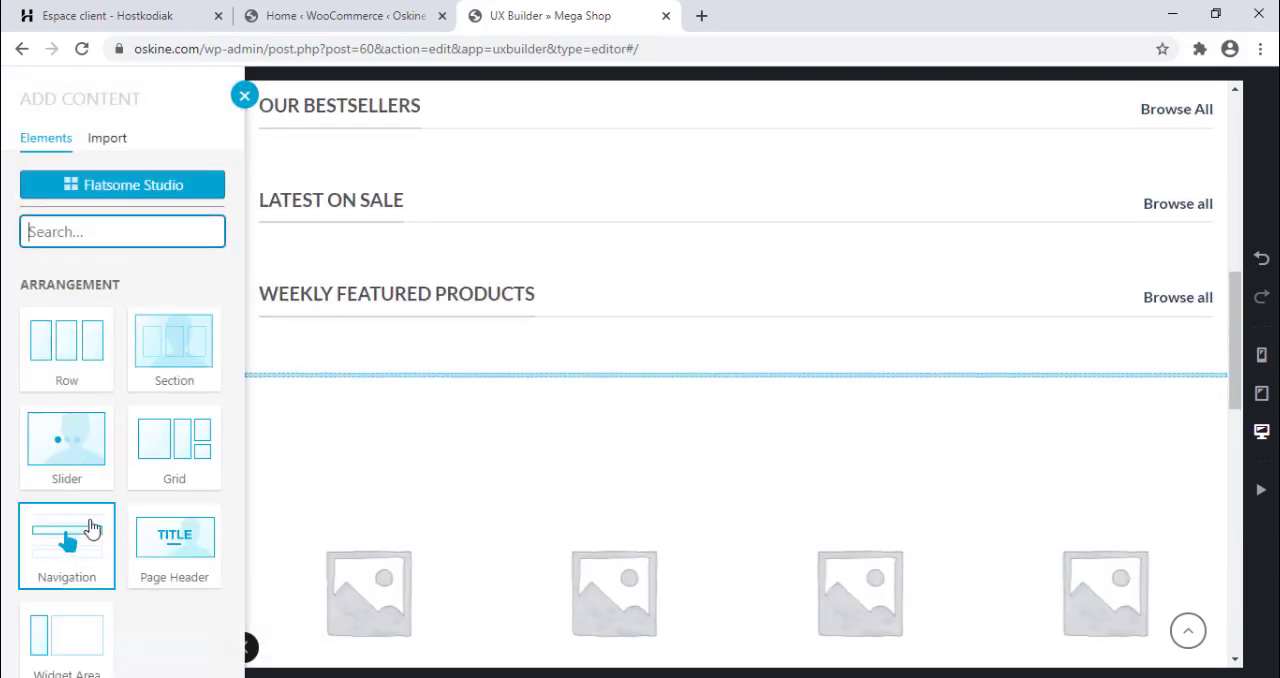
scroll(235, 367, down, 7)
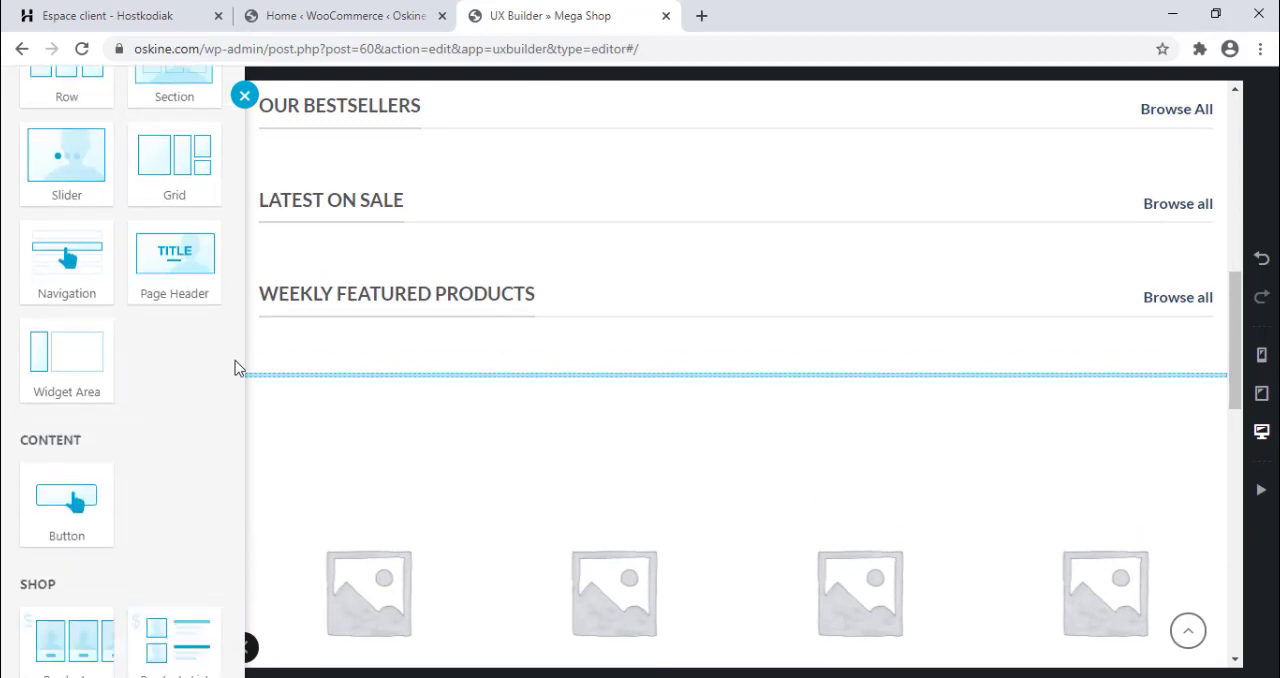
scroll(235, 365, down, 2)
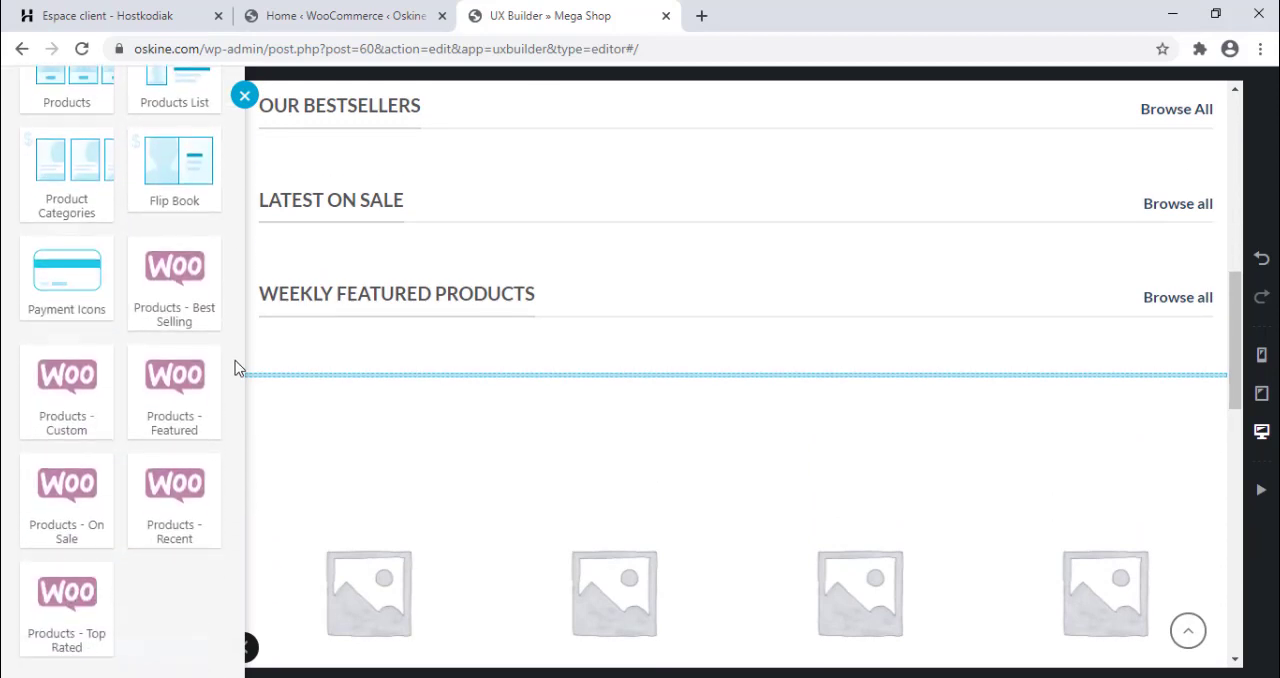
click(54, 298)
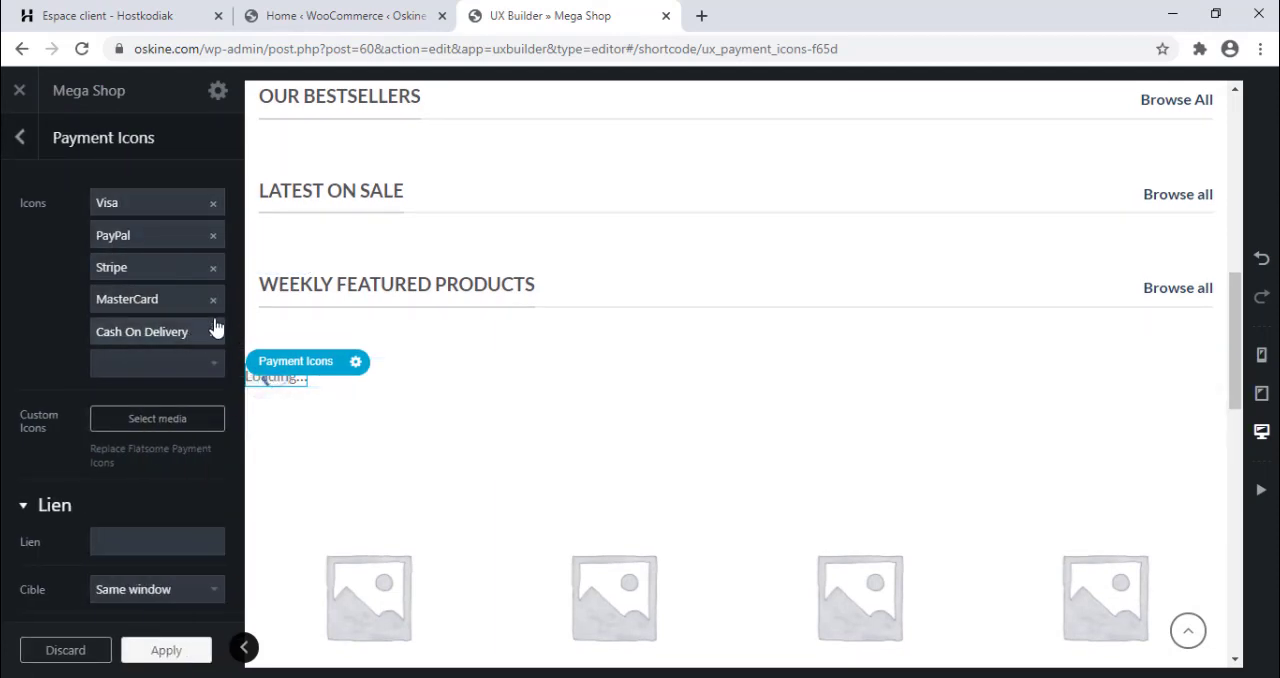
click(143, 199)
click(143, 201)
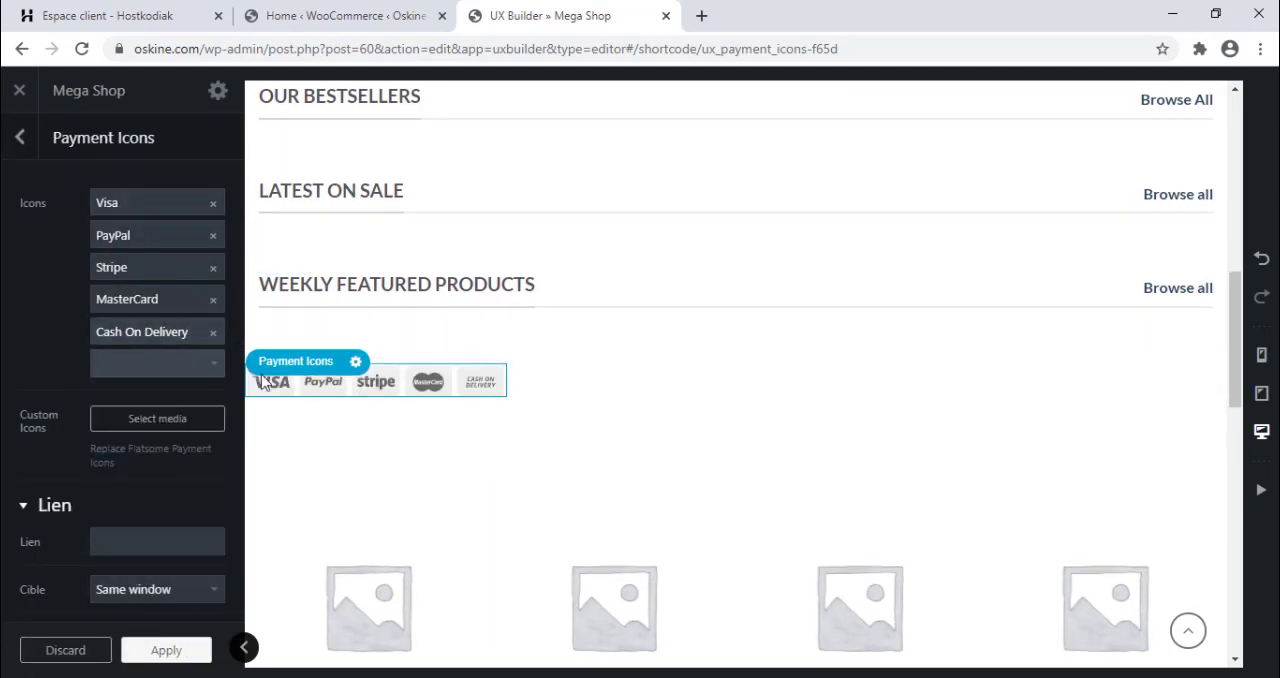
click(353, 366)
click(338, 488)
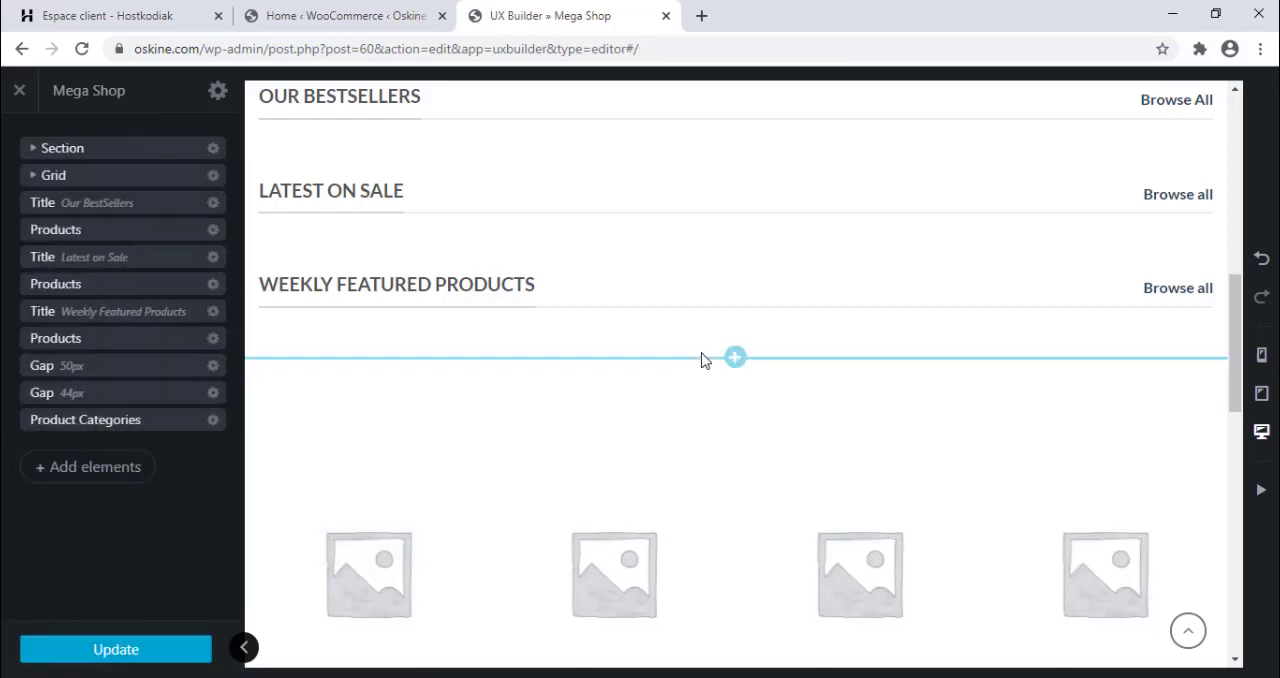
Import the Hero Banner 4 wireframe with its image from Flatsome Studio below the Weekly Featured Products title.
click(734, 358)
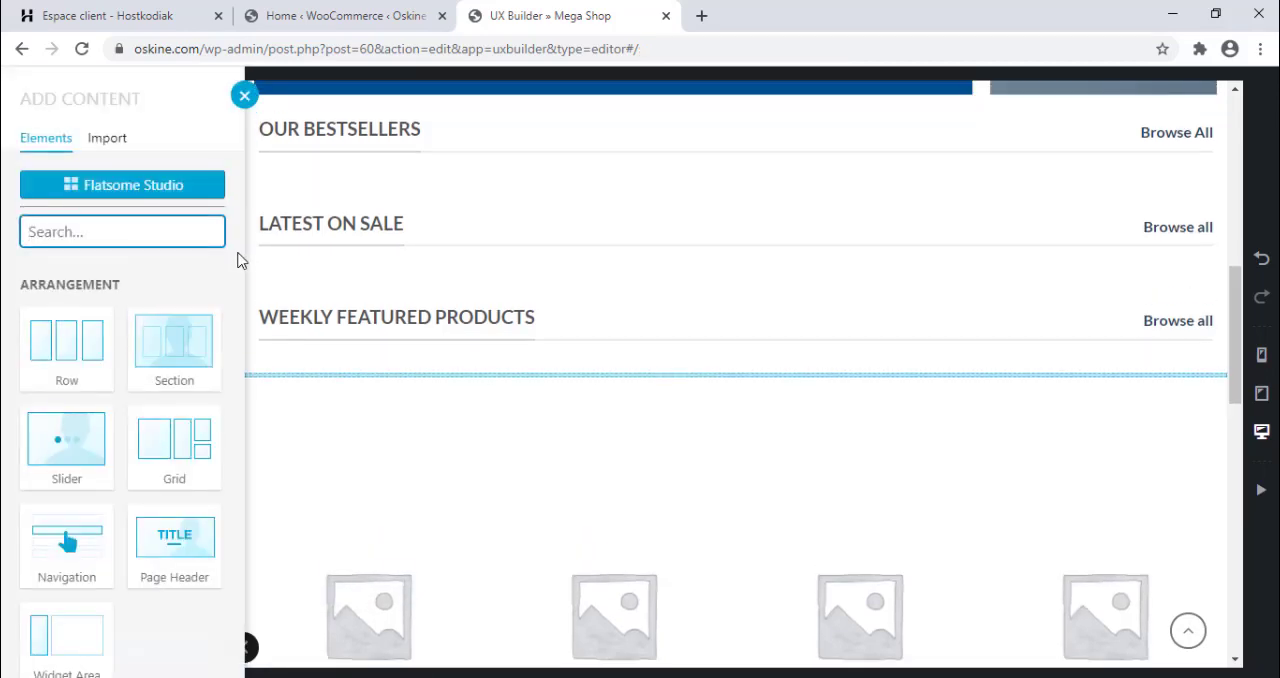
scroll(235, 261, down, 15)
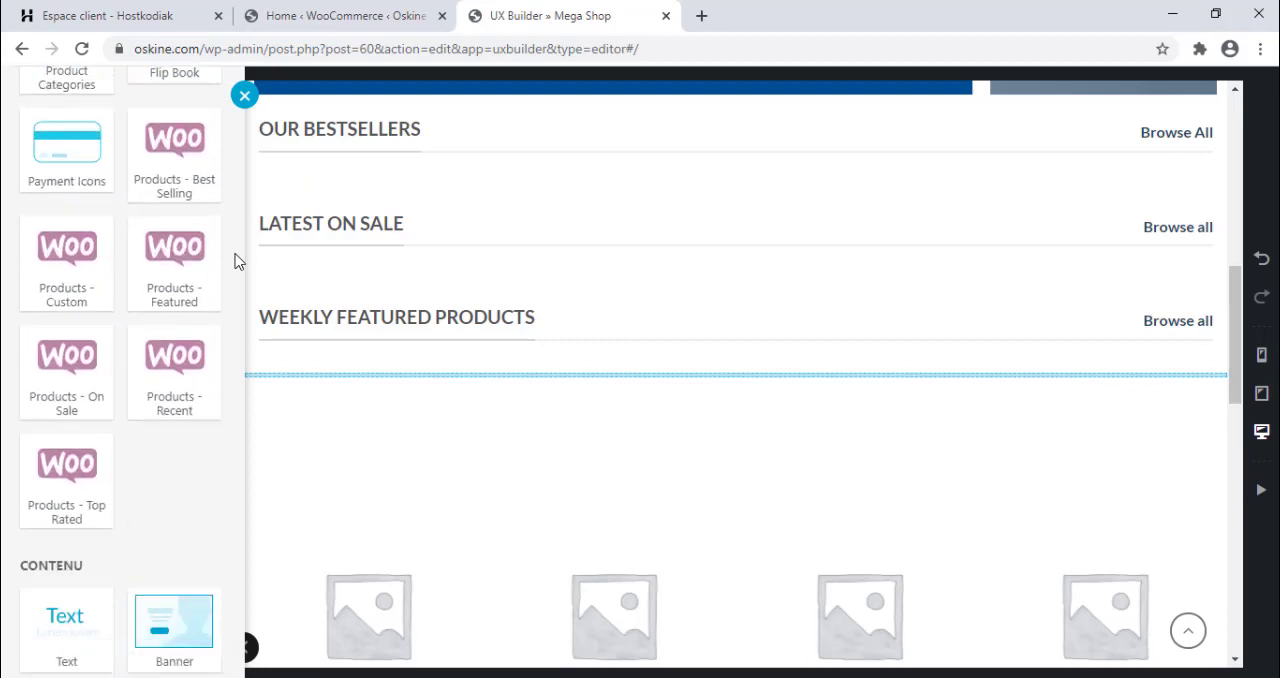
scroll(235, 261, down, 6)
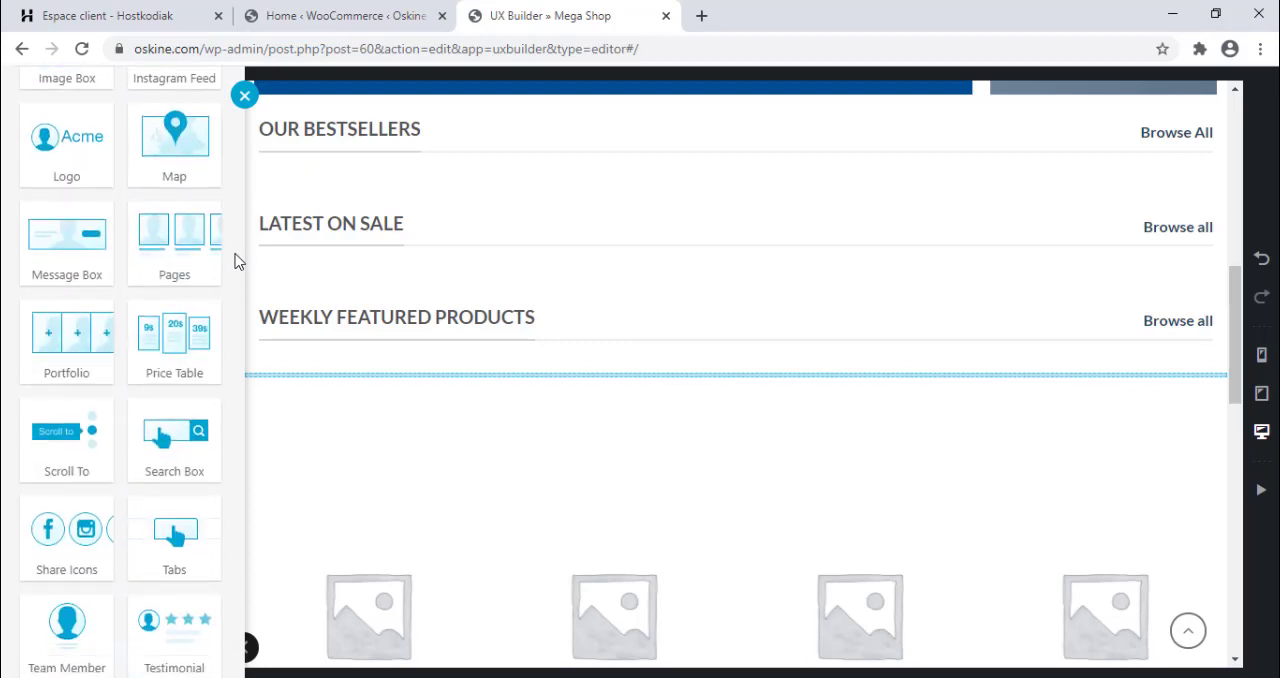
scroll(235, 261, down, 3)
scroll(235, 261, up, 7)
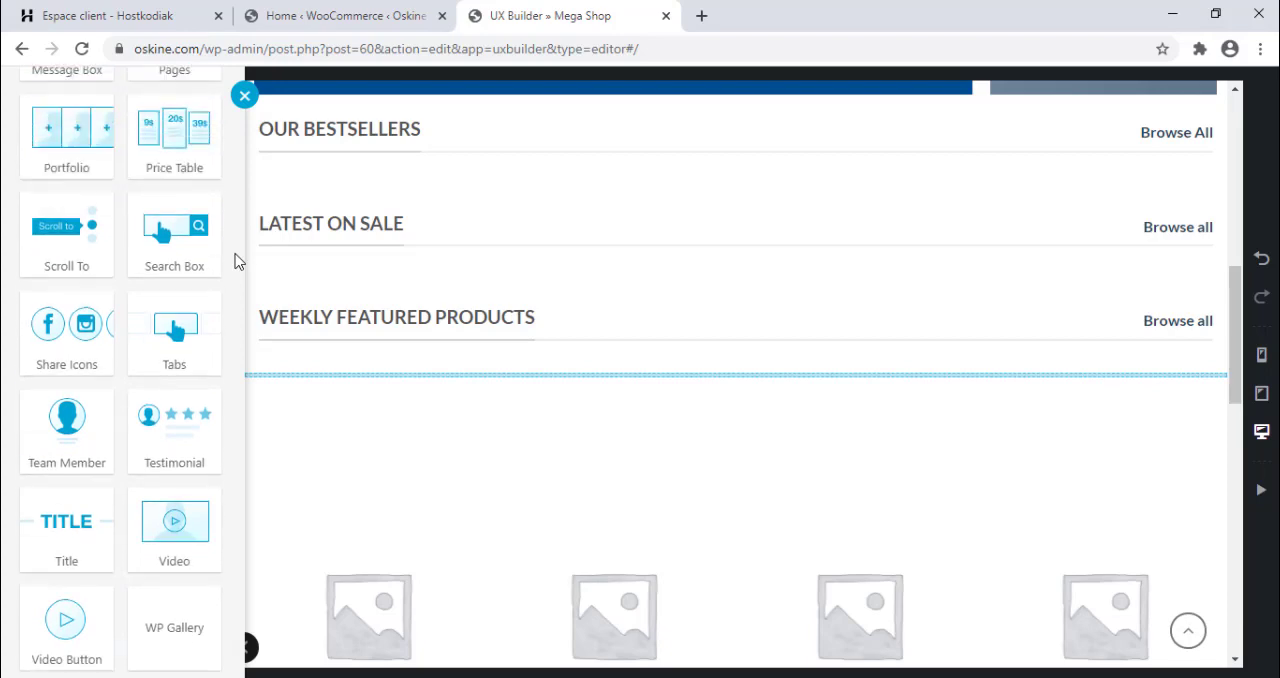
scroll(235, 261, up, 16)
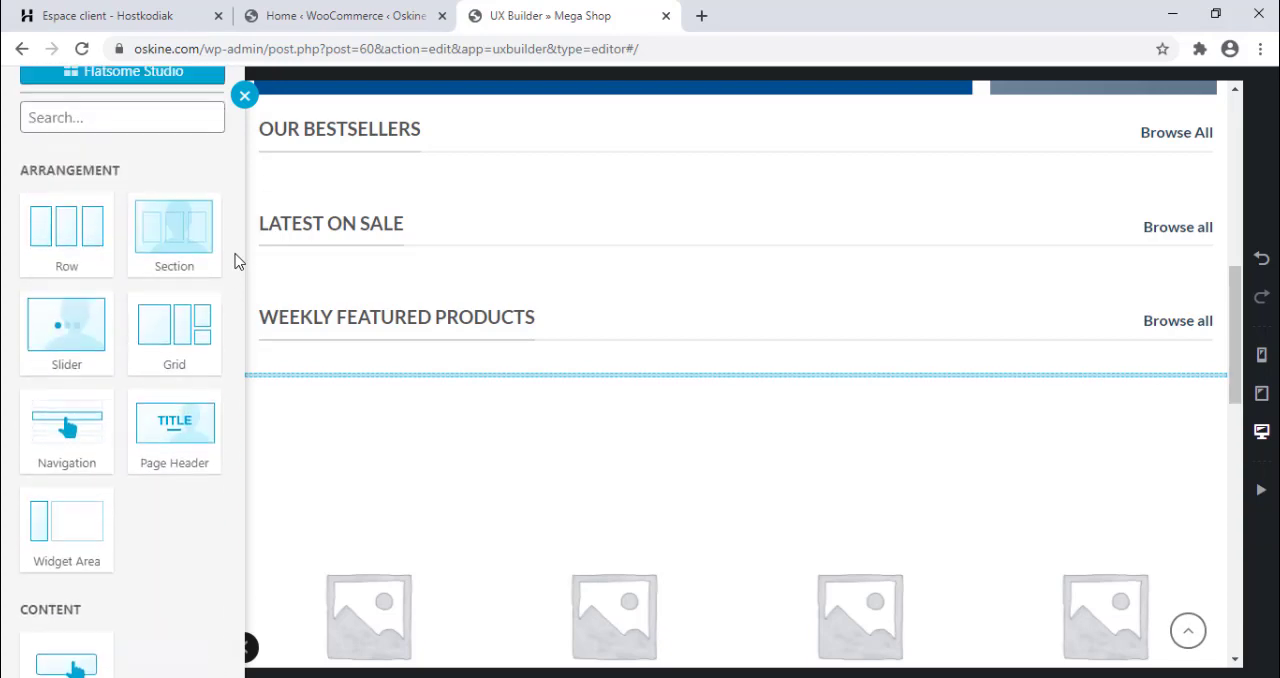
click(133, 194)
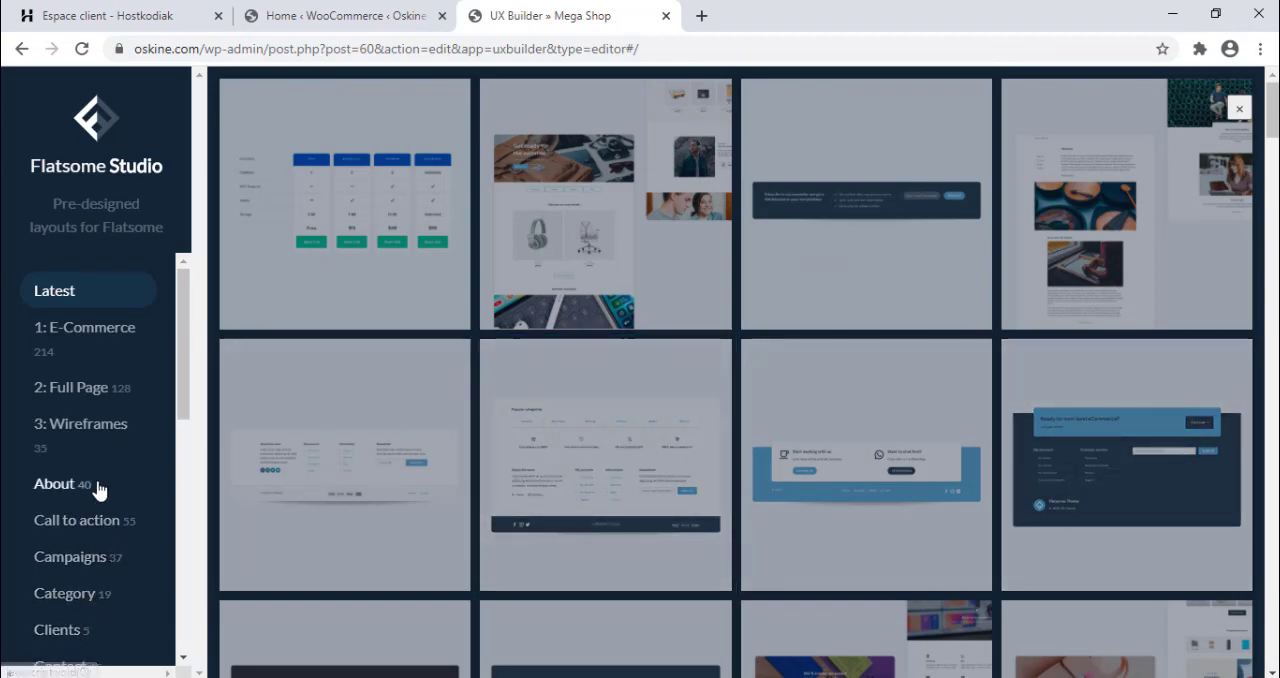
click(97, 425)
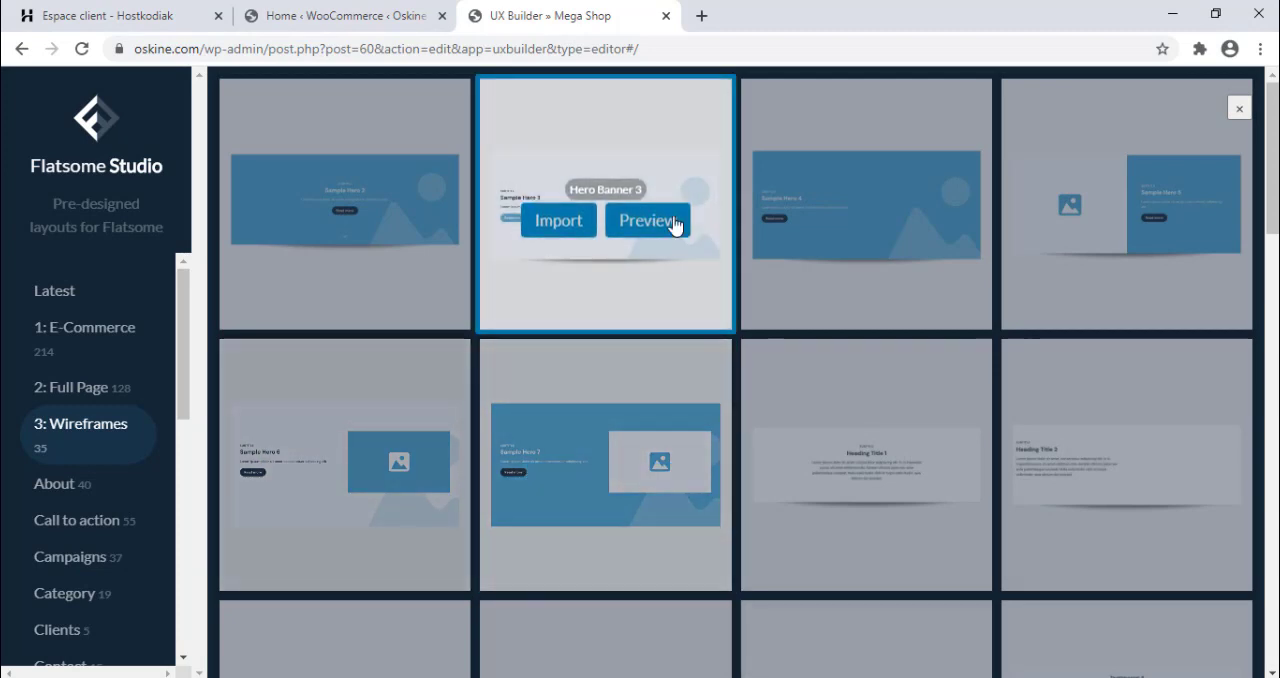
click(814, 220)
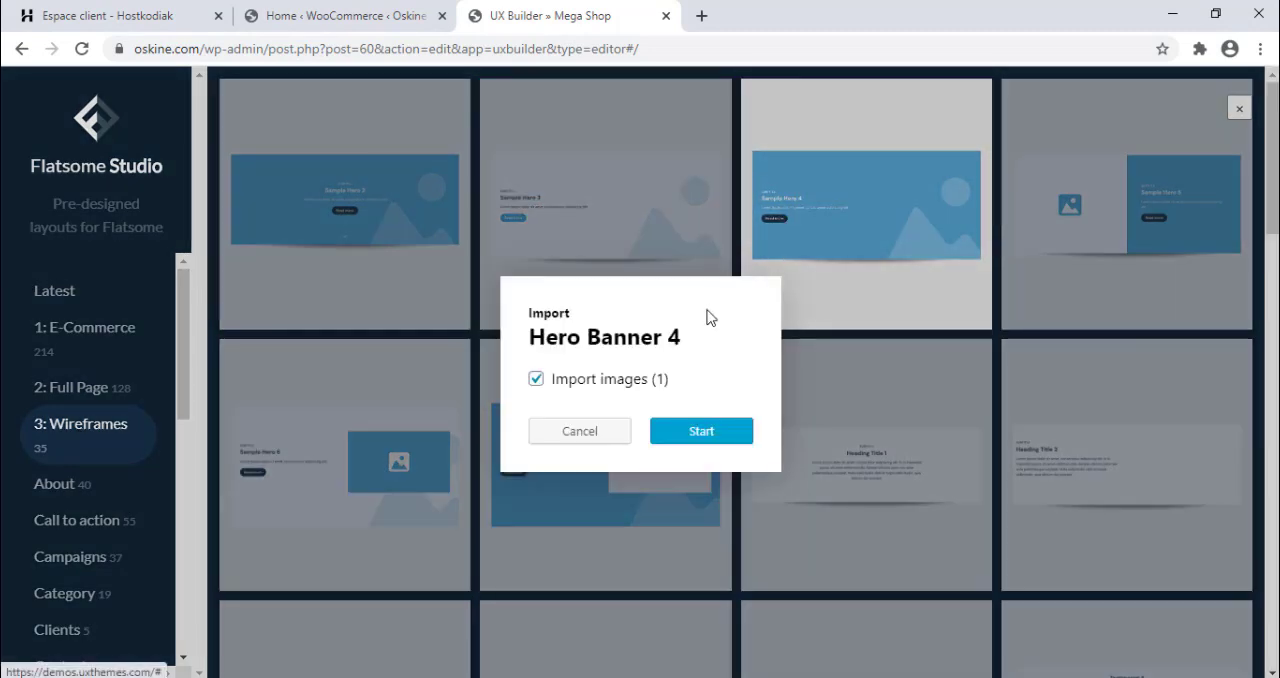
click(700, 431)
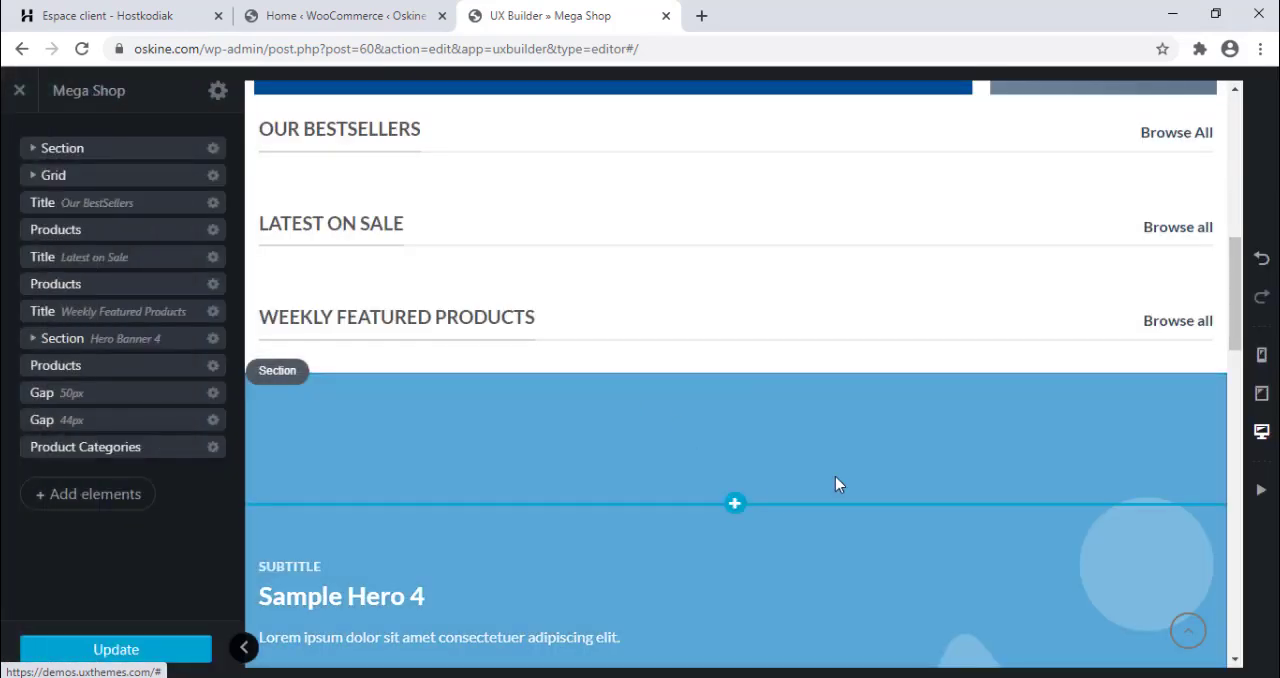
Move the Product Categories element up the page to sit between the Grid and the Our BestSellers title.
drag(1236, 327, 1240, 474)
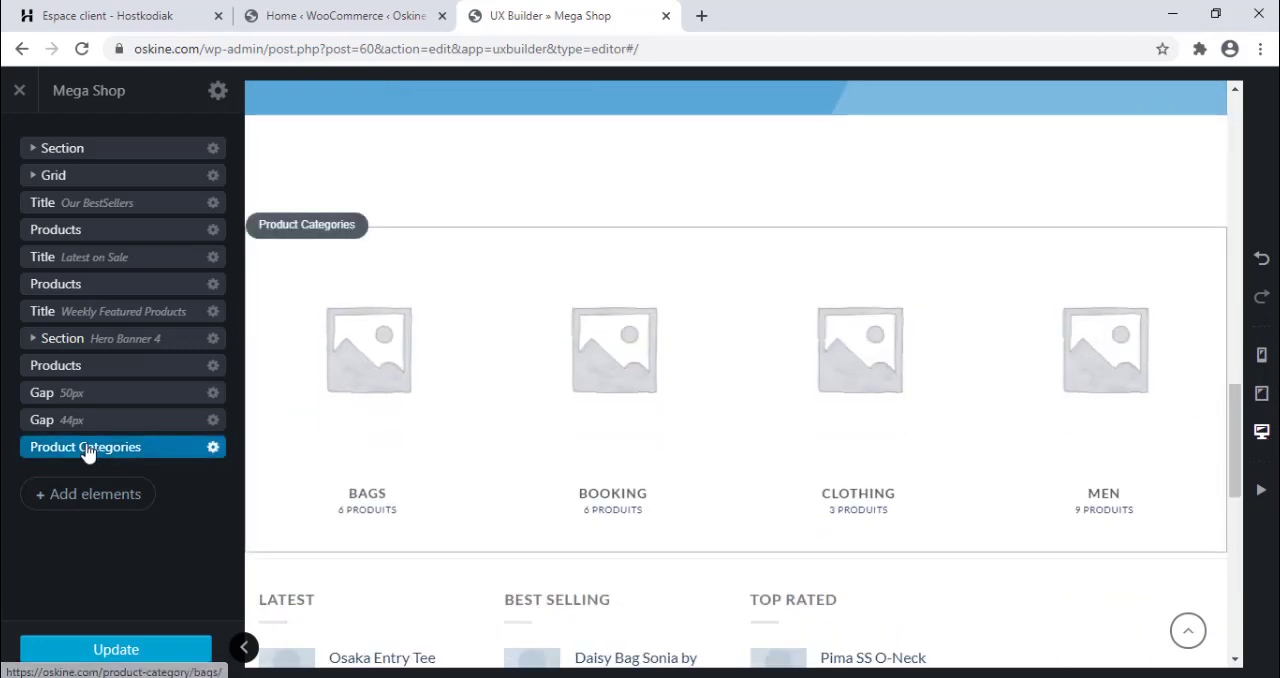
drag(87, 452, 120, 132)
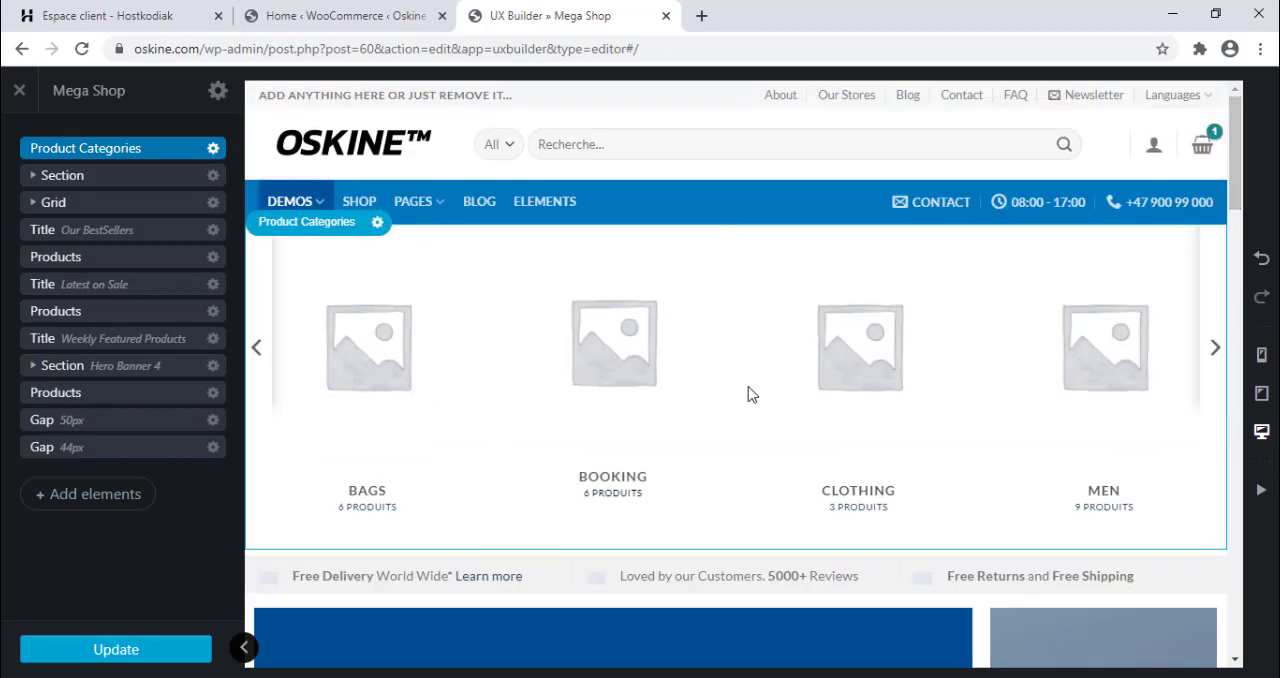
drag(128, 150, 55, 204)
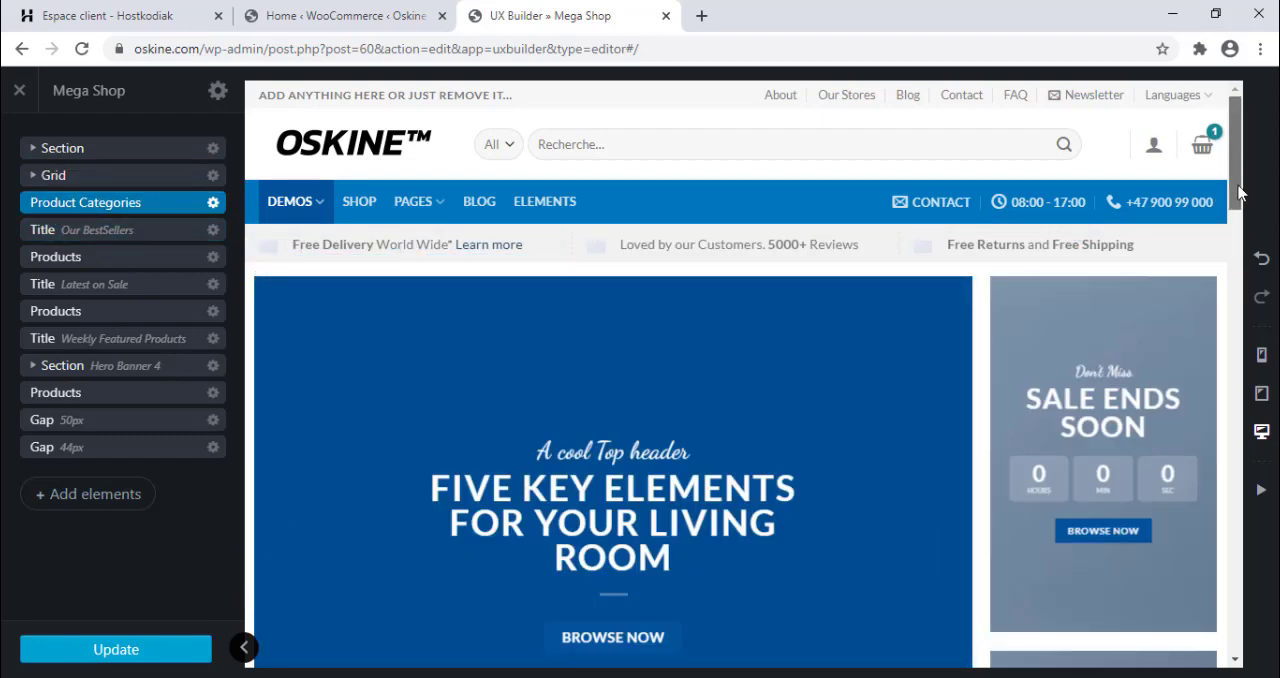
scroll(1238, 192, down, 6)
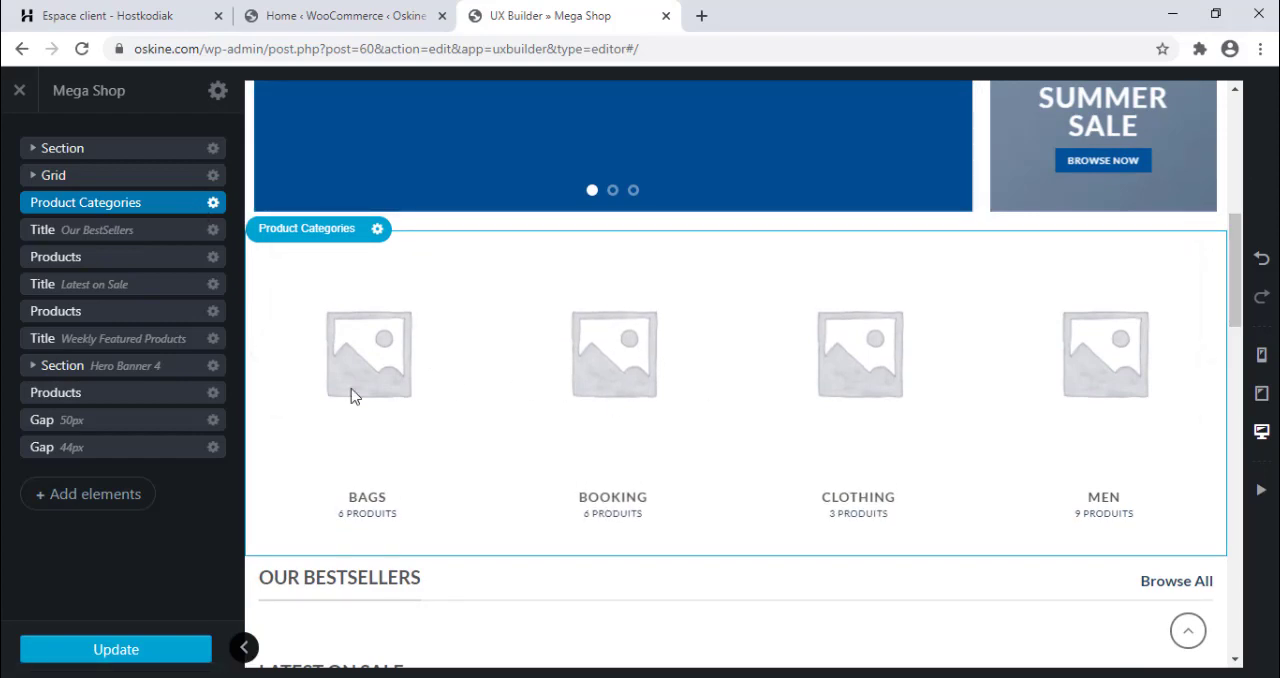
Set the Product Categories slider to 8 columns, depth 3 and depth hover 5, and review its remaining options.
click(177, 208)
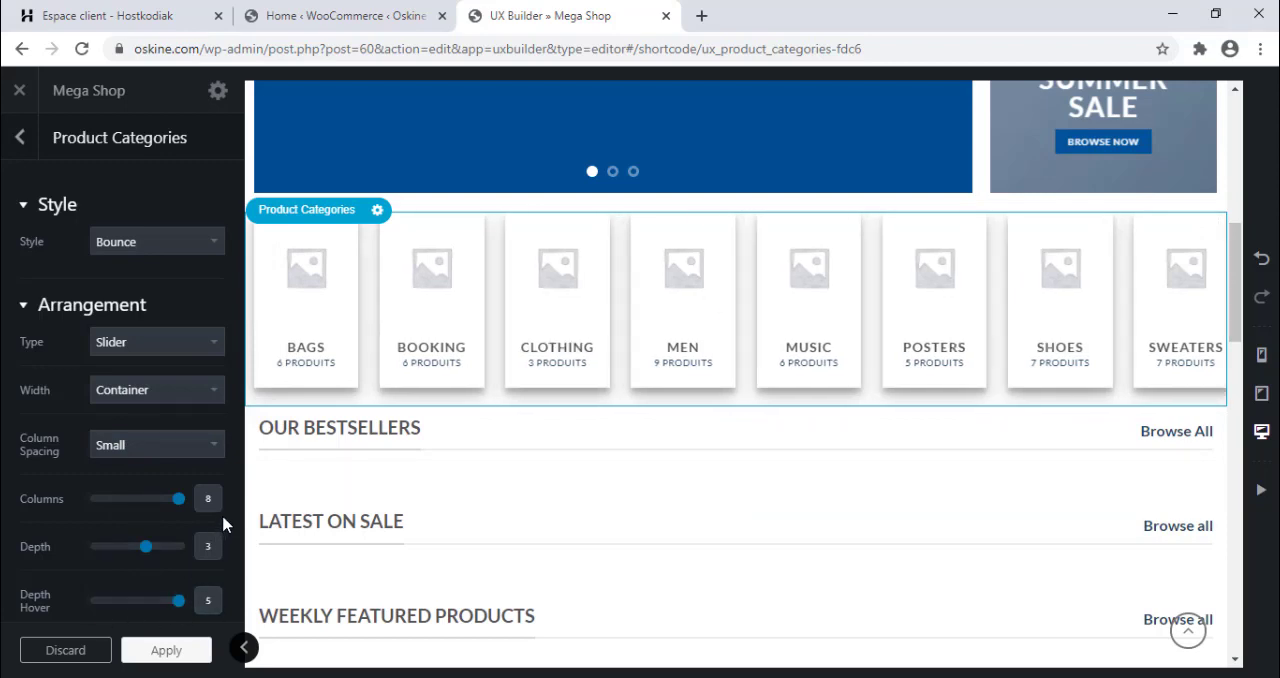
scroll(223, 524, down, 5)
scroll(223, 524, down, 4)
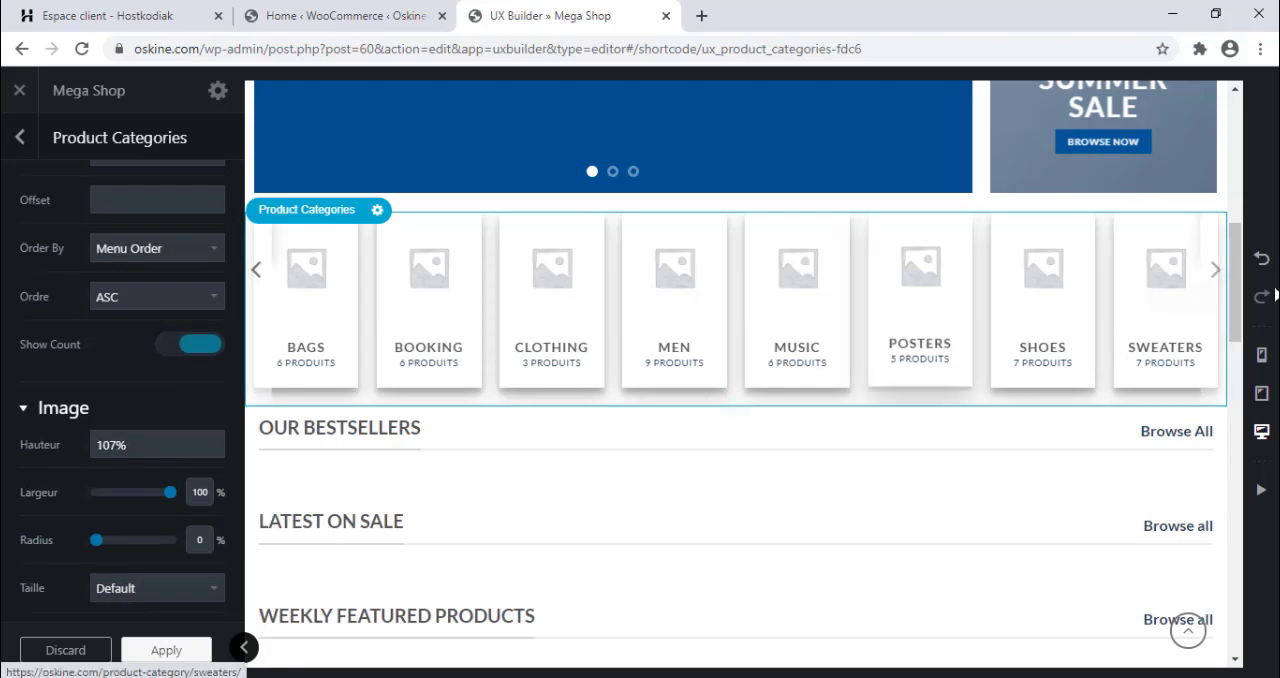
drag(1236, 282, 1275, 151)
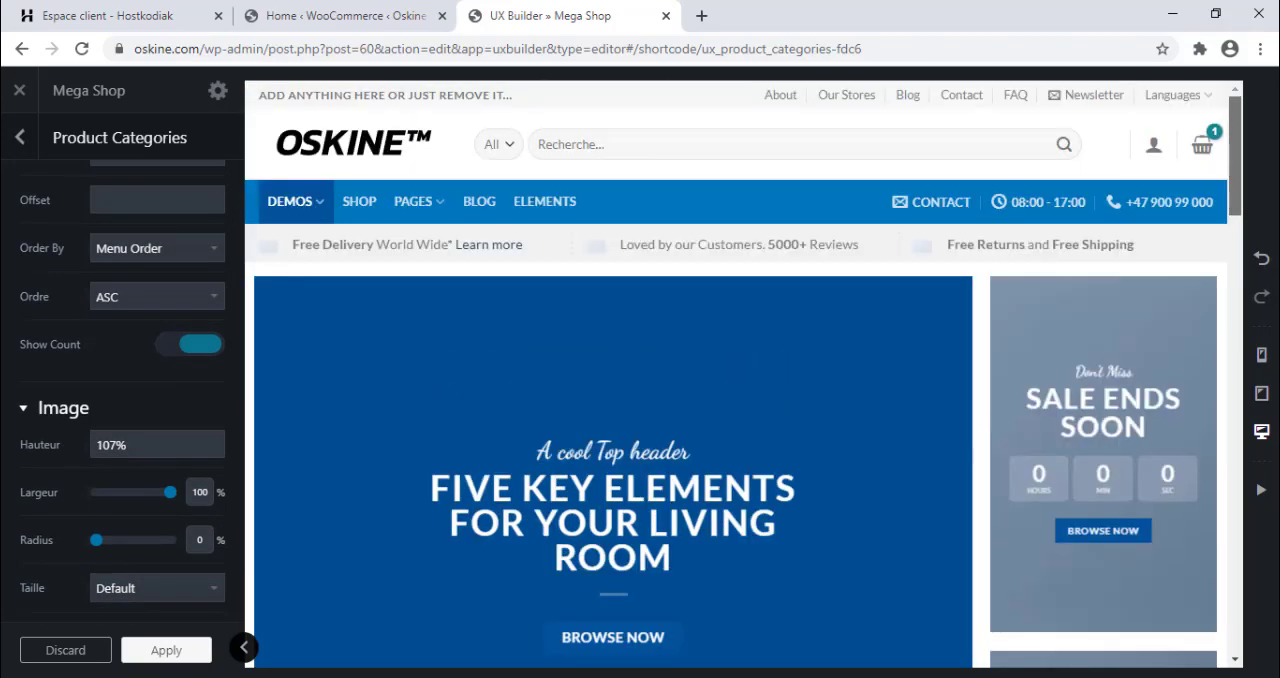